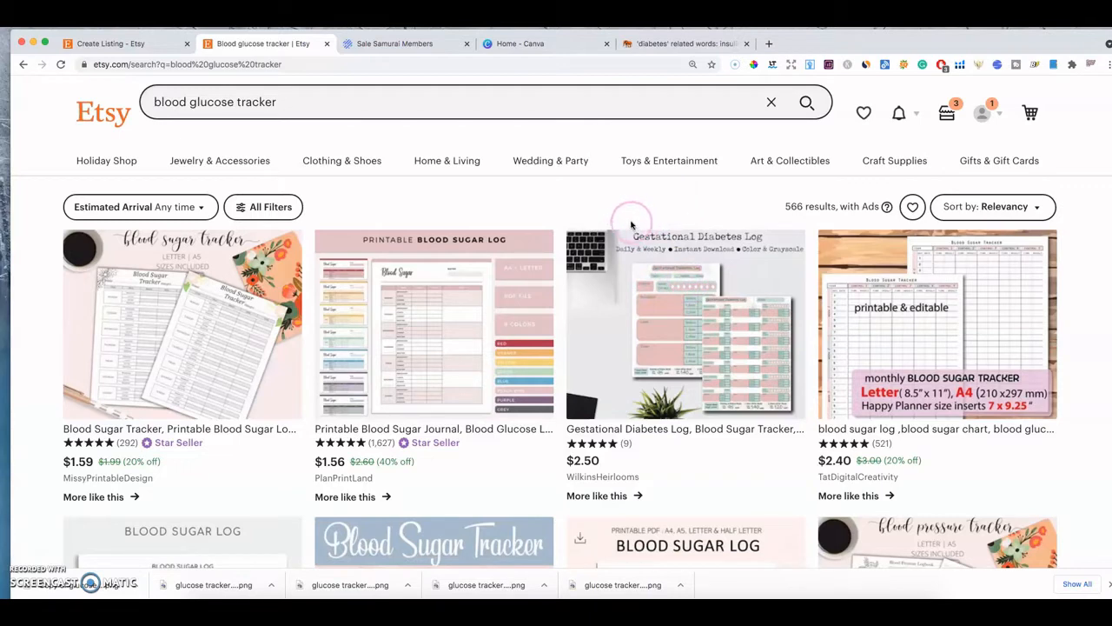
- Examine the blood glucose tracker search results, comparing the competing printable listings and their designs and prices
scroll(626, 213, down, 5)
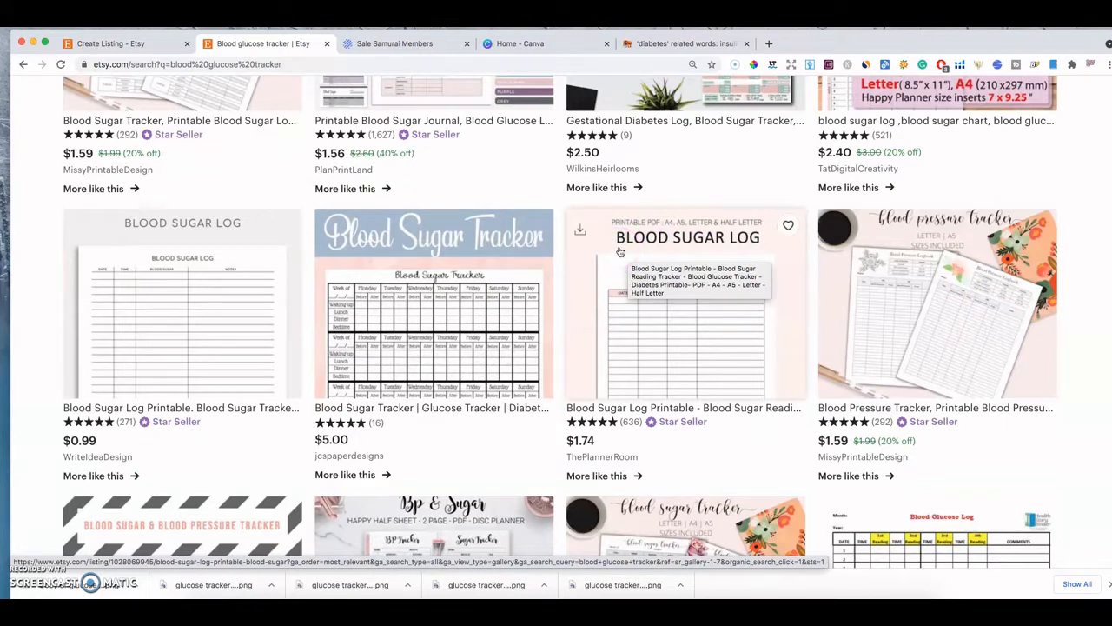
scroll(650, 317, up, 5)
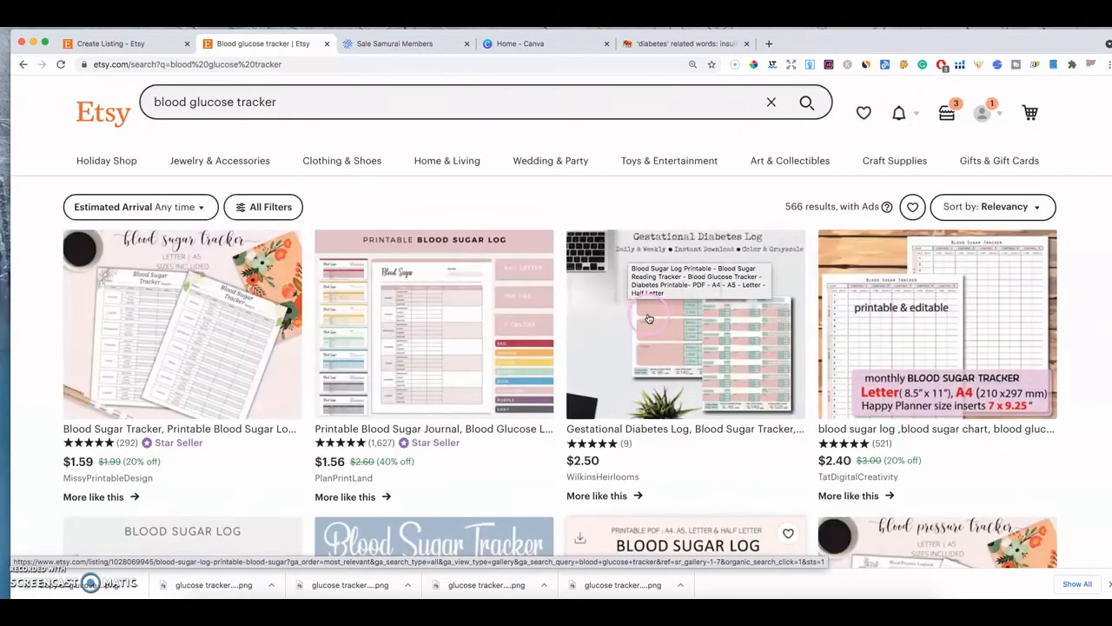
scroll(647, 318, down, 8)
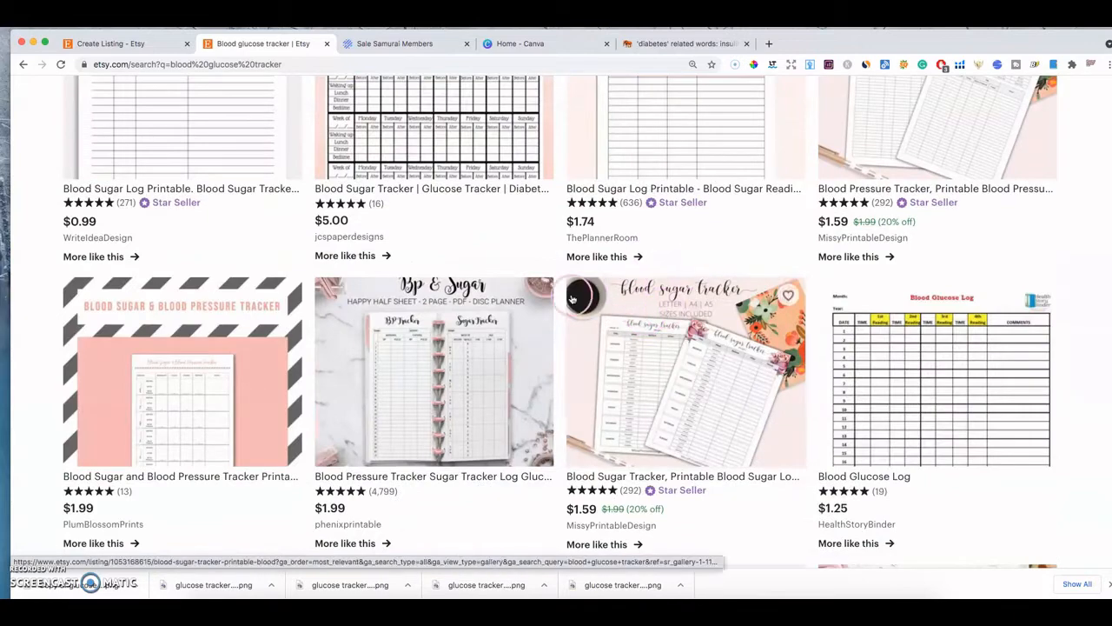
scroll(633, 287, up, 6)
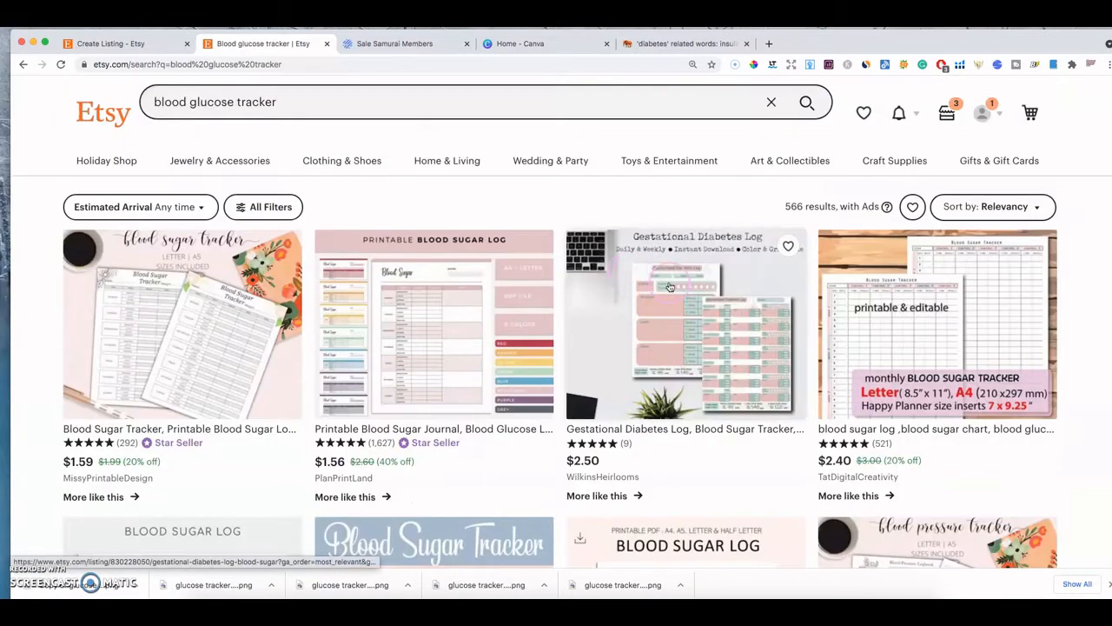
scroll(657, 329, down, 8)
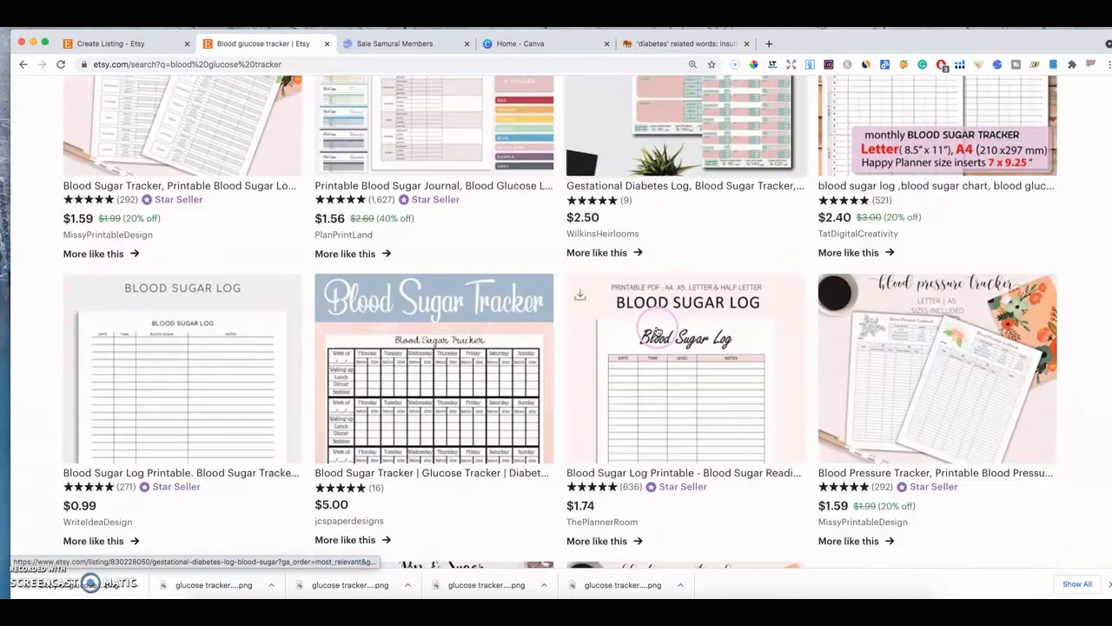
scroll(656, 331, up, 6)
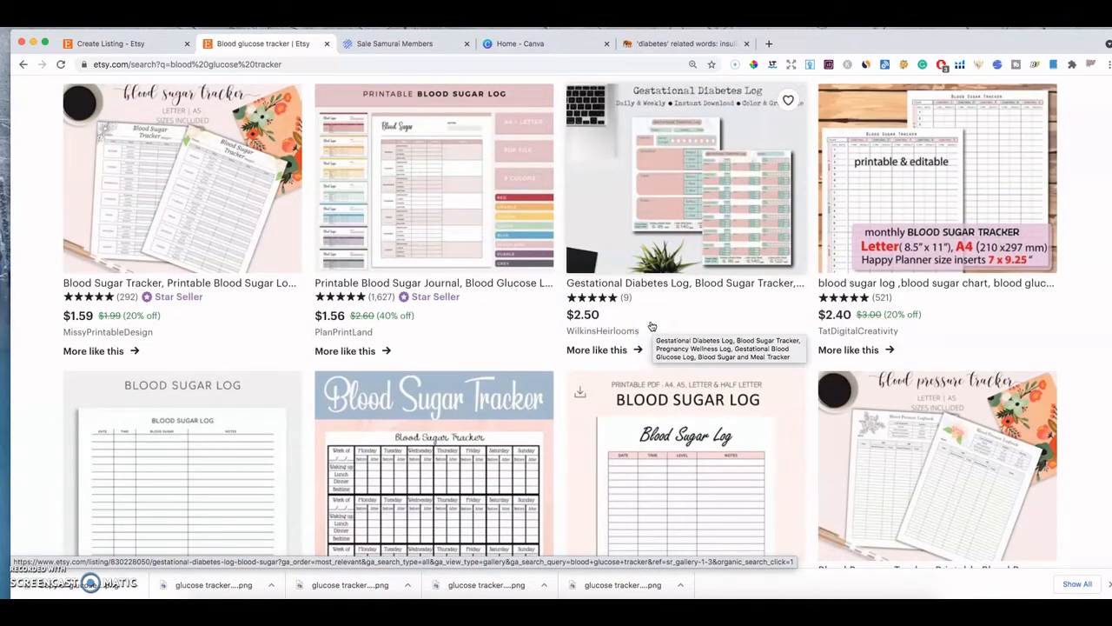
scroll(651, 326, up, 2)
click(526, 233)
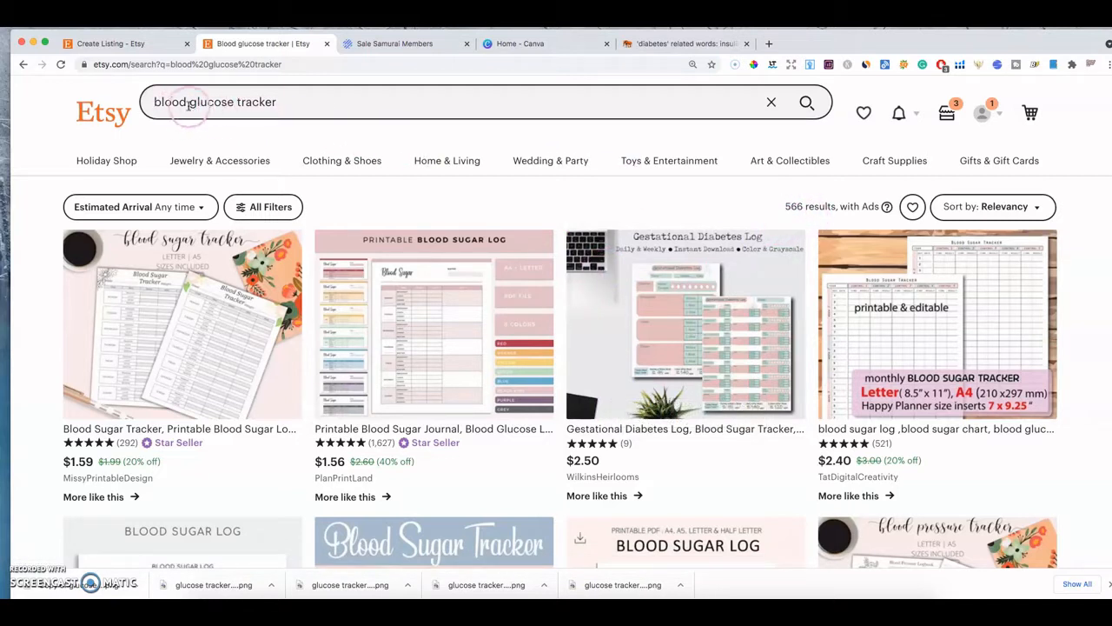
click(238, 104)
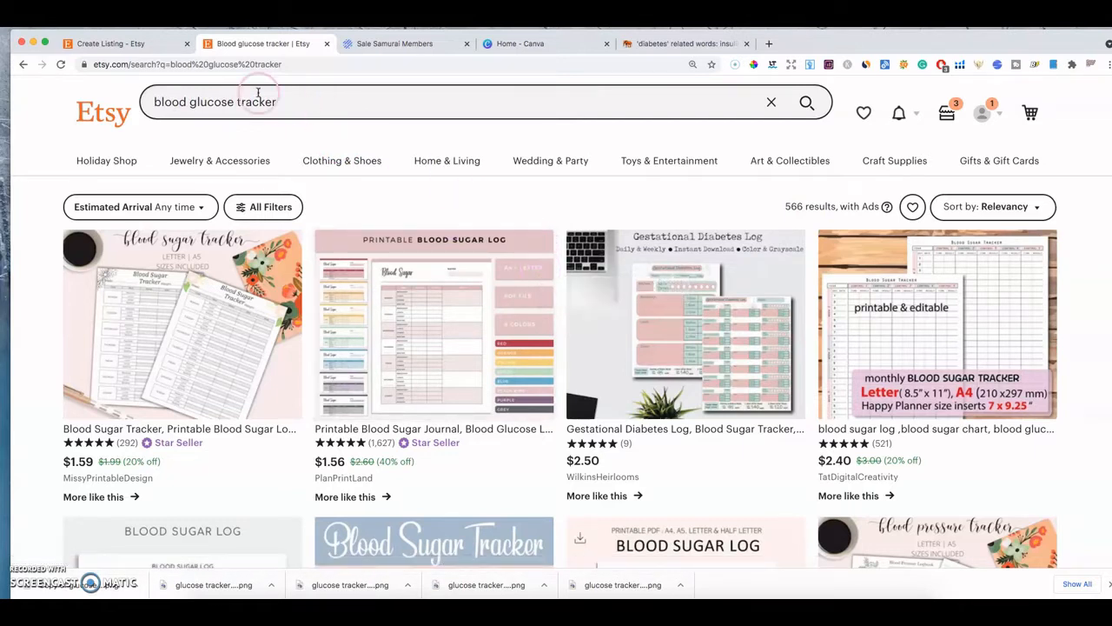
- Go to the new listing form and begin editing the Title under Listing details
click(156, 44)
click(300, 214)
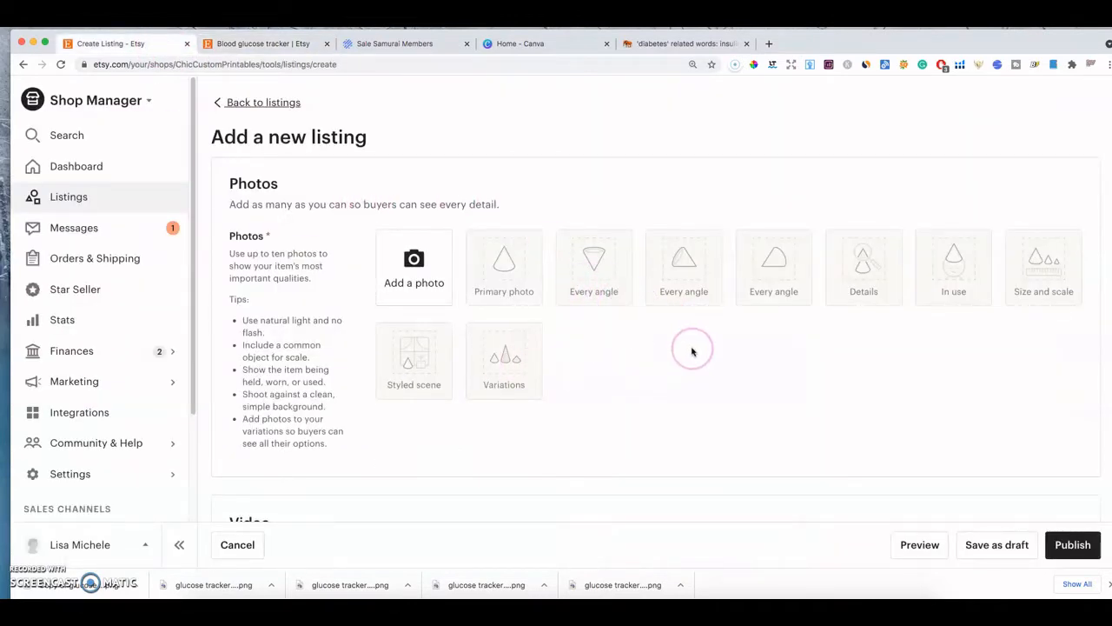
scroll(686, 348, down, 5)
scroll(655, 238, down, 2)
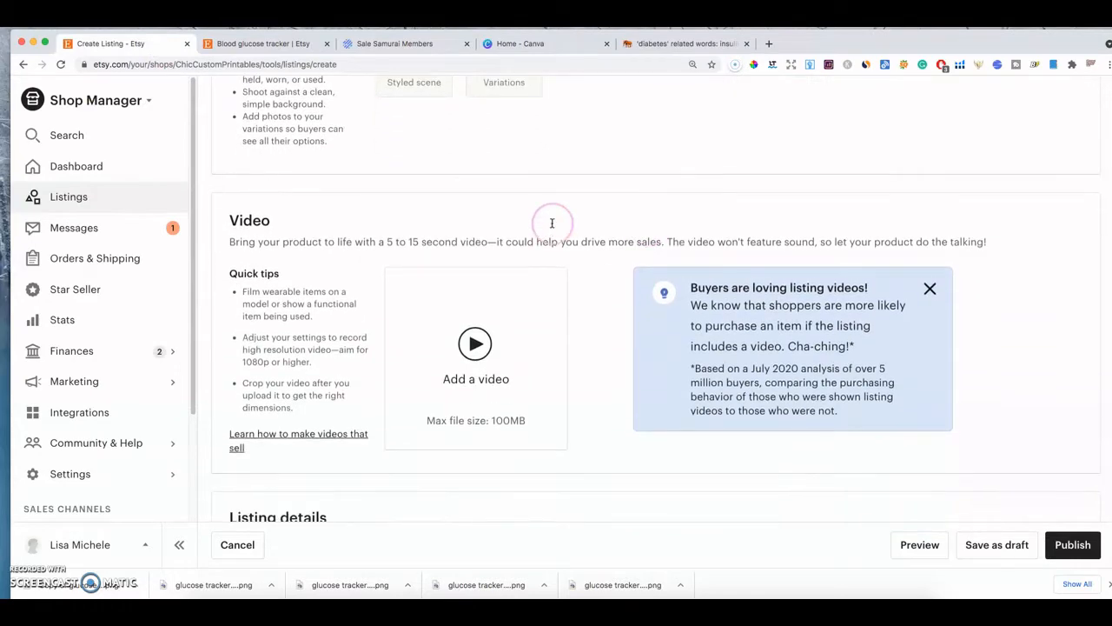
scroll(656, 226, down, 5)
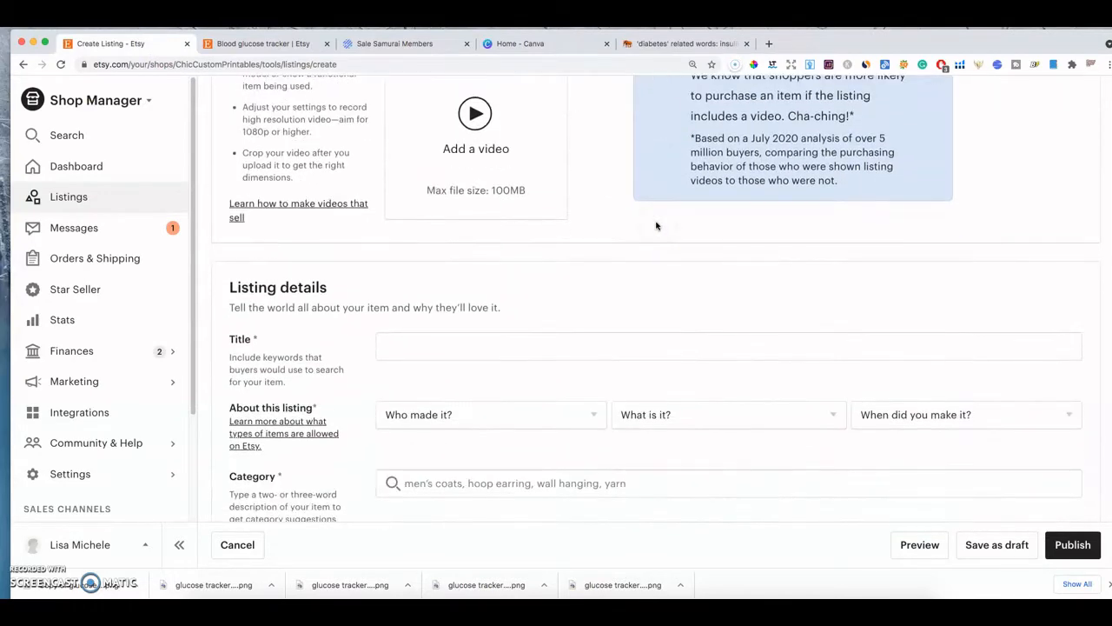
click(578, 329)
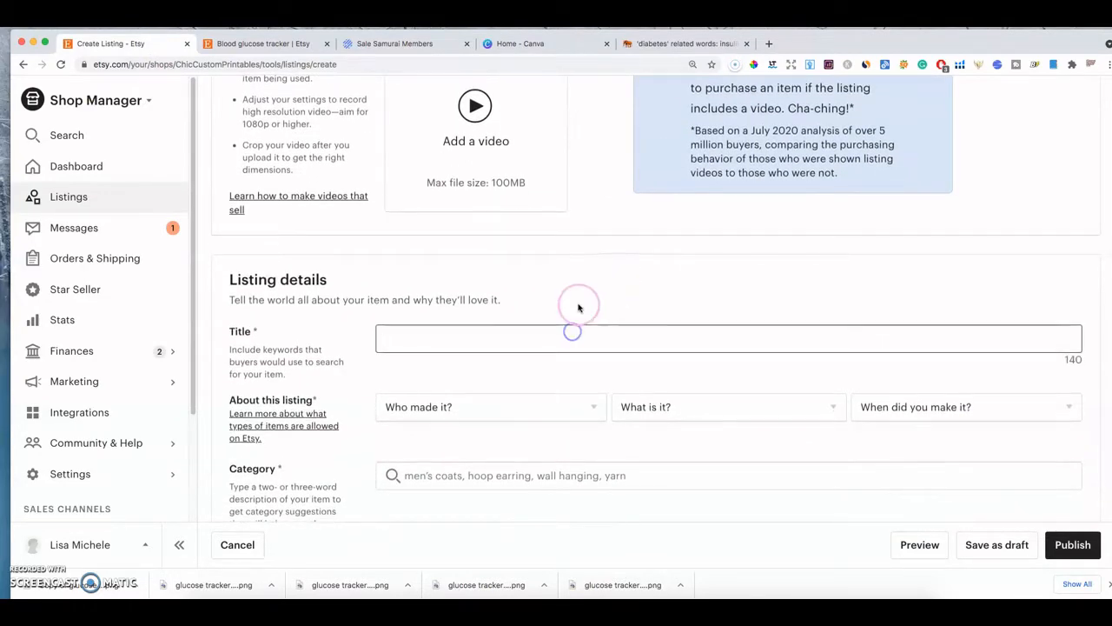
- Copy the search phrase "blood glucose tracker" into the new listing's title, followed by a comma
click(261, 43)
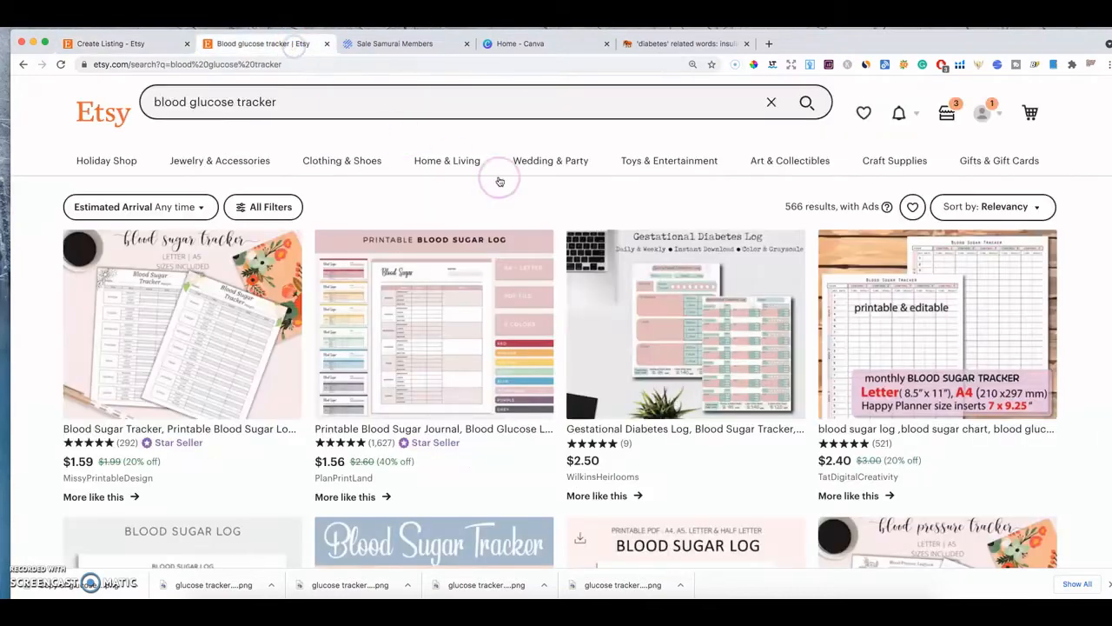
click(243, 106)
triple_click(249, 104)
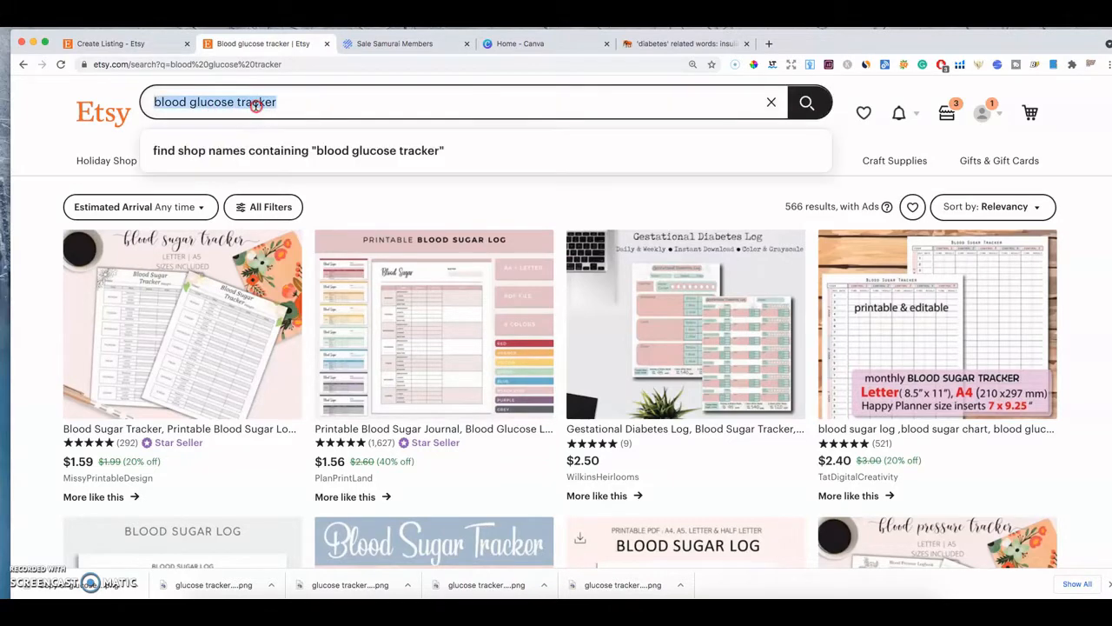
right_click(250, 103)
click(292, 188)
click(263, 105)
click(157, 43)
right_click(404, 334)
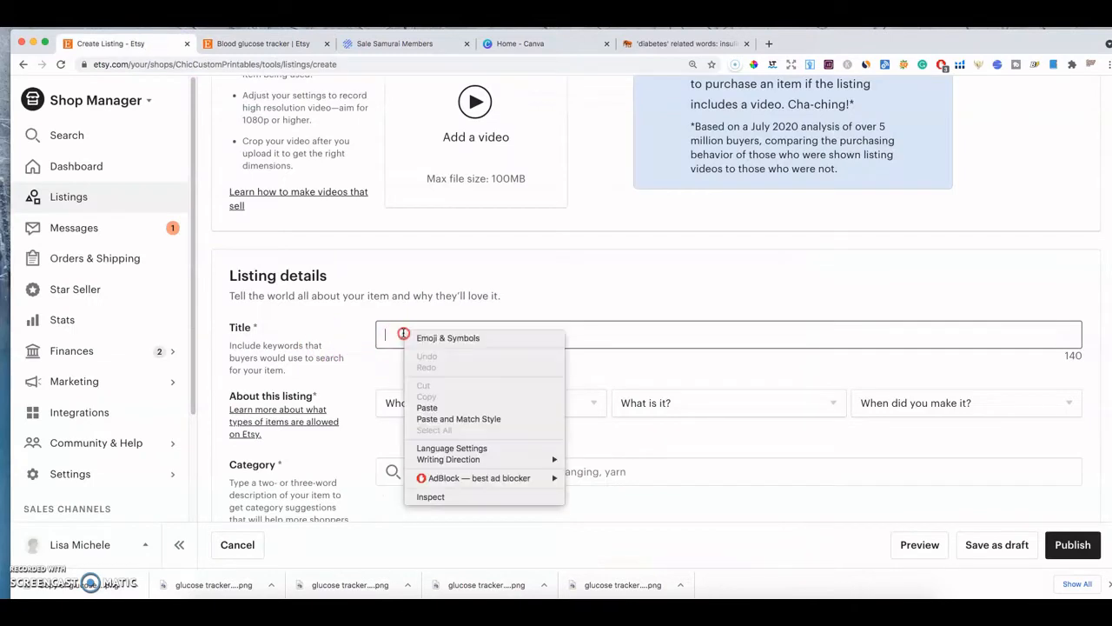
click(428, 407)
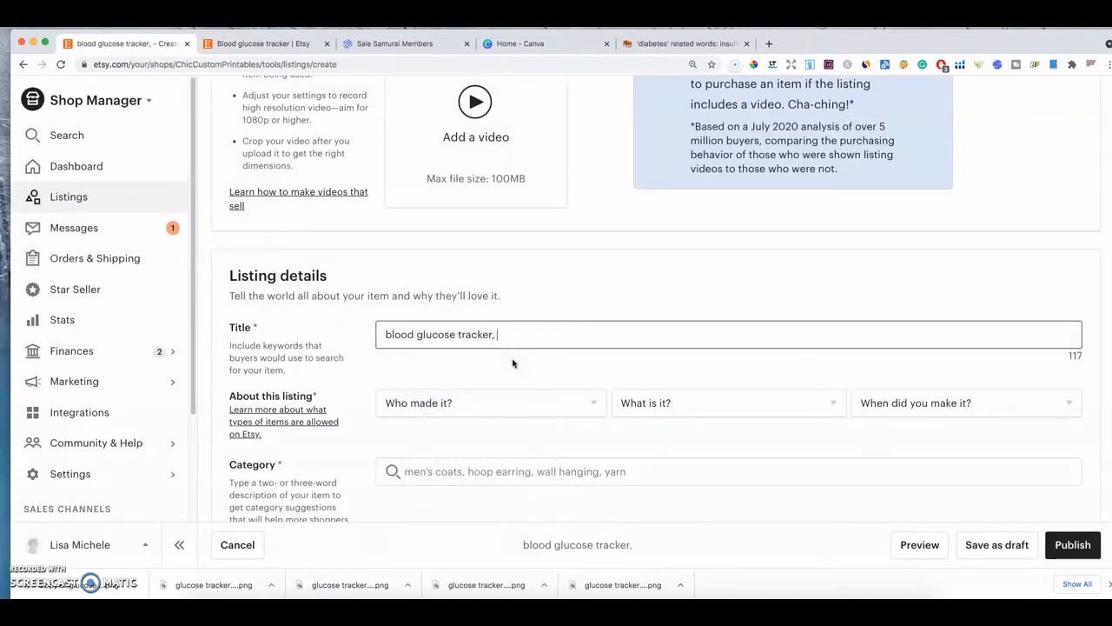
- Return to the marketplace search and replace the query with the suggested phrase "diabetes tracker"
click(231, 47)
triple_click(294, 104)
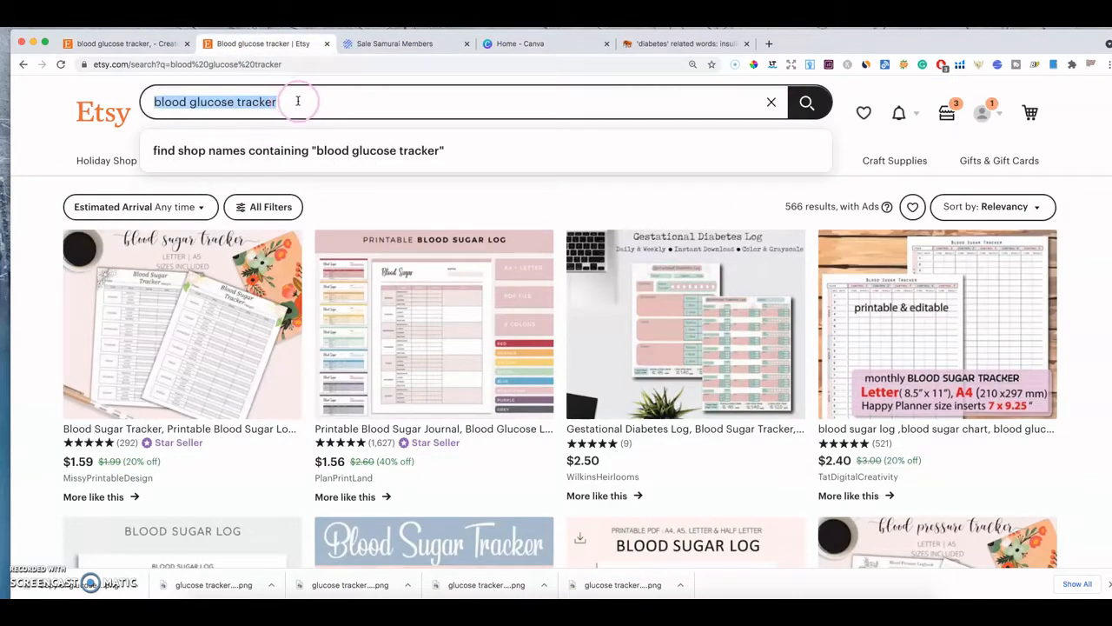
click(295, 101)
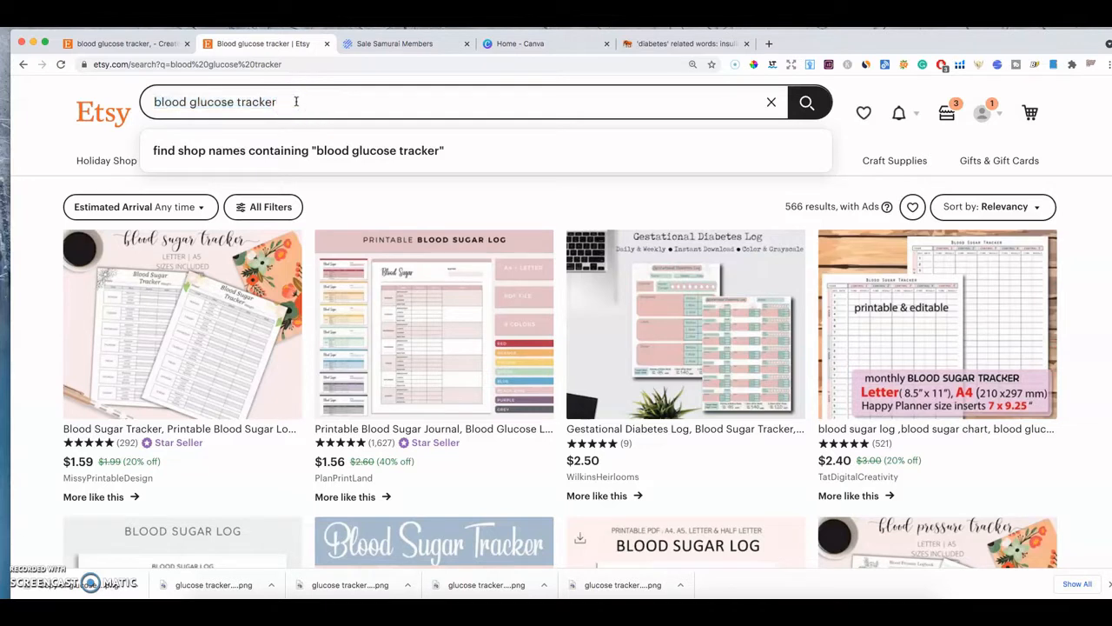
drag(295, 102, 166, 103)
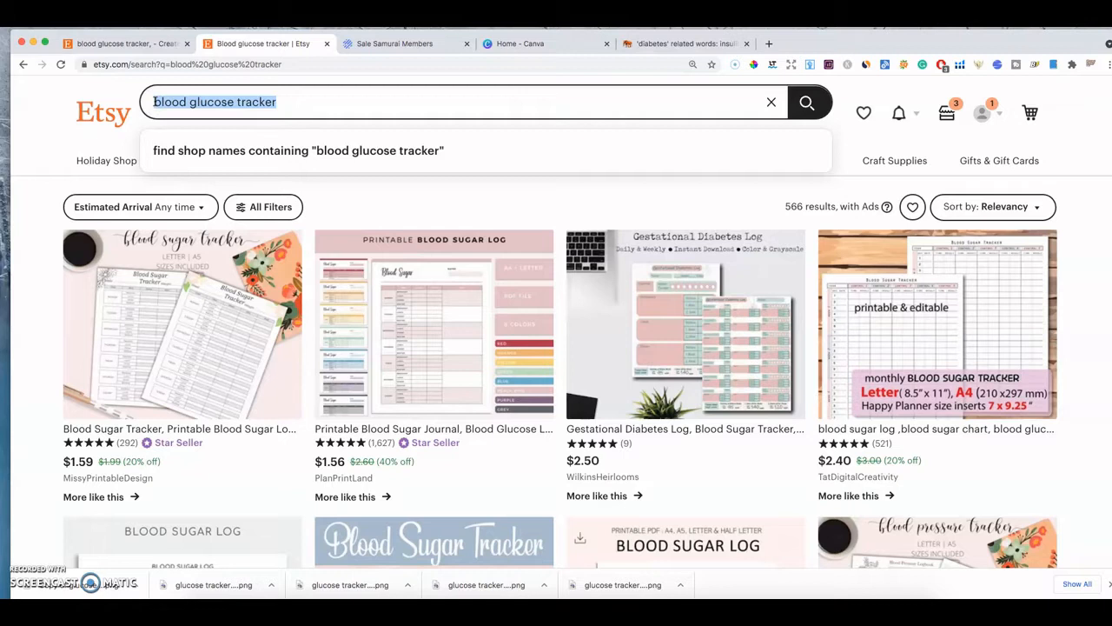
text(db)
key(BackSpace)
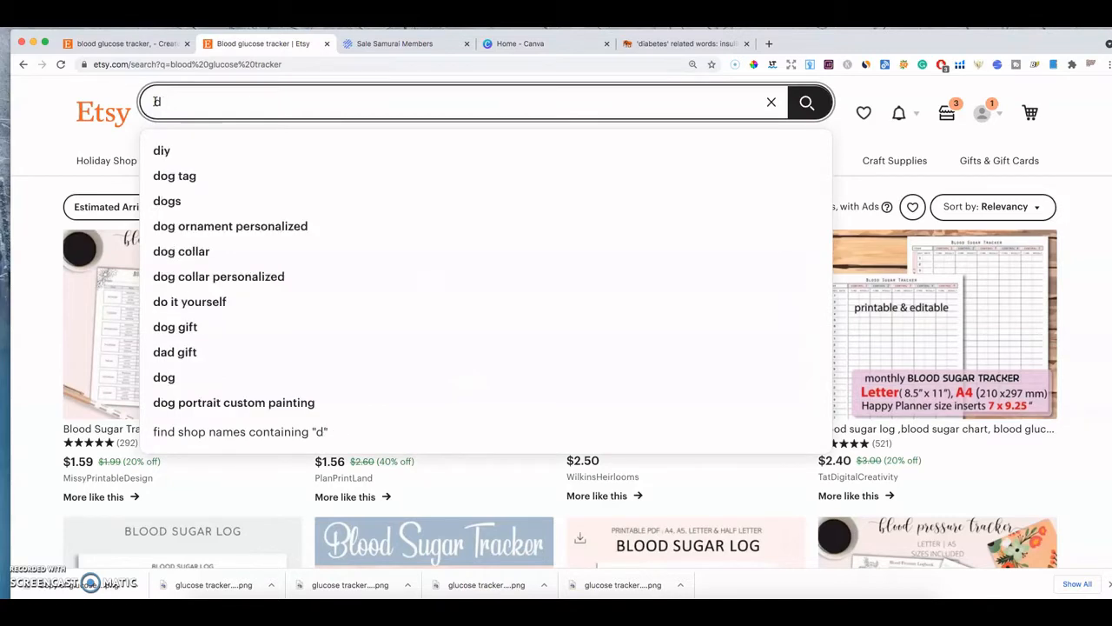
text(iabe)
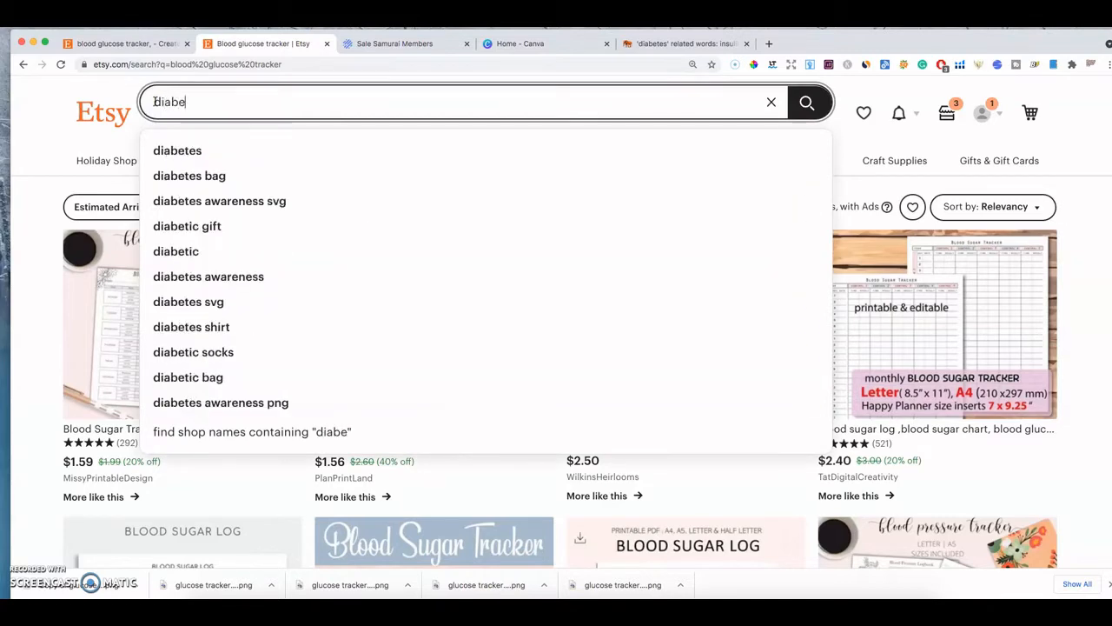
text(tes trac)
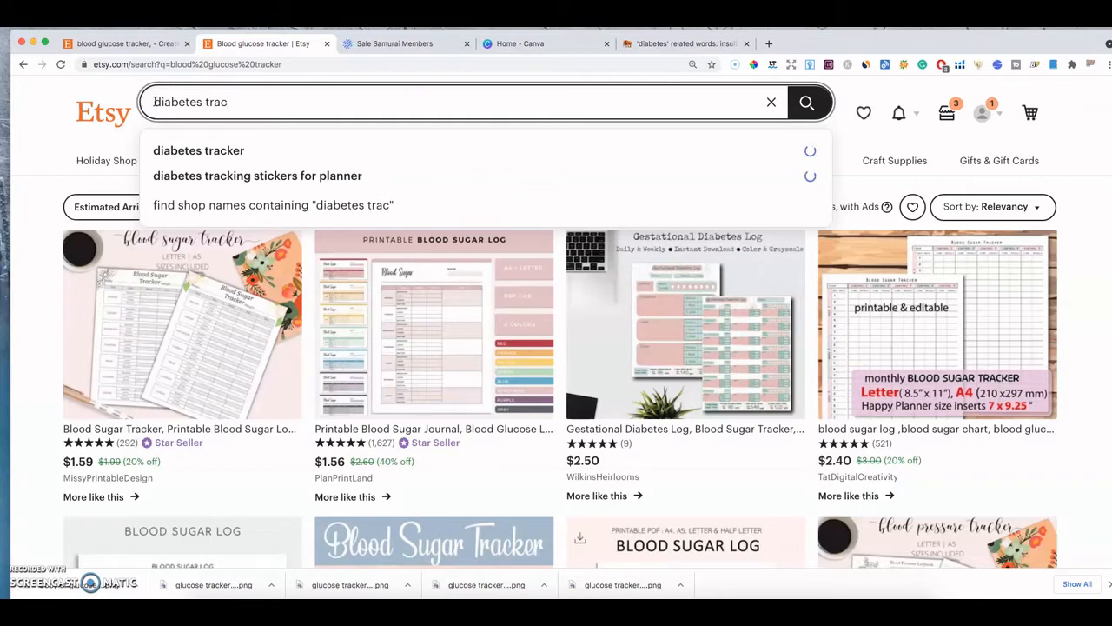
click(213, 153)
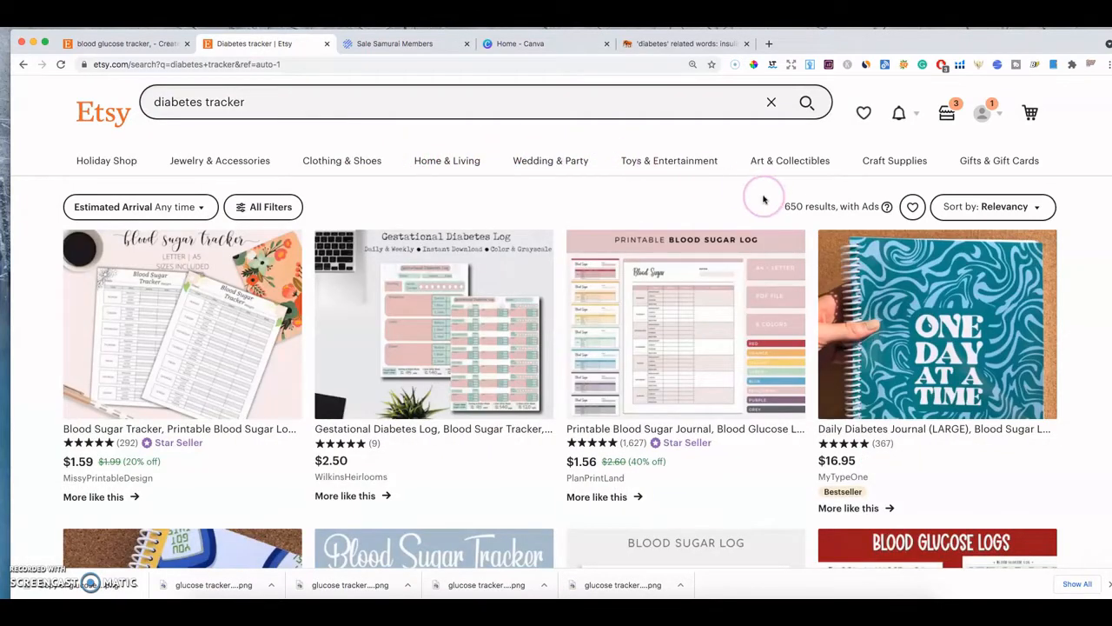
- Copy the phrase "diabetes tracker" to the end of the listing title and add a comma after it
click(184, 101)
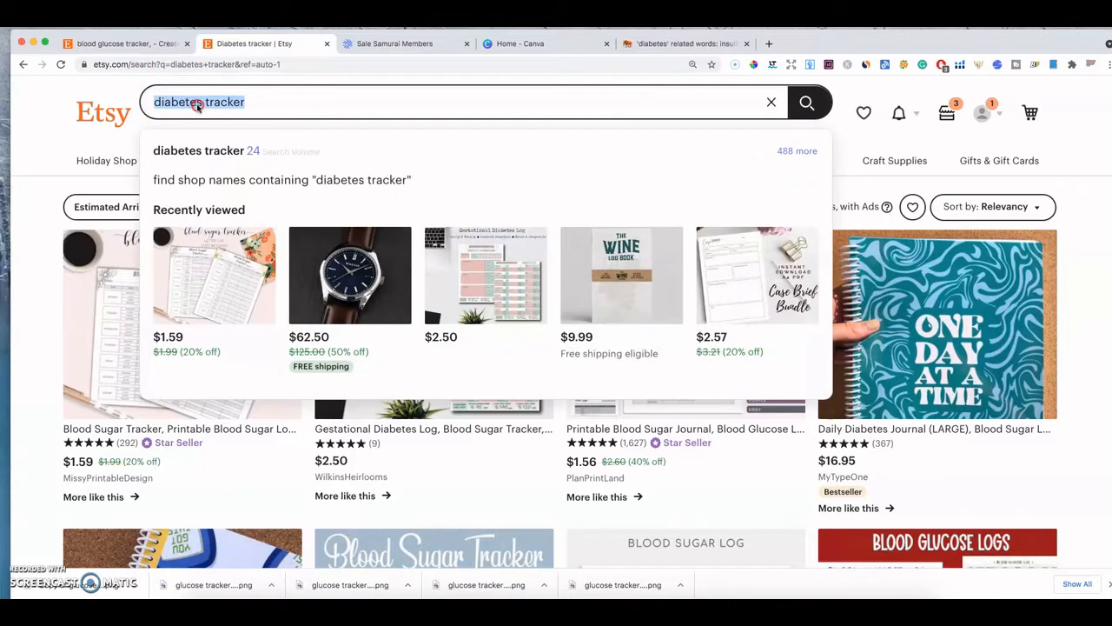
right_click(197, 105)
click(219, 182)
click(139, 43)
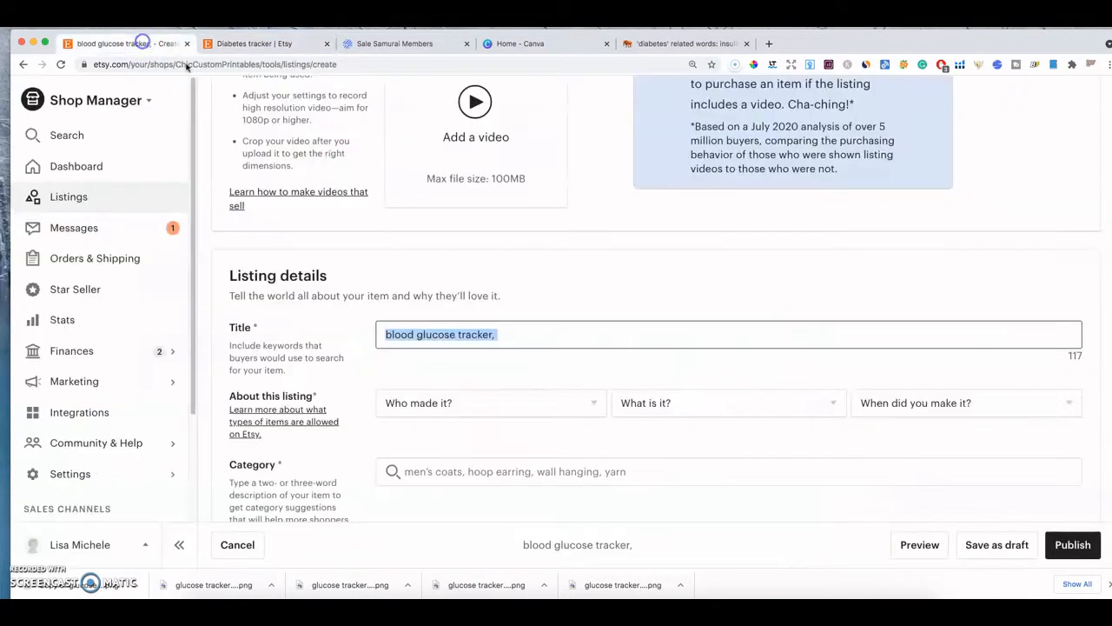
right_click(528, 336)
click(505, 336)
click(504, 335)
right_click(507, 335)
click(531, 408)
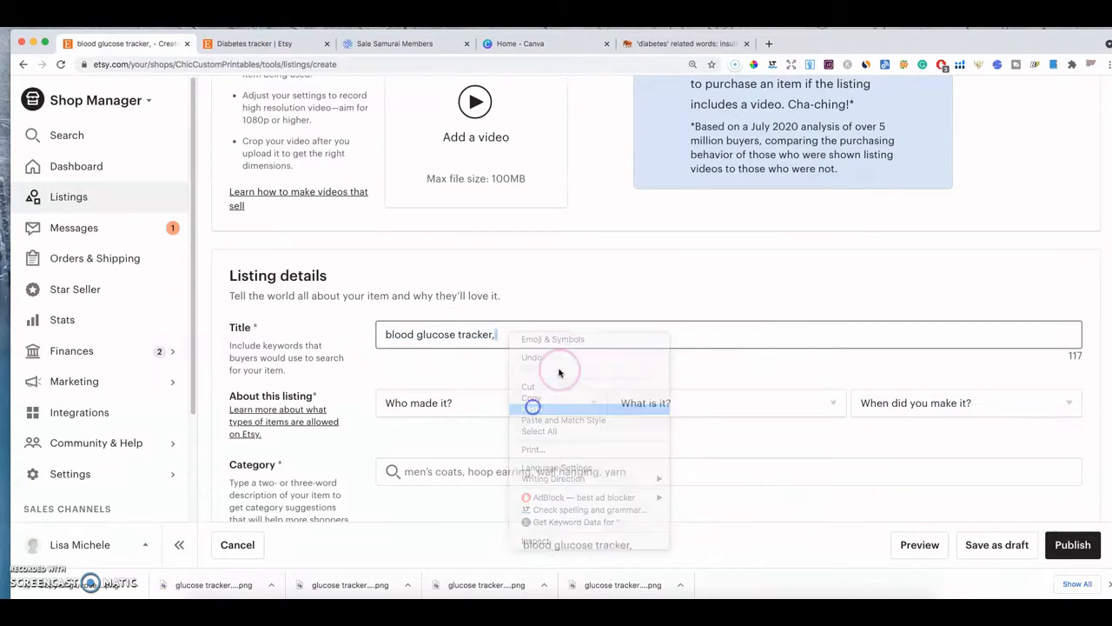
text(,)
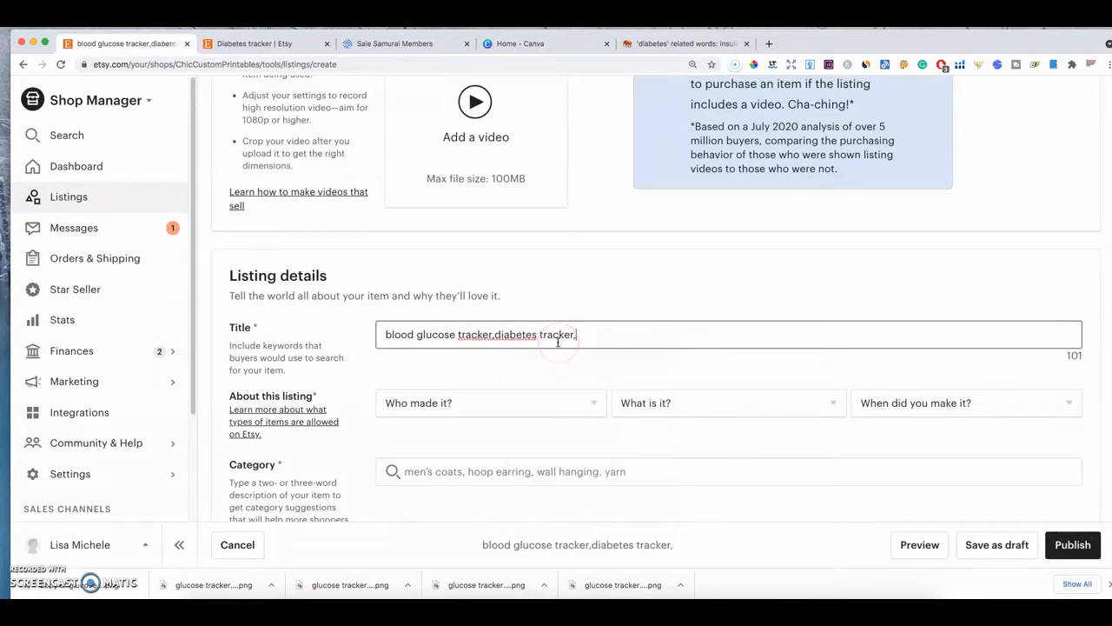
- Return to the marketplace search and look up "diabetes log book" instead
click(292, 43)
click(268, 102)
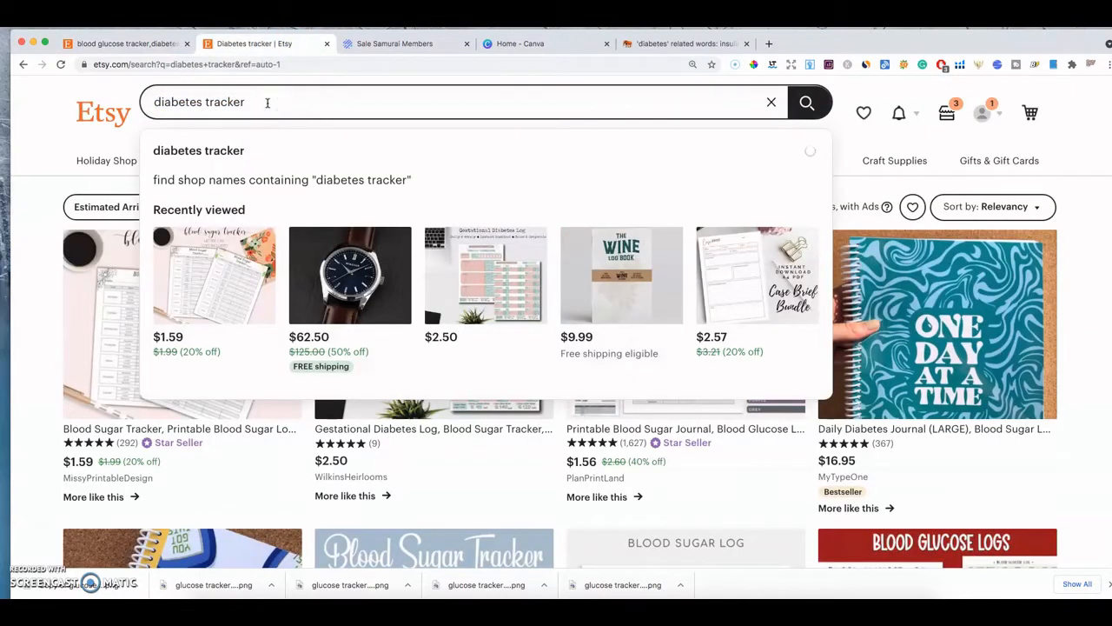
key(BackSpace)
key(BackSpace)
key(BackSpace)
key(BackSpace)
key(BackSpace)
key(BackSpace)
key(BackSpace)
key(BackSpace)
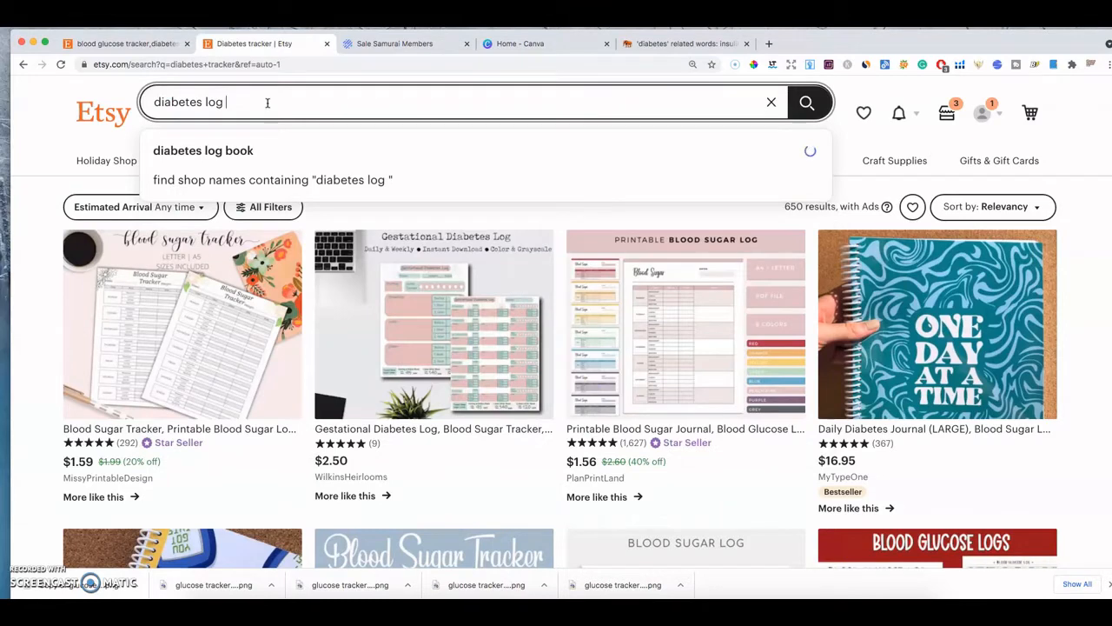
text(log book)
key(Return)
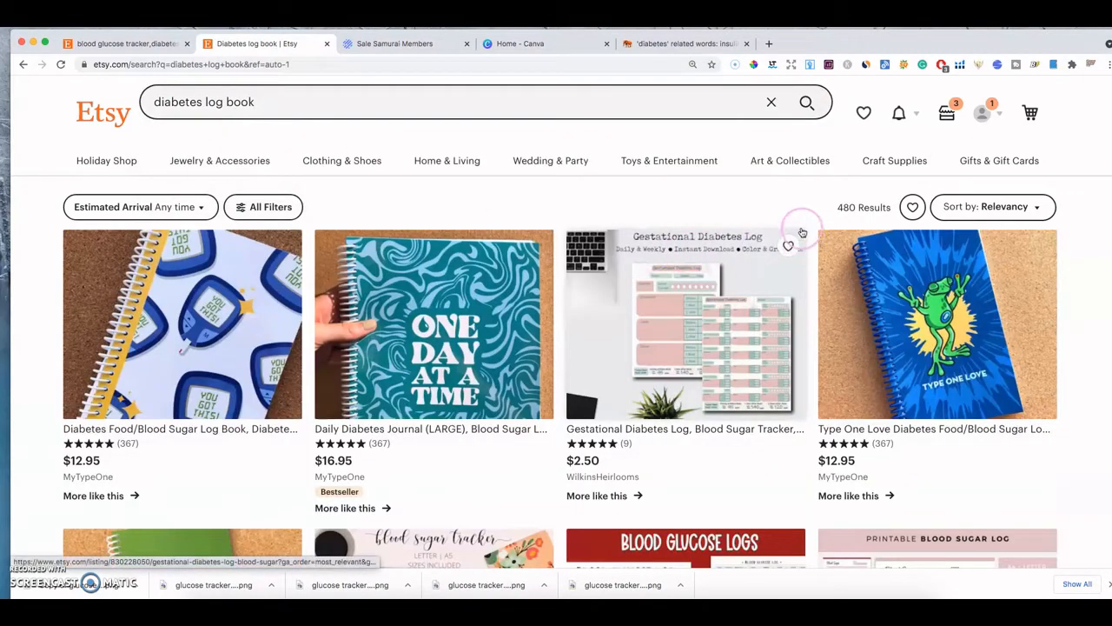
- Copy the phrase "diabetes log book" to the end of the listing title
triple_click(212, 101)
right_click(212, 101)
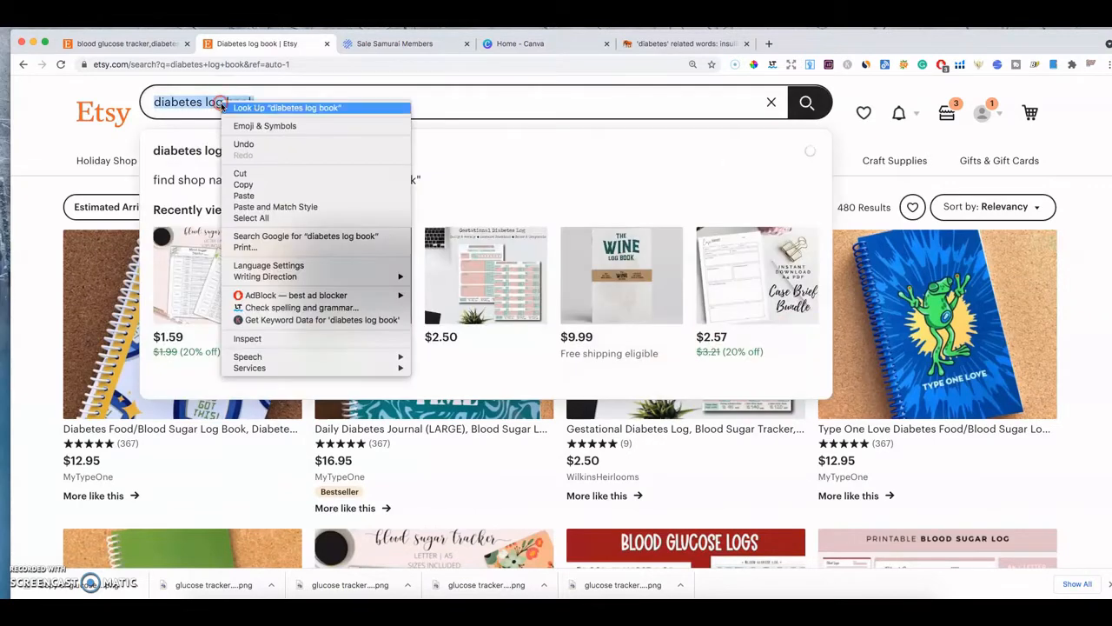
click(243, 185)
click(152, 42)
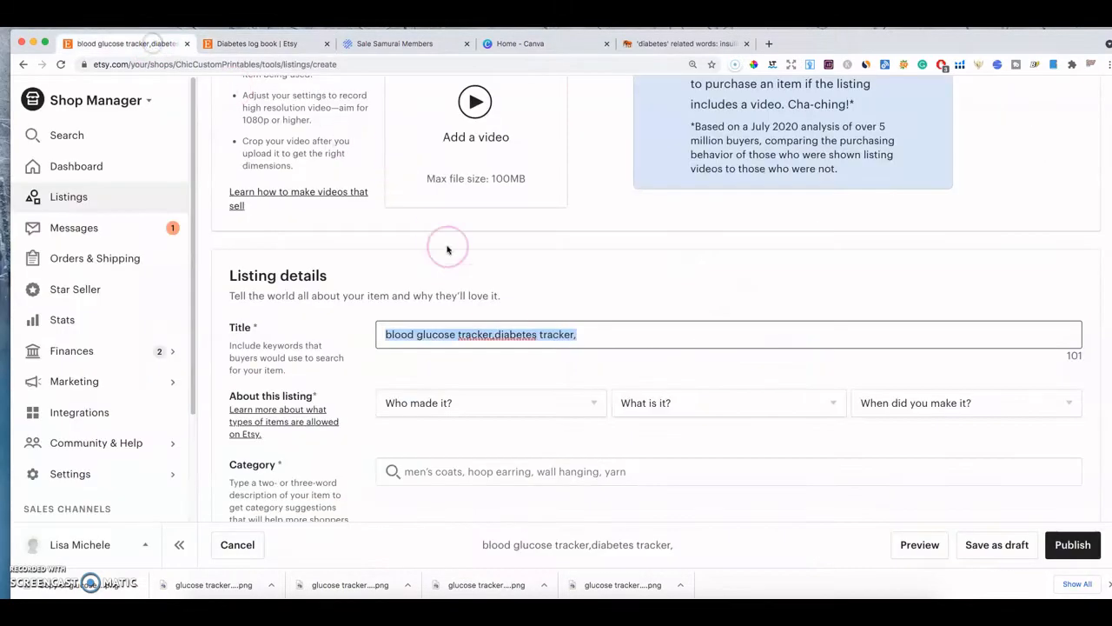
click(607, 337)
right_click(607, 337)
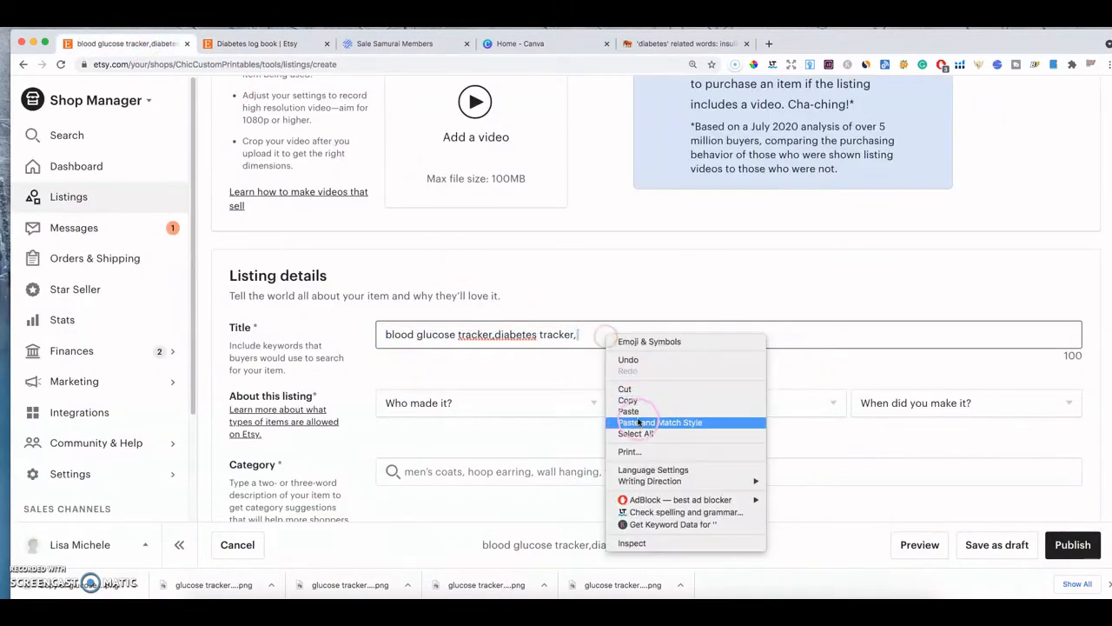
click(639, 411)
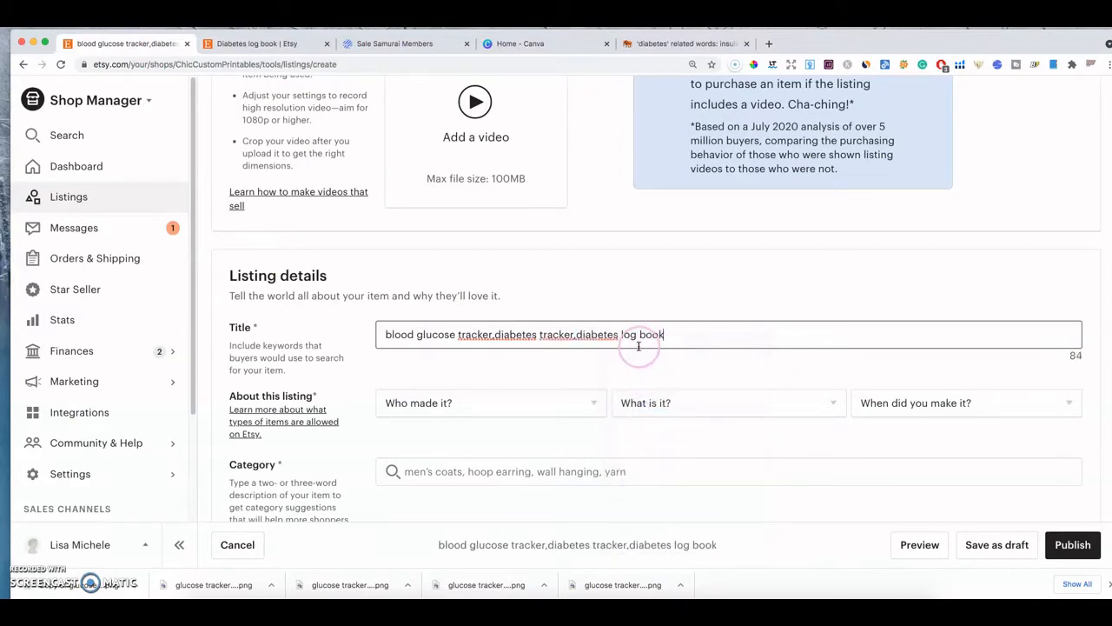
- Return to the marketplace search and replace the query with the suggested phrase "diabetic log book"
click(260, 45)
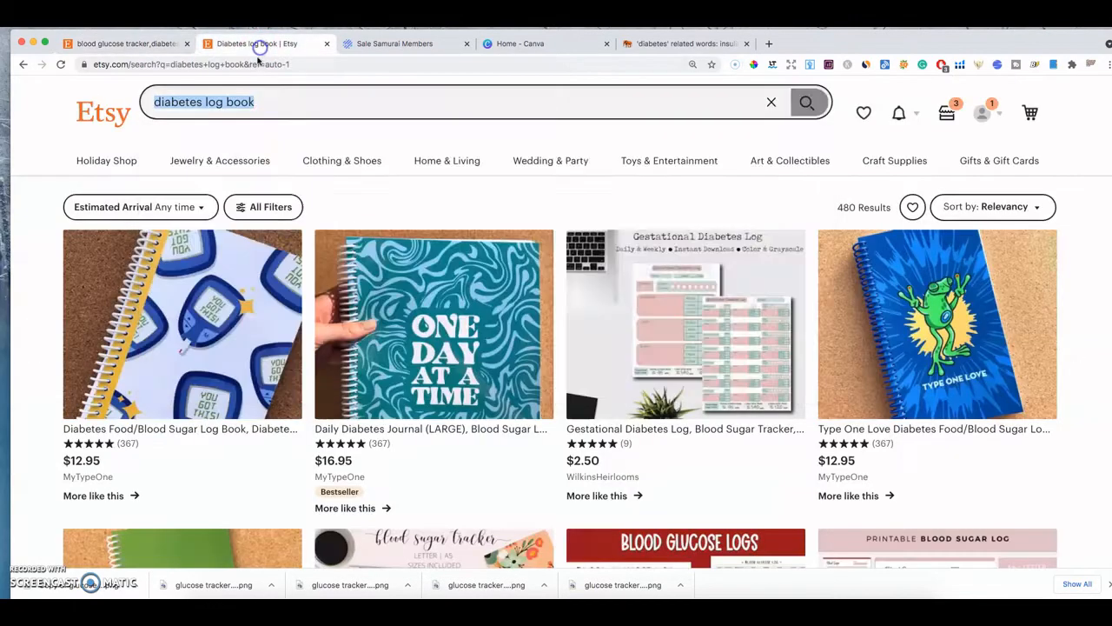
click(278, 106)
key(BackSpace)
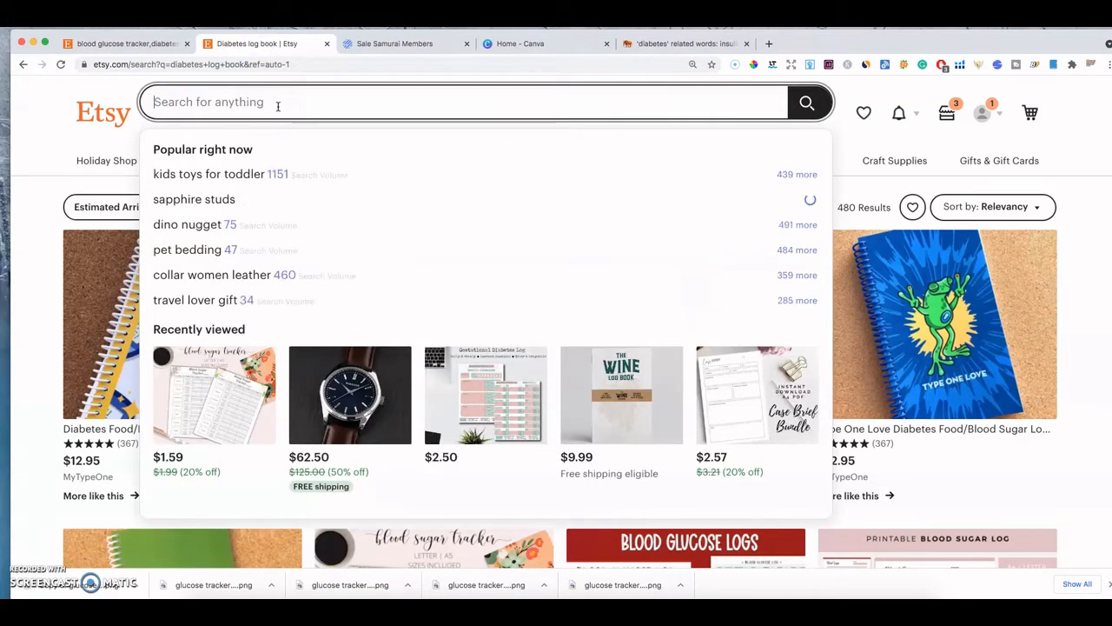
text(diabetic)
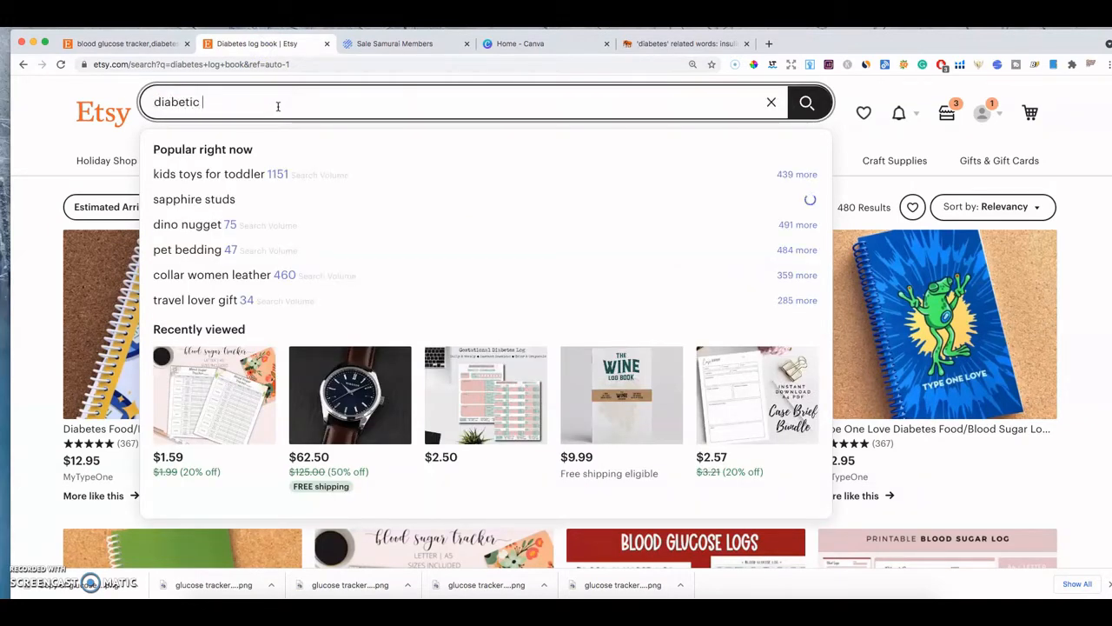
text( lo)
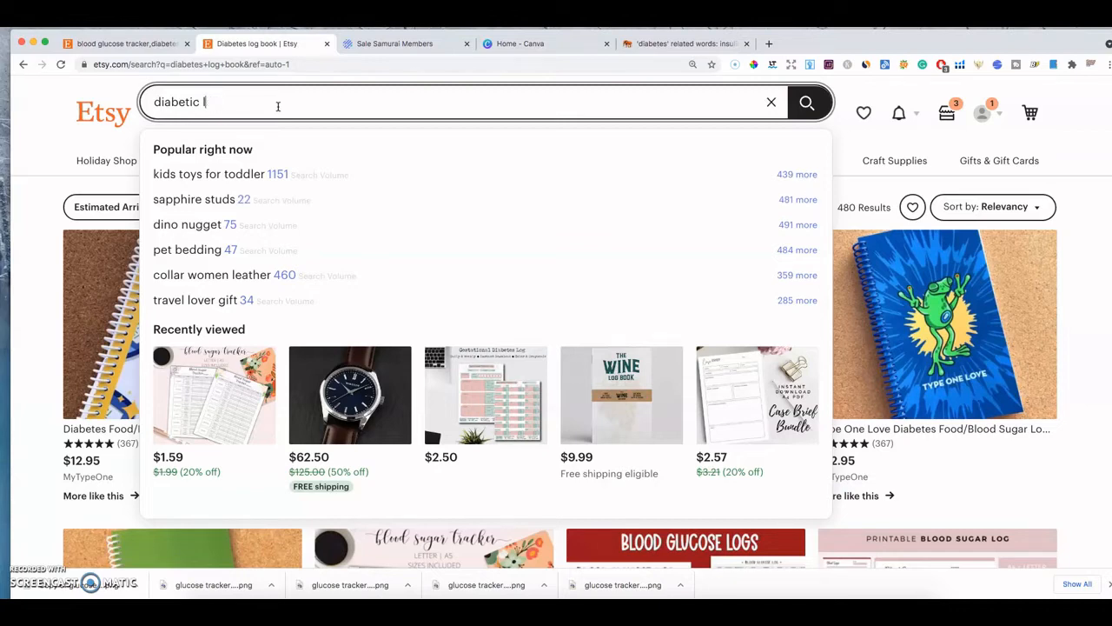
key(BackSpace)
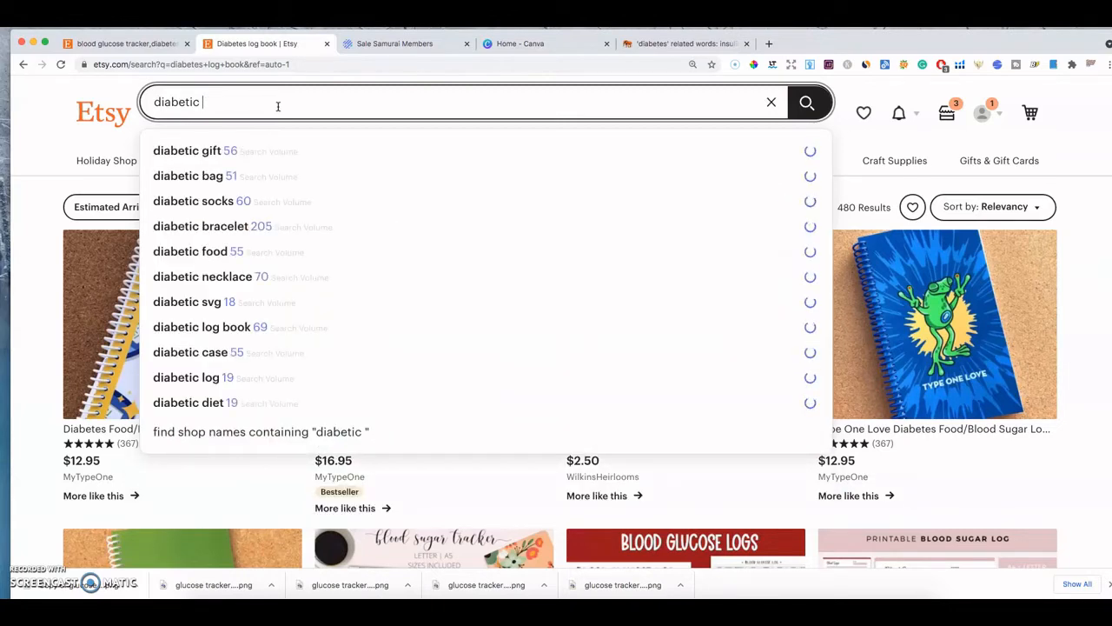
click(228, 328)
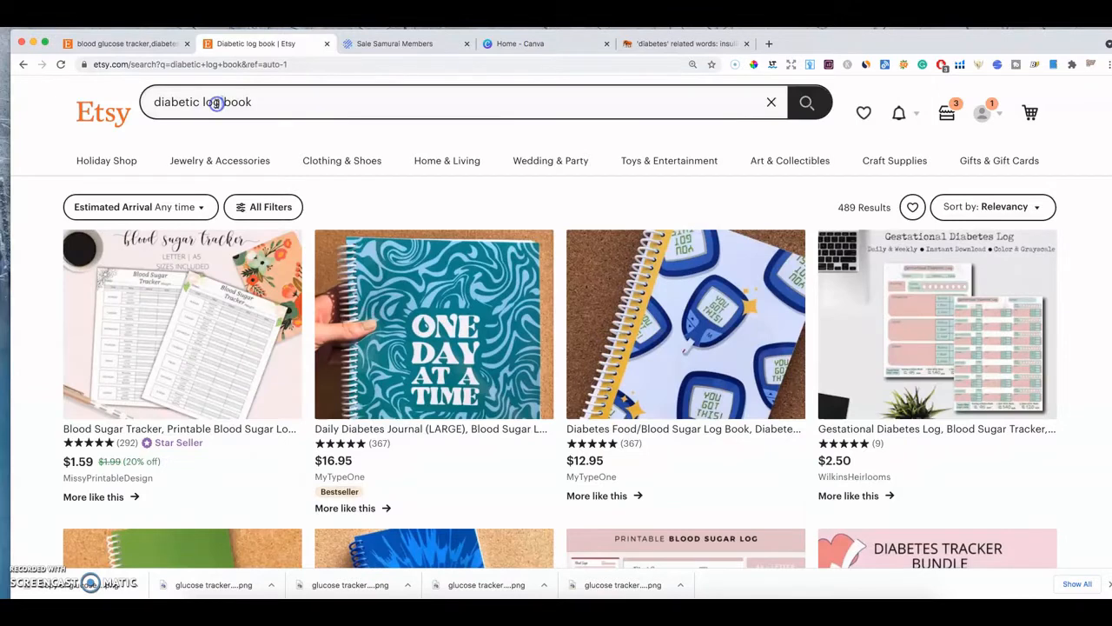
- Copy the phrase "diabetic log book" to the end of the listing title and add a comma after it
triple_click(216, 102)
right_click(216, 103)
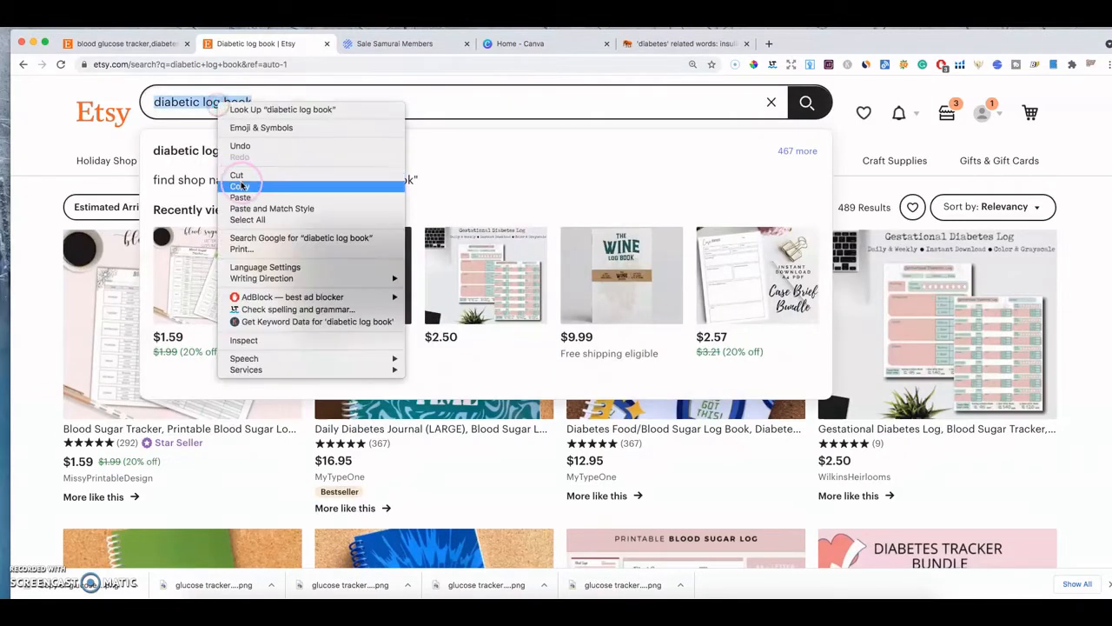
click(236, 183)
click(152, 44)
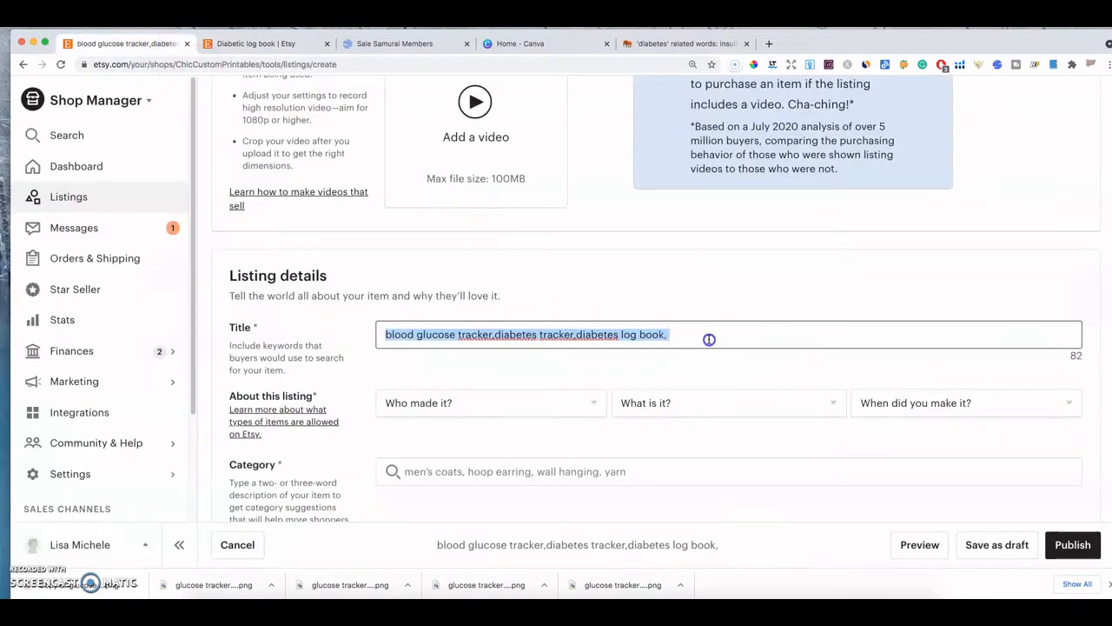
right_click(702, 335)
click(725, 411)
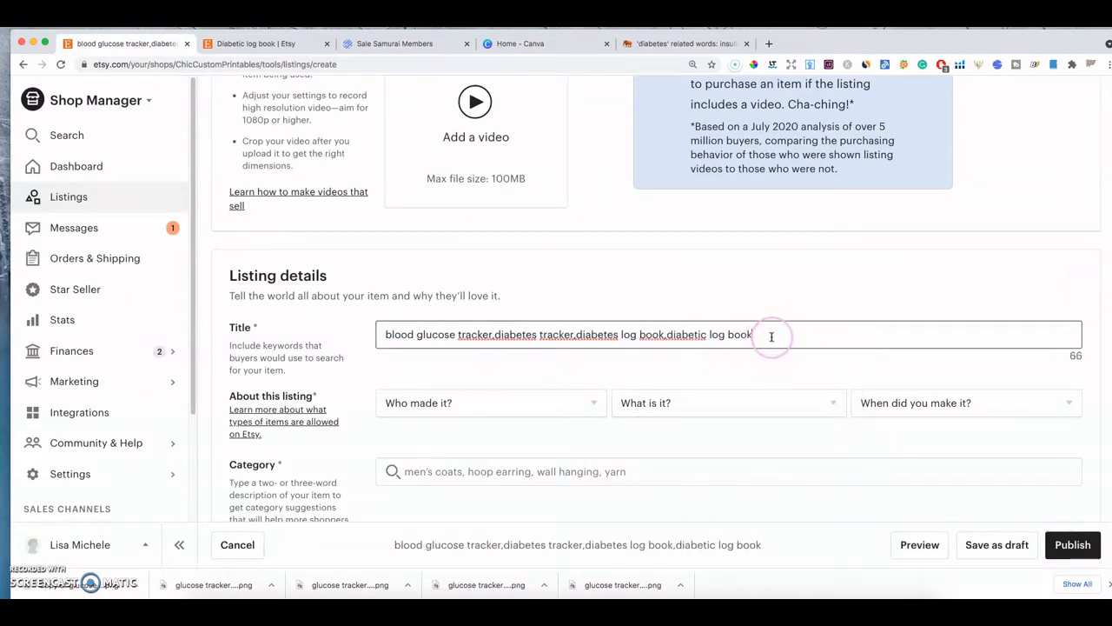
text(,)
- Return to the marketplace search and examine the titles and products of competing listings for "diabetic log book"
click(298, 44)
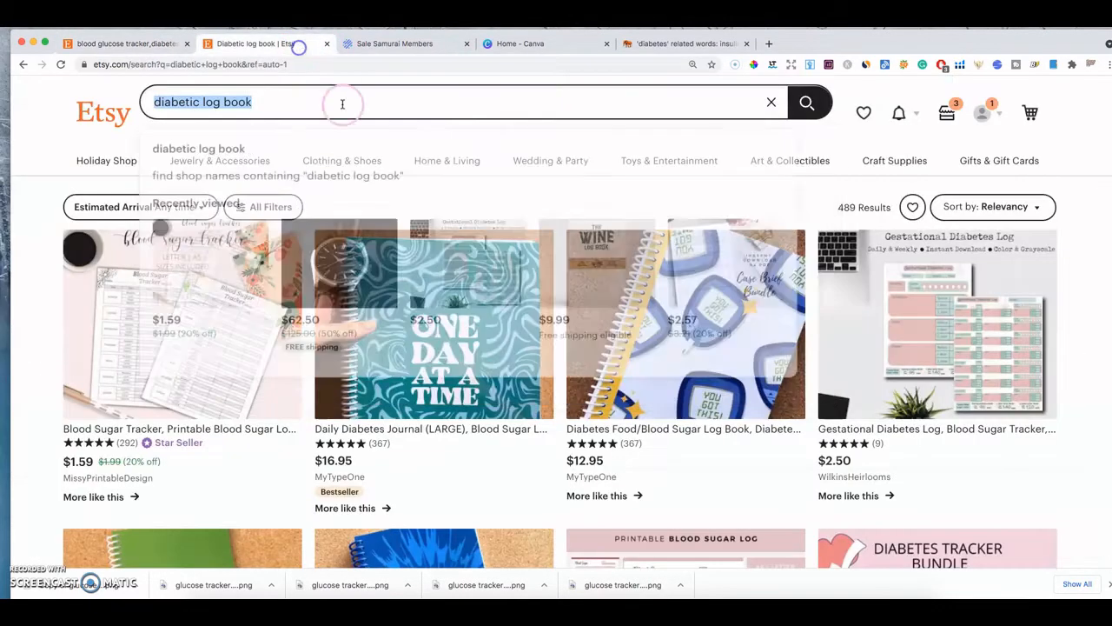
click(342, 104)
click(1085, 127)
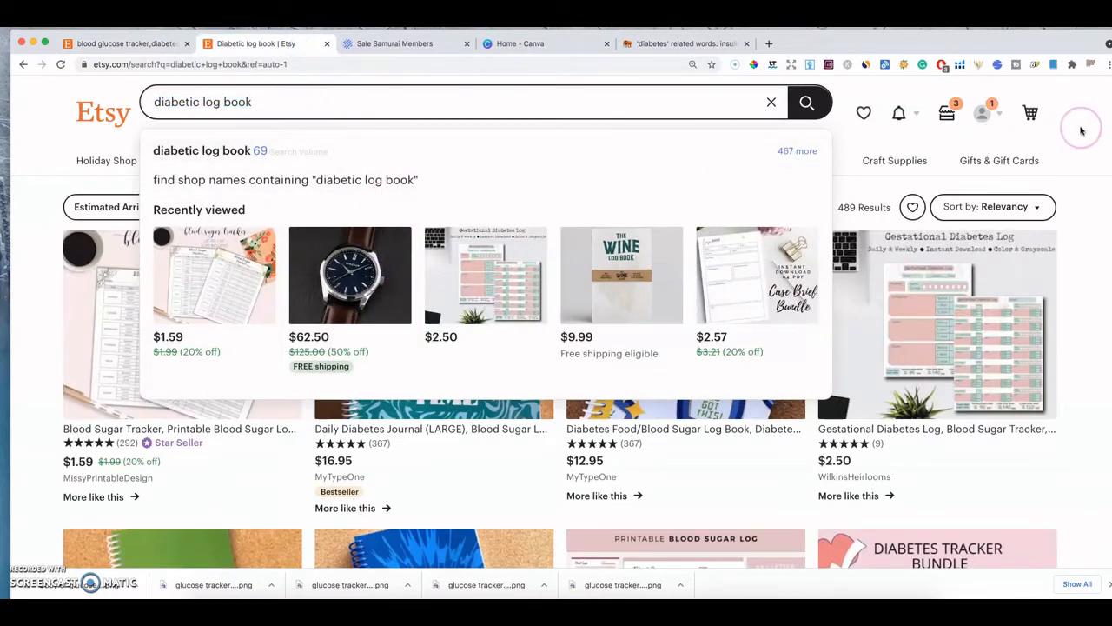
click(260, 113)
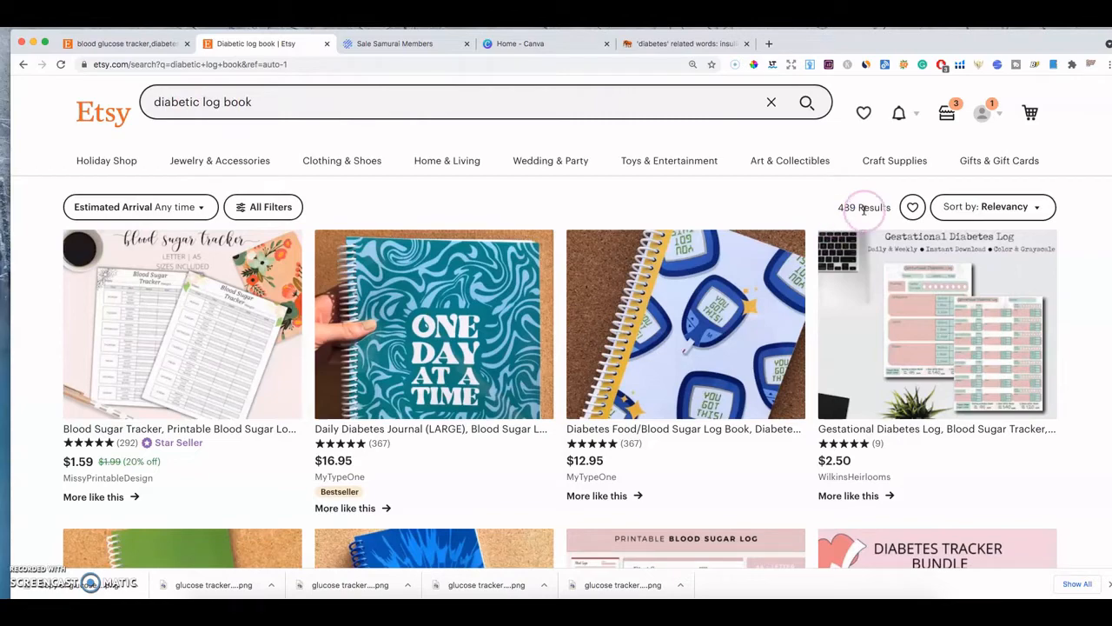
scroll(580, 317, down, 1)
scroll(579, 317, down, 5)
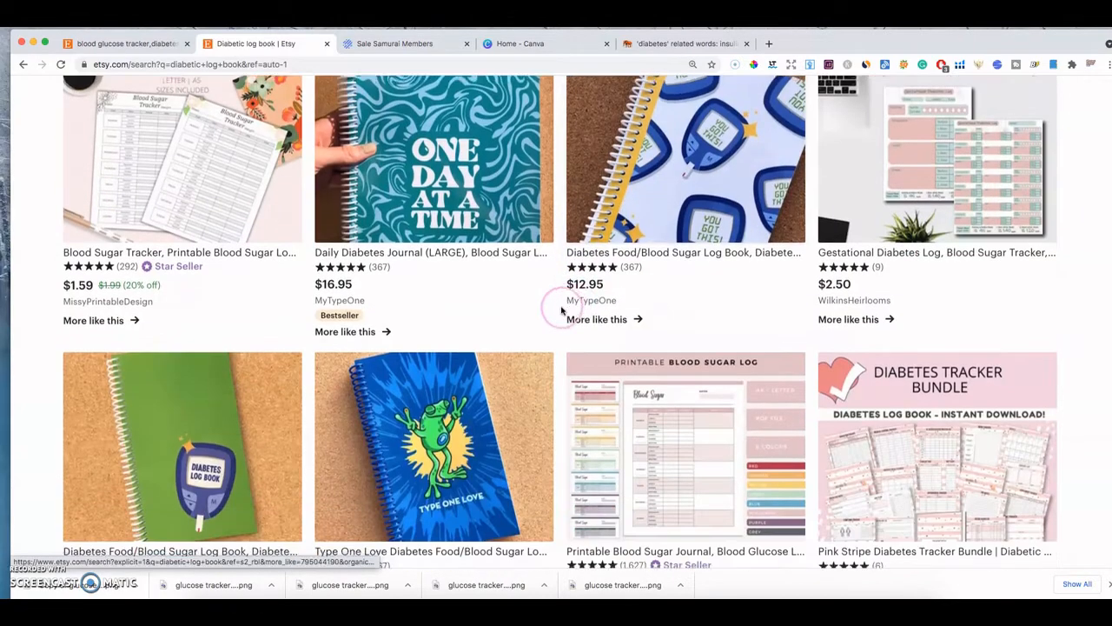
scroll(789, 280, down, 2)
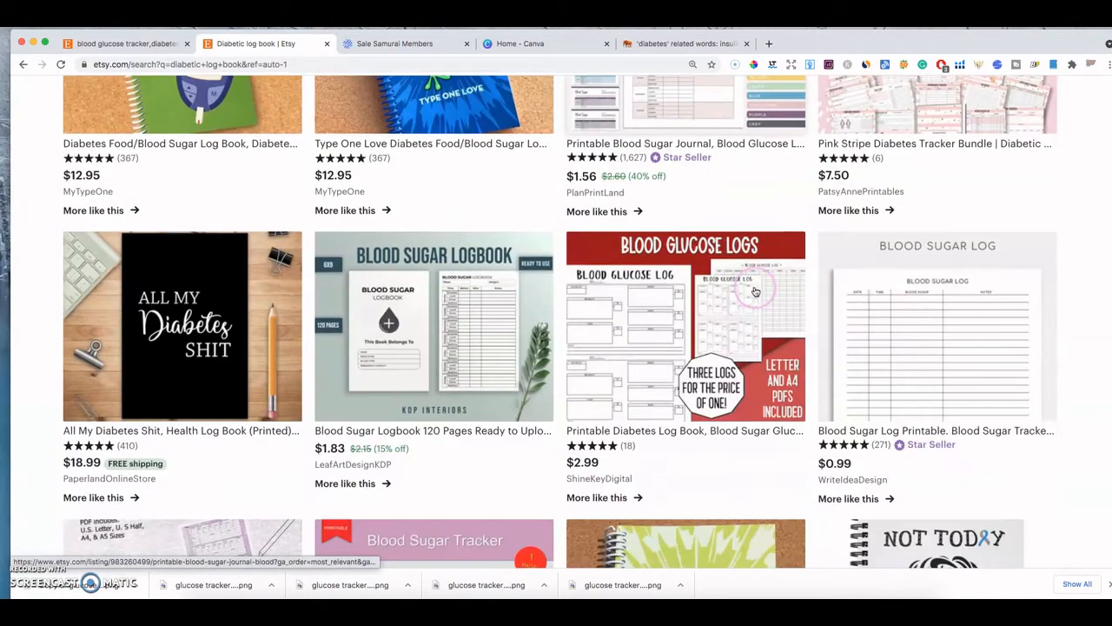
scroll(474, 230, up, 5)
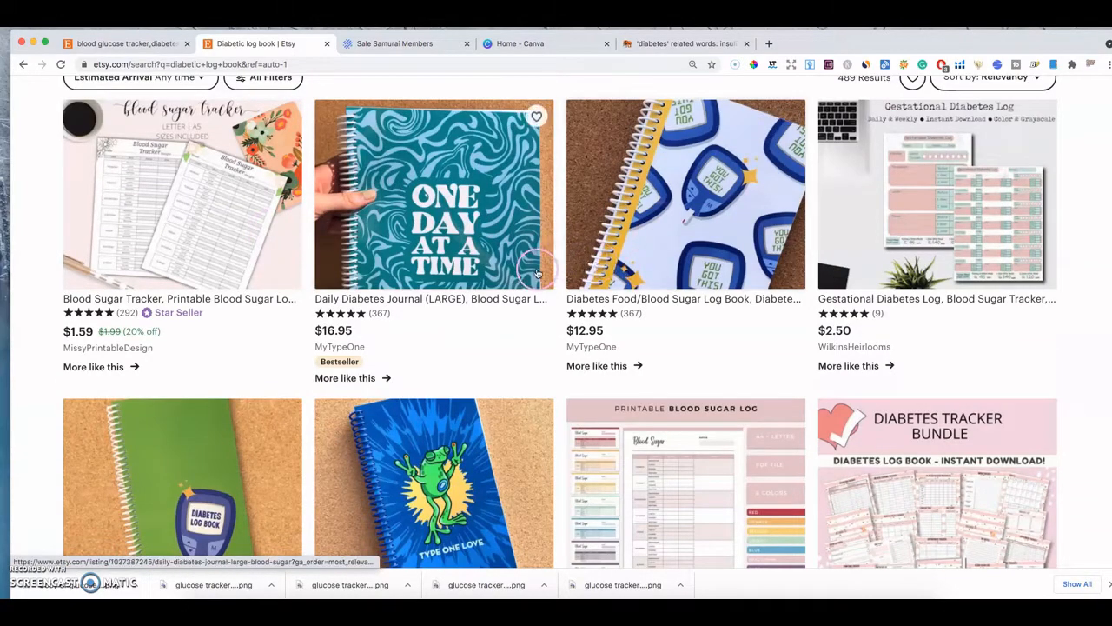
scroll(598, 300, down, 6)
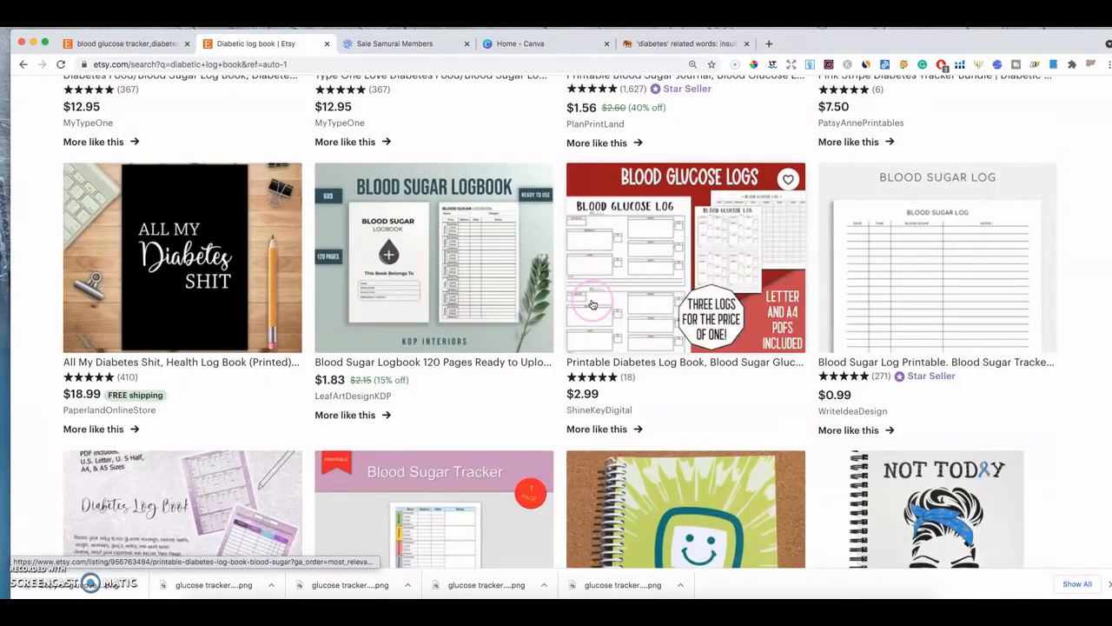
scroll(598, 304, down, 3)
scroll(593, 311, down, 5)
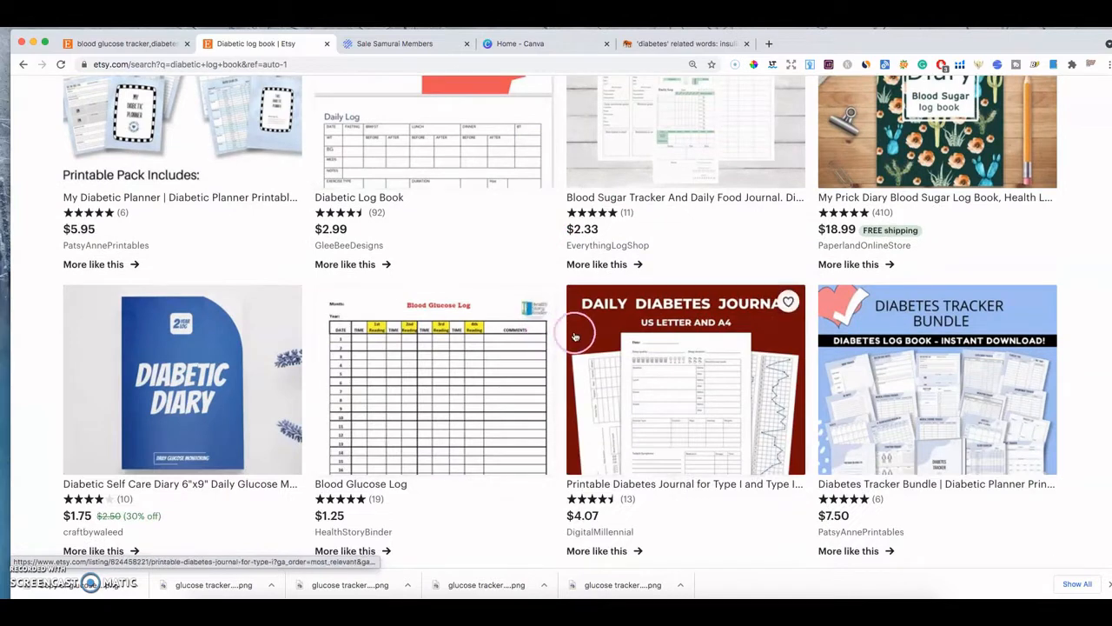
scroll(564, 335, down, 1)
scroll(584, 335, down, 1)
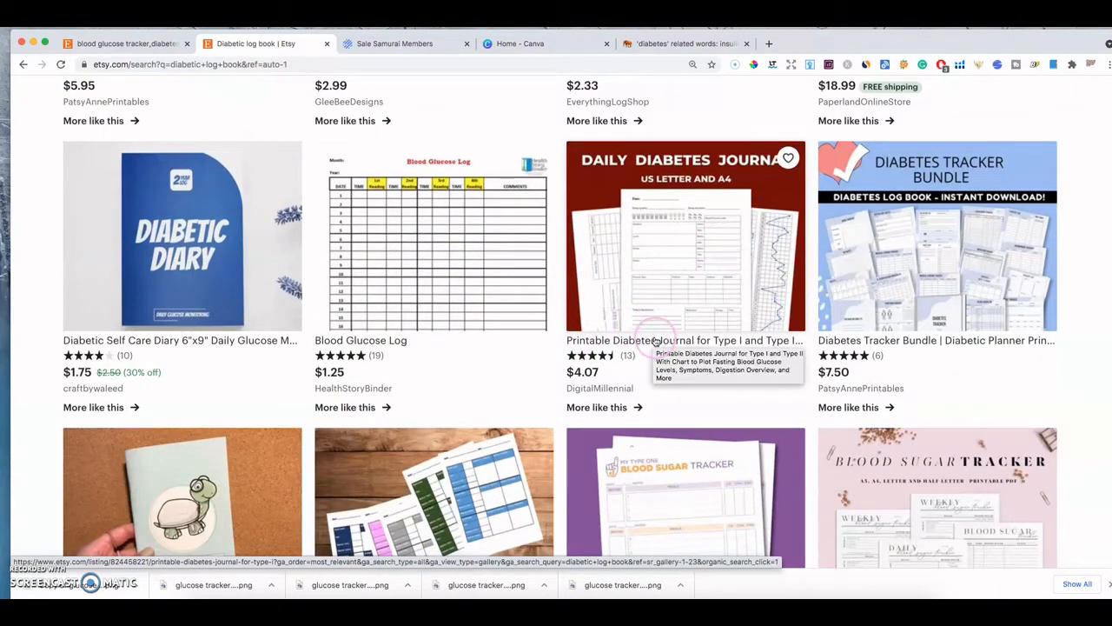
- Open the DigitalMillennial printable diabetes journal listing, look through its page and reviews, and close it to return to the search results
click(650, 343)
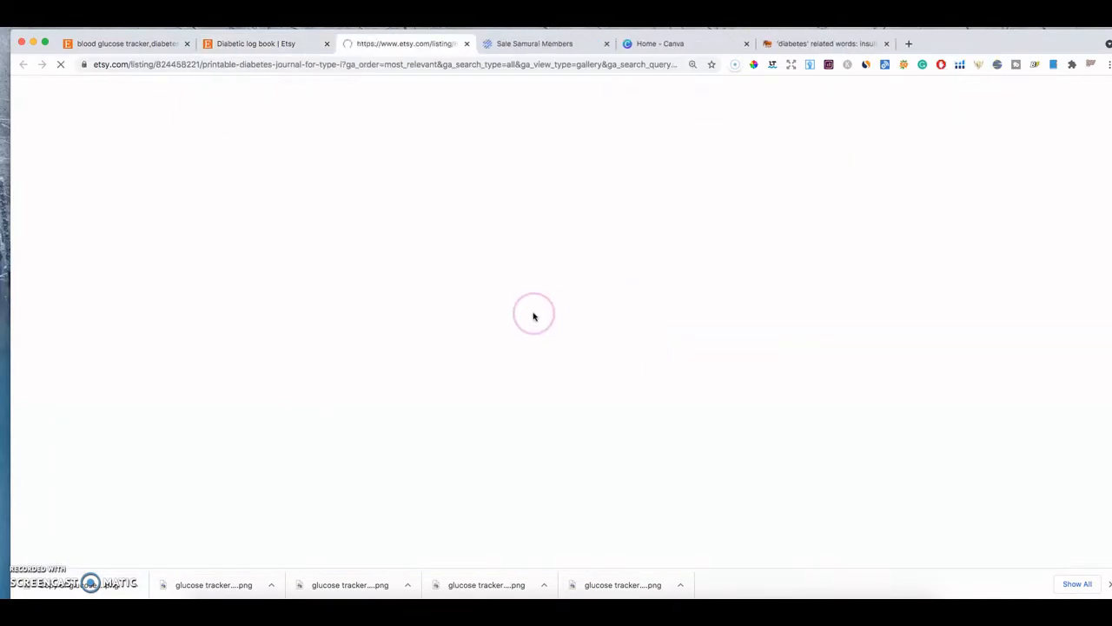
scroll(513, 311, down, 10)
scroll(484, 316, down, 5)
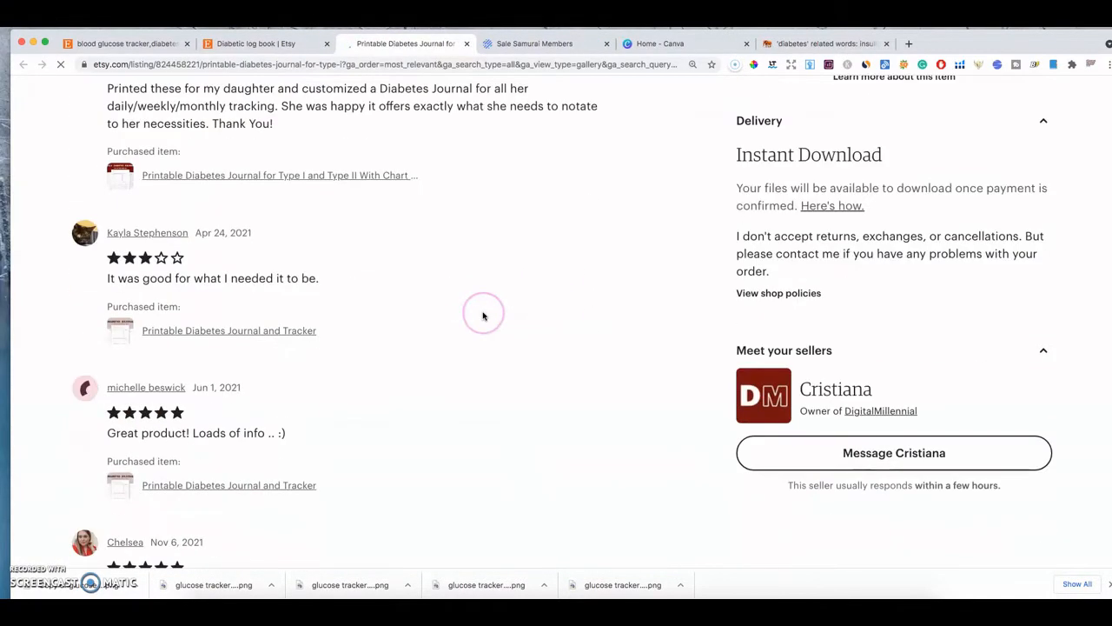
scroll(510, 341, up, 15)
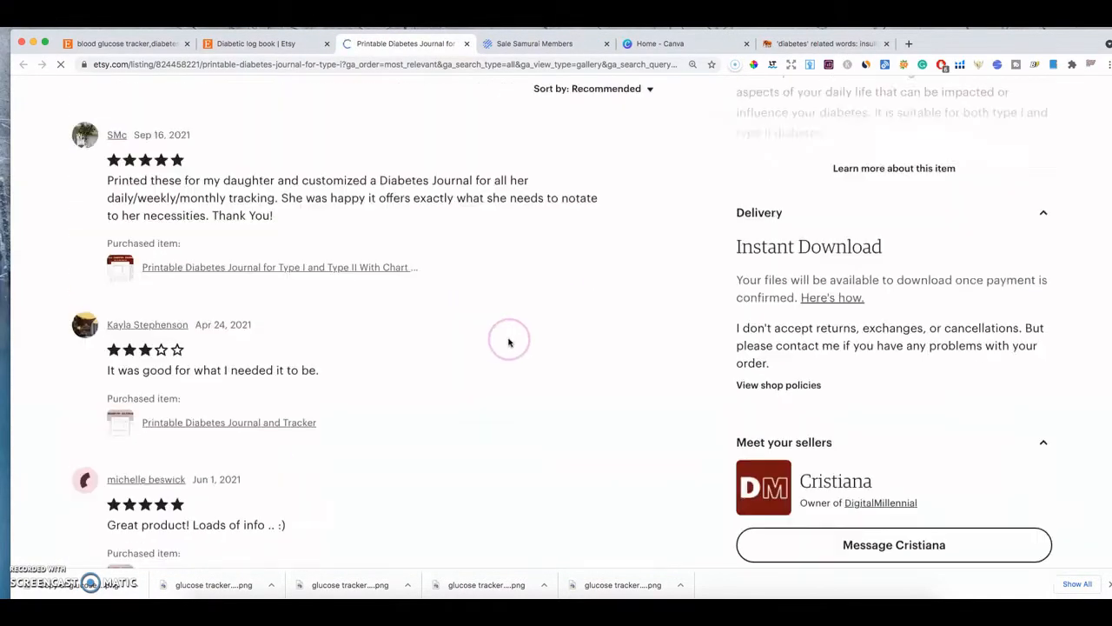
click(137, 207)
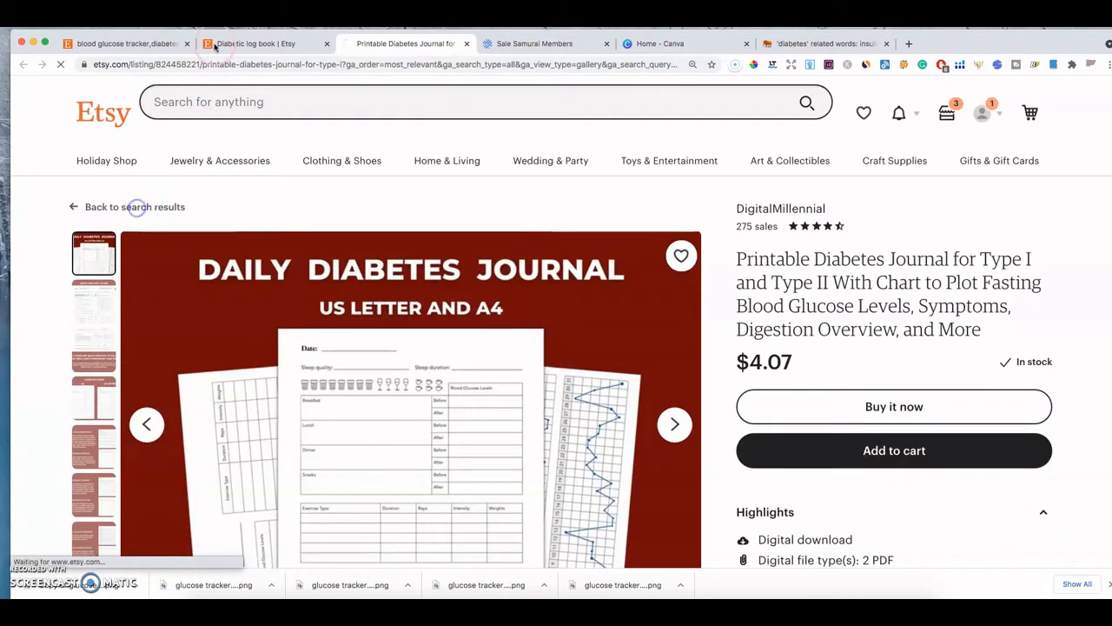
click(467, 43)
scroll(405, 173, up, 10)
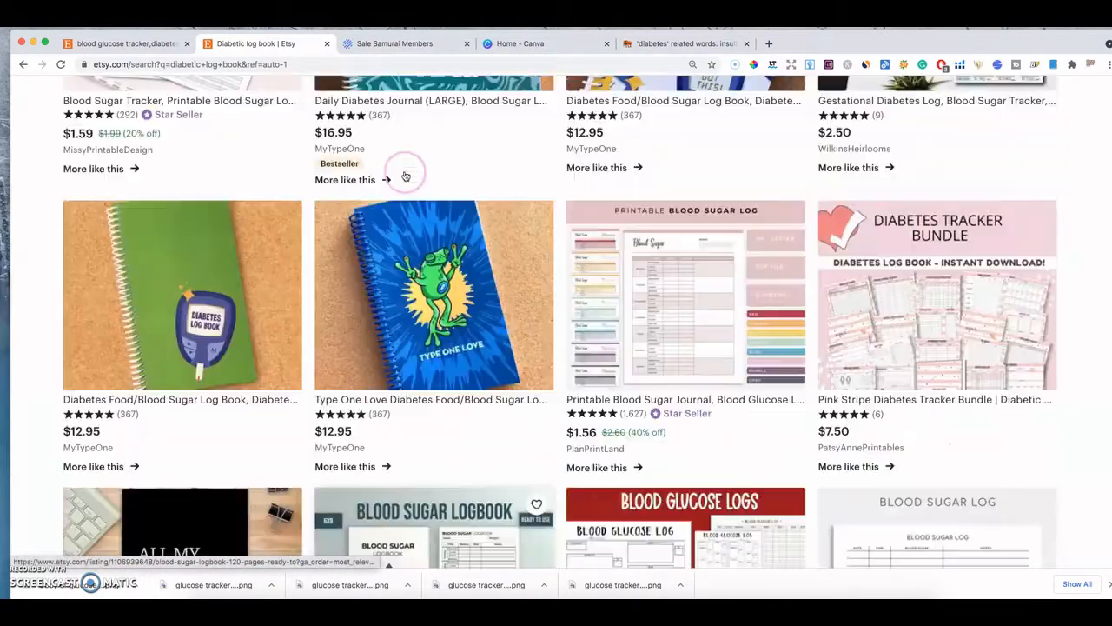
- Check the marketplace search suggestions for phrases starting with "diabetic blood", then reduce the query to "diabetic"
click(184, 105)
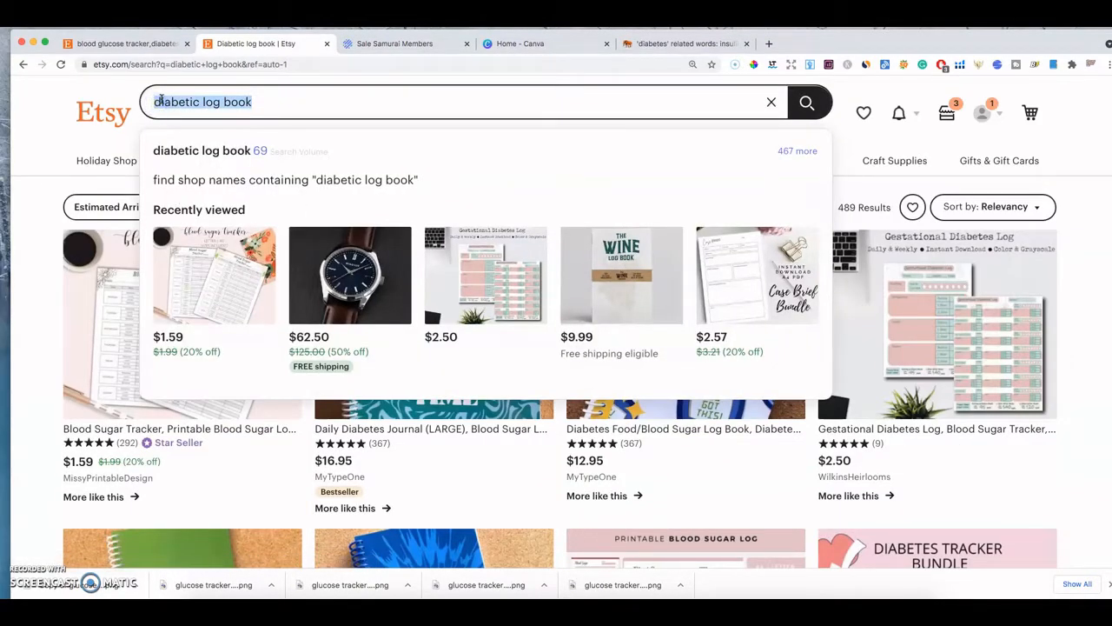
text(dabetes)
key(BackSpace)
key(BackSpace)
key(BackSpace)
key(BackSpace)
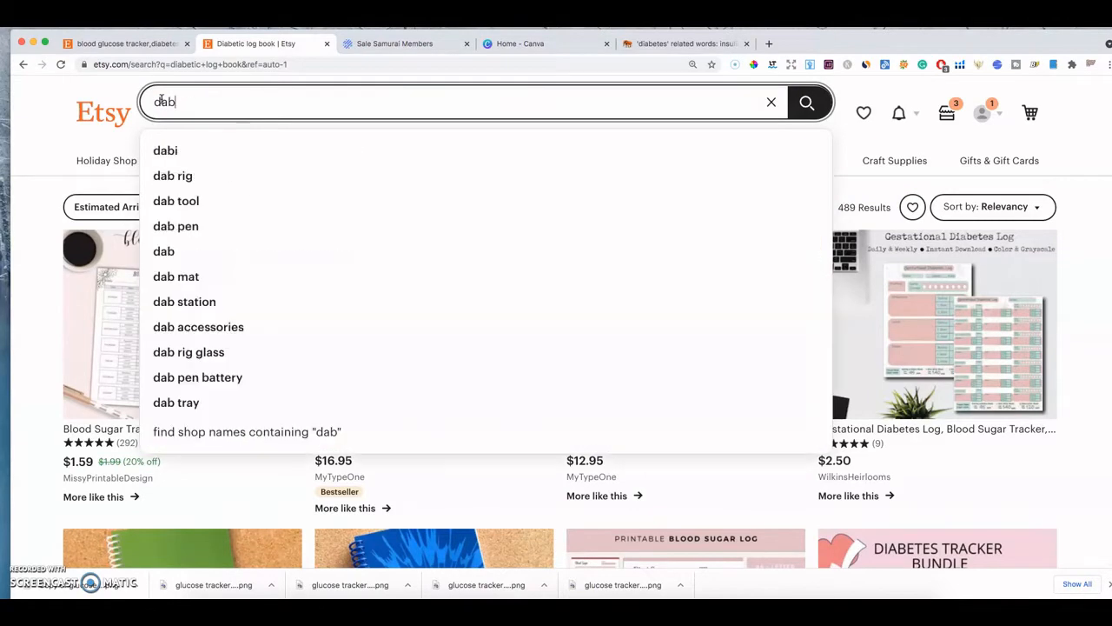
key(BackSpace)
key(BackSpace)
text(iabet)
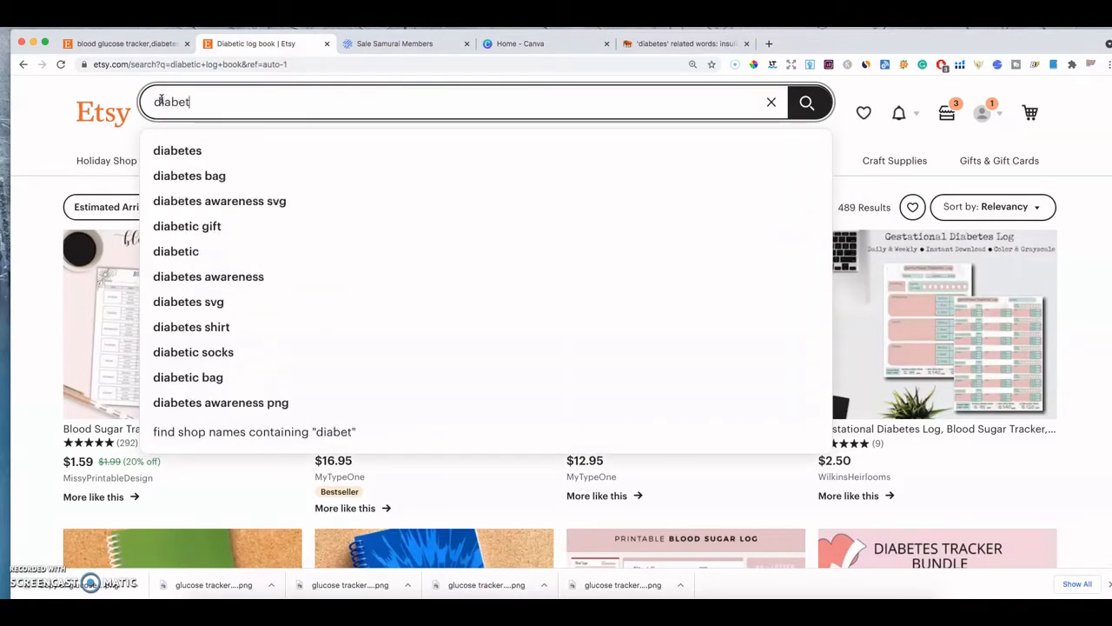
text(ic blood)
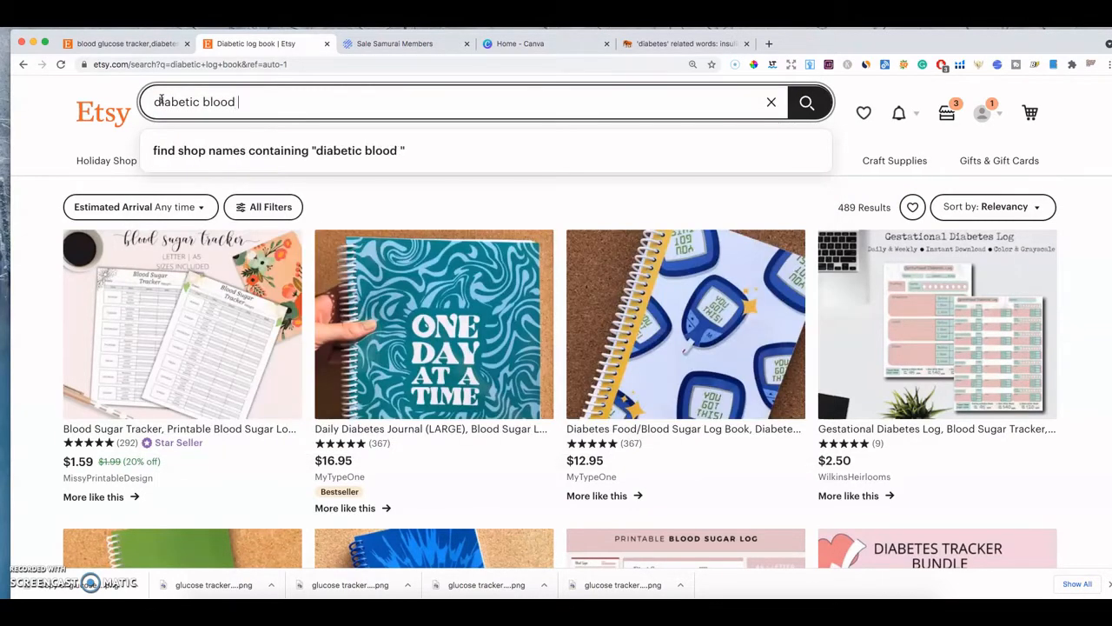
text( s)
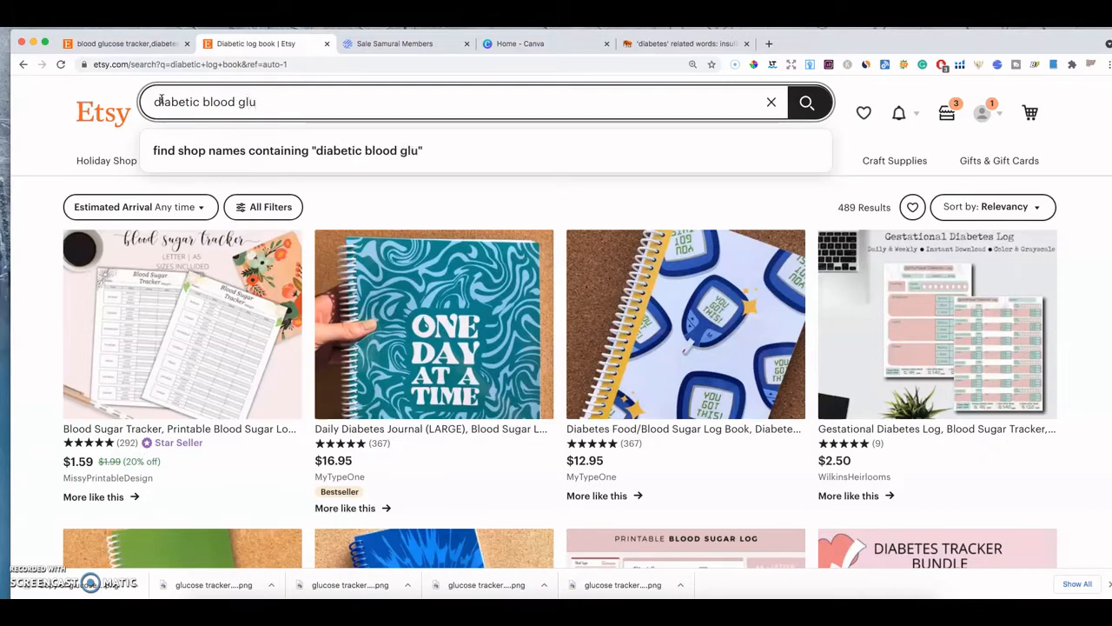
key(BackSpace)
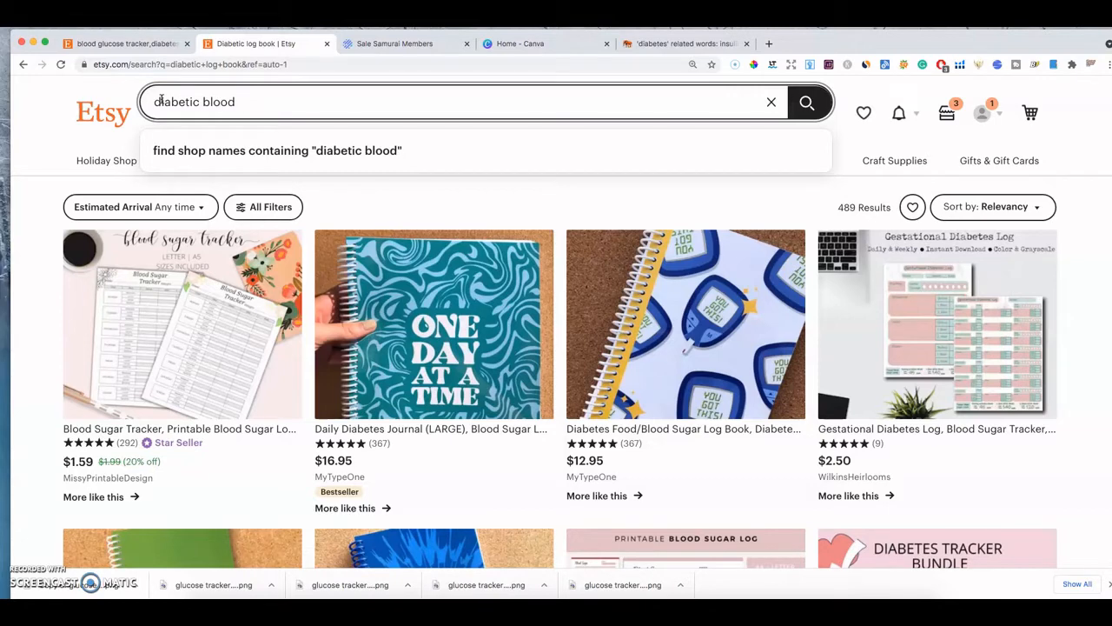
key(BackSpace)
key(BackSpace)
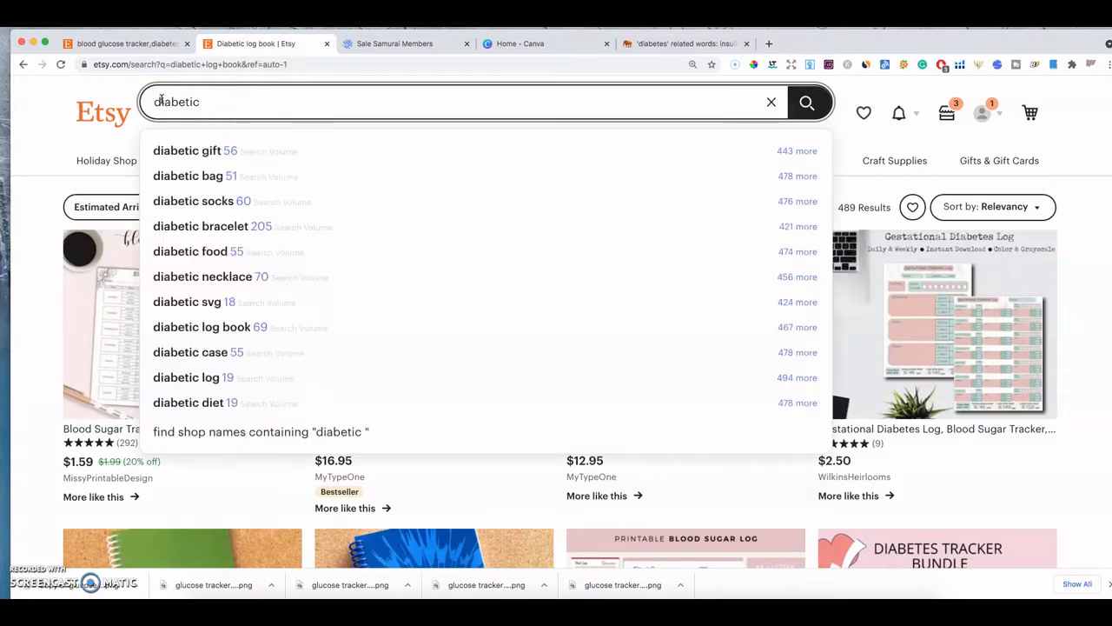
- Search the marketplace for "diabetic glucose log"
key(BackSpace)
text(gl)
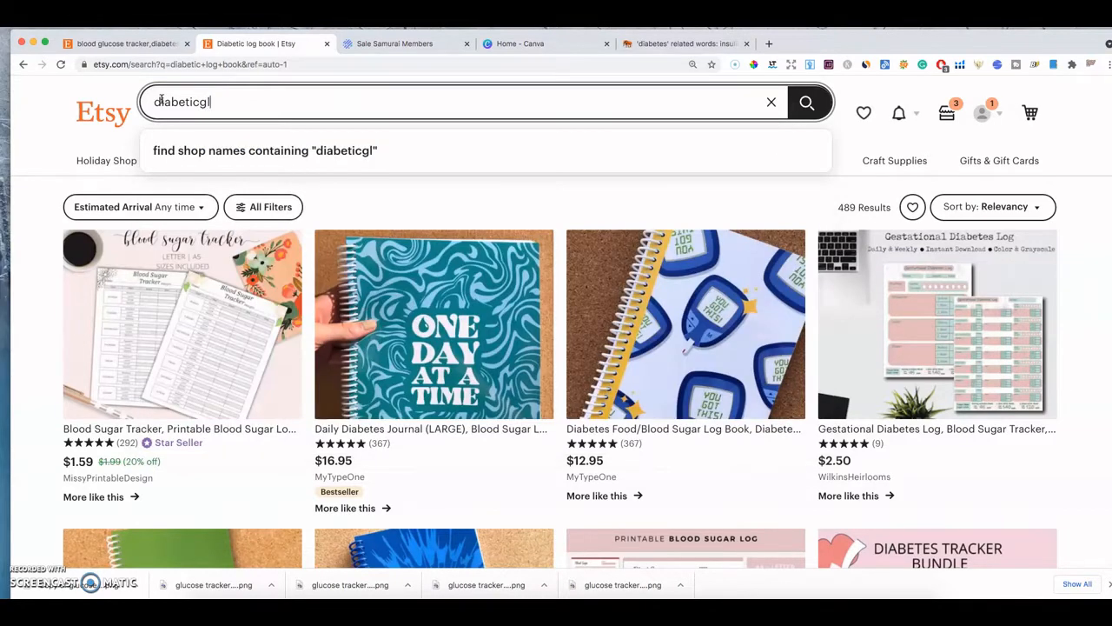
key(BackSpace)
text(glu)
key(BackSpace)
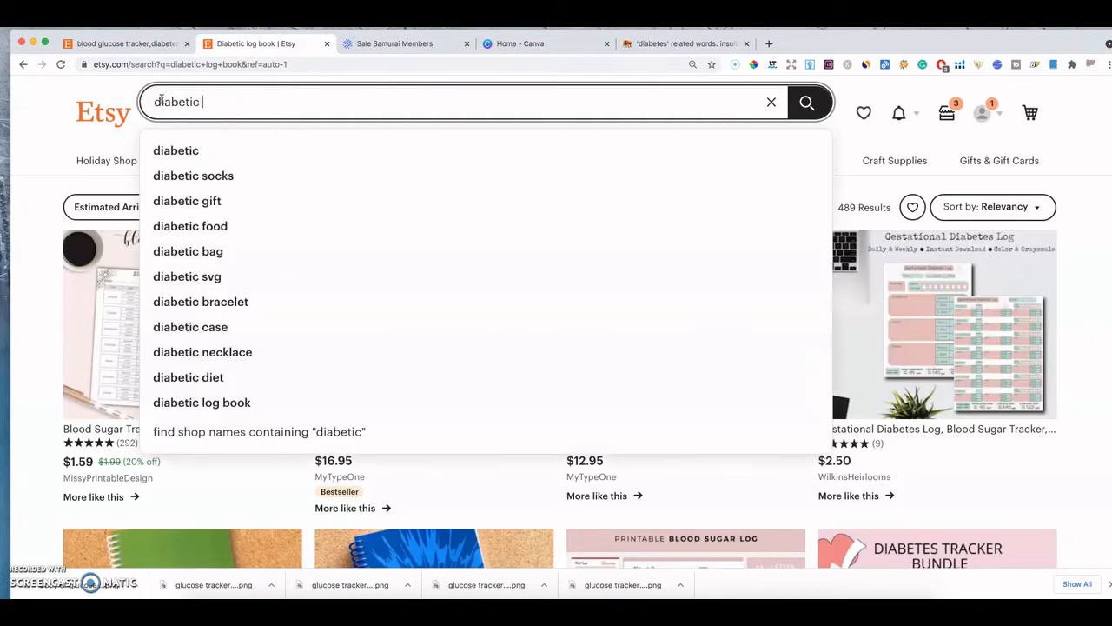
text(glucose log)
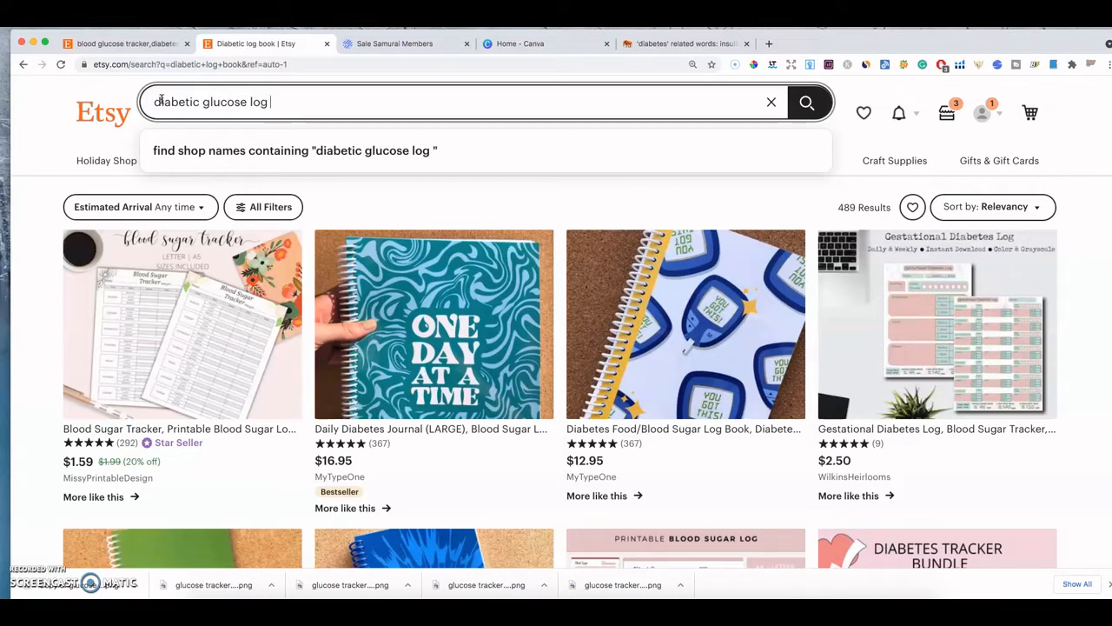
key(Return)
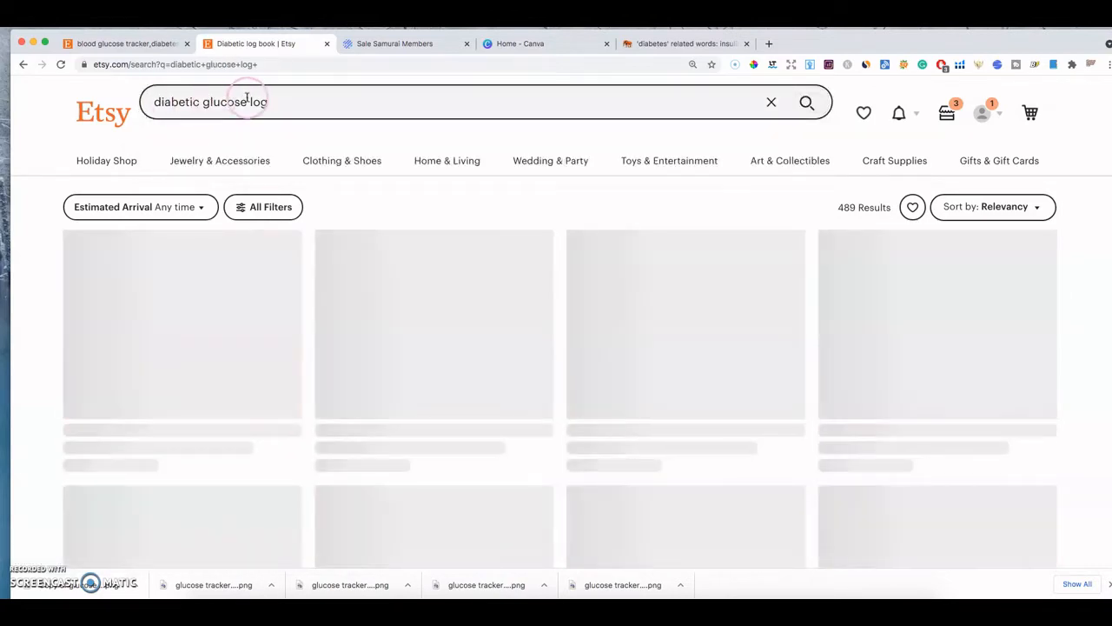
click(281, 102)
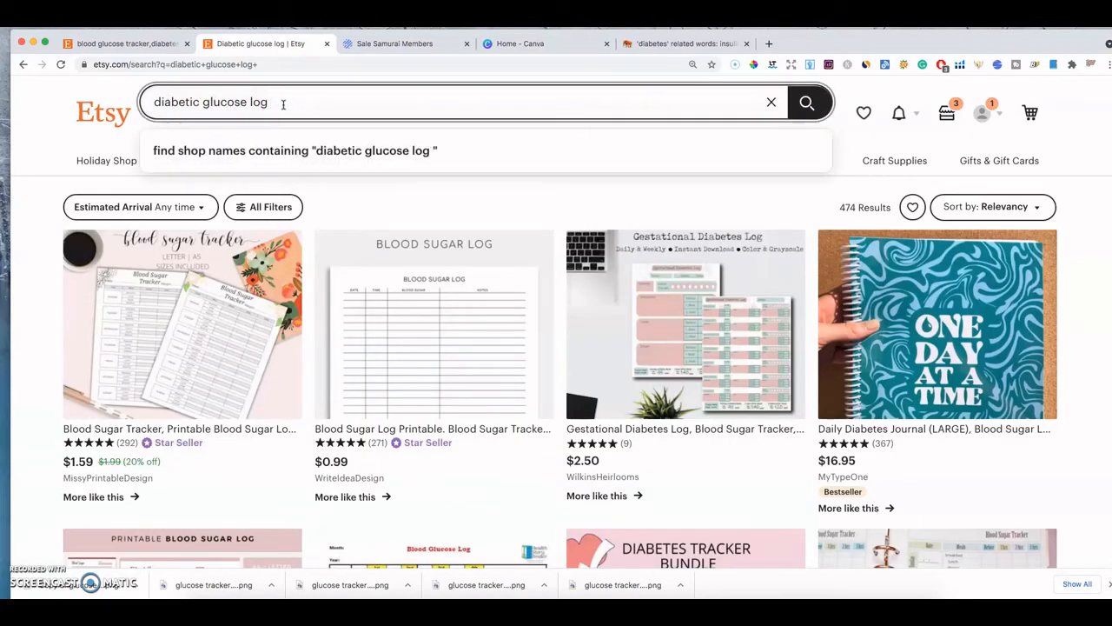
- Shorten the marketplace search query and change it to "diabetes" to check the suggested phrases
key(BackSpace)
key(BackSpace)
key(BackSpace)
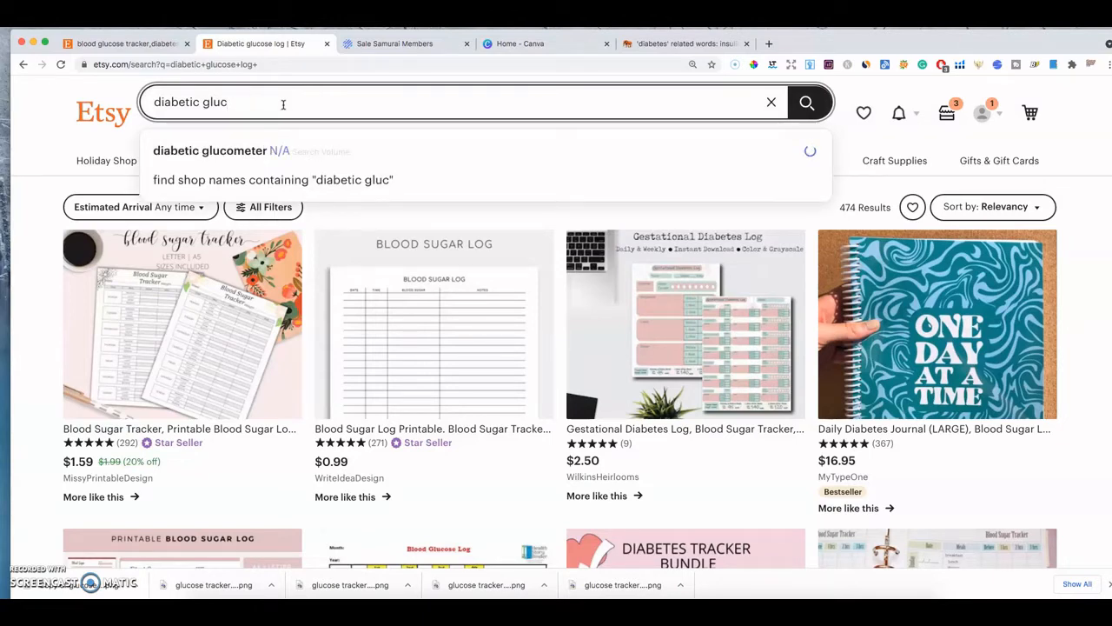
key(BackSpace)
key(BackSpace)
key(BackSpace)
key(BackSpace)
key(BackSpace)
key(BackSpace)
key(BackSpace)
text(es)
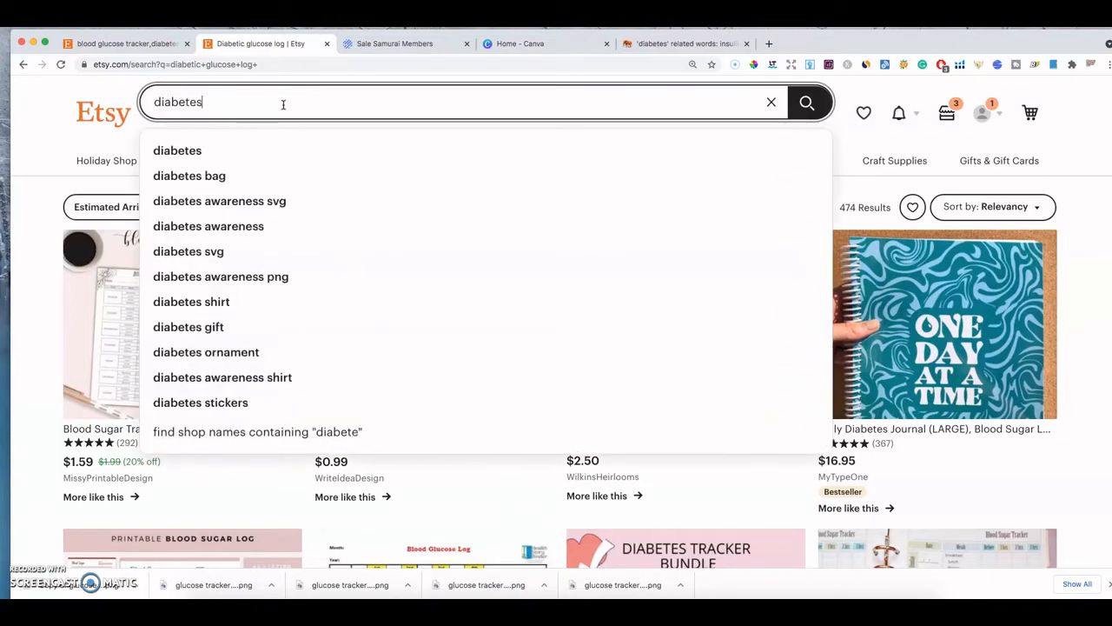
- Search the marketplace for the suggested phrase "diabetes notes" and look through the competing listings
text( note)
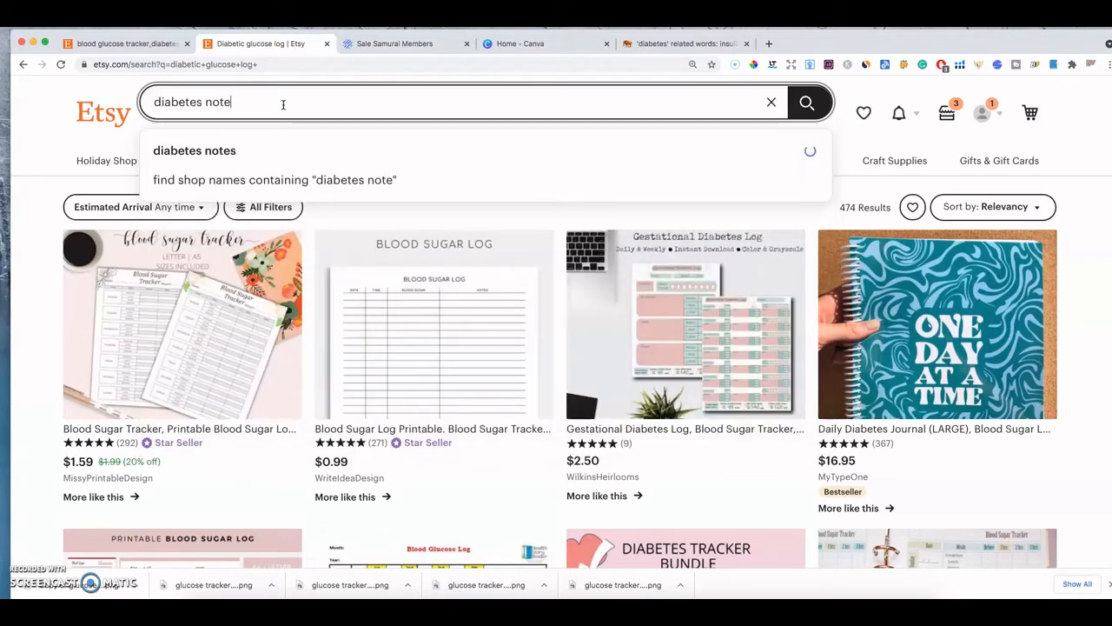
text(s)
click(218, 149)
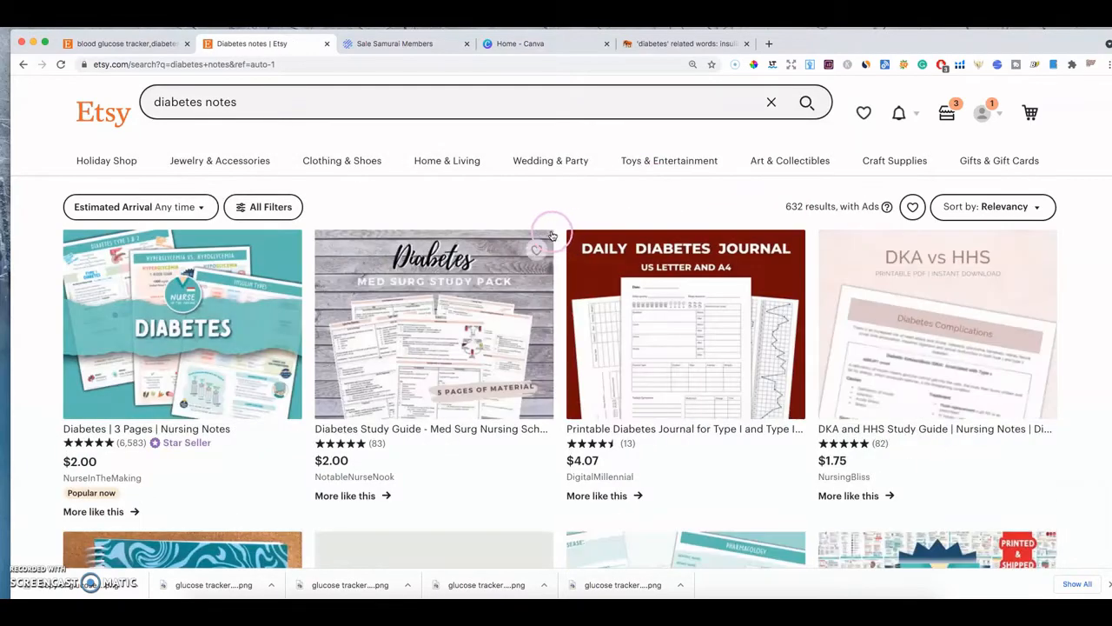
scroll(549, 295, down, 3)
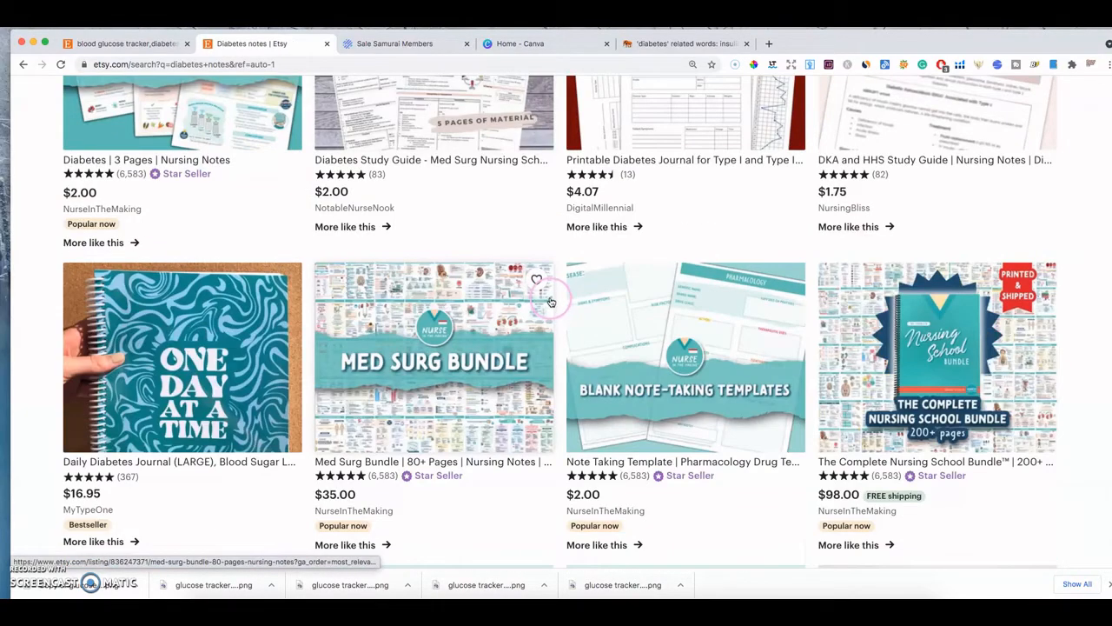
scroll(550, 301, down, 6)
scroll(486, 244, up, 10)
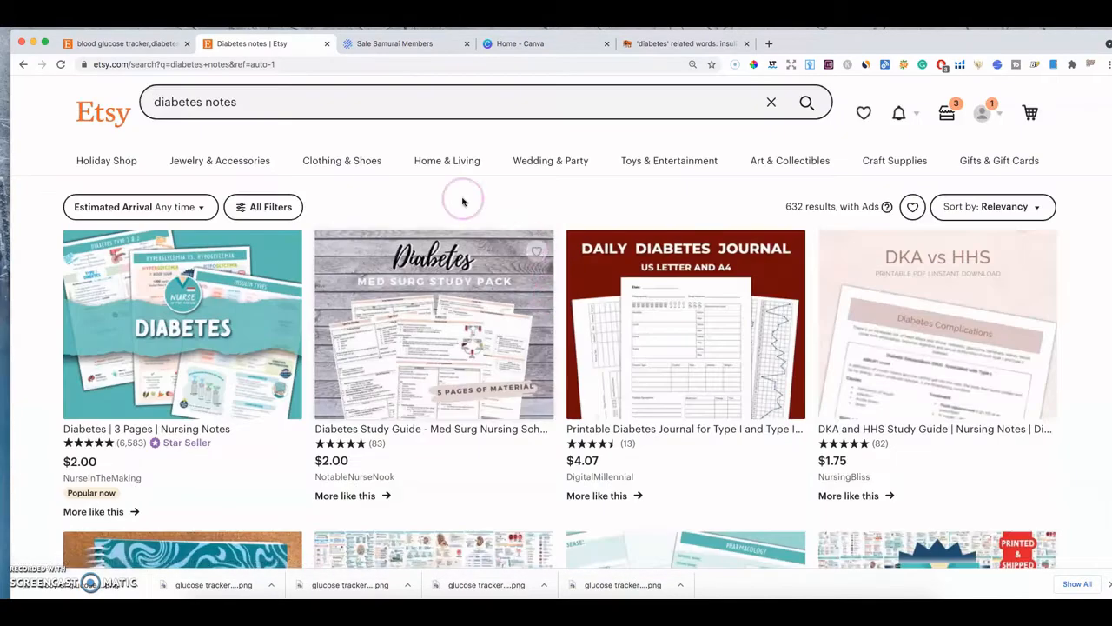
- Copy the search phrase "diabetes notes" and try to paste it at the end of the draft listing's title
triple_click(186, 102)
right_click(204, 102)
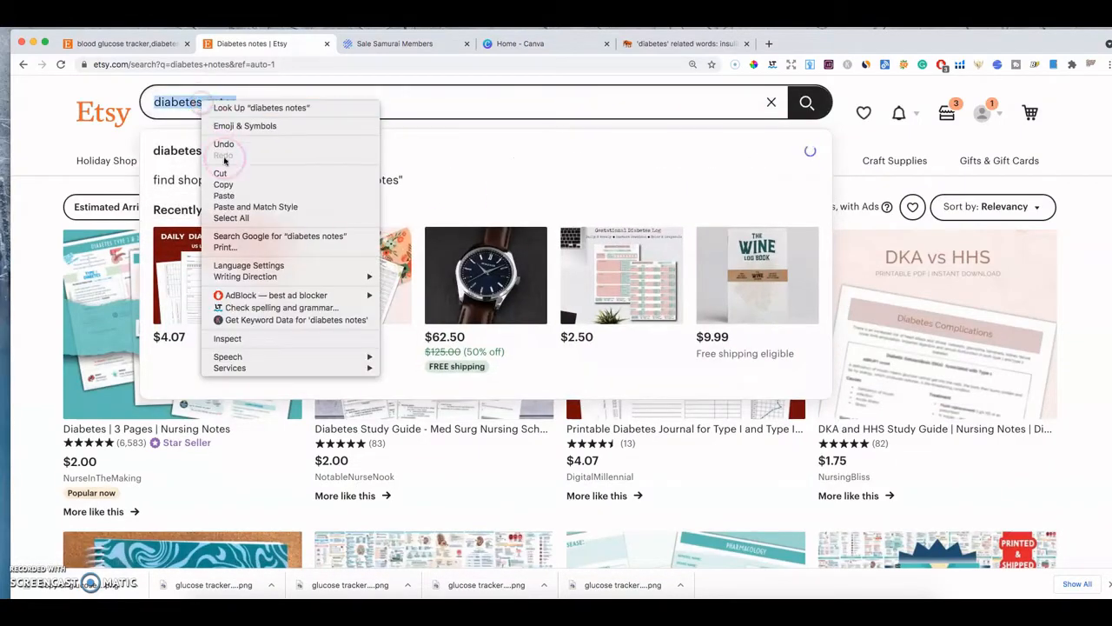
click(224, 185)
key(super+1)
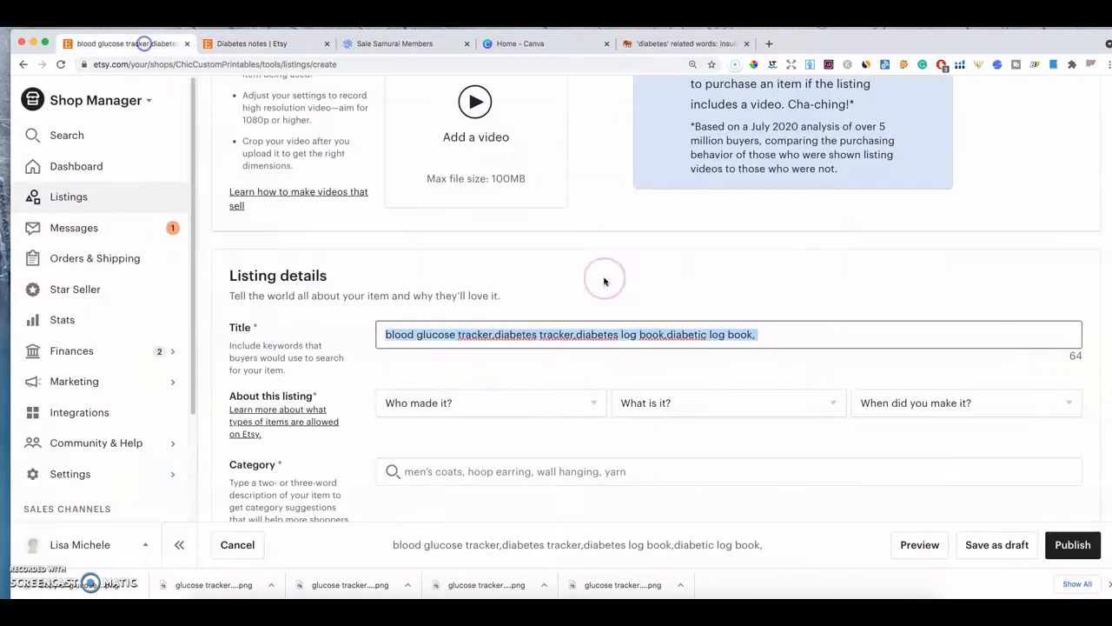
click(790, 336)
right_click(790, 337)
click(812, 405)
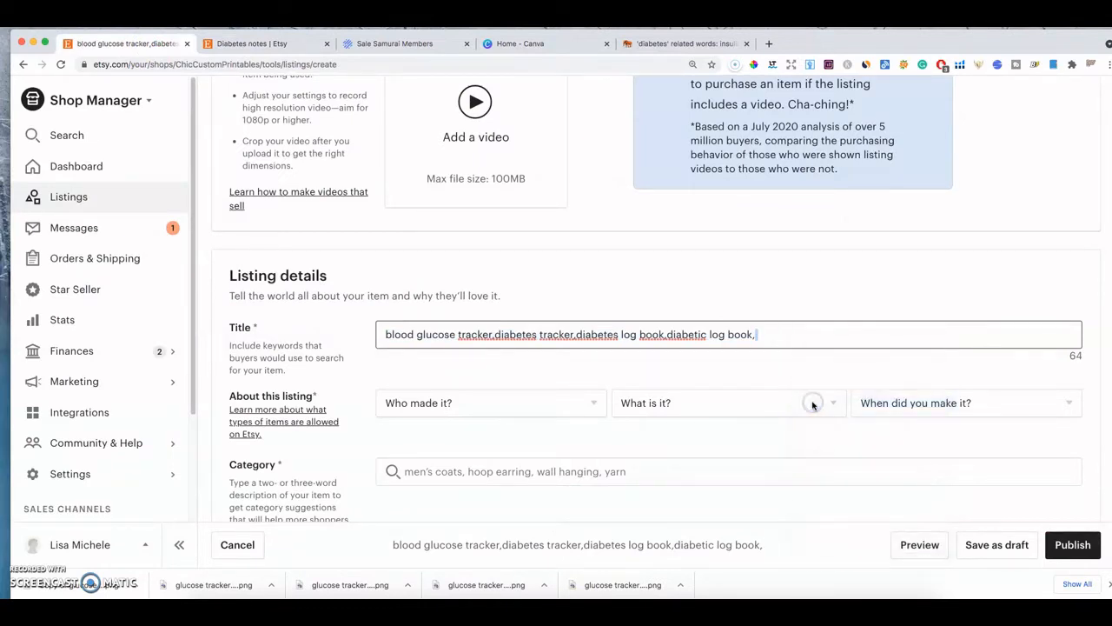
right_click(773, 334)
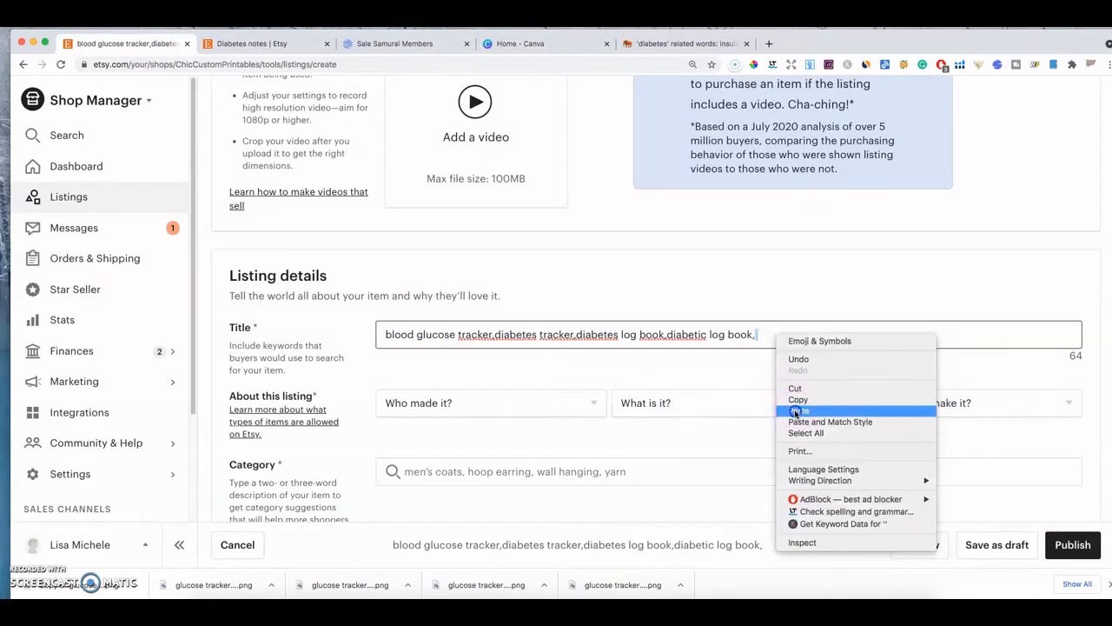
click(795, 412)
- Recopy "diabetes notes" from the marketplace search and append it, followed by a comma, to the draft listing's title
click(242, 43)
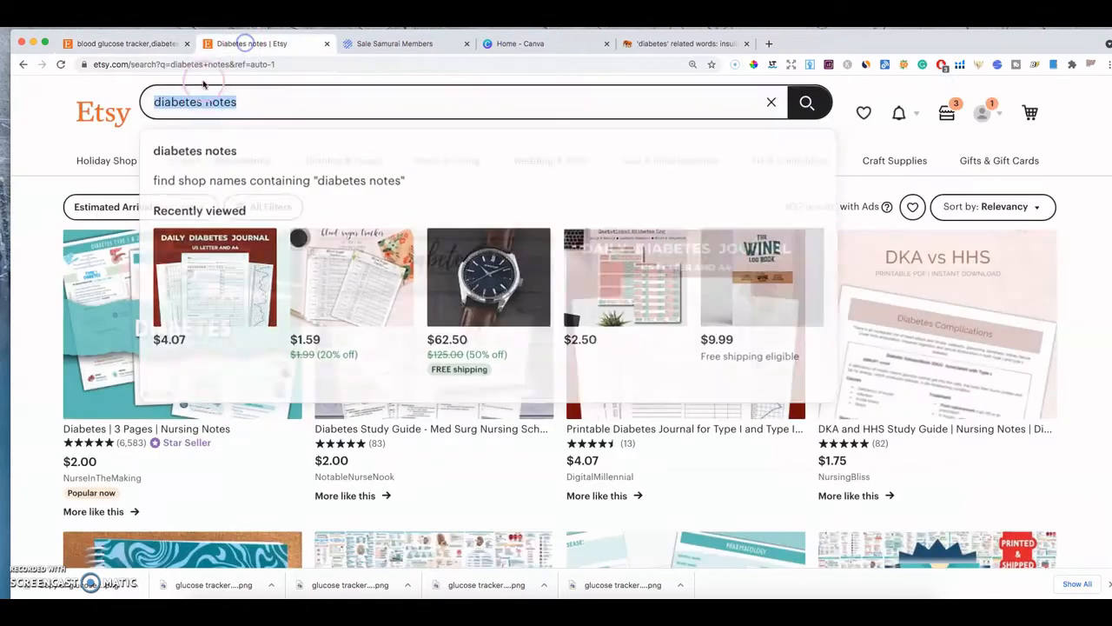
right_click(209, 96)
click(231, 180)
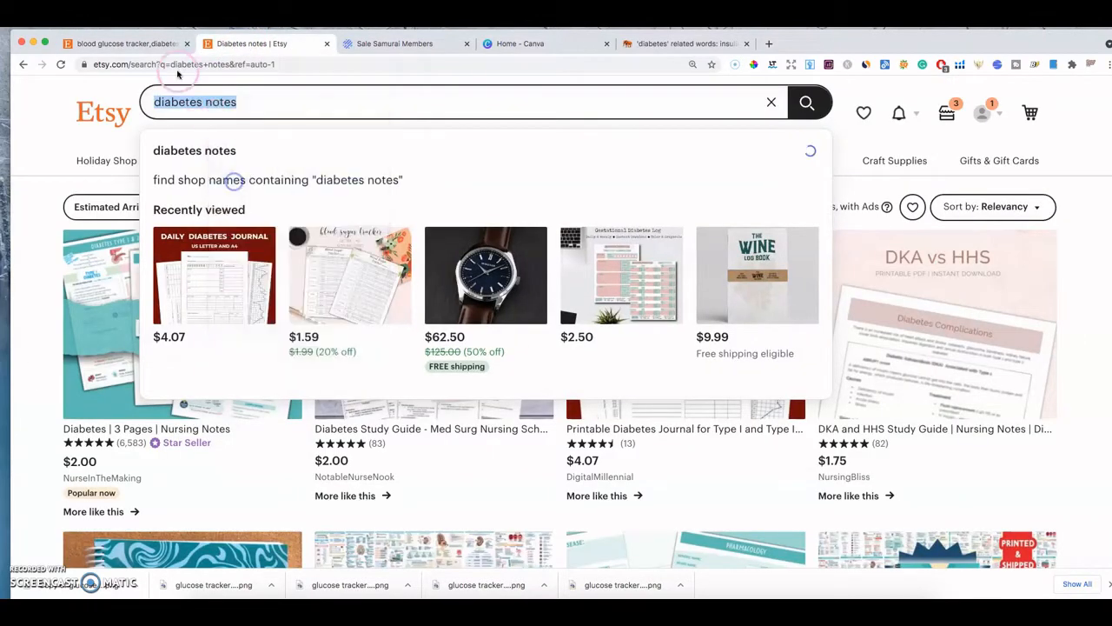
click(166, 42)
click(779, 335)
right_click(780, 337)
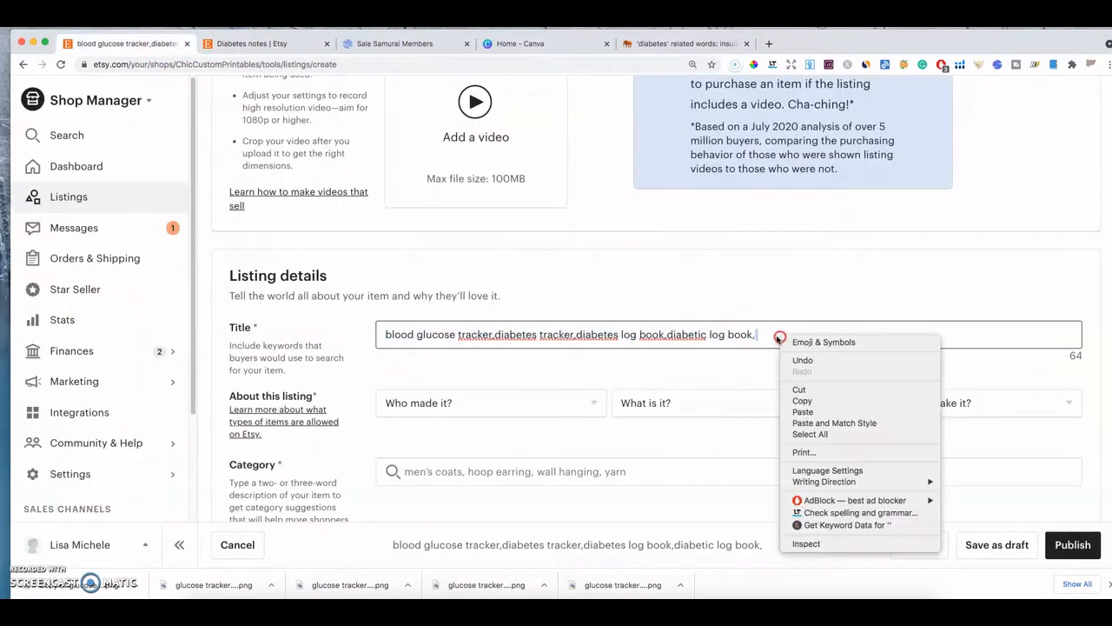
click(803, 413)
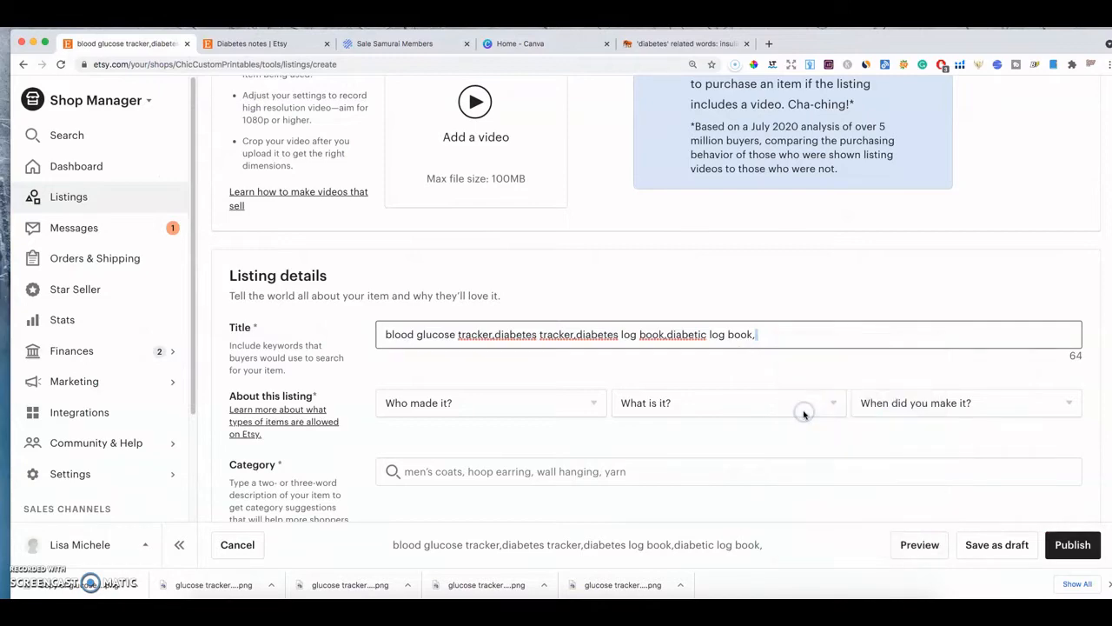
text(,)
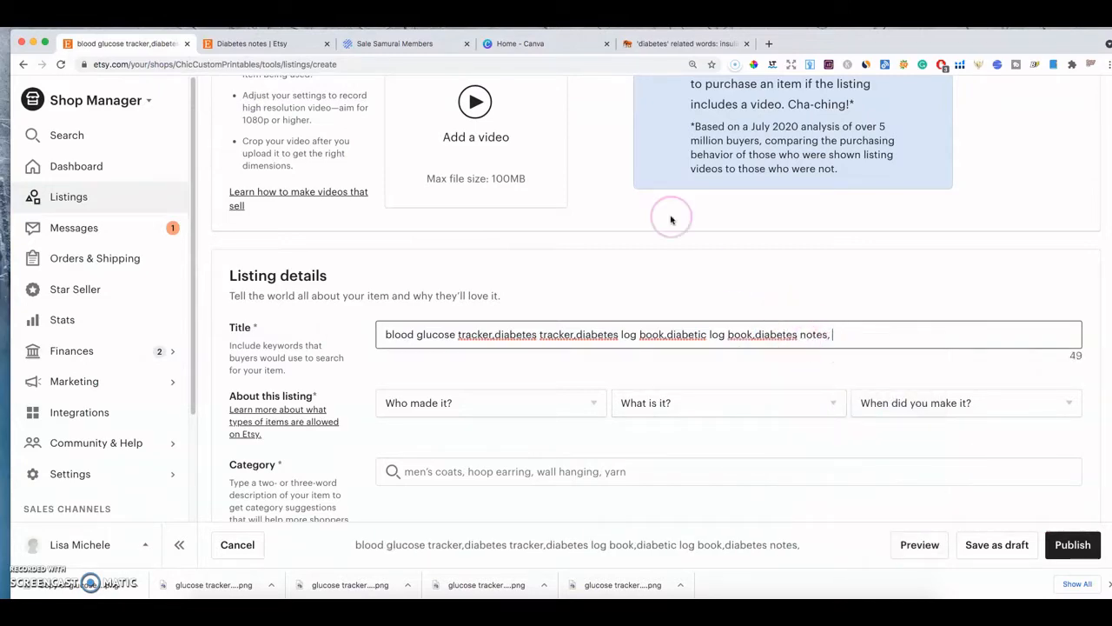
- Replace the marketplace query with "glucose" and check suggestions for it combined with words such as notes, tracker and journal
click(253, 43)
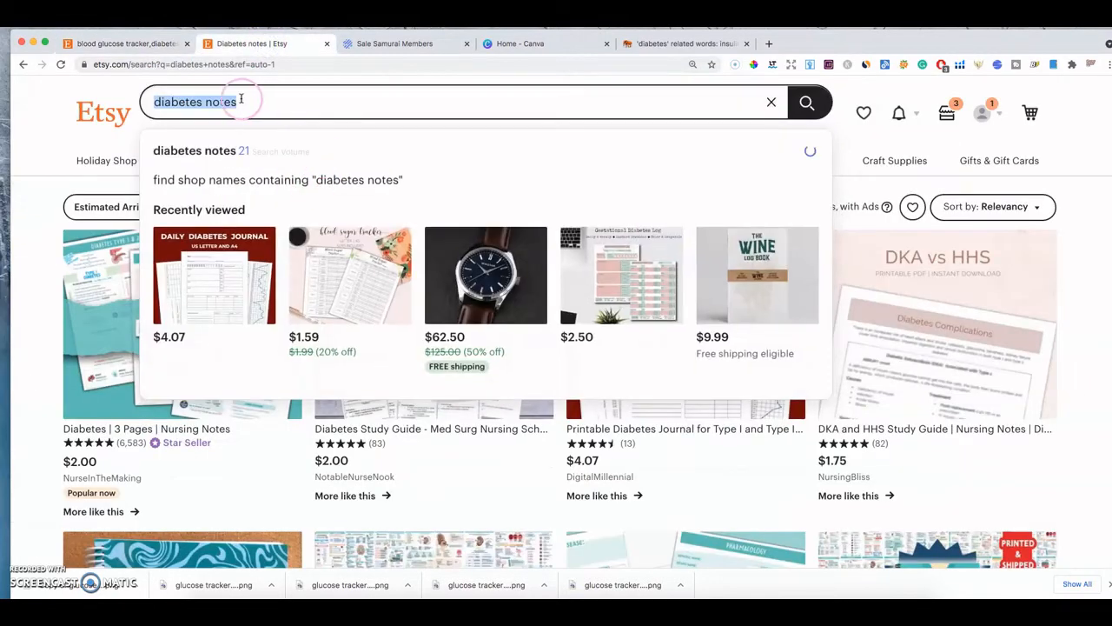
key(BackSpace)
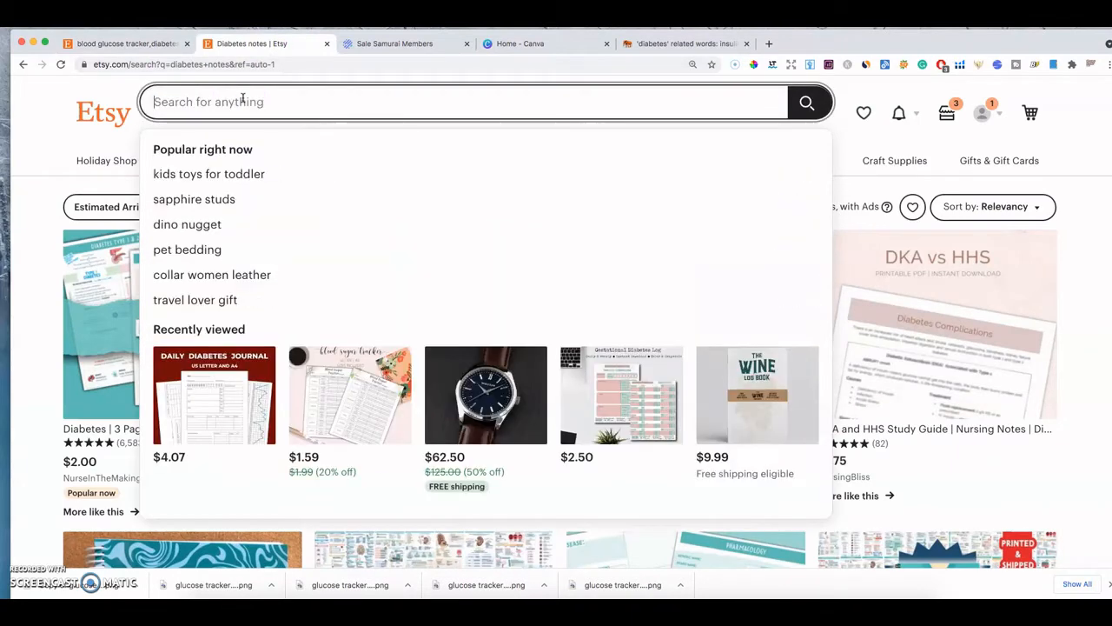
text(glucose )
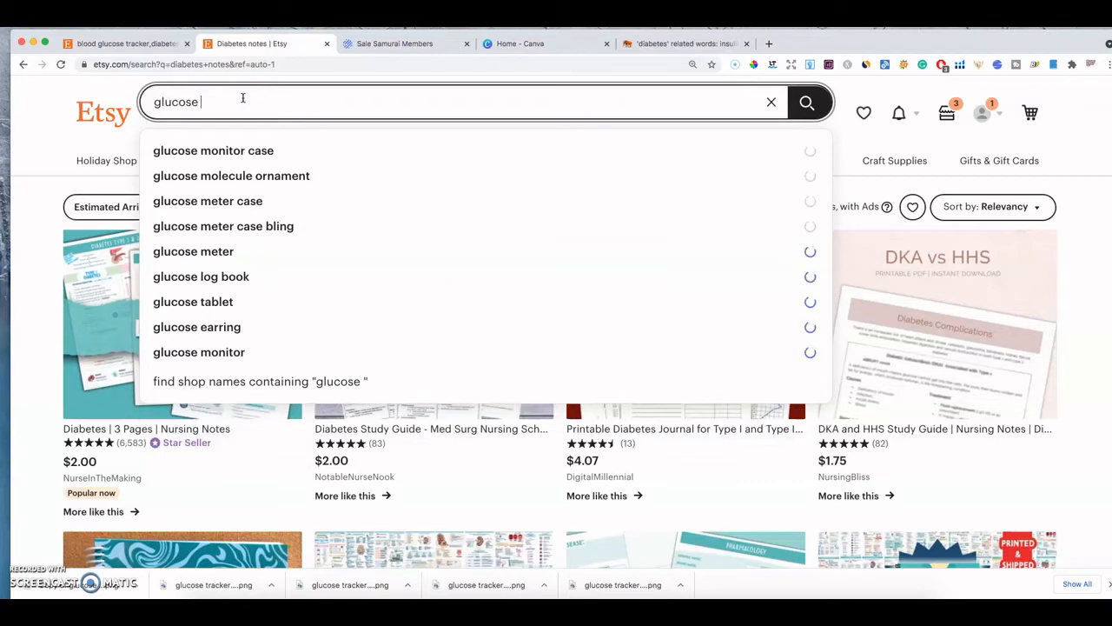
text(noe)
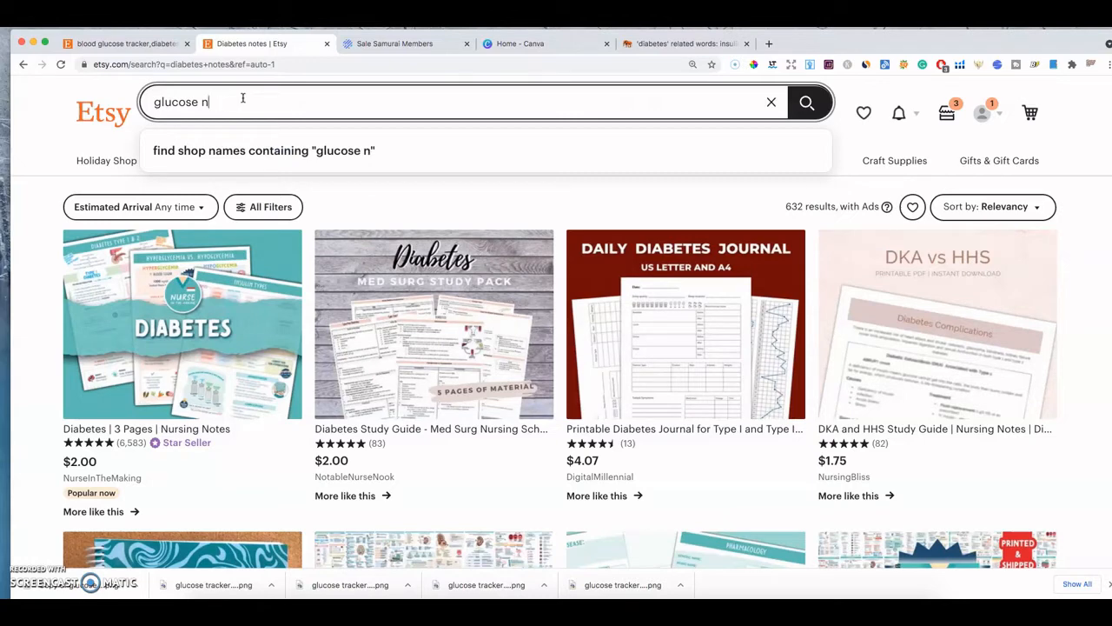
text(track)
key(BackSpace)
key(BackSpace)
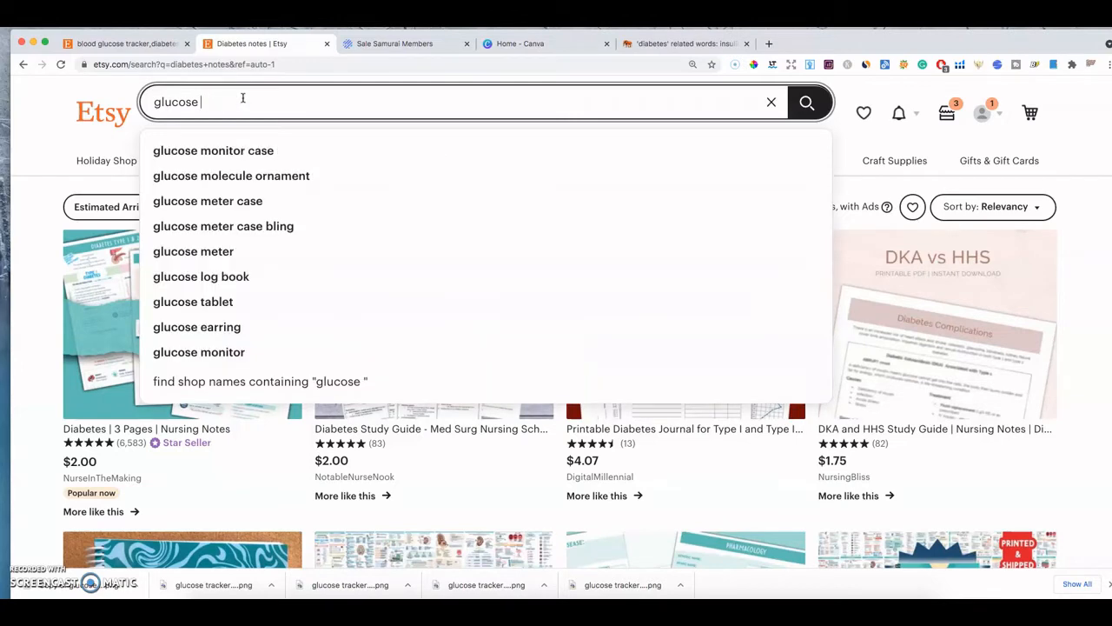
text(journal)
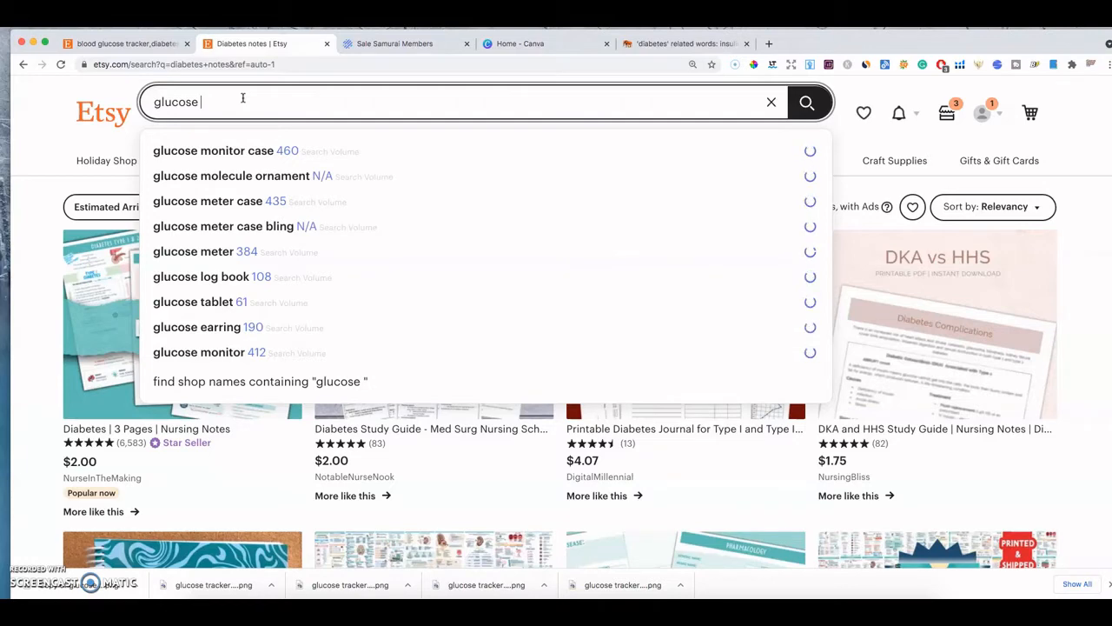
- Review the phrases already in the draft listing's title and search the marketplace for the suggested "glucose log book"
click(153, 43)
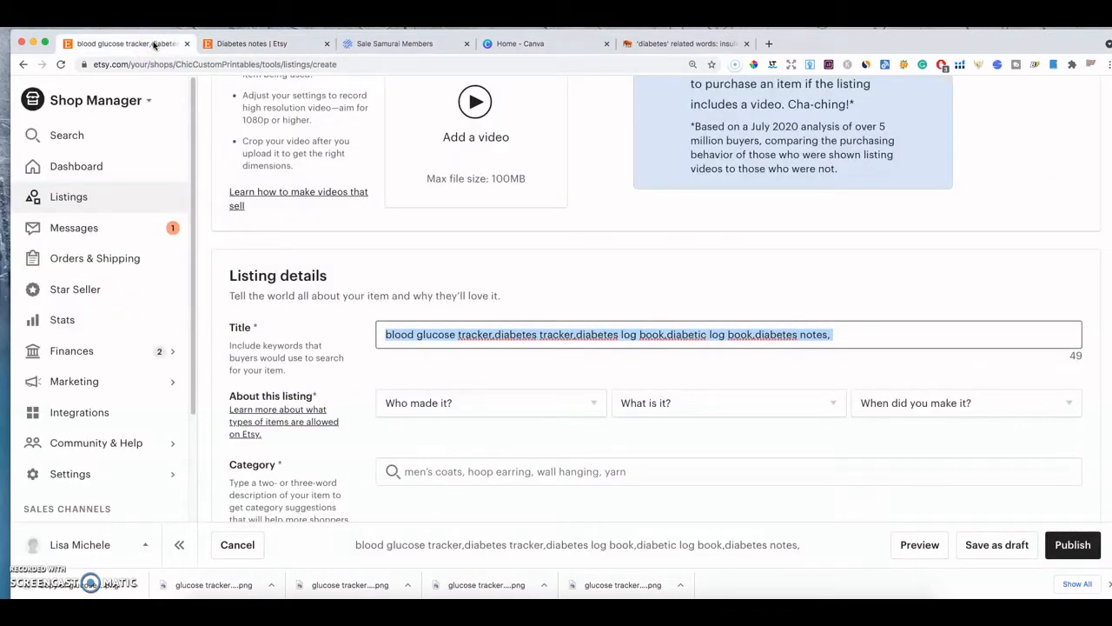
click(259, 45)
click(252, 276)
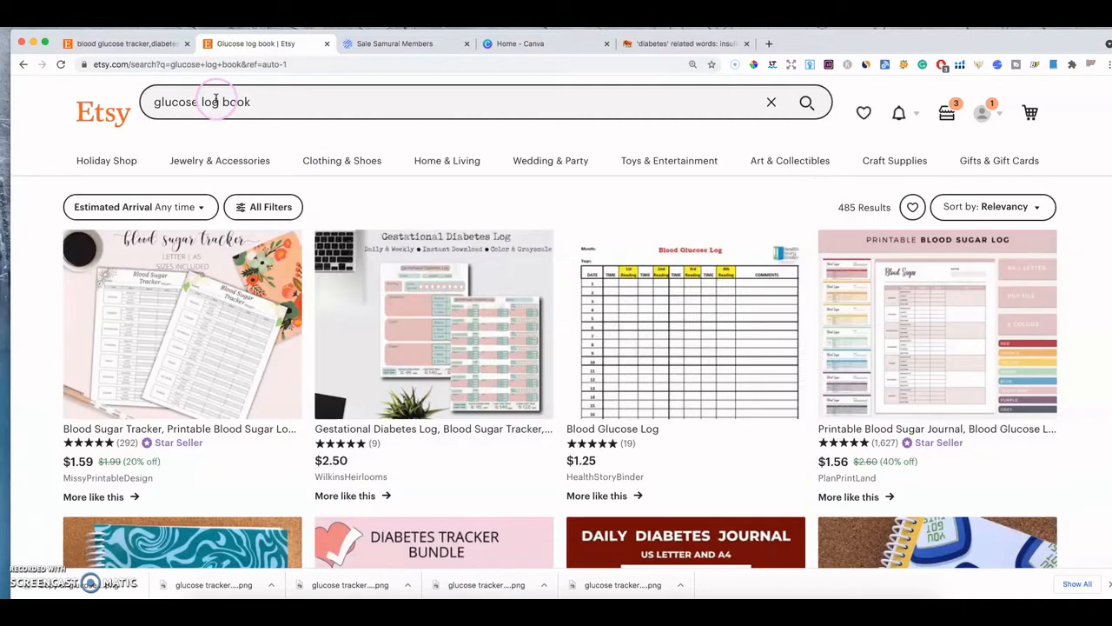
- Copy "glucose log book" from the marketplace search and append it, followed by a comma, to the draft listing's title
click(215, 101)
right_click(216, 100)
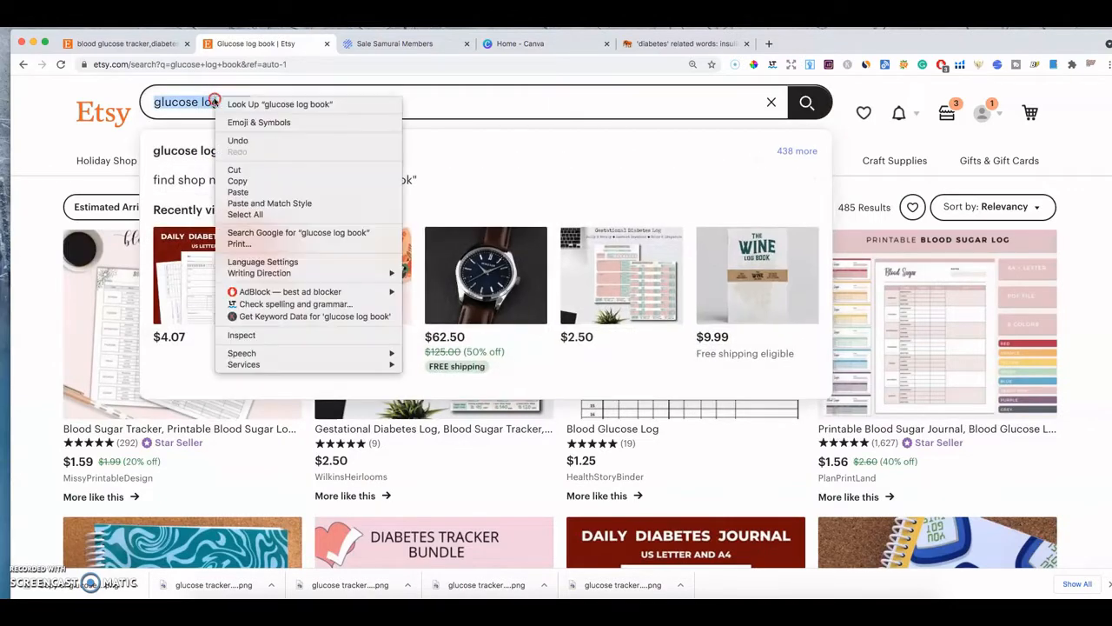
click(238, 181)
click(171, 44)
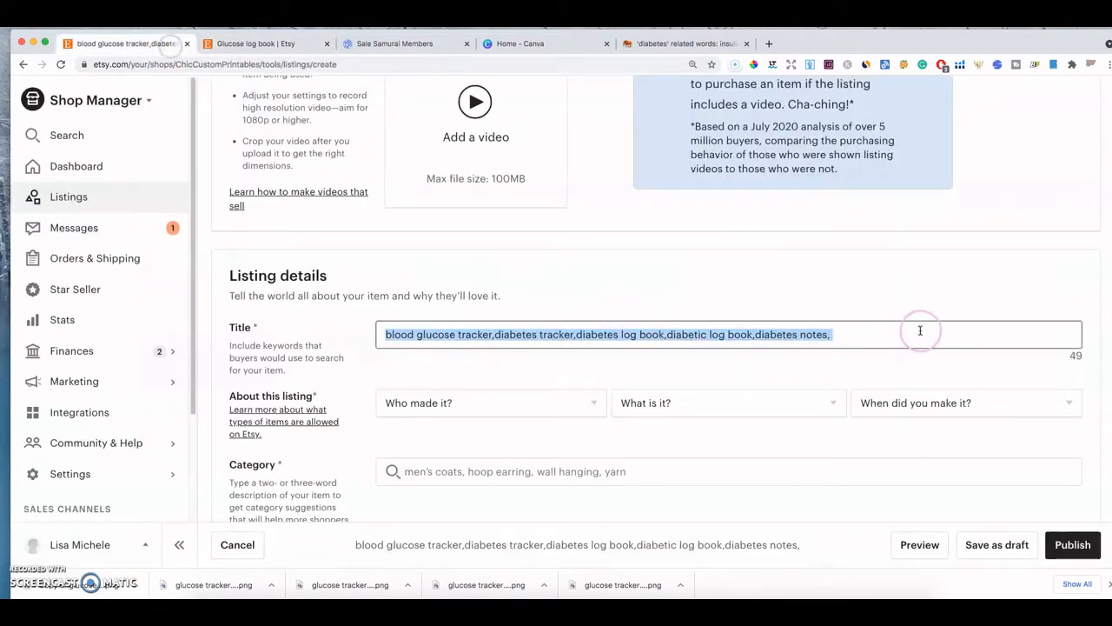
click(890, 334)
right_click(884, 334)
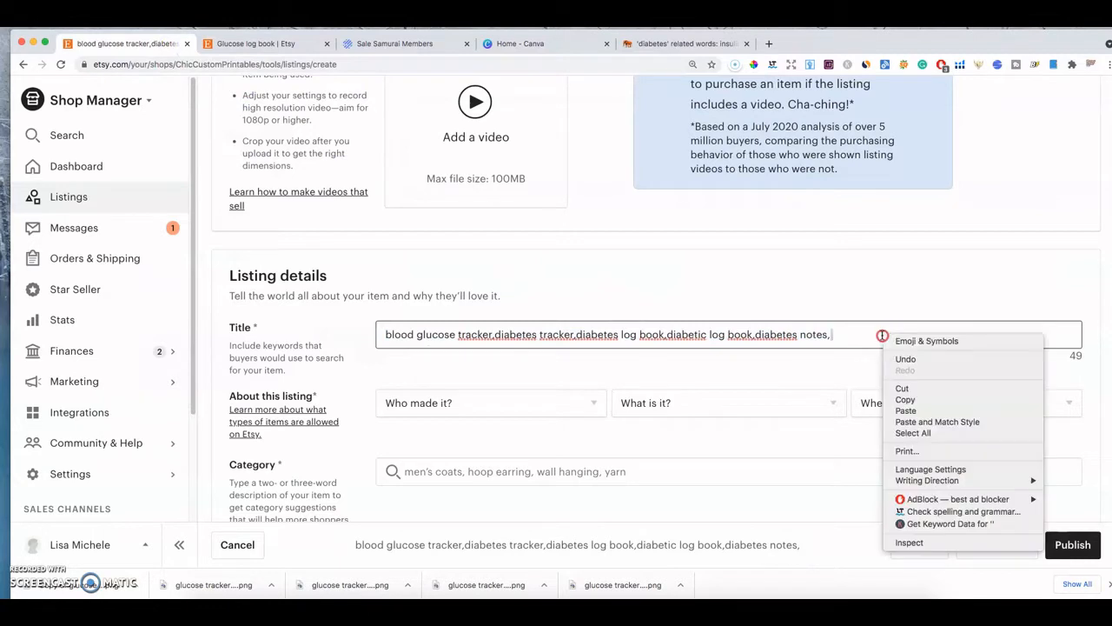
click(907, 411)
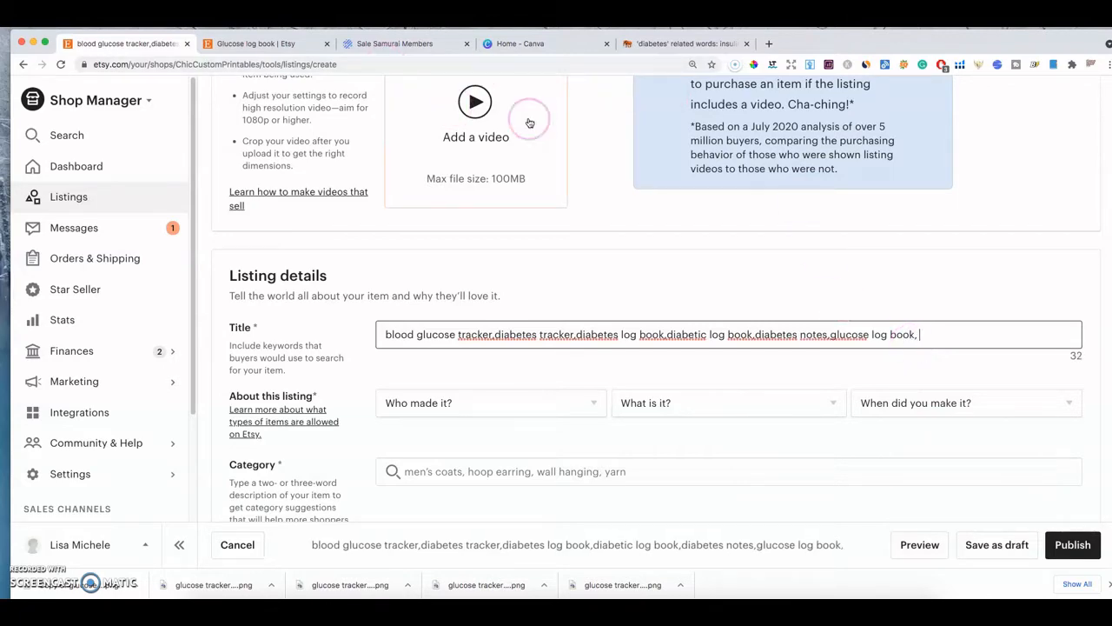
- Examine the titles and products of competing "glucose log book" listings against the draft title, and return to the search query
click(240, 43)
click(299, 104)
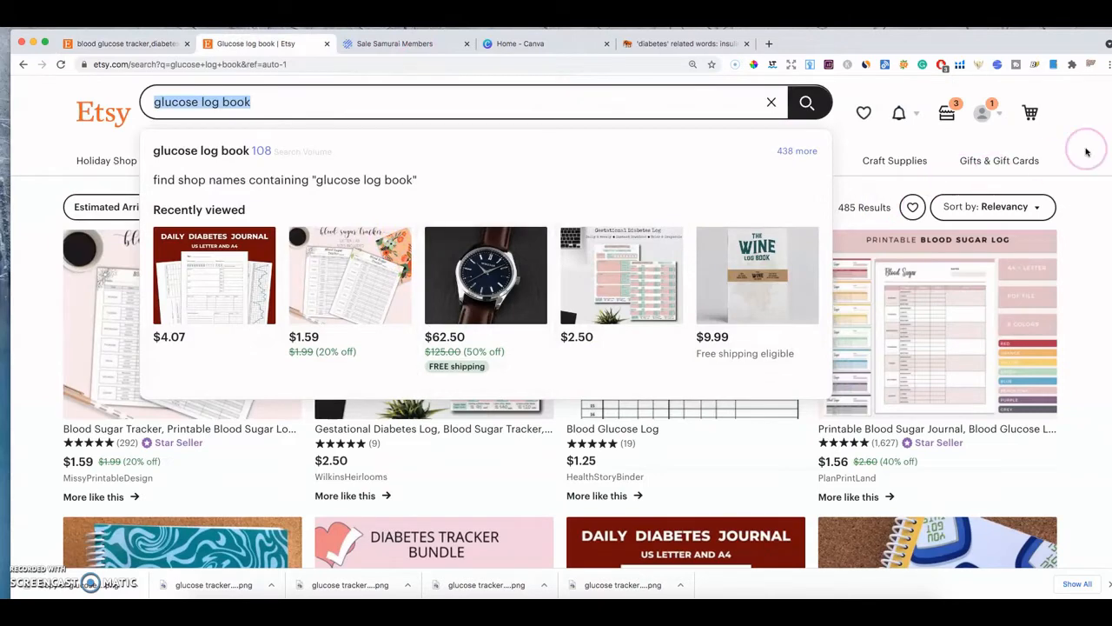
click(1085, 149)
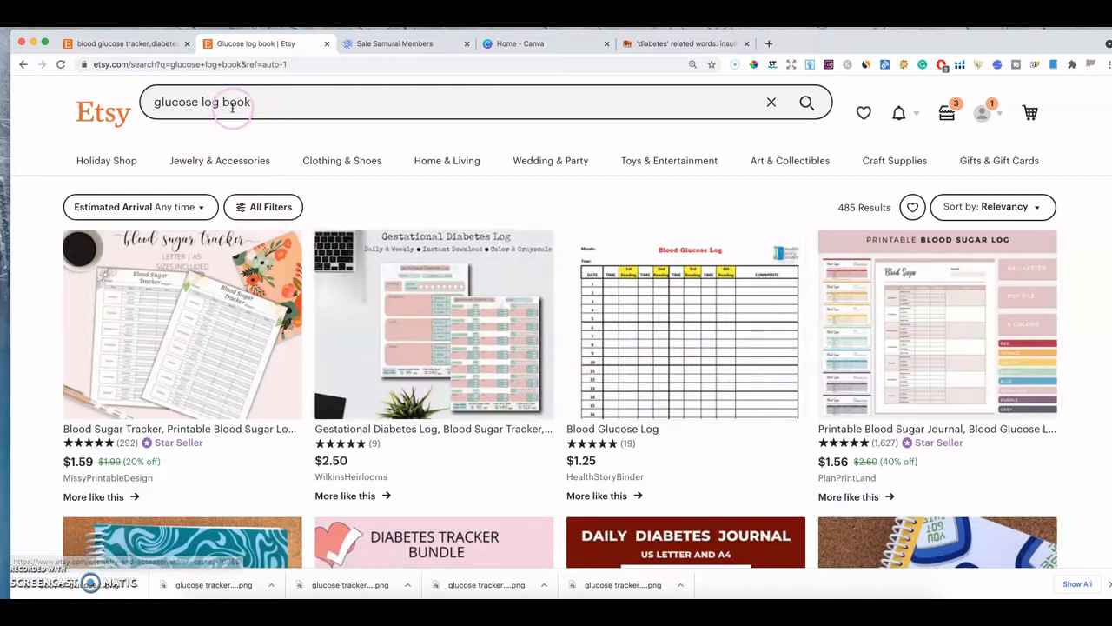
scroll(571, 442, down, 2)
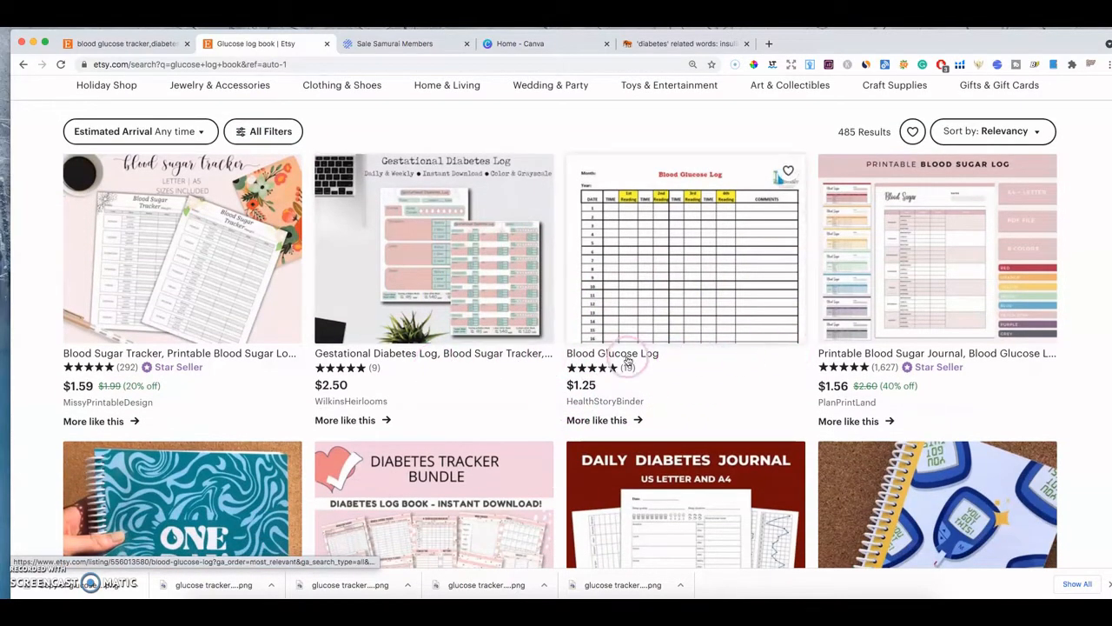
scroll(628, 360, down, 1)
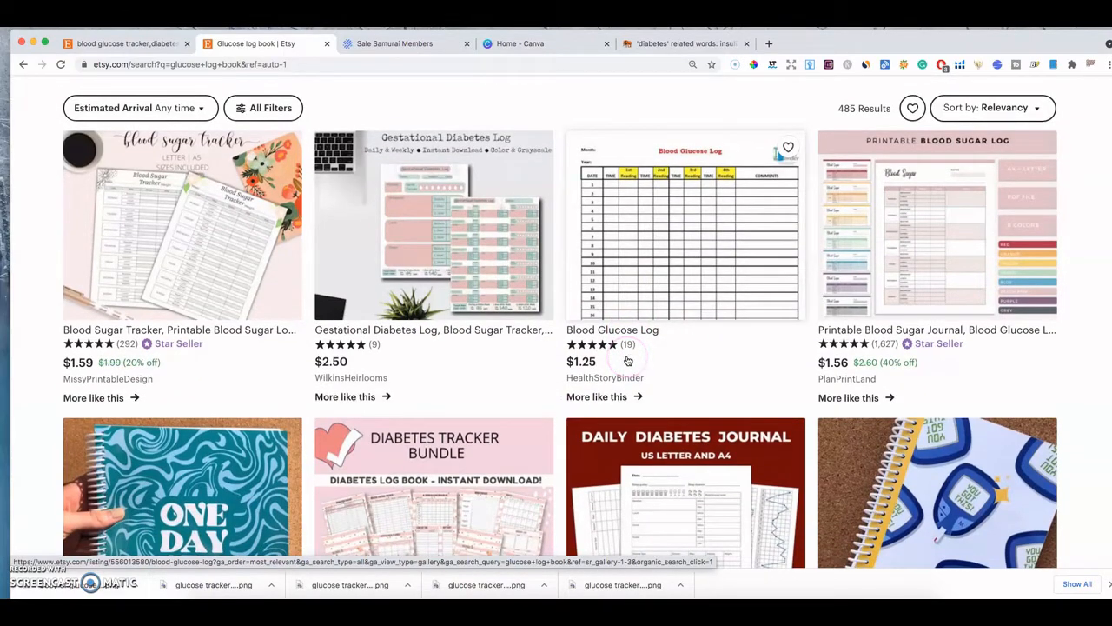
scroll(628, 359, down, 2)
scroll(673, 330, down, 3)
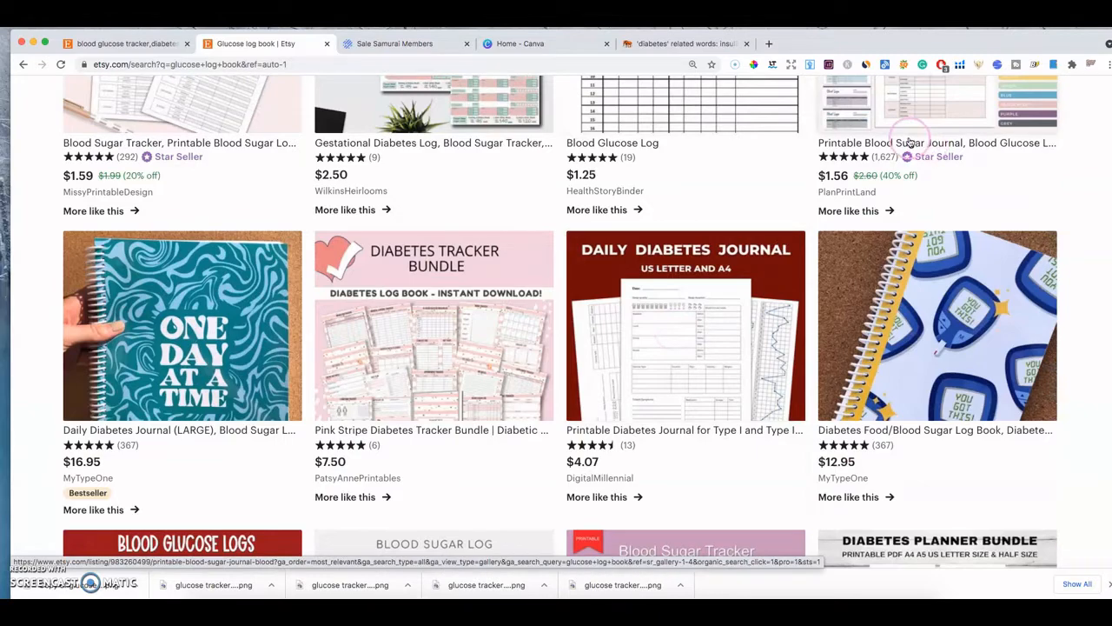
click(165, 44)
click(262, 48)
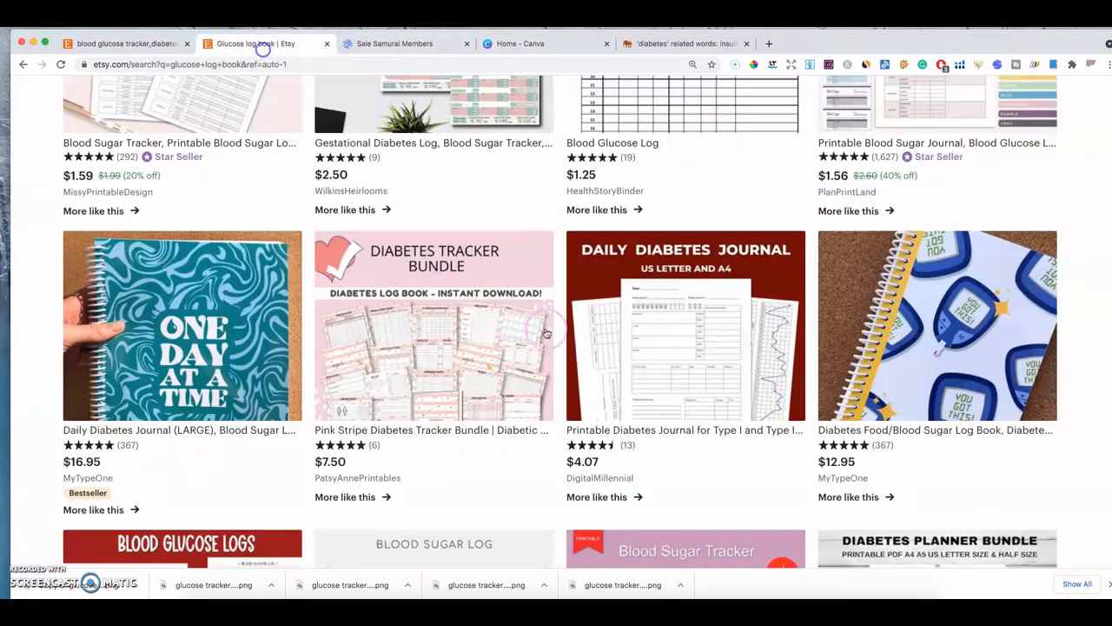
scroll(548, 328, down, 8)
scroll(550, 320, up, 12)
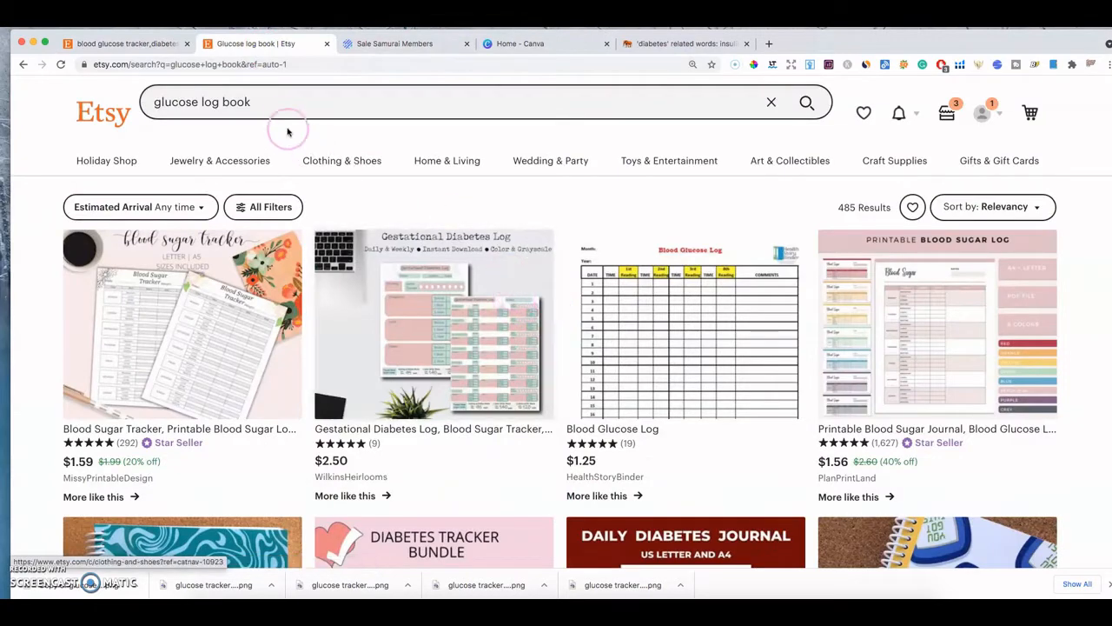
click(179, 105)
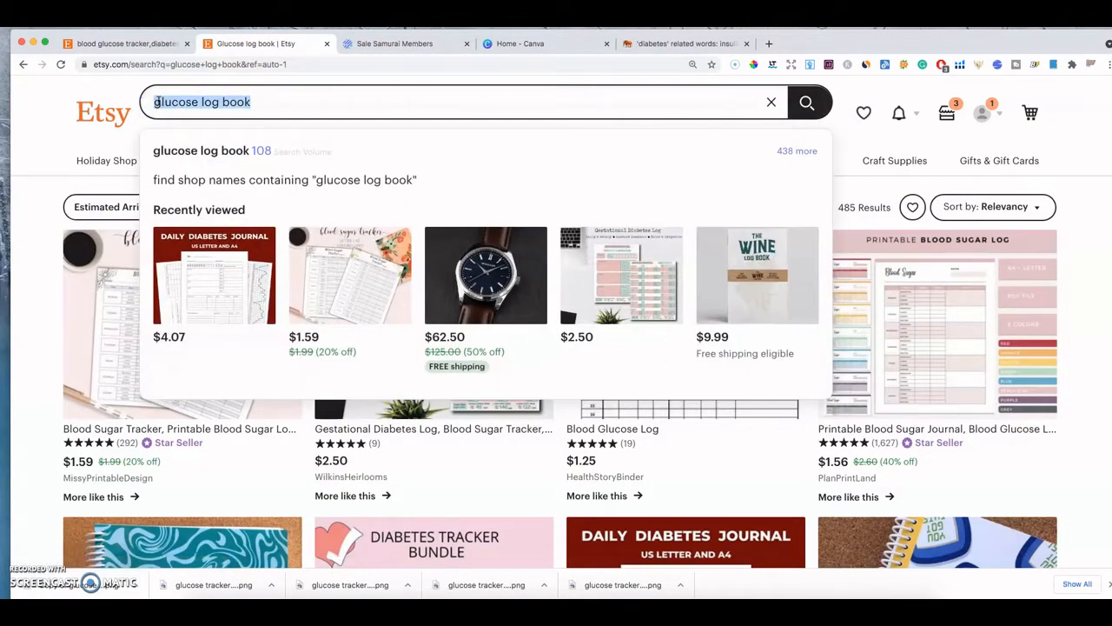
- Search the marketplace for "printable blood sugar journal" and check the suggestions for that phrase
text(prinable)
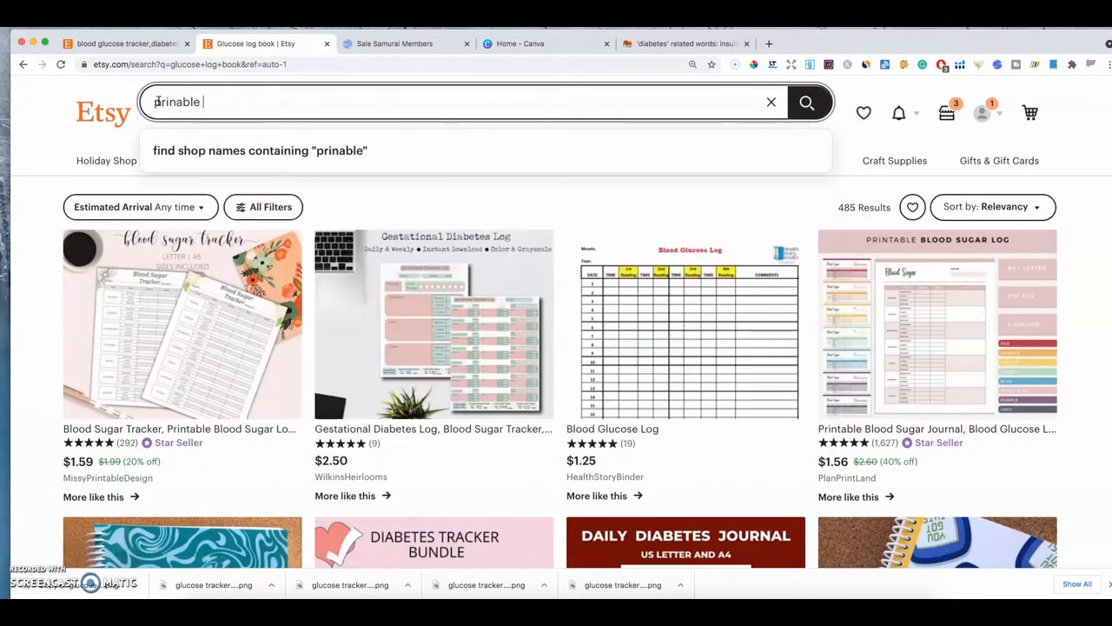
key(BackSpace)
key(BackSpace)
key(BackSpace)
key(BackSpace)
key(BackSpace)
text(table)
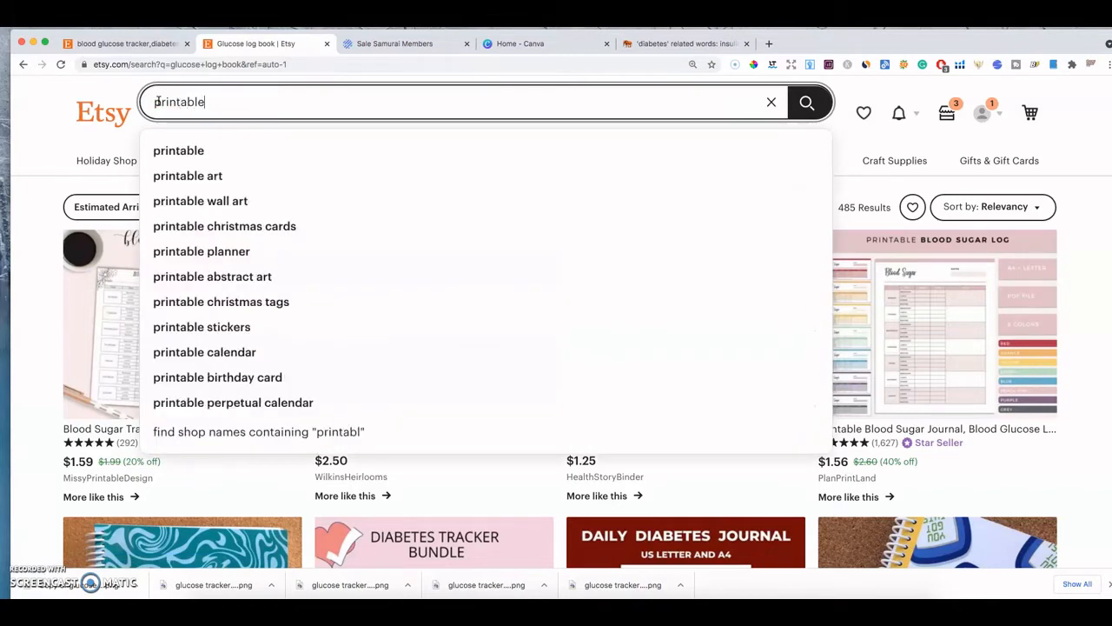
text( blood su)
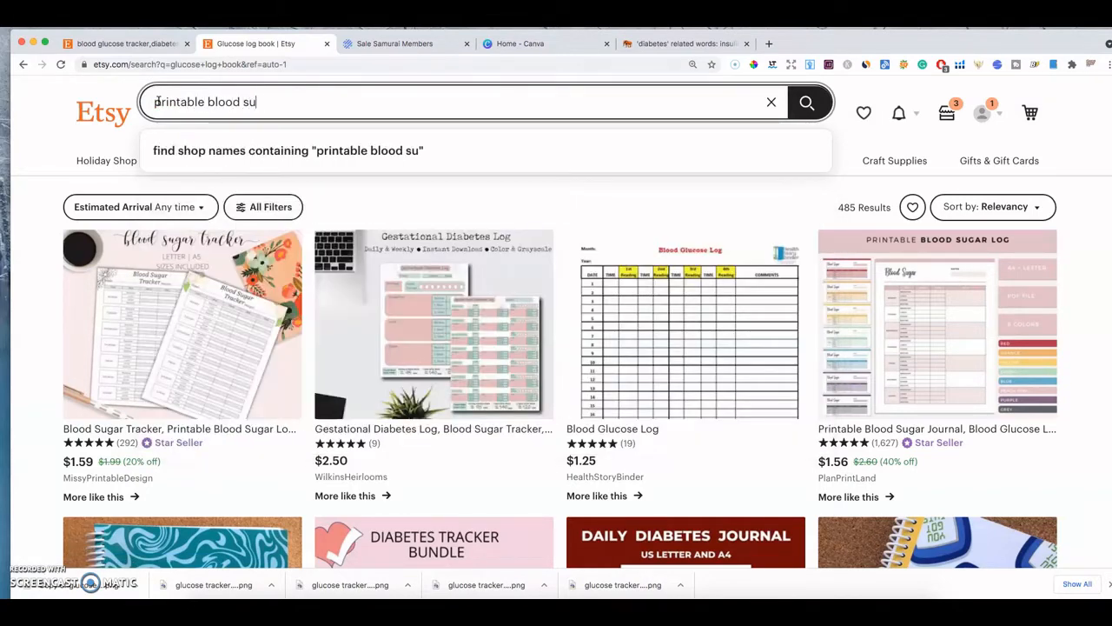
text(gar journal)
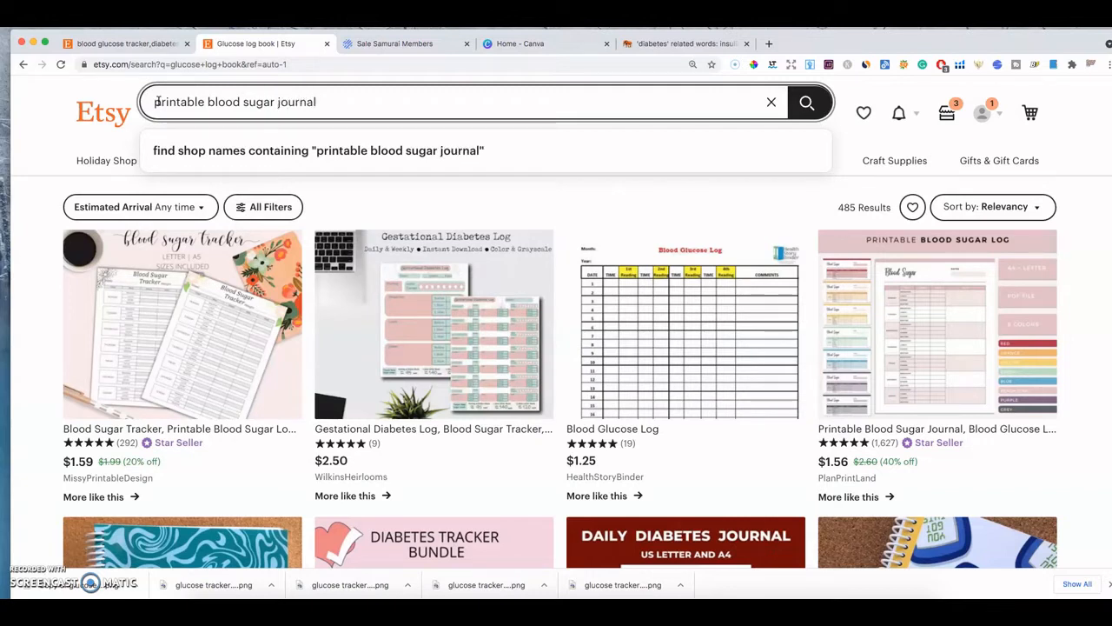
key(Return)
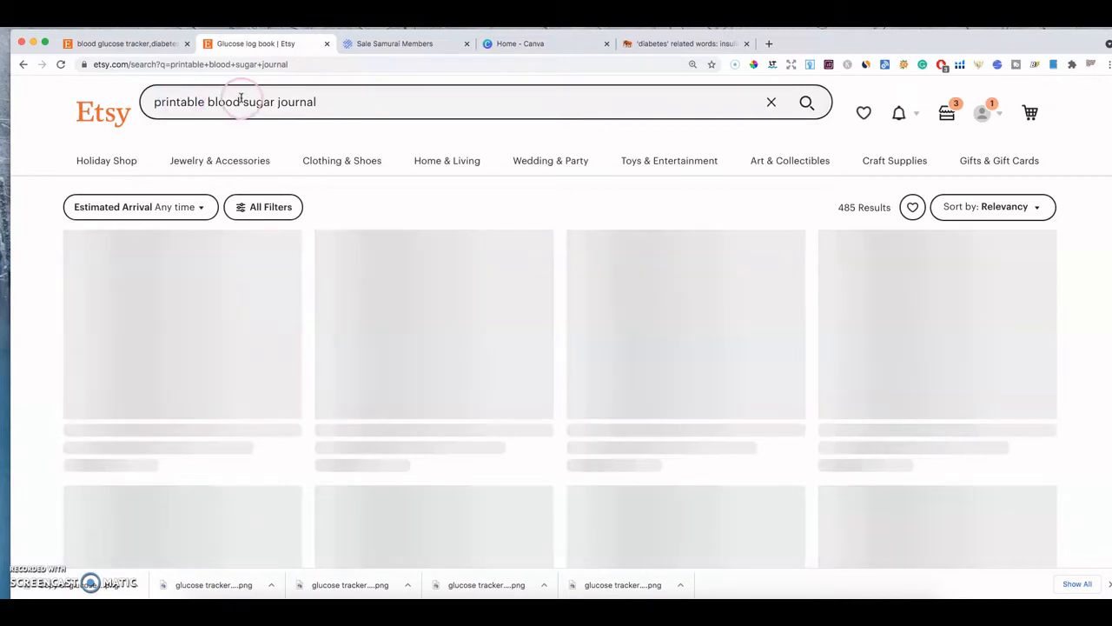
- Check suggestions for shorter versions of the query and search the marketplace for "printable blood sugar tracker"
click(321, 101)
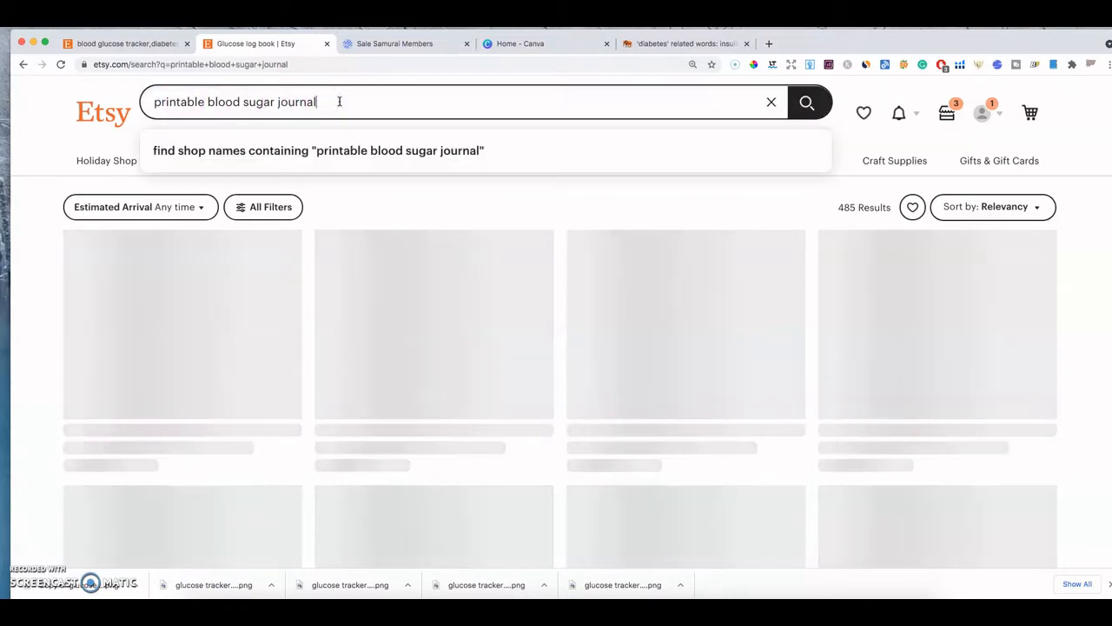
key(BackSpace)
key(BackSpace)
key(BackSpace)
key(BackSpace)
key(BackSpace)
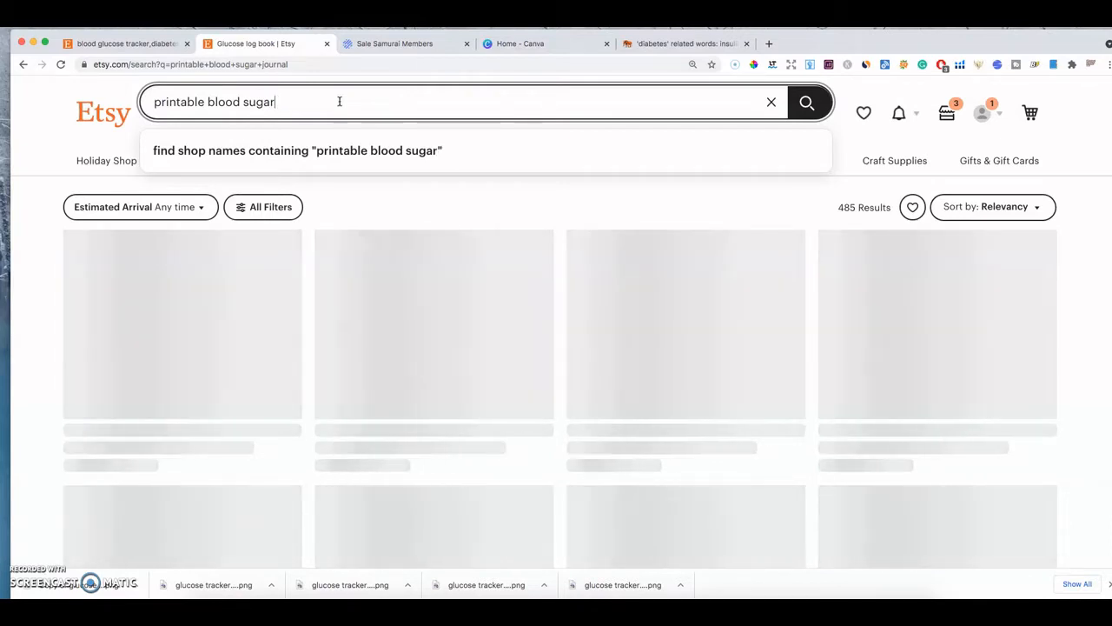
key(BackSpace)
key(BackSpace)
text(journ)
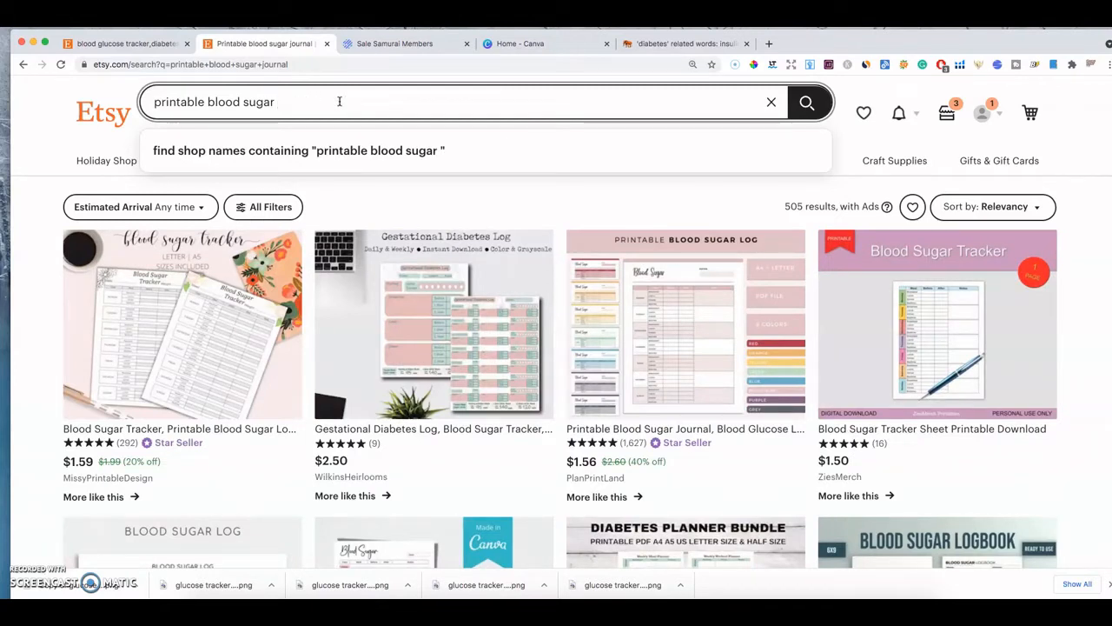
key(BackSpace)
key(BackSpace)
key(BackSpace)
key(BackSpace)
key(BackSpace)
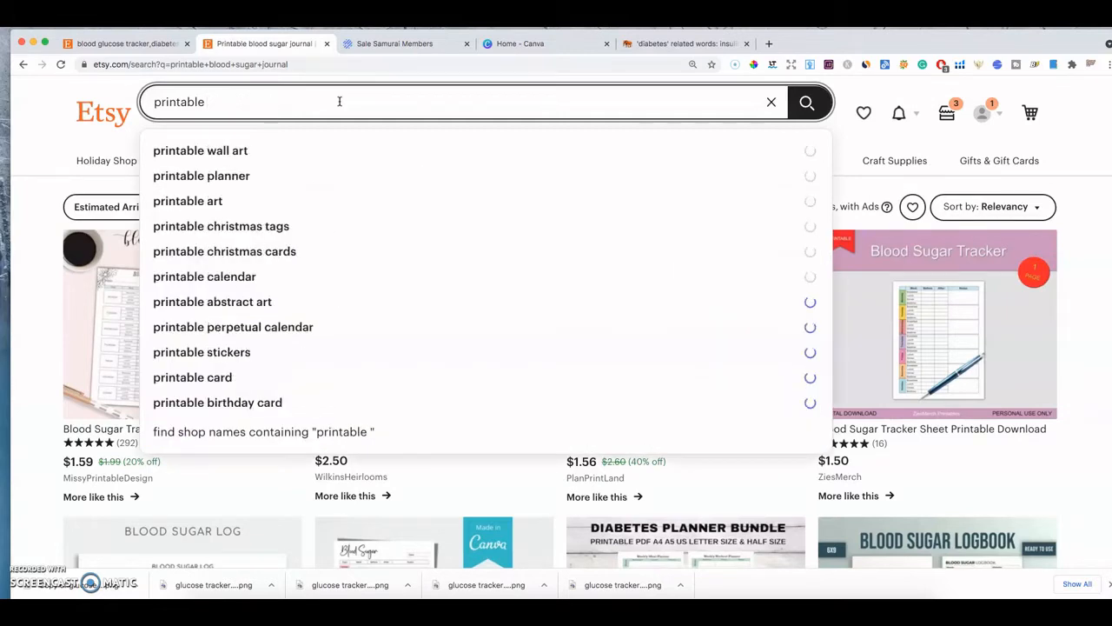
text(blood sugar trac)
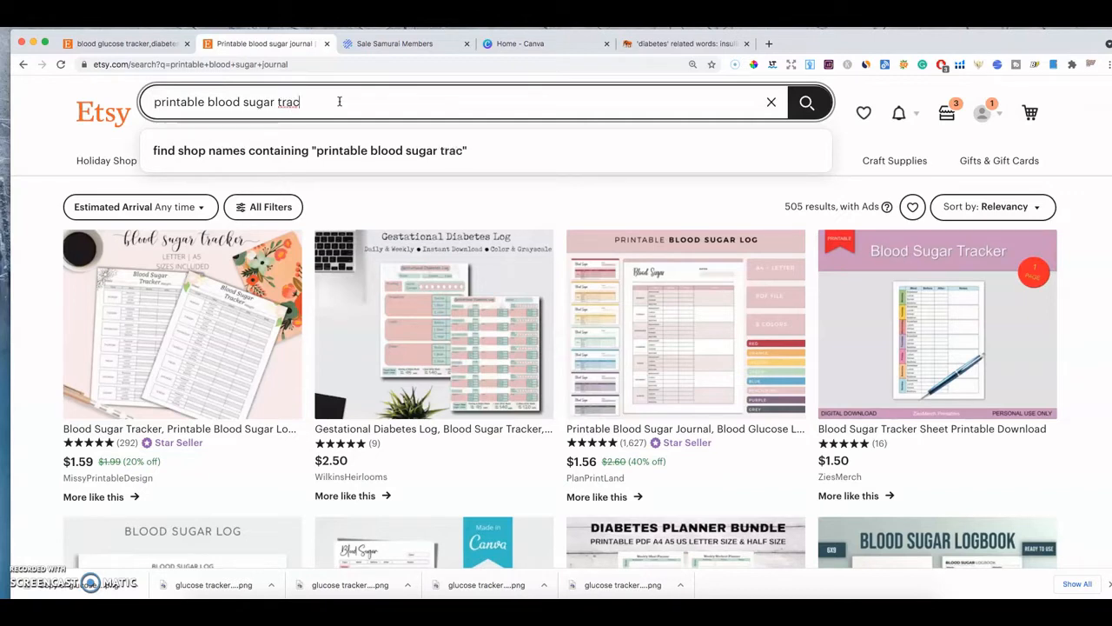
text(ker)
key(Return)
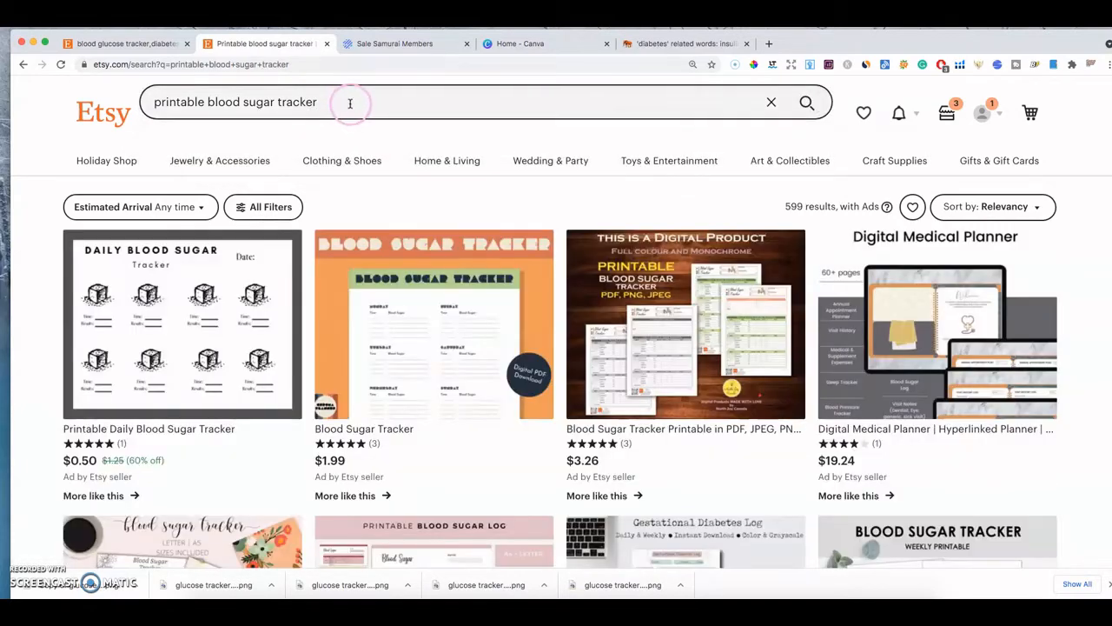
- Shorten the query to "printable" and search the marketplace for "printable glucose"
click(350, 103)
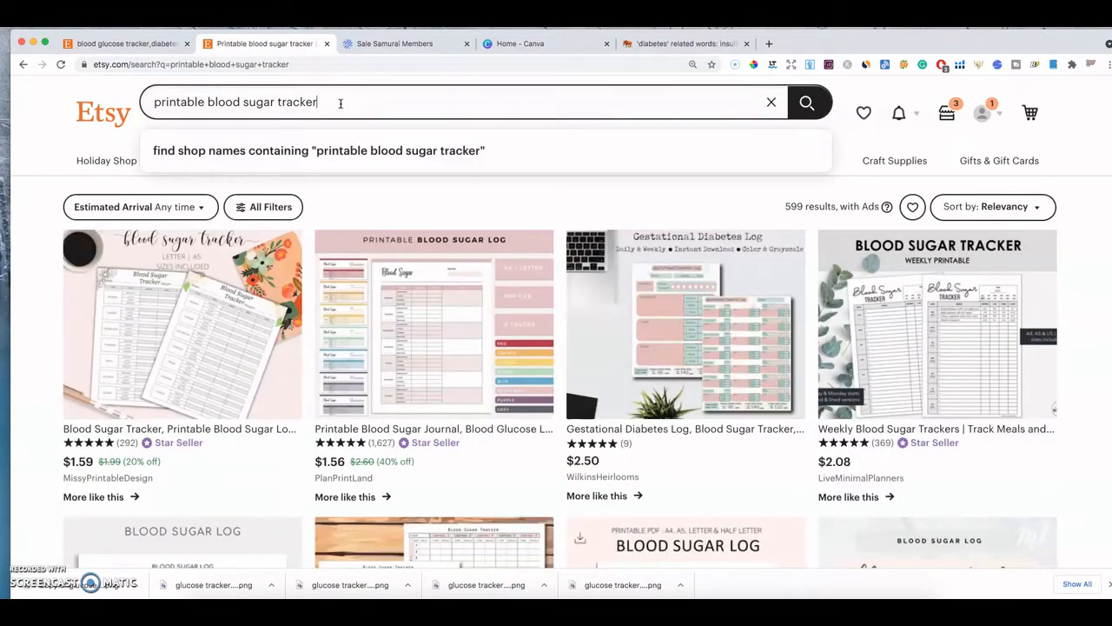
key(BackSpace)
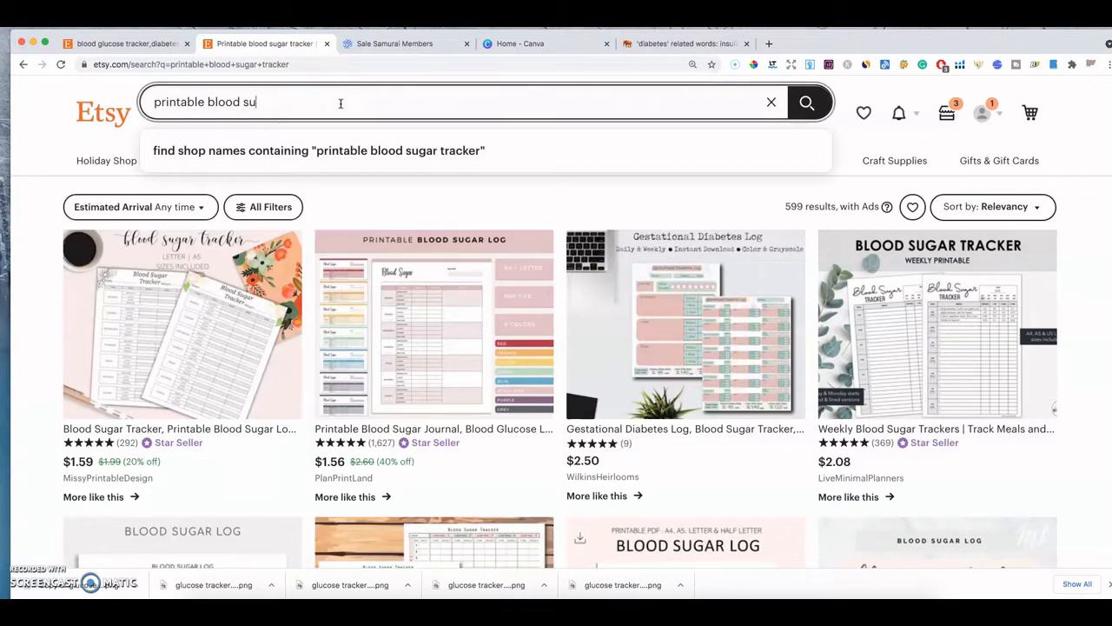
key(BackSpace)
key(BackSpace)
key(BackSpace)
key(BackSpace)
key(BackSpace)
key(BackSpace)
key(BackSpace)
key(BackSpace)
key(BackSpace)
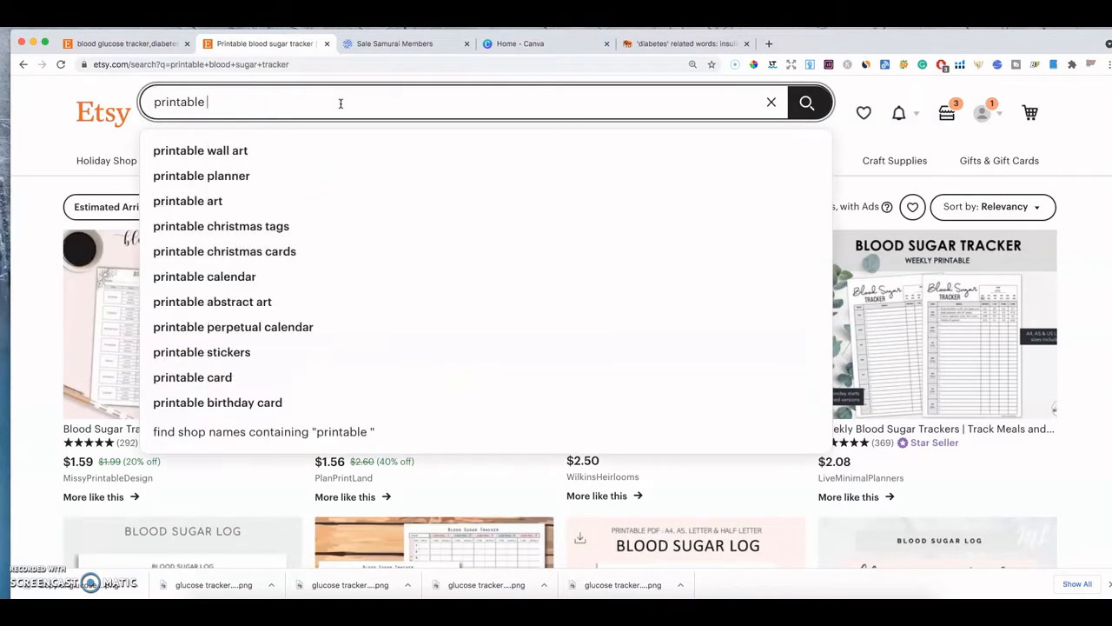
text(glucos)
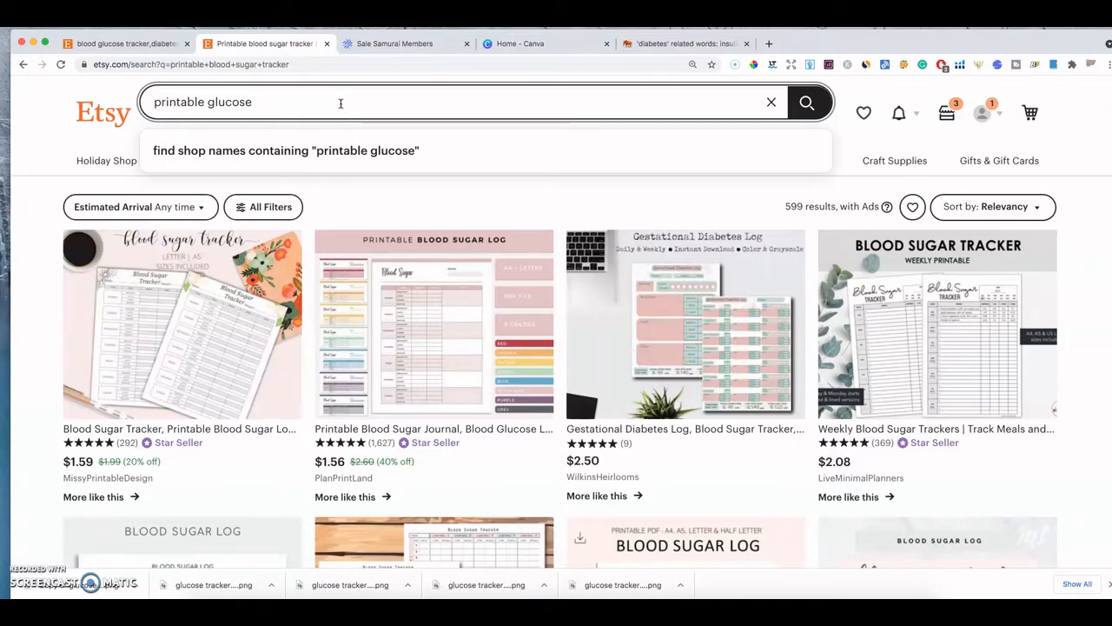
text(e)
key(Return)
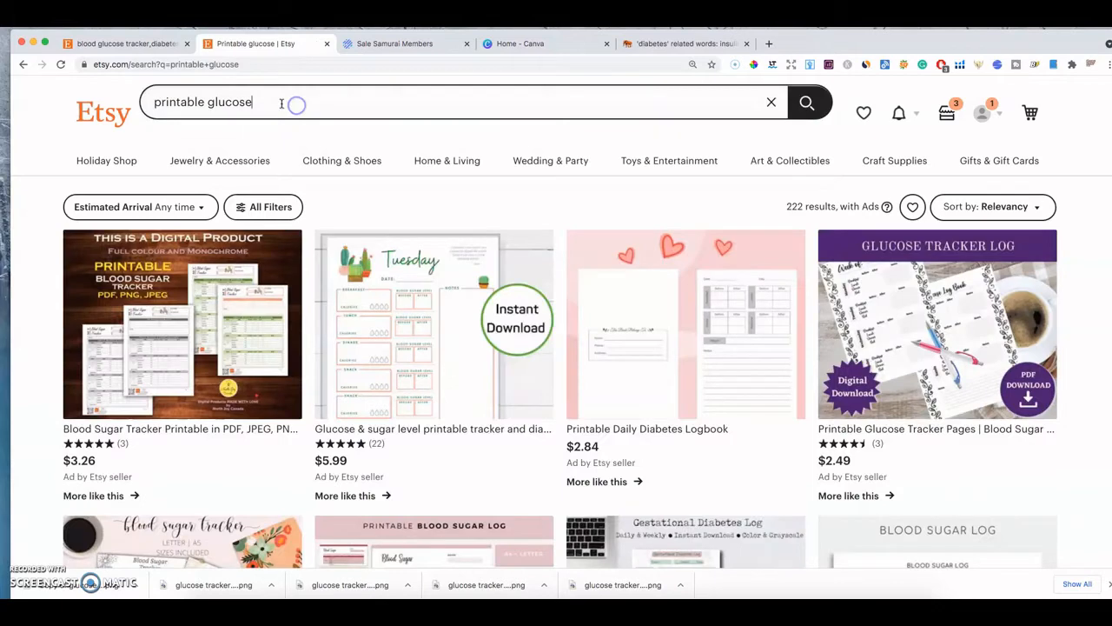
- Change the marketplace query to "printable tracker" and search for that suggested phrase
click(290, 103)
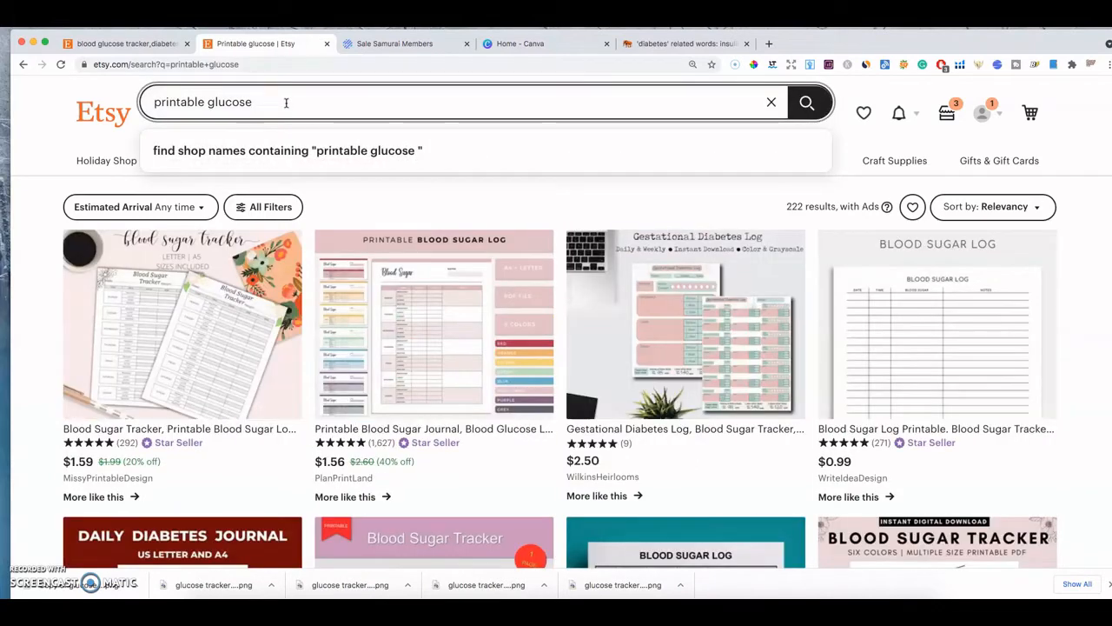
key(BackSpace)
key(BackSpace)
key(BackSpace)
key(BackSpace)
key(BackSpace)
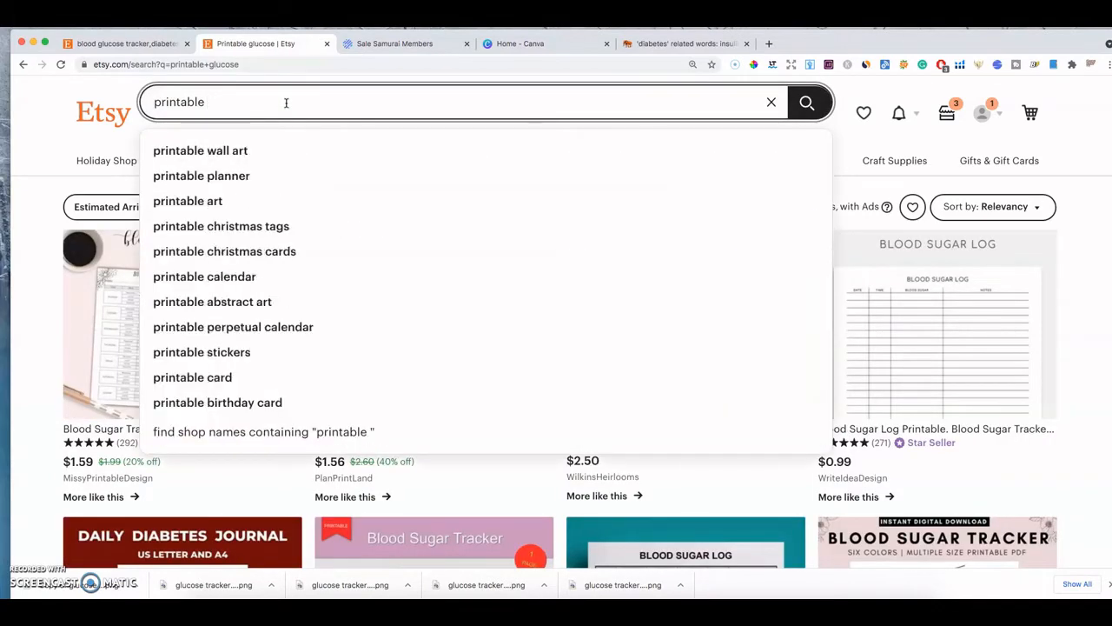
text(gluc)
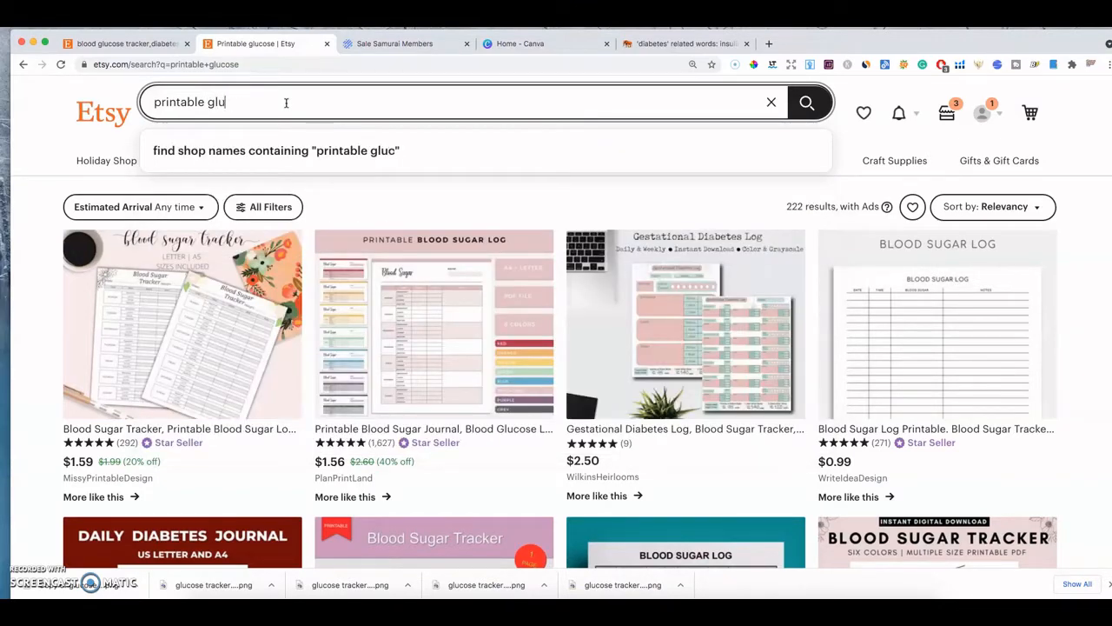
key(BackSpace)
key(BackSpace)
key(BackSpace)
text(tra)
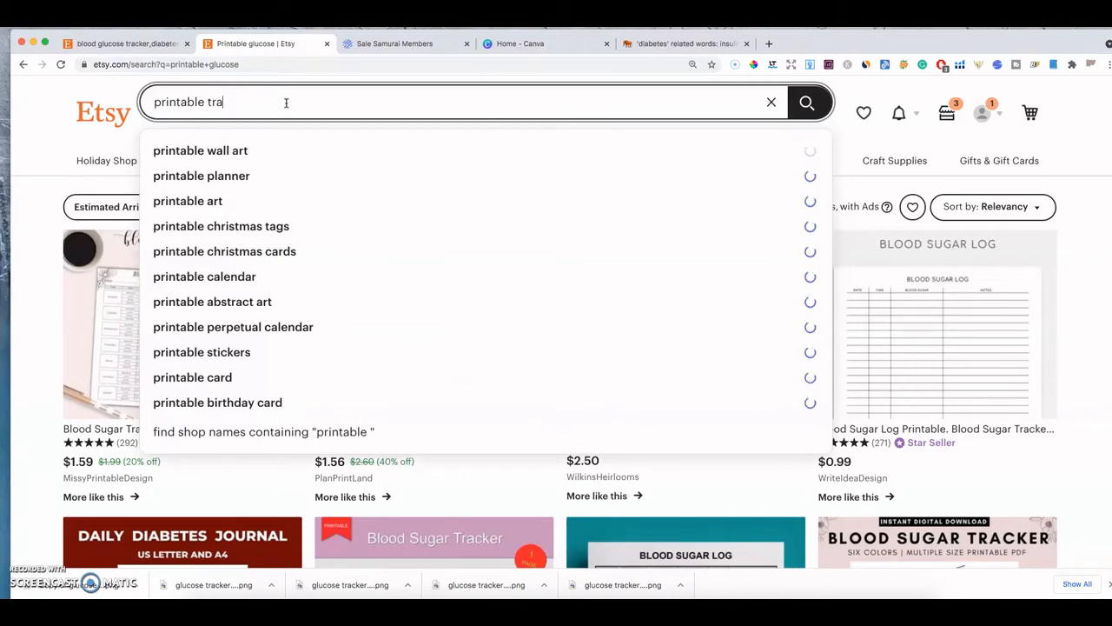
text(cker)
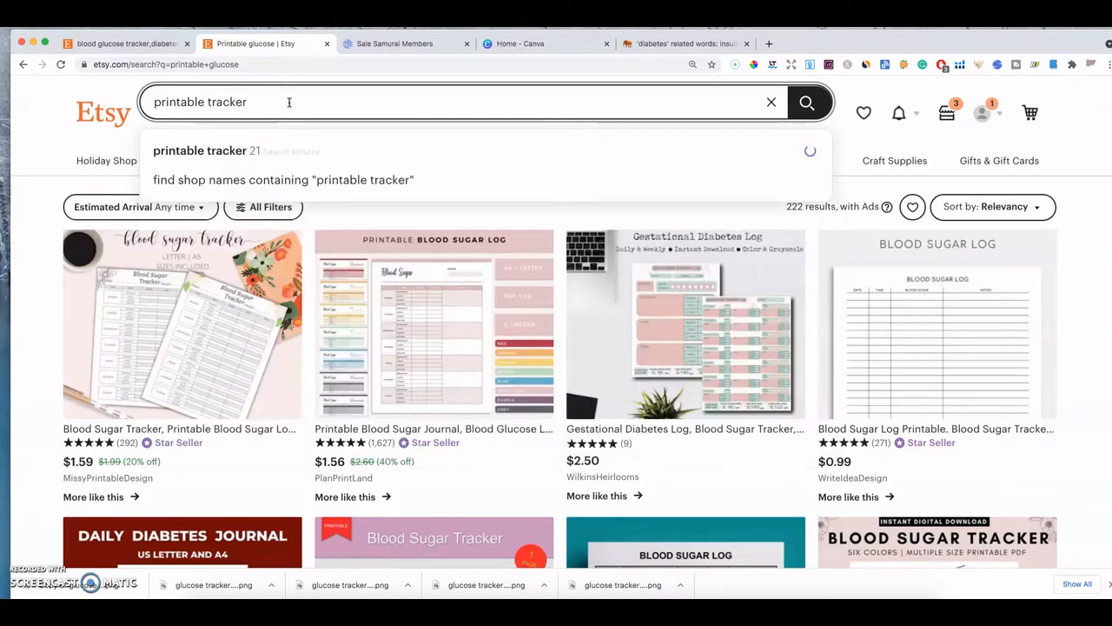
click(228, 153)
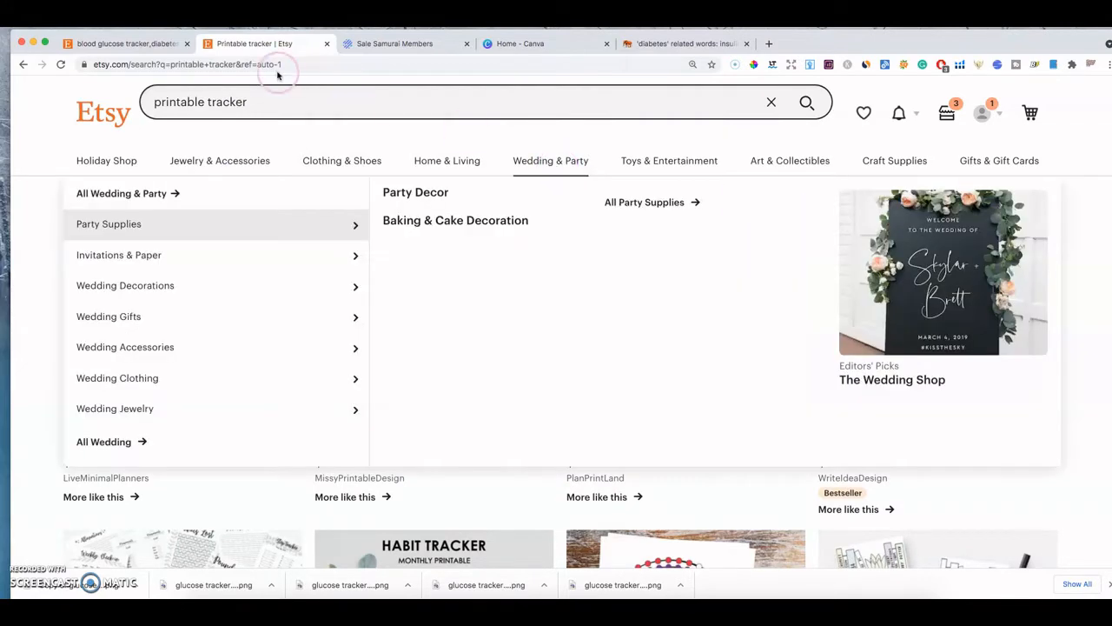
- Copy "printable tracker" from the marketplace search and append it, followed by a comma, to the draft listing's title
click(206, 102)
right_click(207, 101)
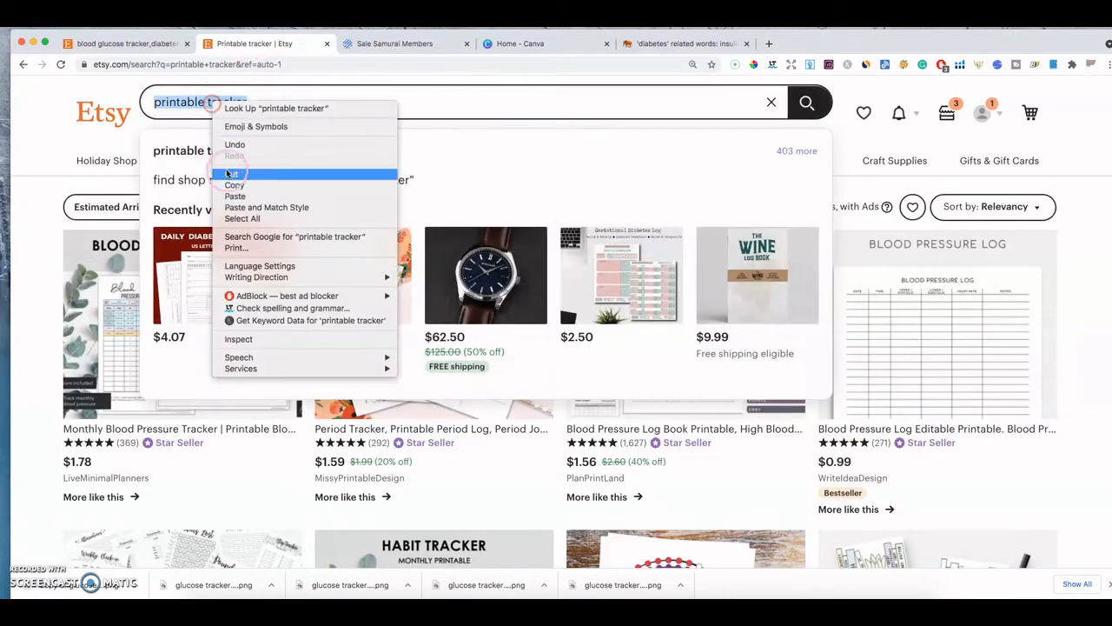
click(234, 184)
click(122, 44)
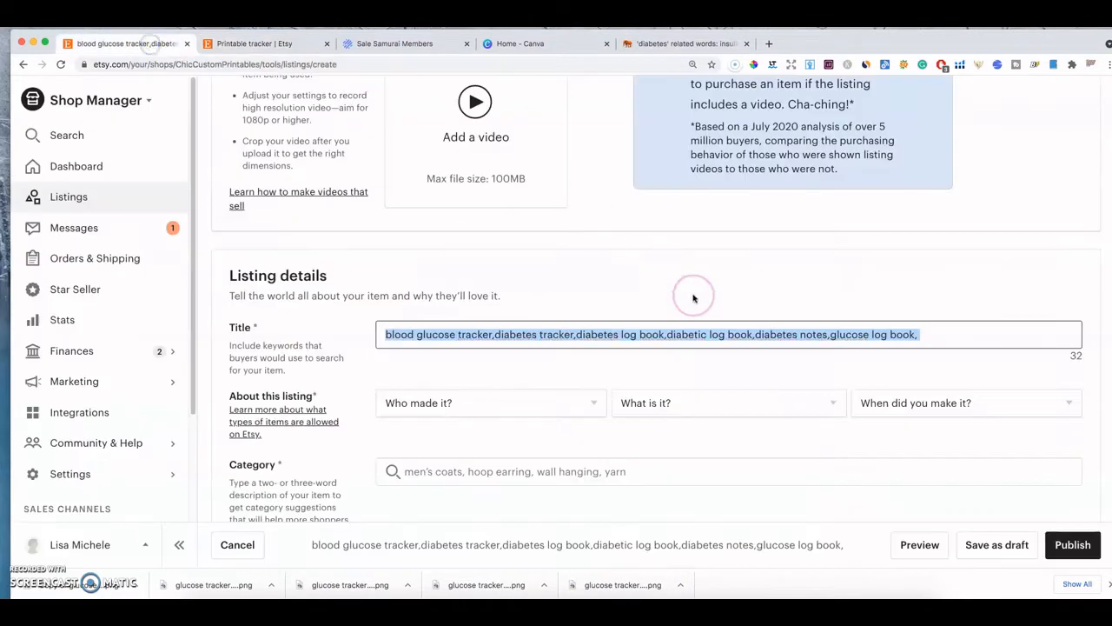
click(954, 338)
right_click(953, 338)
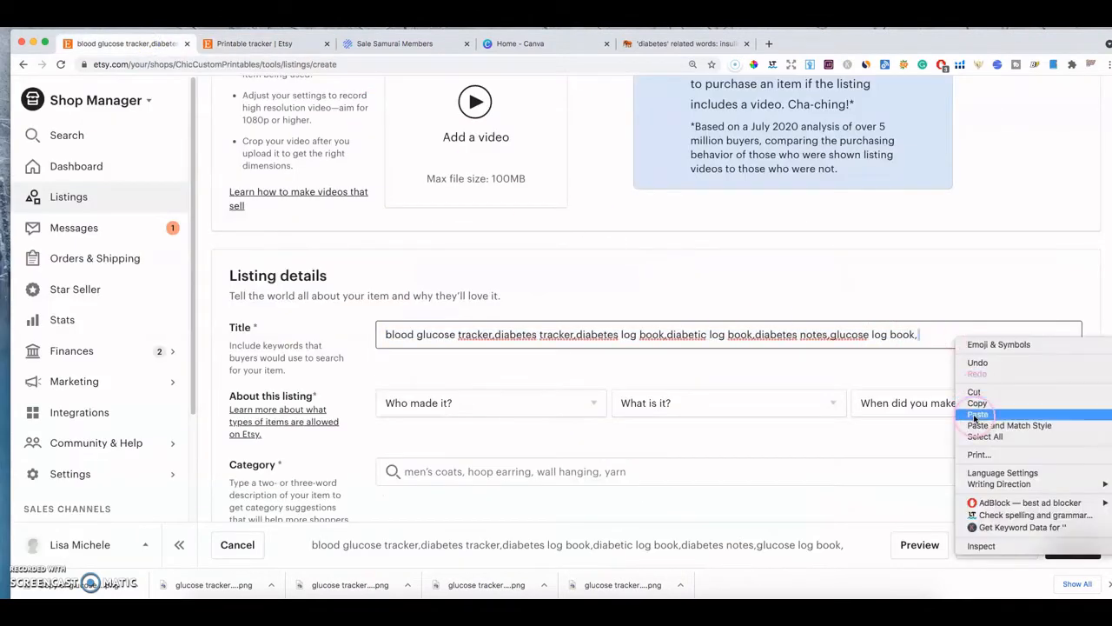
click(980, 415)
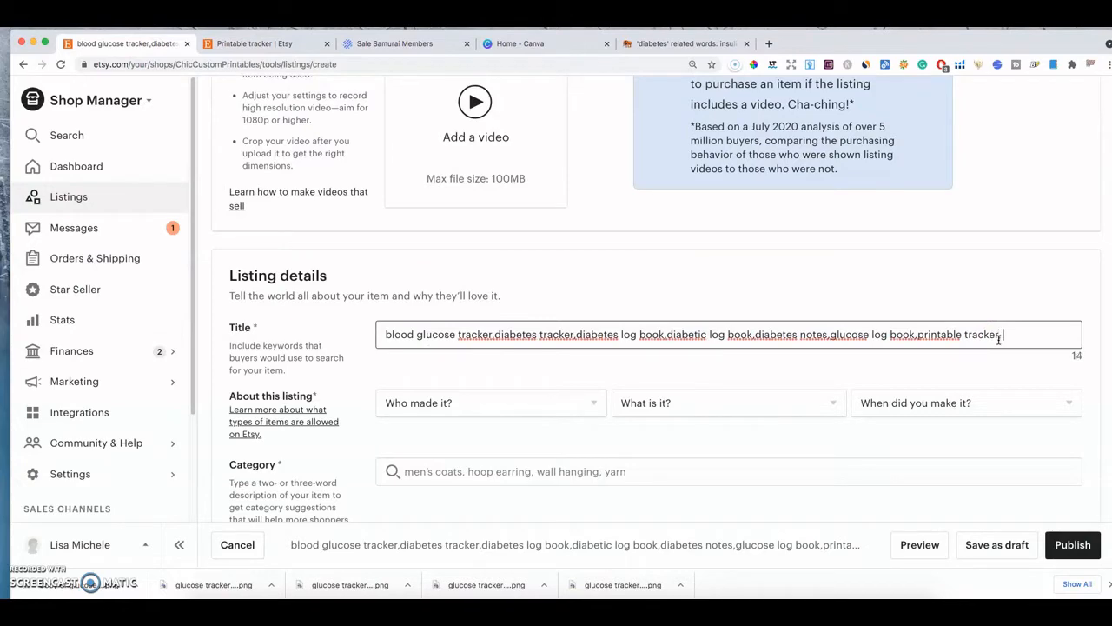
text(,)
- Return to the marketplace search and check suggestions for "type 2 diabetes tracker"
click(256, 43)
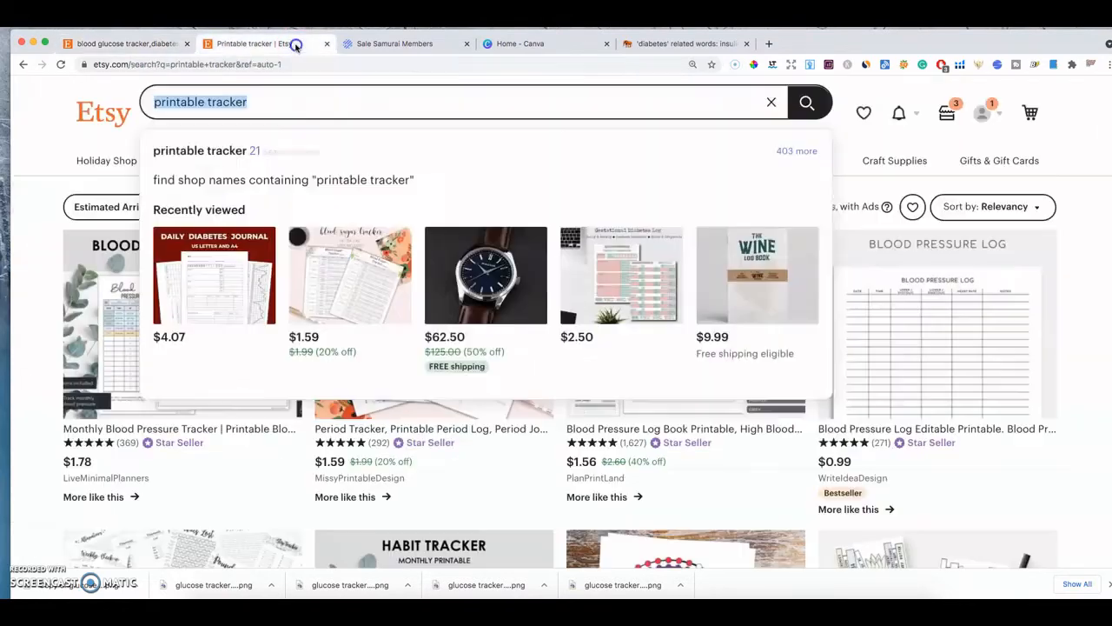
text(rtp)
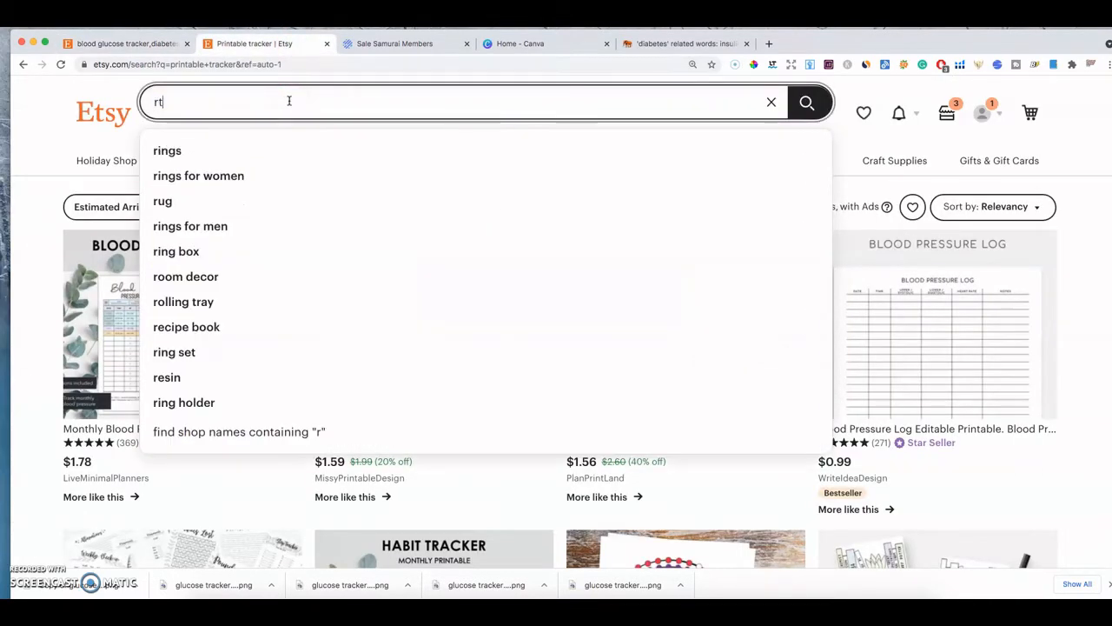
key(BackSpace)
key(BackSpace)
key(BackSpace)
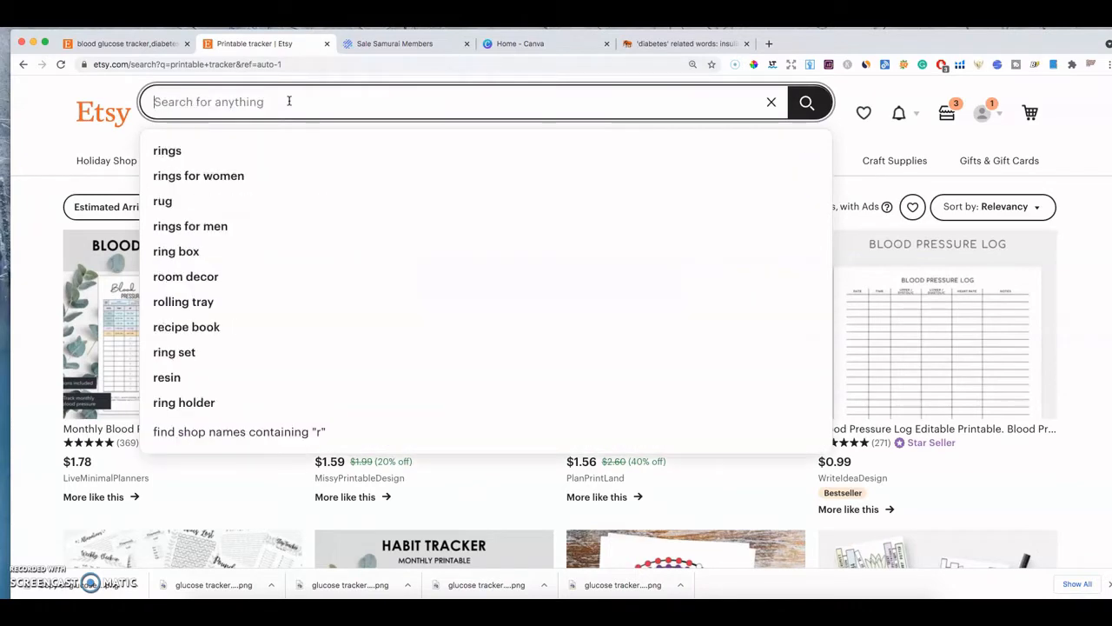
text(type 2 )
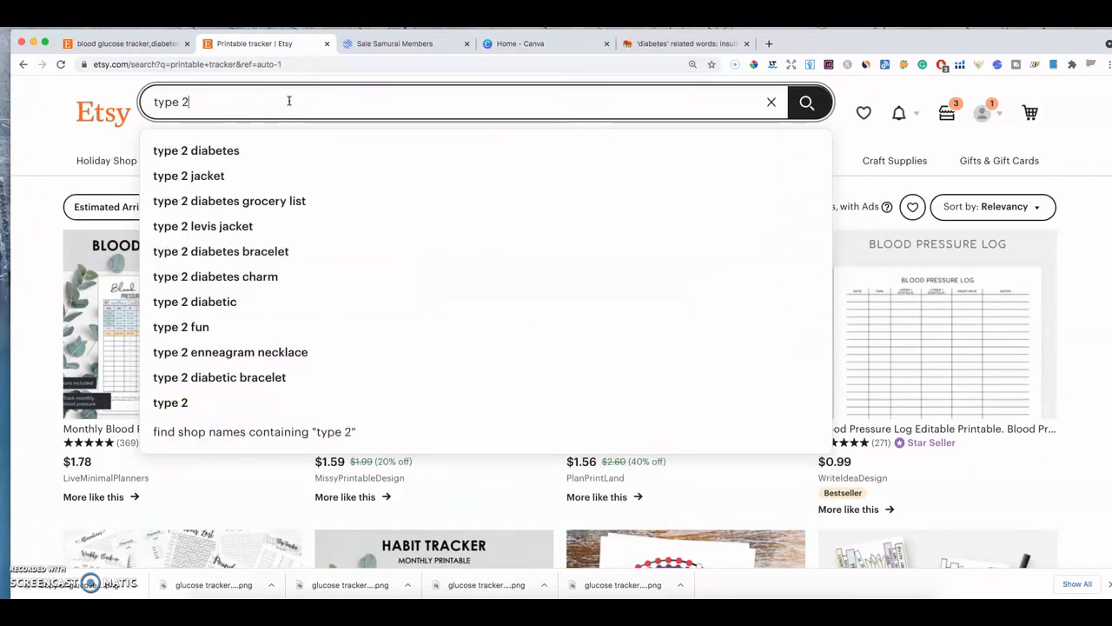
text(diab)
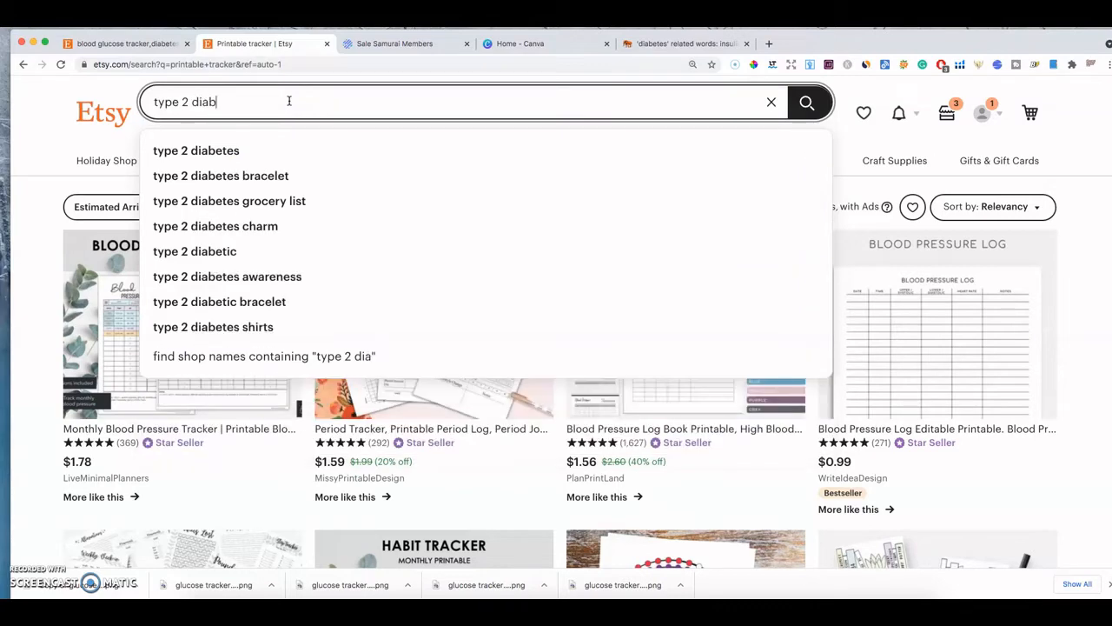
text(etesra)
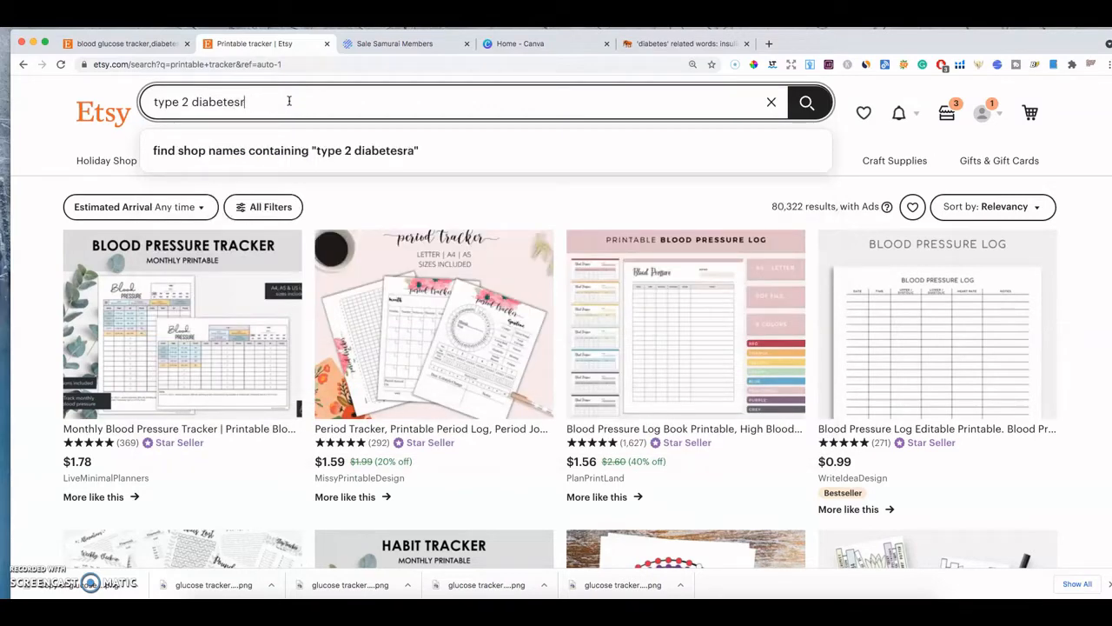
key(BackSpace)
text(ta)
key(BackSpace)
key(BackSpace)
text(tra tra)
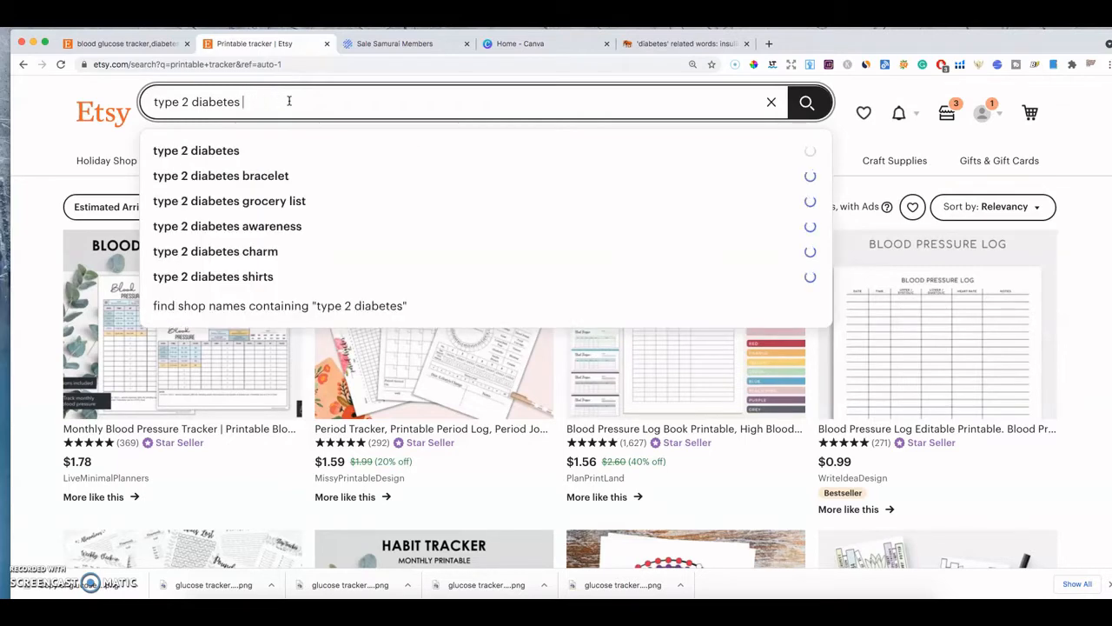
text(cker)
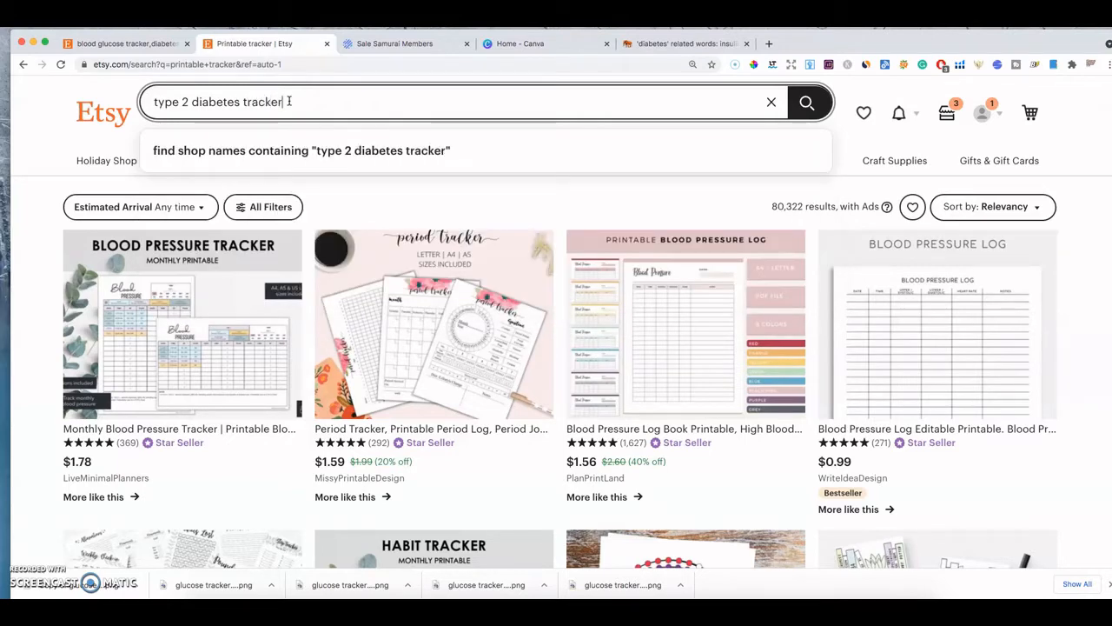
- Shorten the marketplace query to "type 2 diabe" and check the search suggestions for it
key(BackSpace)
key(BackSpace)
key(BackSpace)
key(BackSpace)
key(BackSpace)
key(BackSpace)
key(BackSpace)
key(BackSpace)
key(BackSpace)
key(BackSpace)
key(BackSpace)
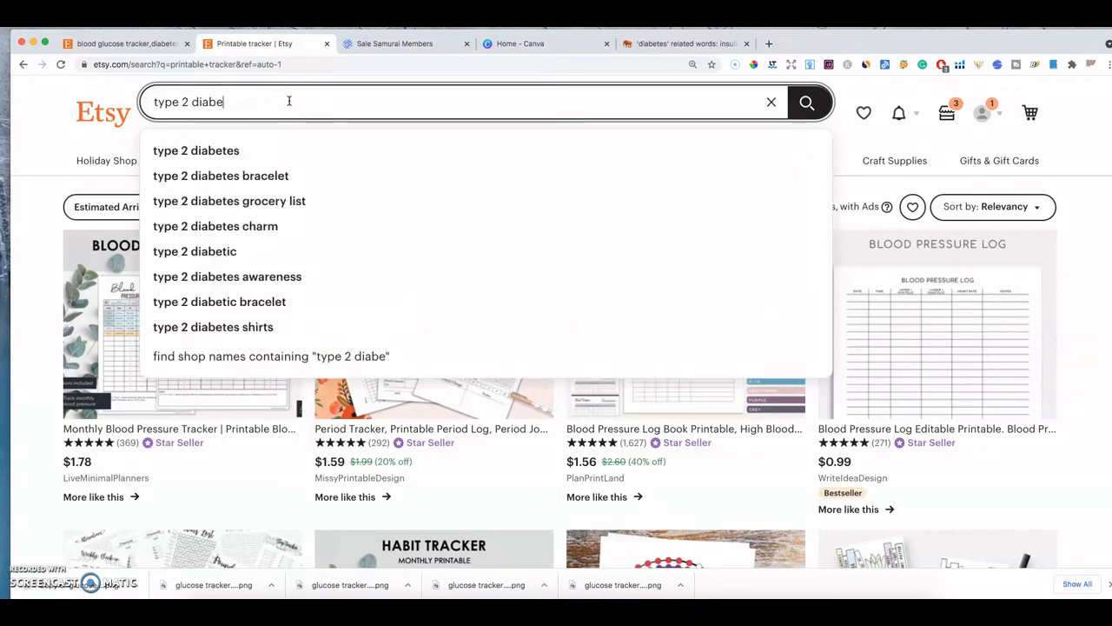
- Change the marketplace query to "type 1 diabetes" and check its search suggestions
key(BackSpace)
key(BackSpace)
key(BackSpace)
text(1 d)
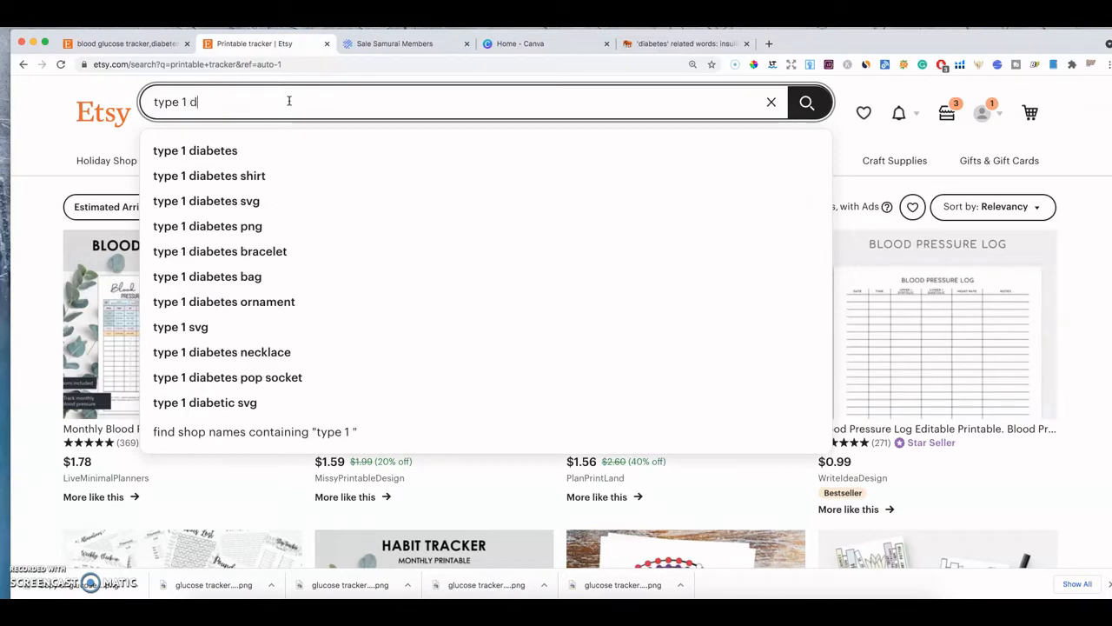
text(iabetes r)
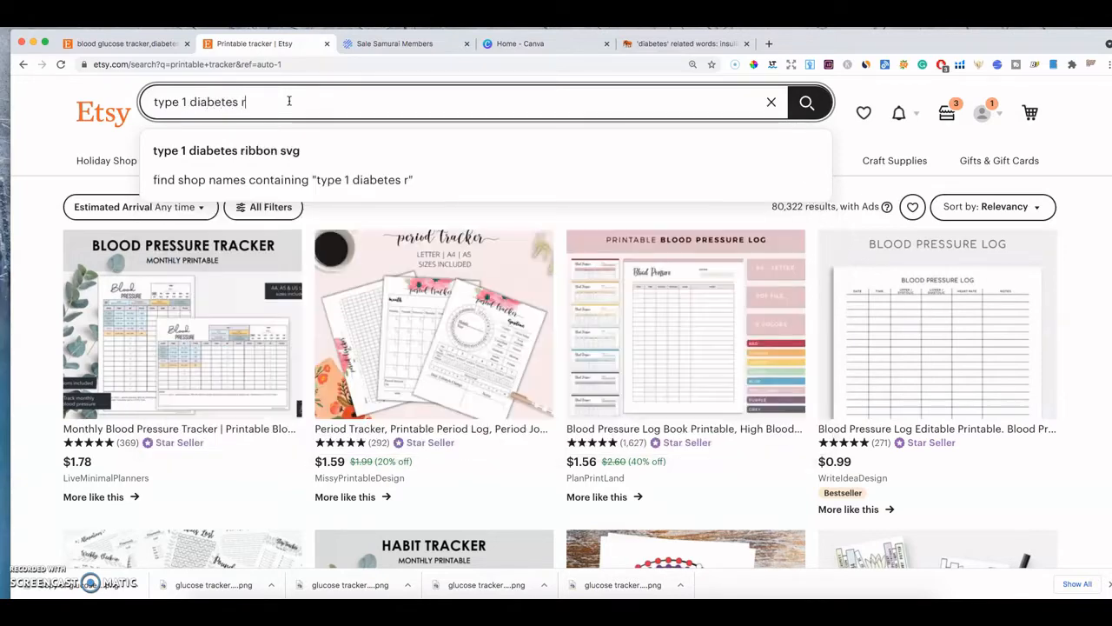
key(BackSpace)
text(ta)
key(BackSpace)
key(BackSpace)
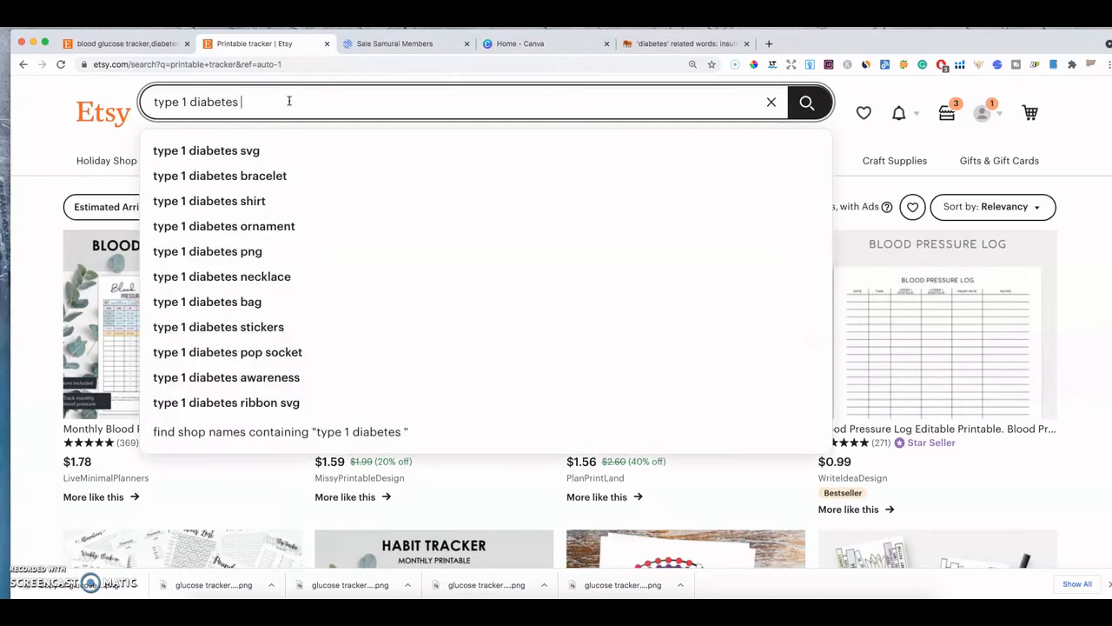
- Check suggestions for "type 1 diabetes cl" and "type 1 diabetes glucose", and reduce the query to "type 1 diabetes" again
text(cl)
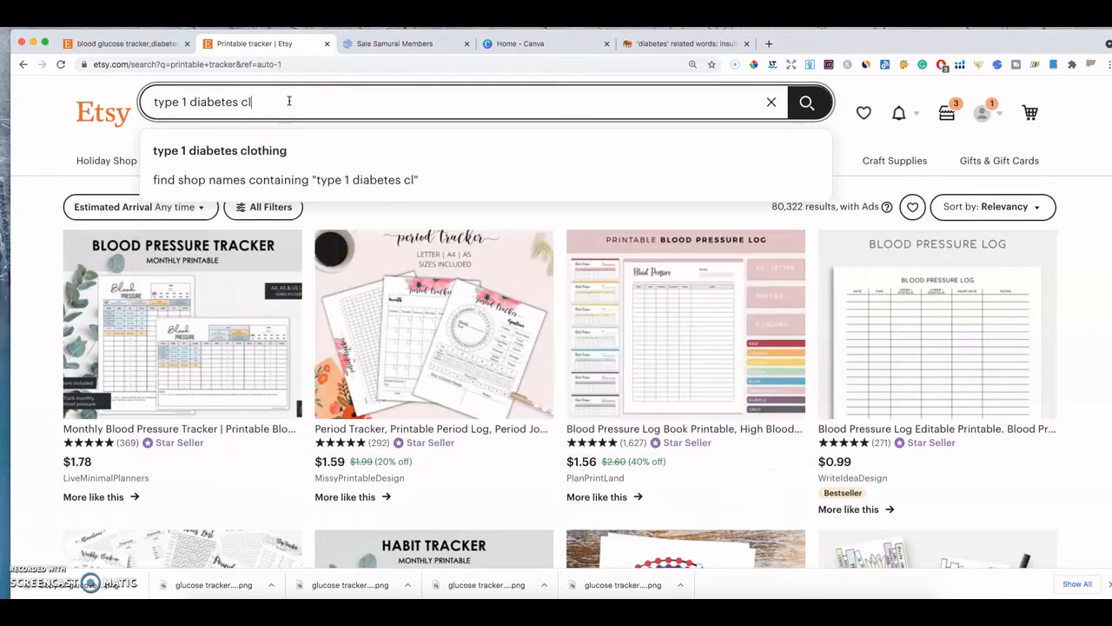
key(BackSpace)
key(BackSpace)
text(glu)
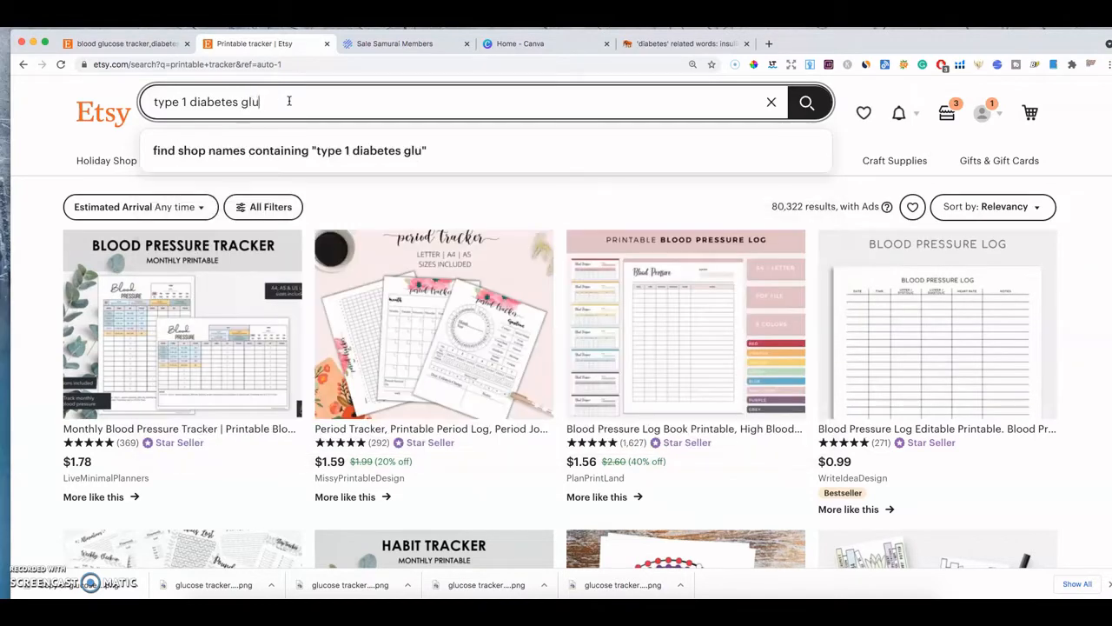
text(cose)
key(BackSpace)
key(BackSpace)
key(BackSpace)
key(BackSpace)
key(BackSpace)
key(BackSpace)
key(BackSpace)
key(BackSpace)
key(BackSpace)
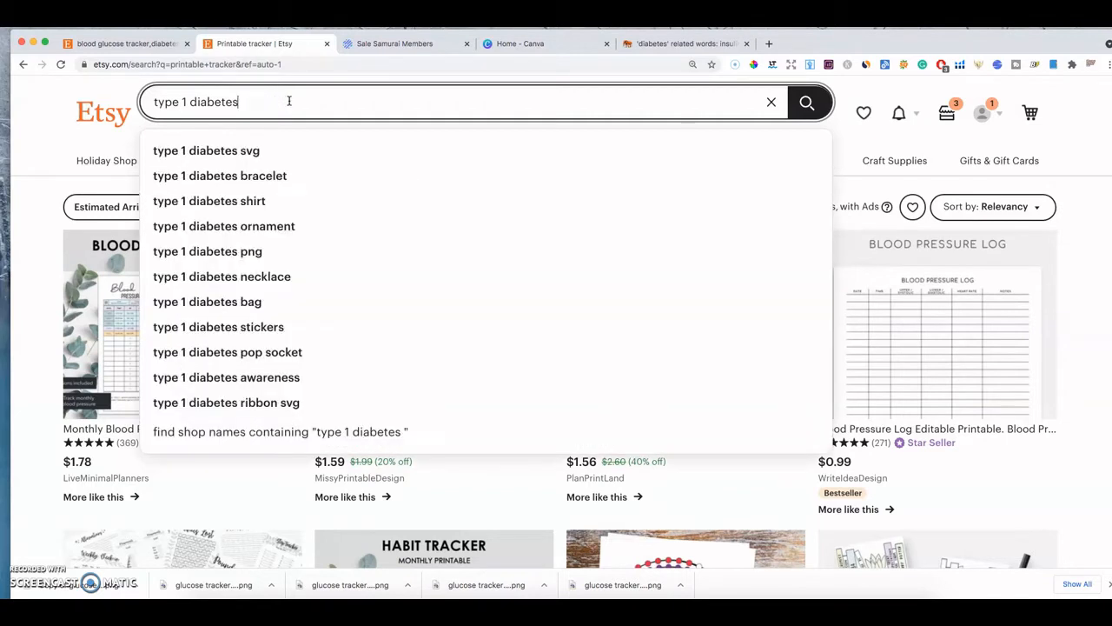
- Shorten the marketplace query to "type" and check the broader suggestions along the way
key(BackSpace)
key(BackSpace)
key(BackSpace)
key(BackSpace)
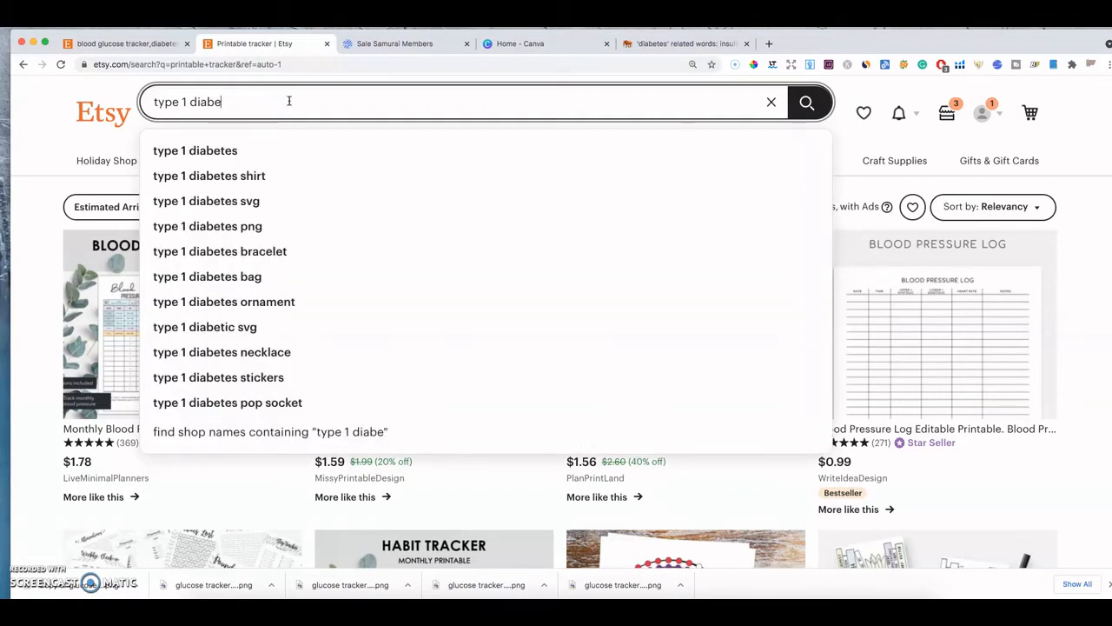
key(BackSpace)
key(BackSpace)
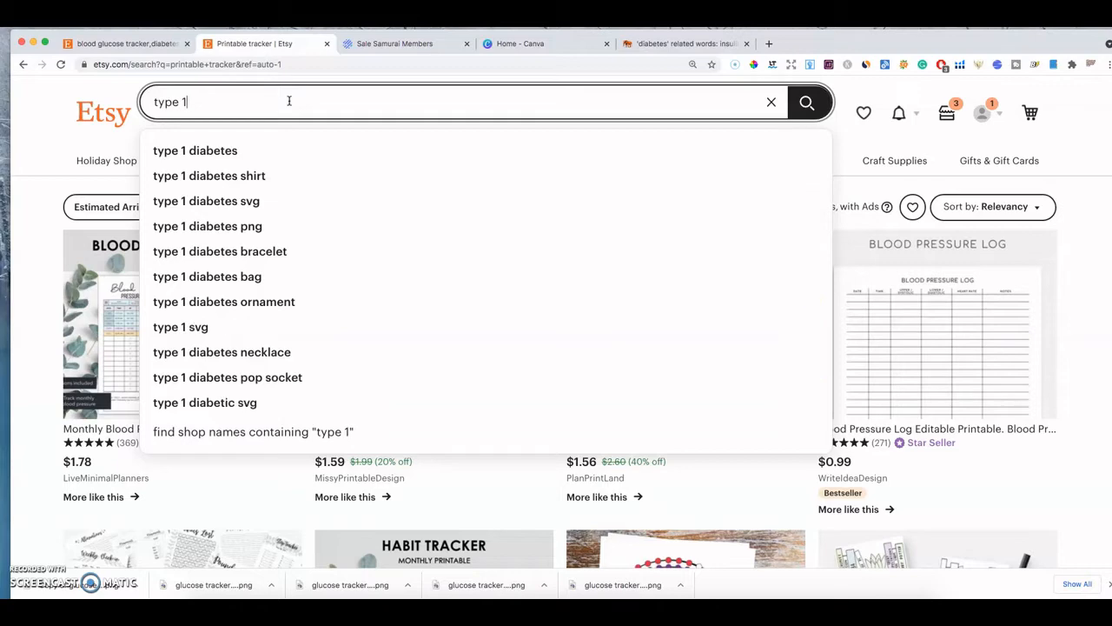
key(BackSpace)
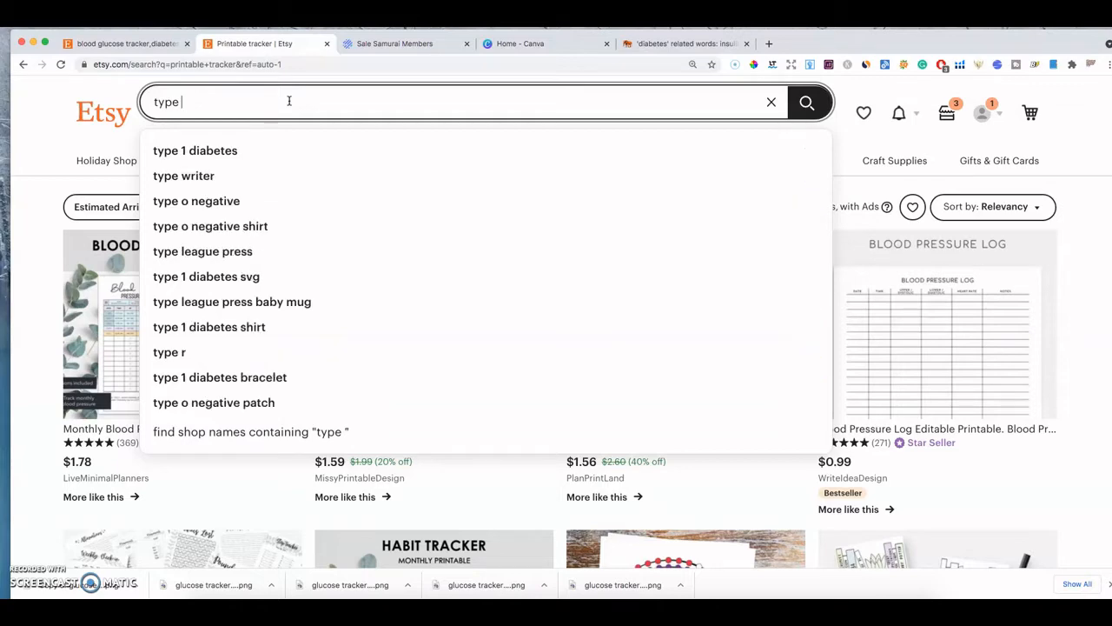
- Change the query to "type 2" and check its suggestions, also trying "type 2 gl" and "type 2 s"
text(2 )
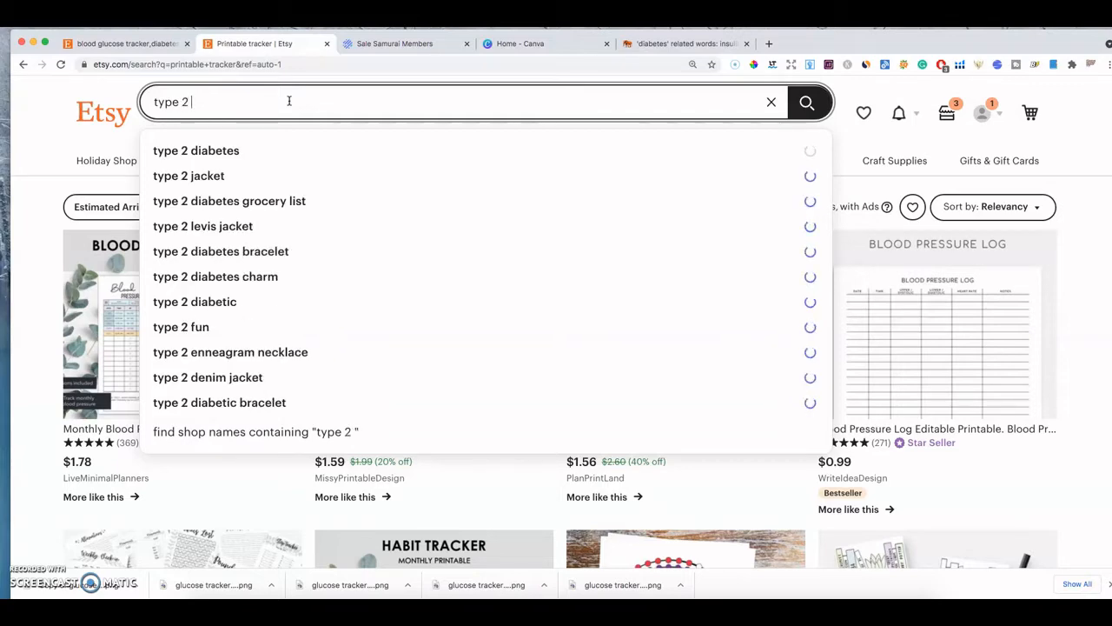
text(gl)
key(BackSpace)
key(BackSpace)
text(s)
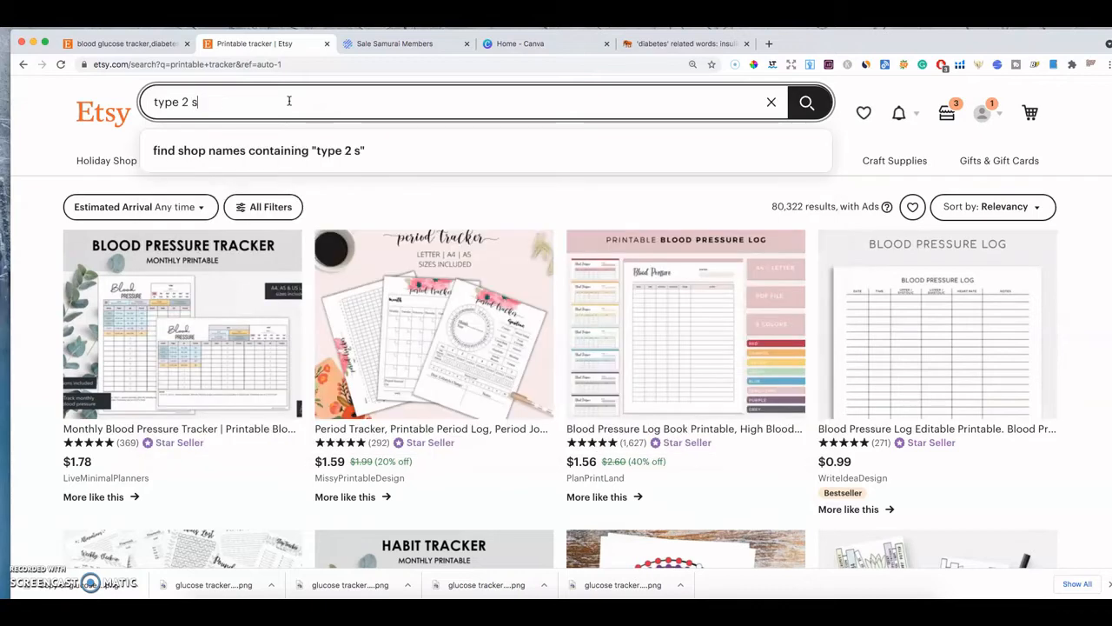
key(BackSpace)
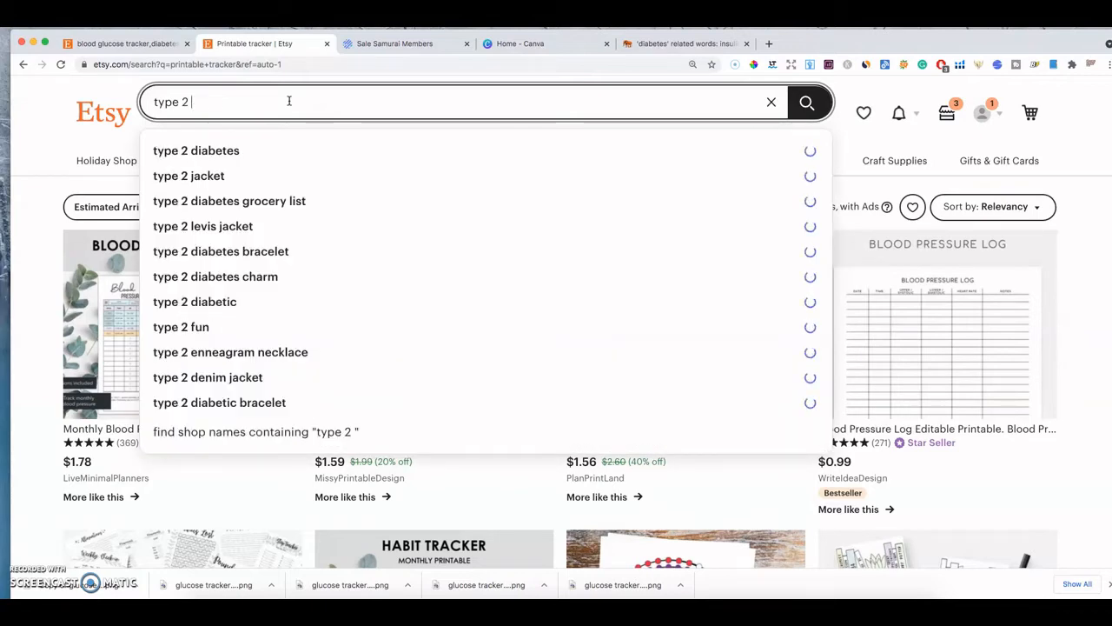
- Extend the query to "type 2 diabetic" and check its search suggestions
text(dia)
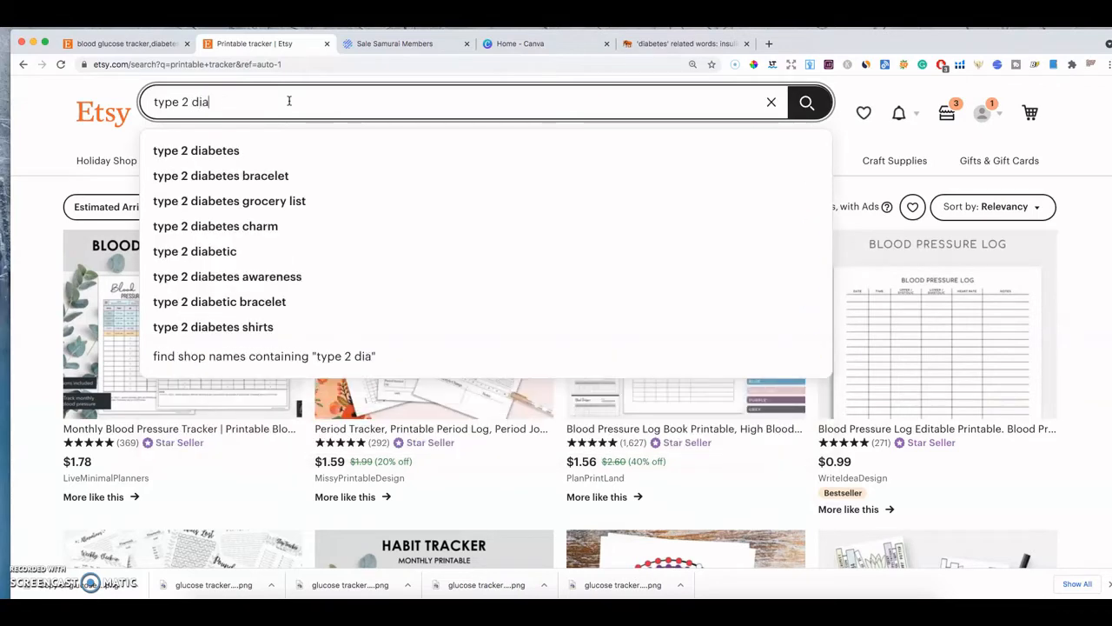
text(betc)
key(BackSpace)
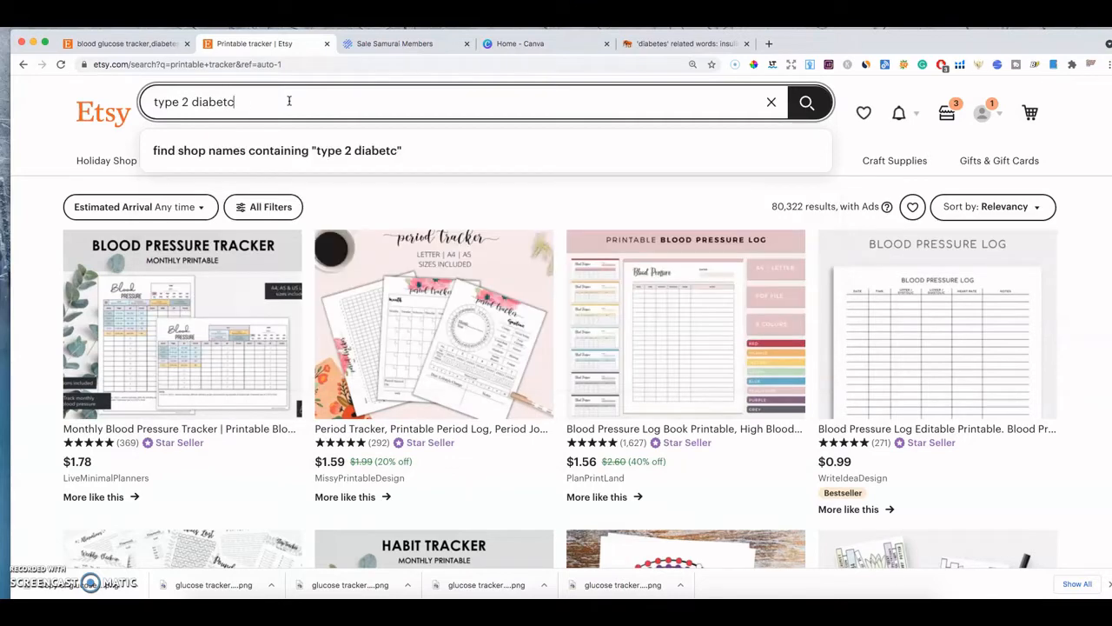
text(ic)
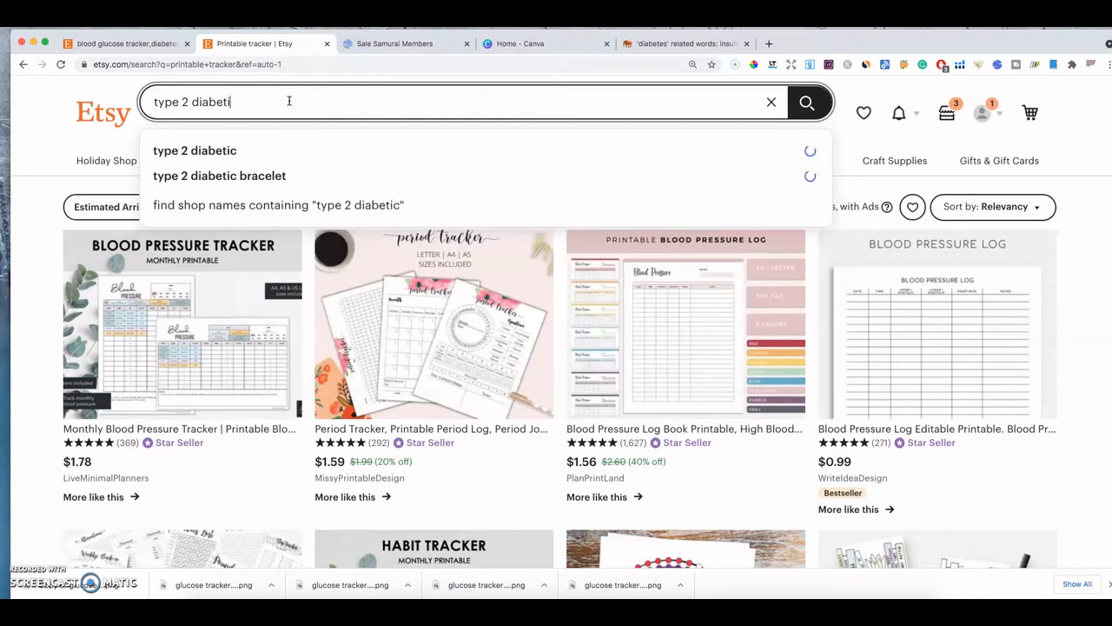
- Delete the query down to "t", dismiss the suggestions and look over the existing "printable tracker" results
key(BackSpace)
key(BackSpace)
key(BackSpace)
key(BackSpace)
key(BackSpace)
key(BackSpace)
key(BackSpace)
key(BackSpace)
key(BackSpace)
key(BackSpace)
key(BackSpace)
key(BackSpace)
key(BackSpace)
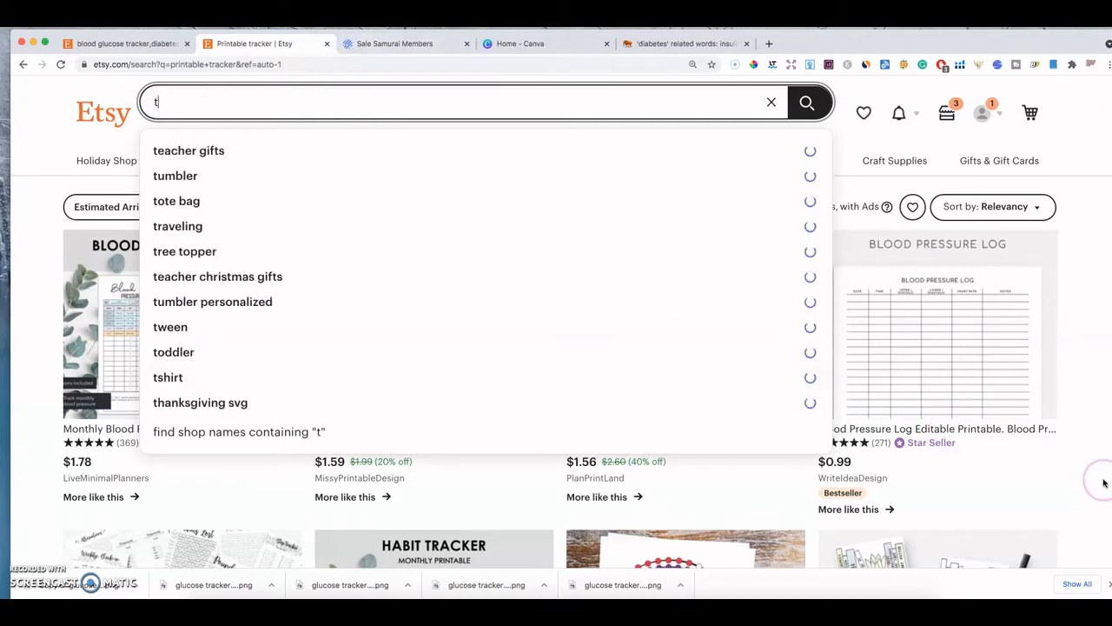
click(764, 457)
scroll(563, 374, down, 4)
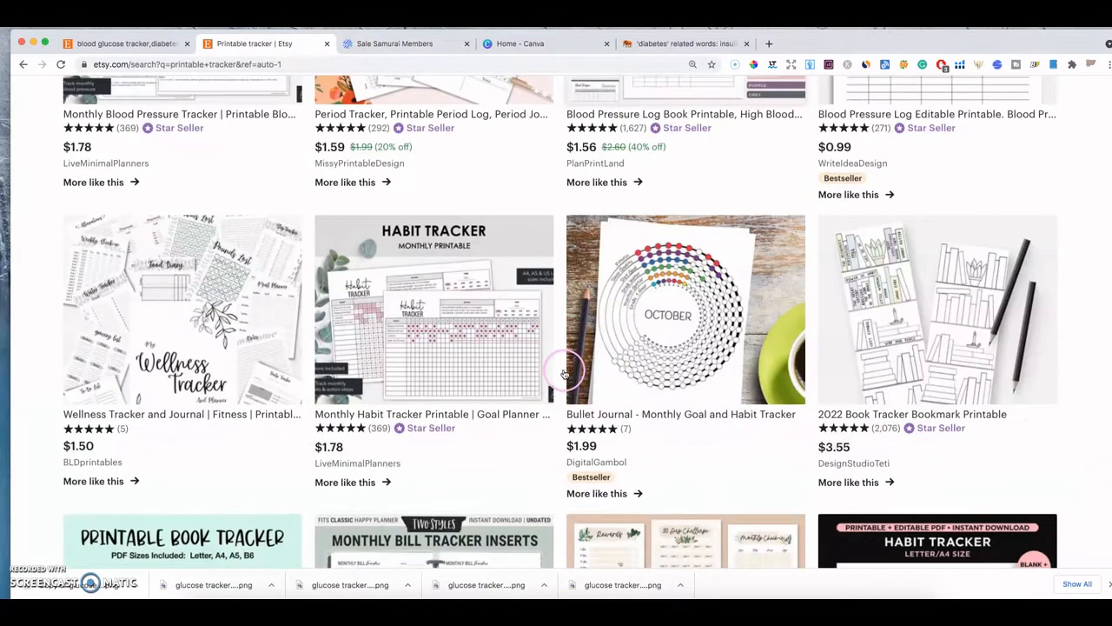
scroll(563, 374, down, 3)
scroll(251, 96, up, 6)
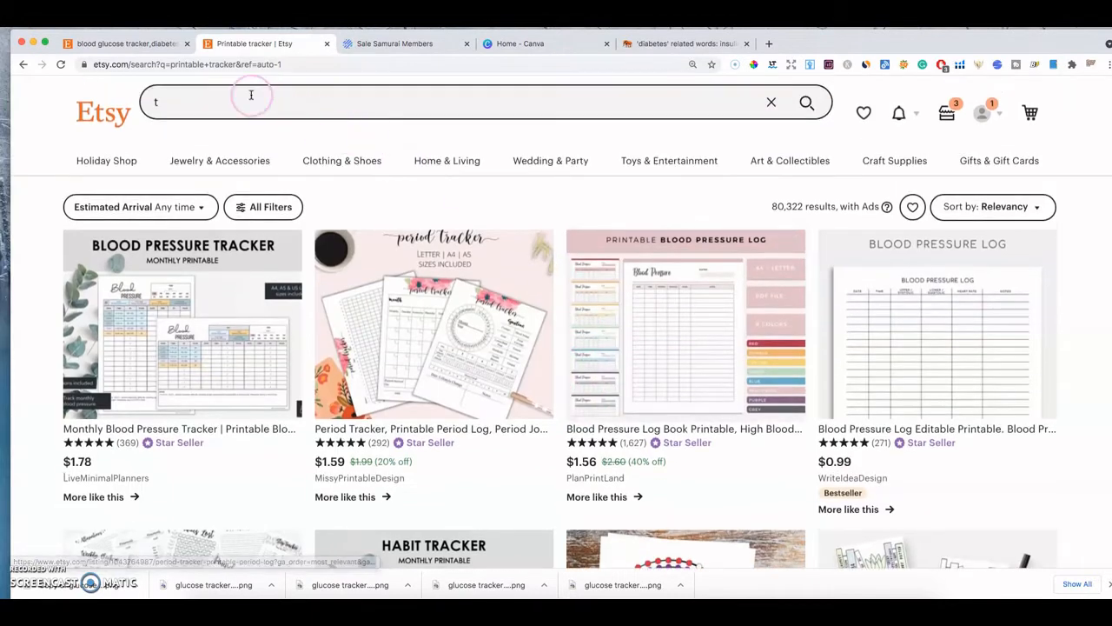
- Replace the marketplace query with "glucose tracker" and run the search
click(251, 96)
key(BackSpace)
text(g)
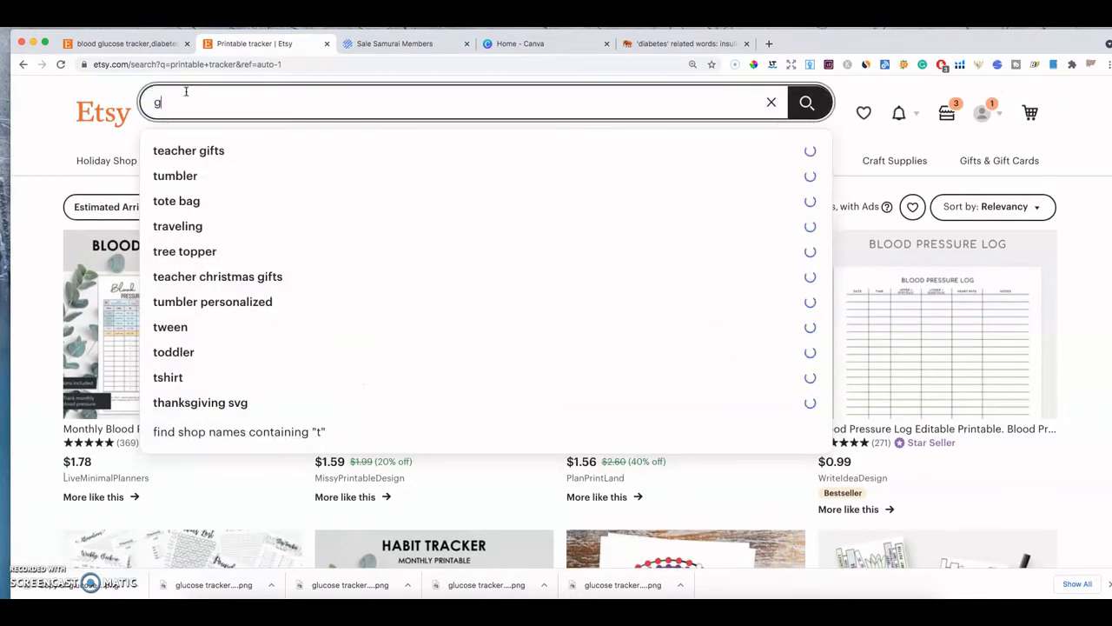
text(lucose tac)
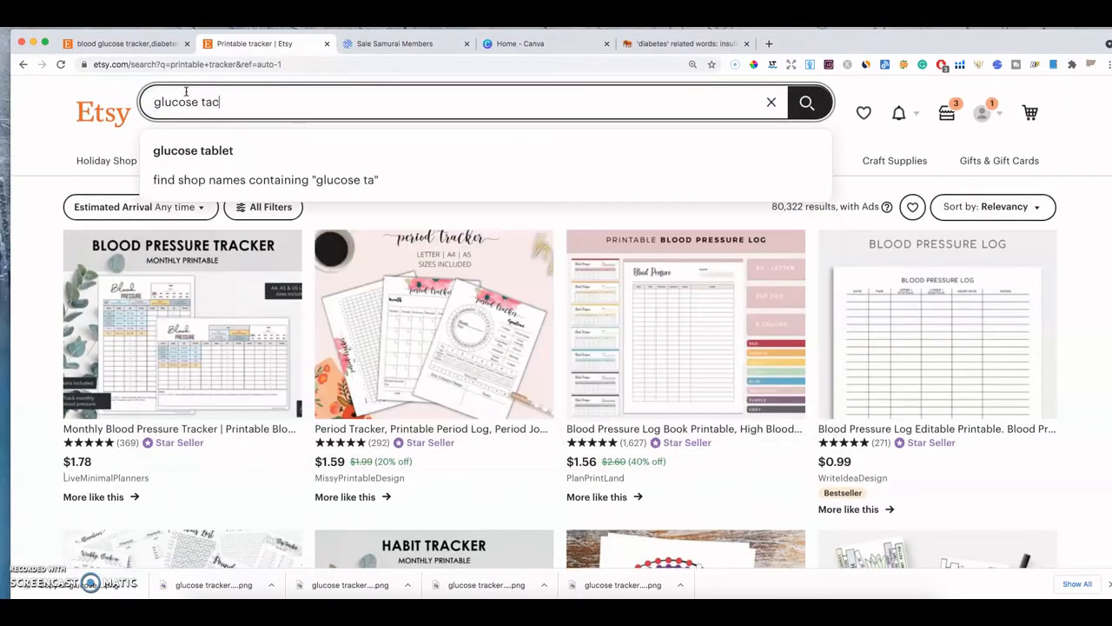
text(ker)
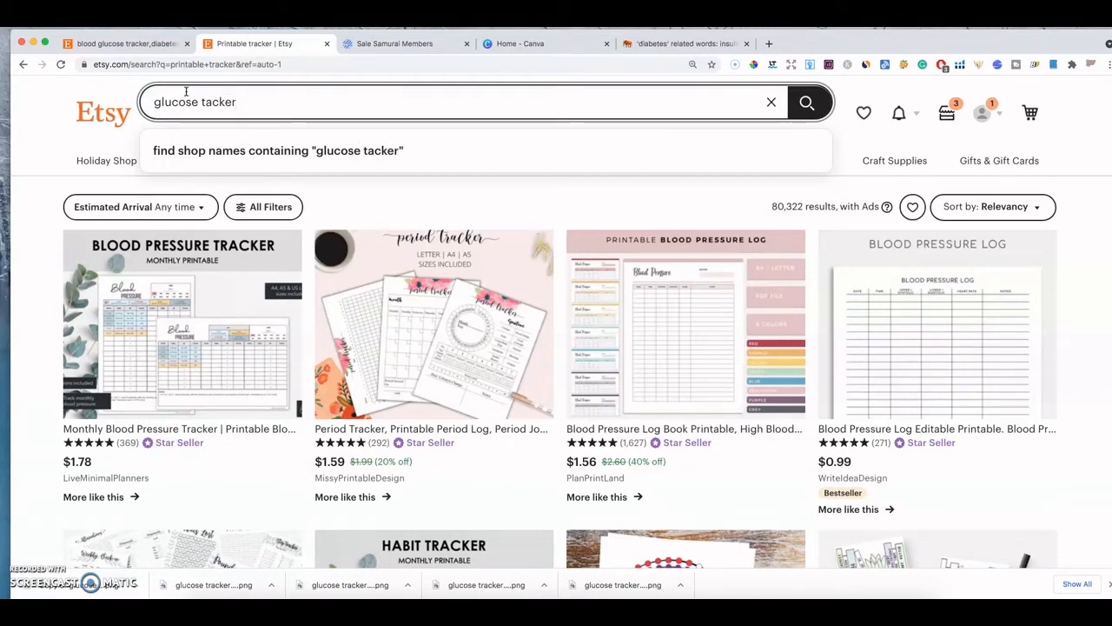
key(Left)
key(Left)
key(Left)
key(Left)
key(Left)
text(r)
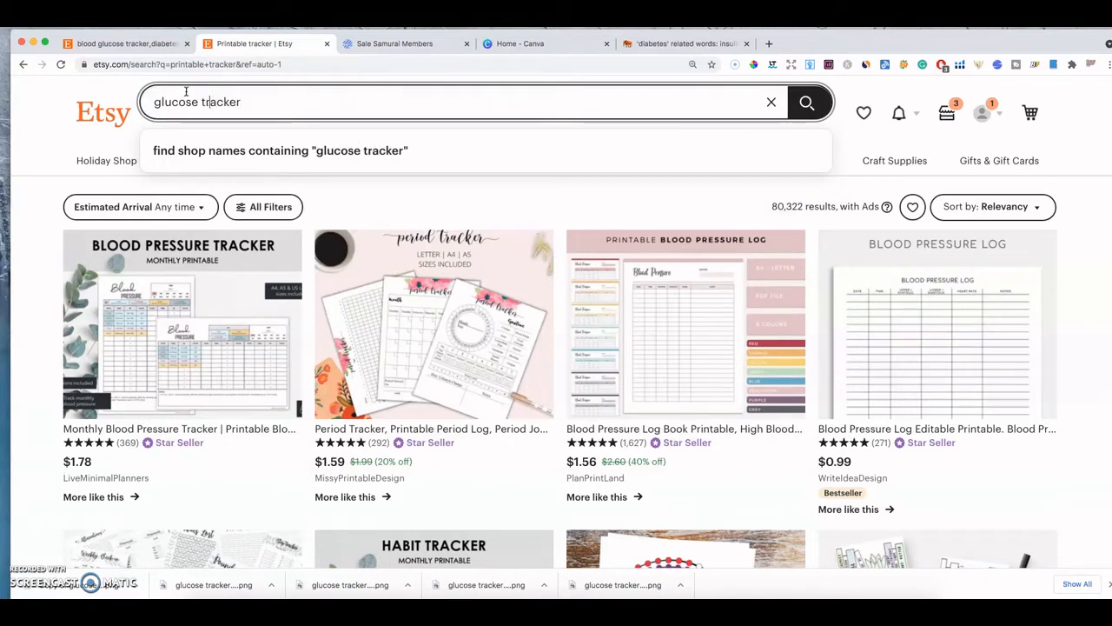
key(Return)
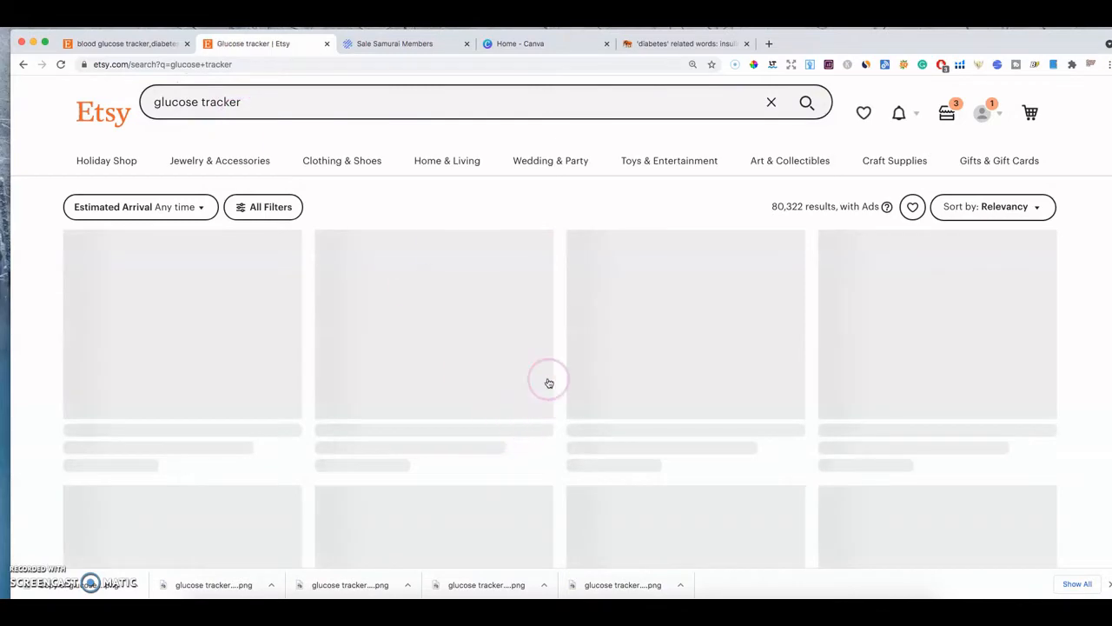
- Examine the "glucose tracker" results, looking at how competing listings are titled and presented
scroll(589, 385, down, 5)
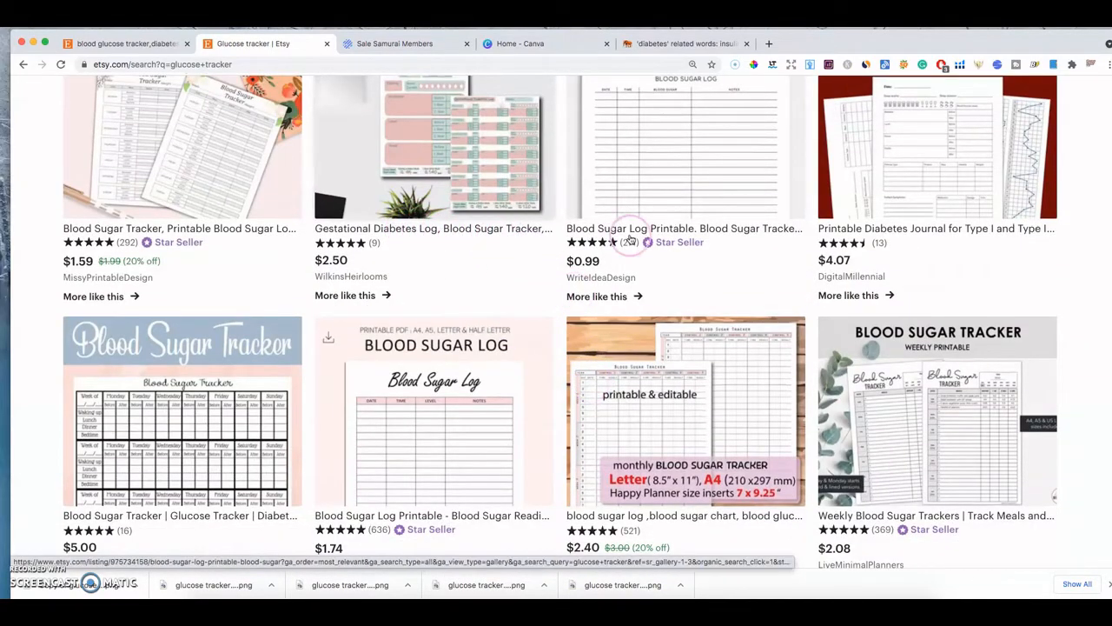
scroll(683, 372, down, 1)
scroll(683, 372, down, 10)
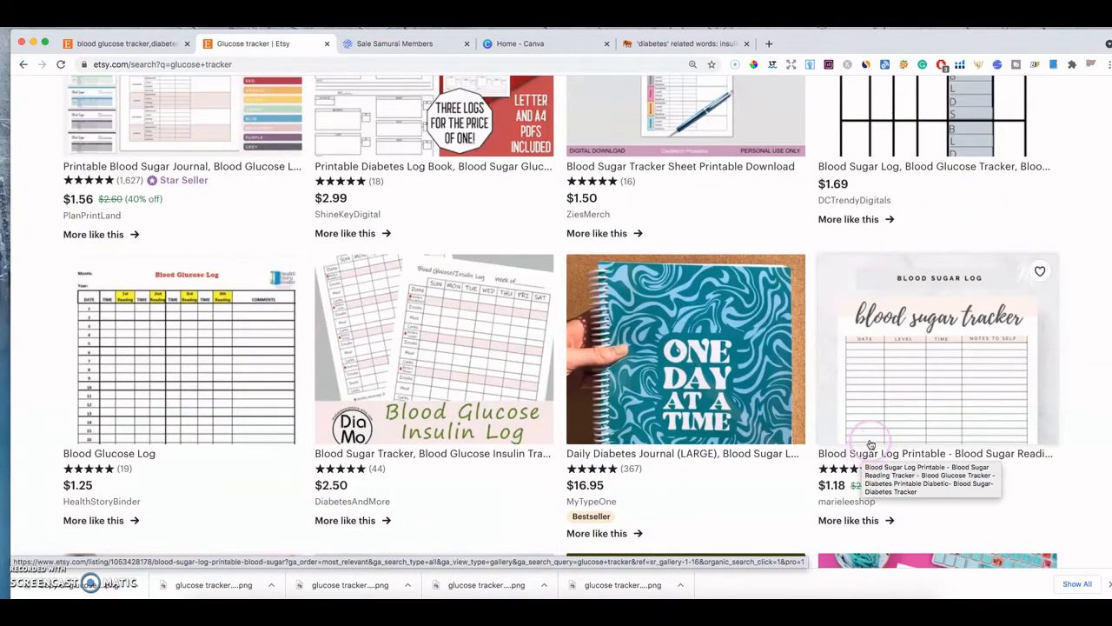
scroll(623, 410, down, 9)
scroll(624, 410, down, 4)
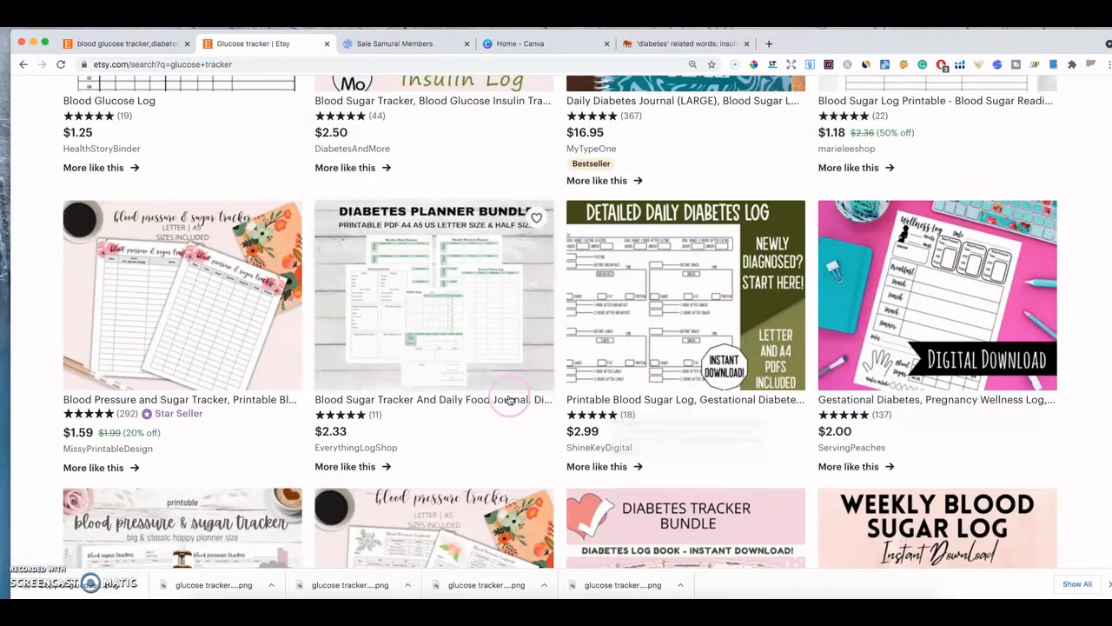
scroll(538, 369, up, 20)
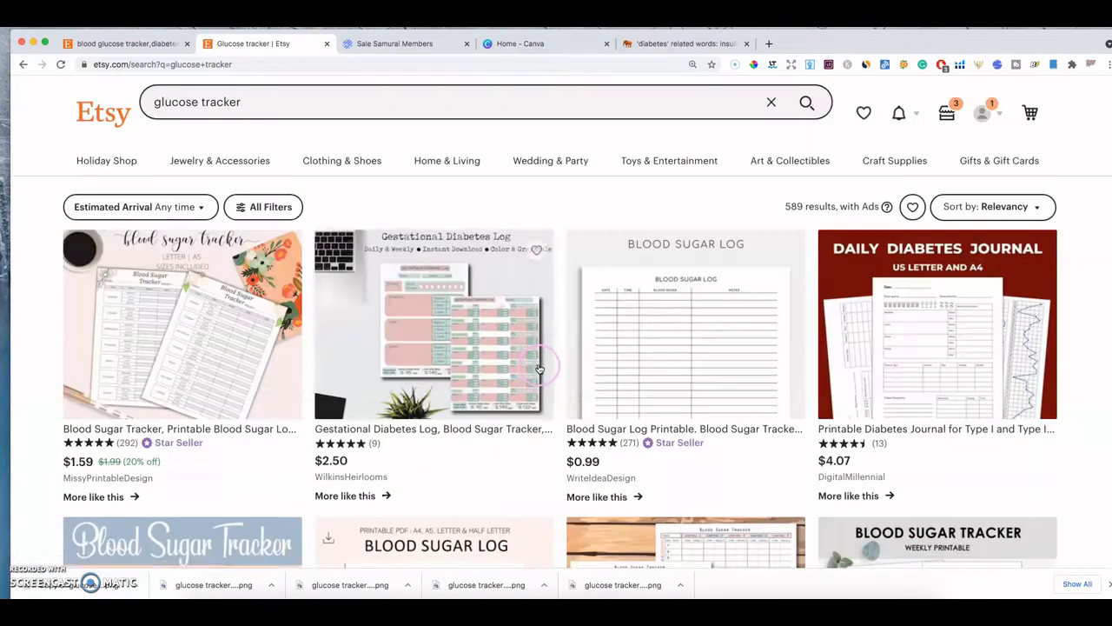
- Return to the draft listing and capitalise the first title phrase as "Blood Glucose Tracker"
click(131, 43)
click(445, 334)
click(390, 334)
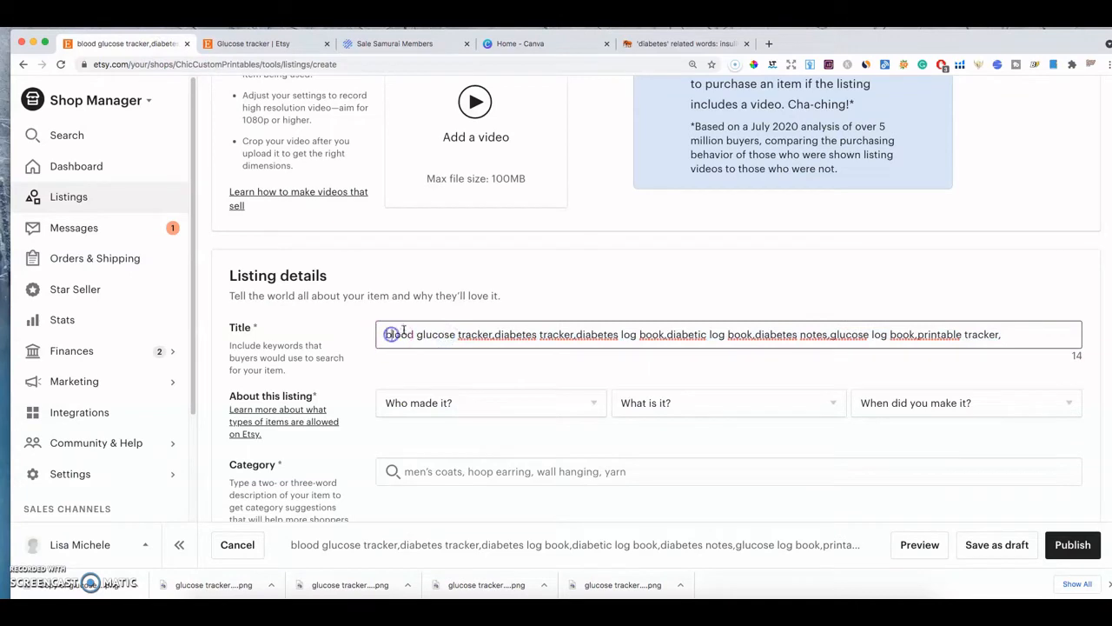
key(BackSpace)
text(B)
key(Delete)
text(G)
key(Right)
key(Right)
key(Right)
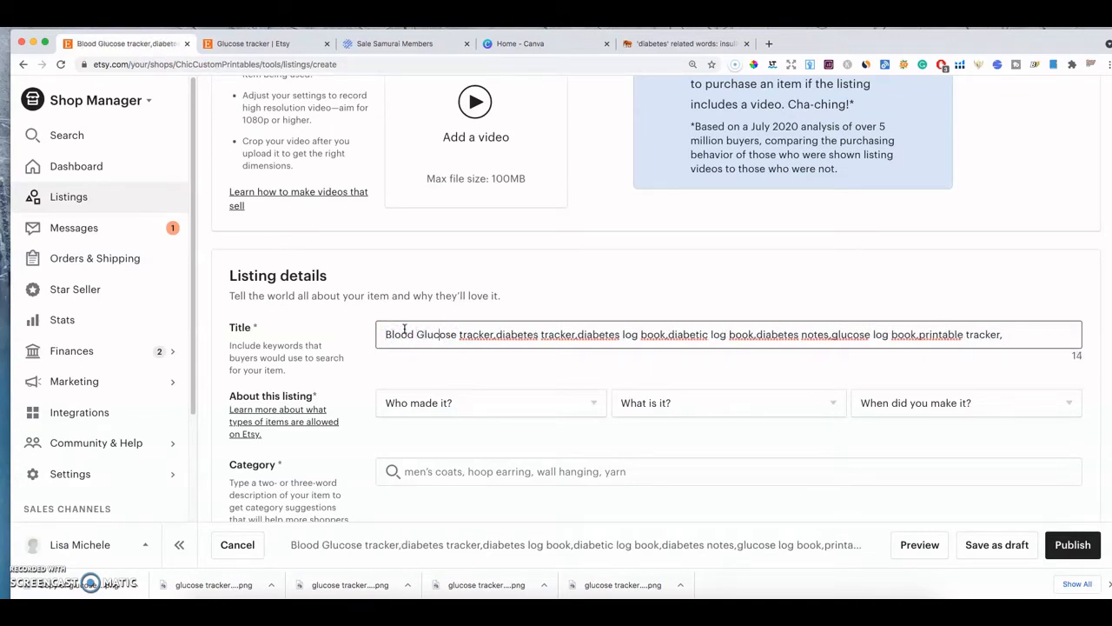
key(Delete)
text(T)
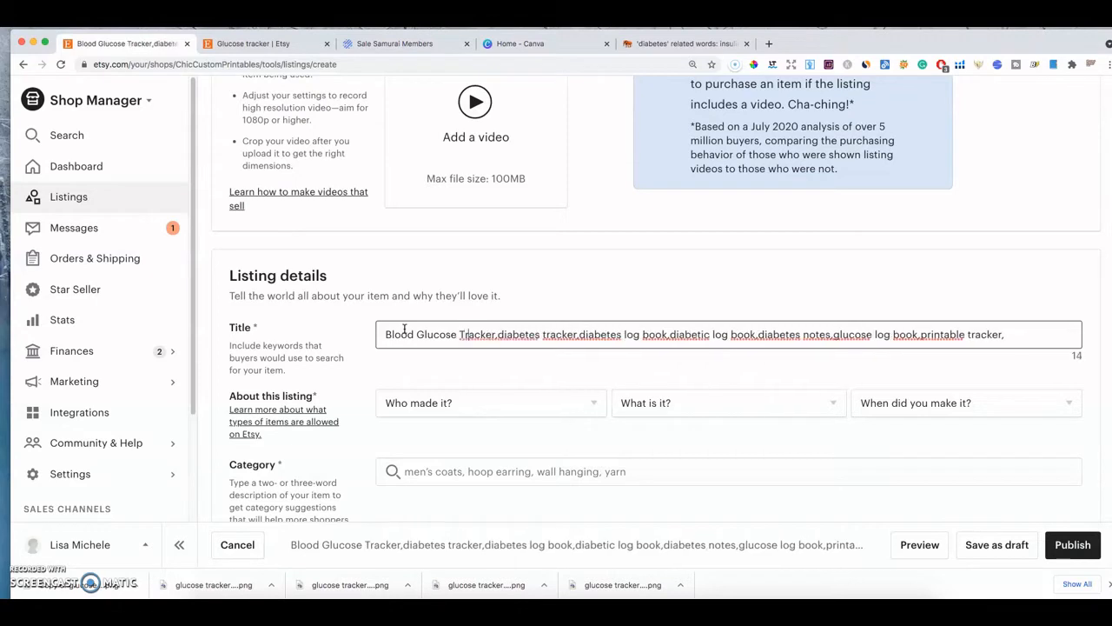
- Capitalise the second phrase of the listing title as "Diabetes Tracker"
key(Delete)
text(D)
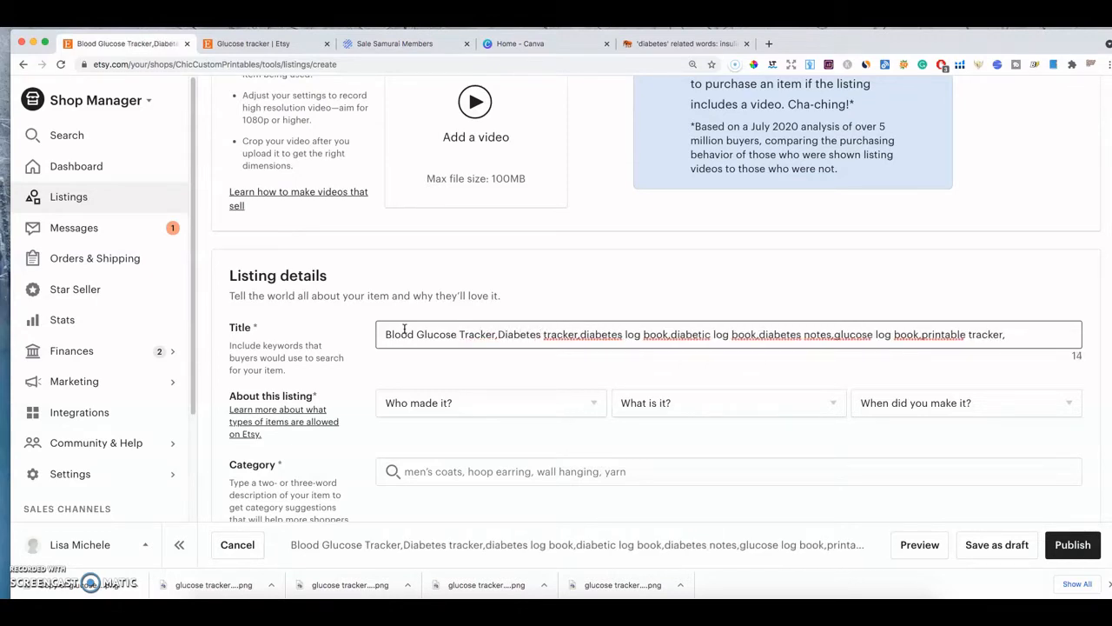
key(Delete)
text(T)
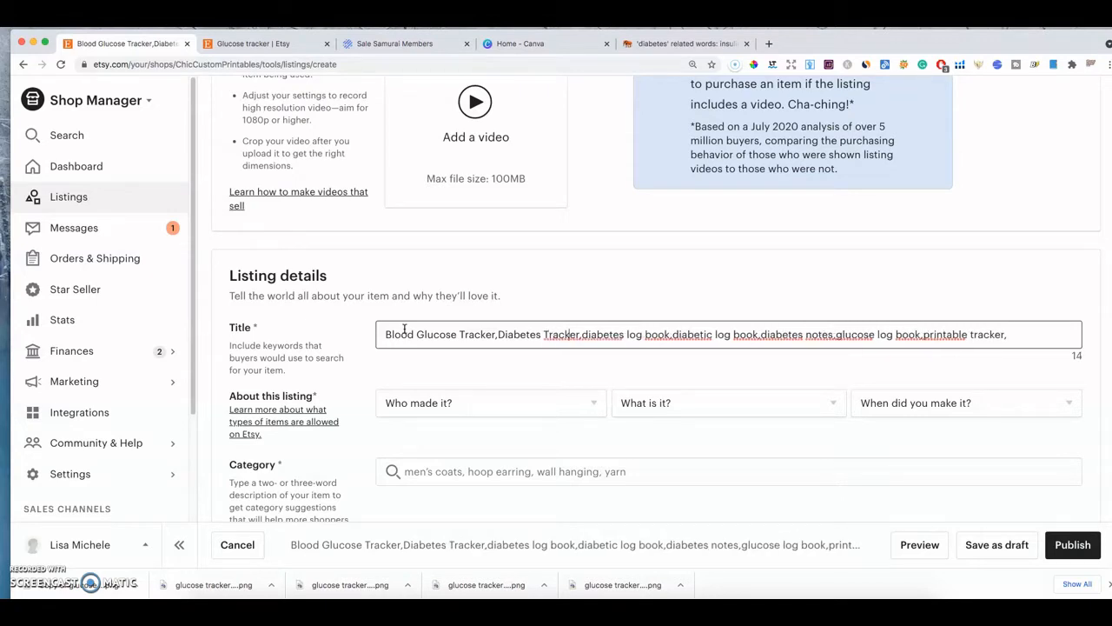
- Capitalise the third title phrase as "Diabetes Log Book" and put a space after each of the commas before it
key(Delete)
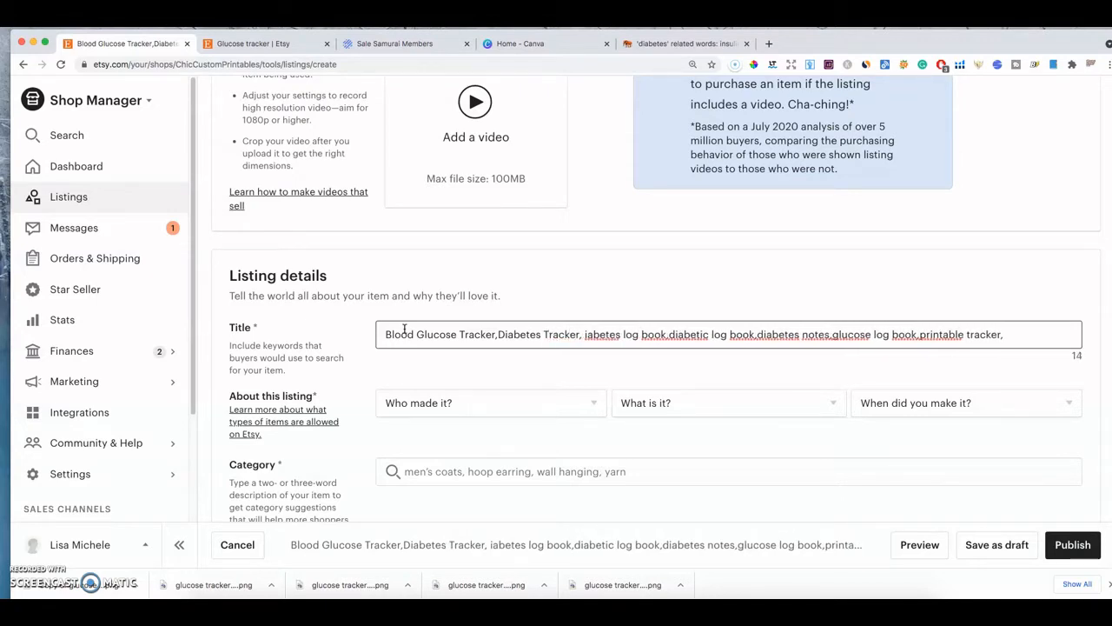
text(D)
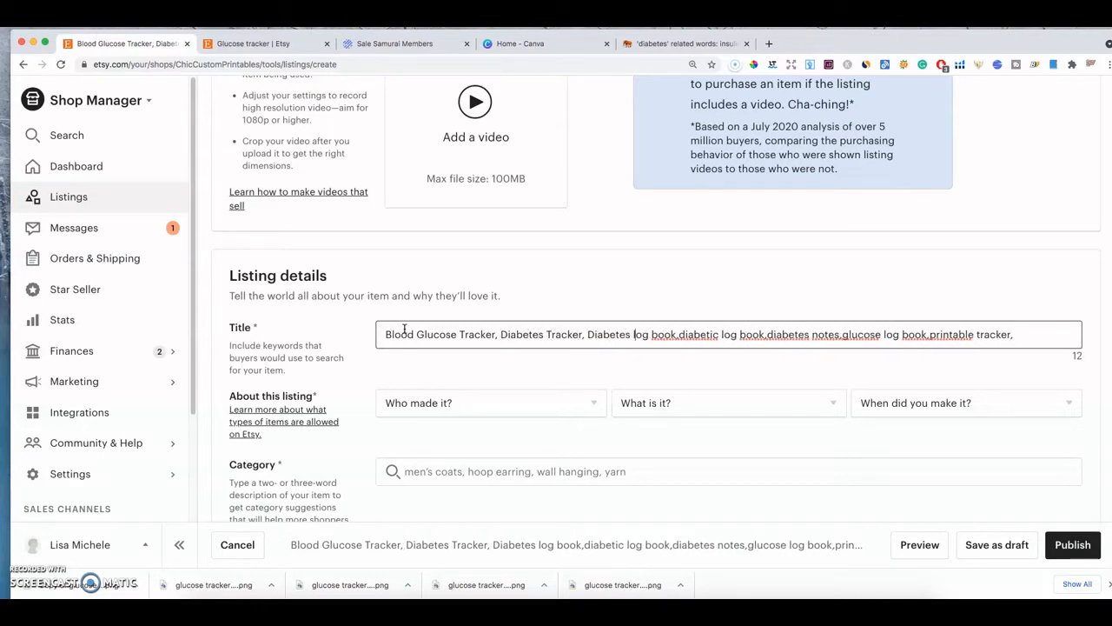
text( L)
key(Delete)
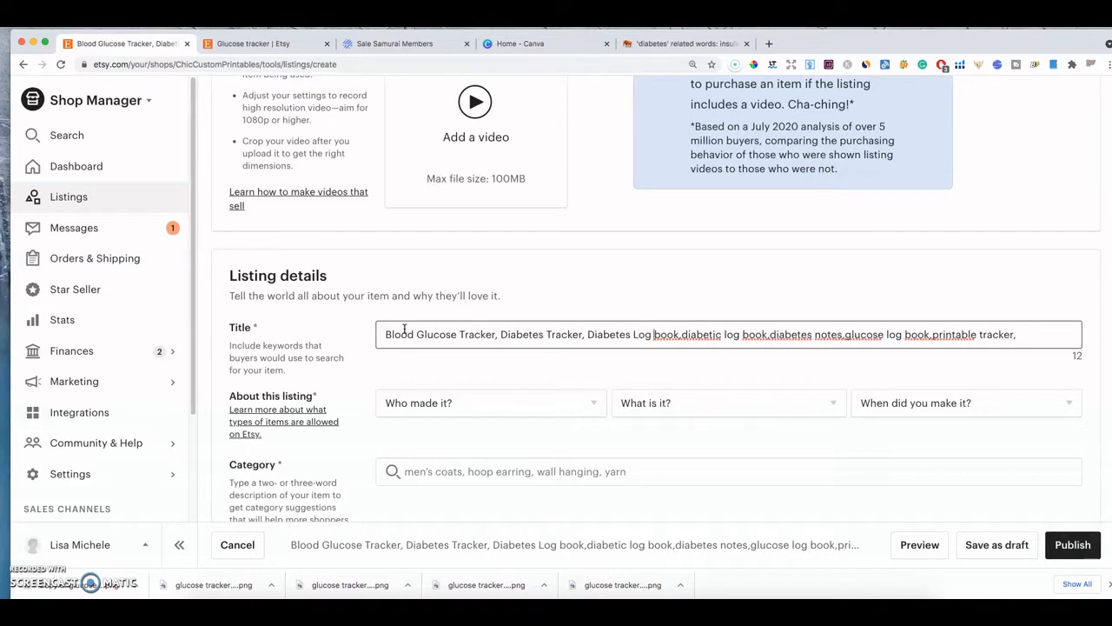
text(B)
key(Delete)
- Capitalise the fourth title phrase as "Diabetic Log Book" and separate it from its neighbours with a comma and space
text(D)
key(Delete)
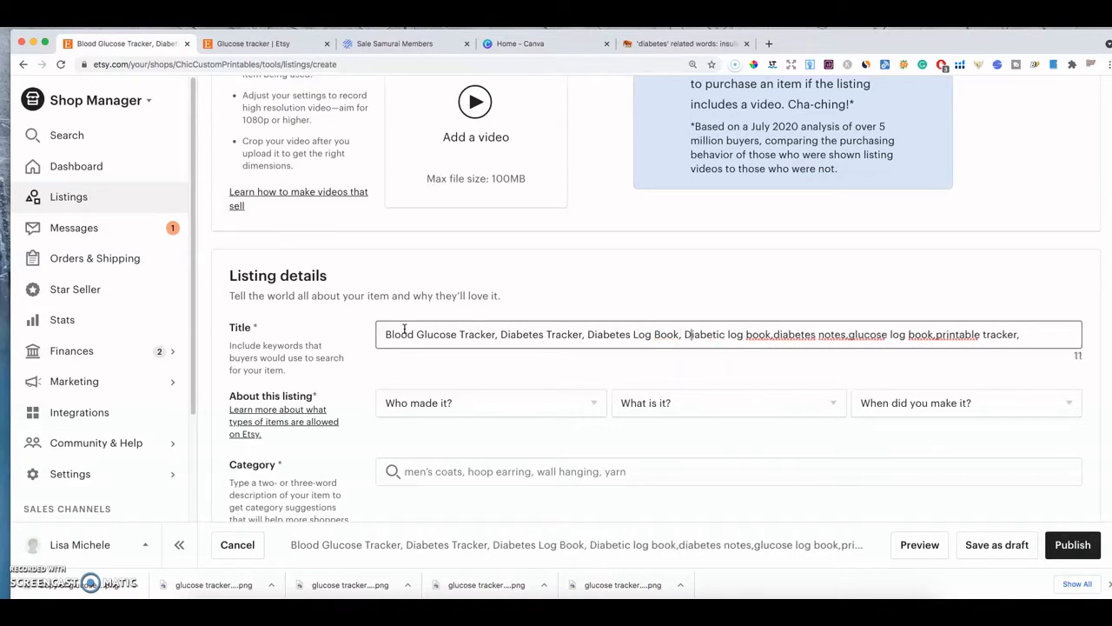
text(L)
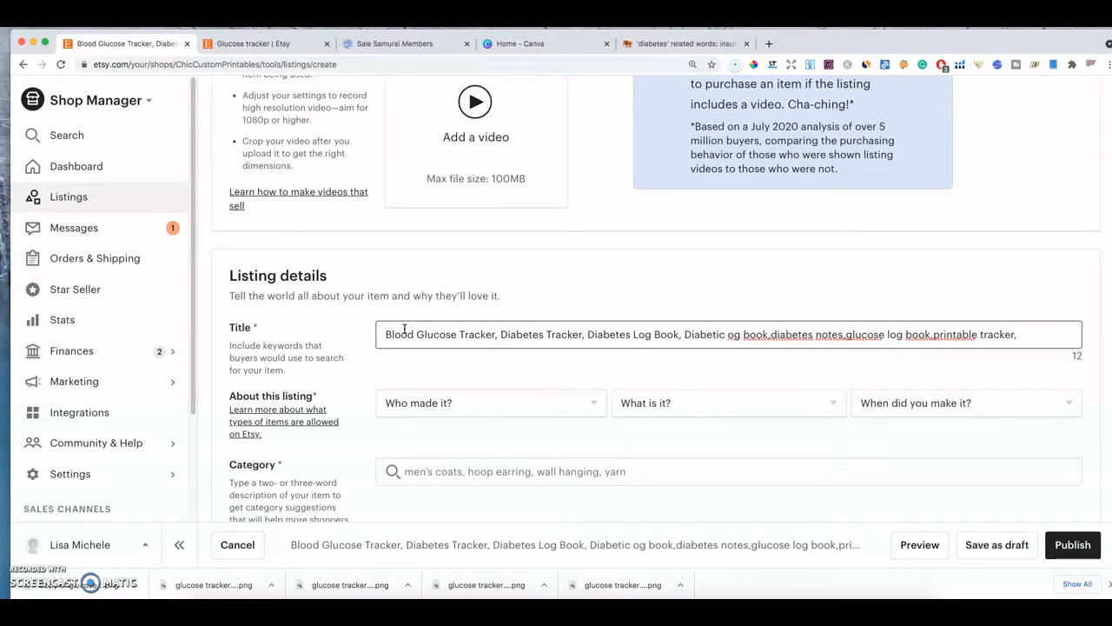
key(Delete)
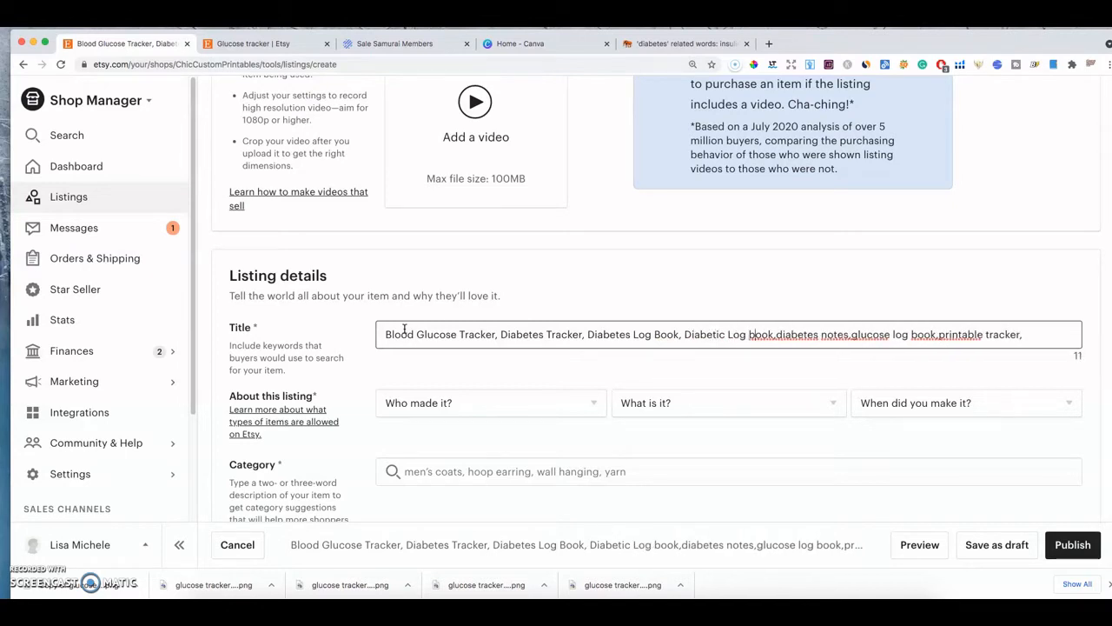
text(B)
key(Delete)
text(, )
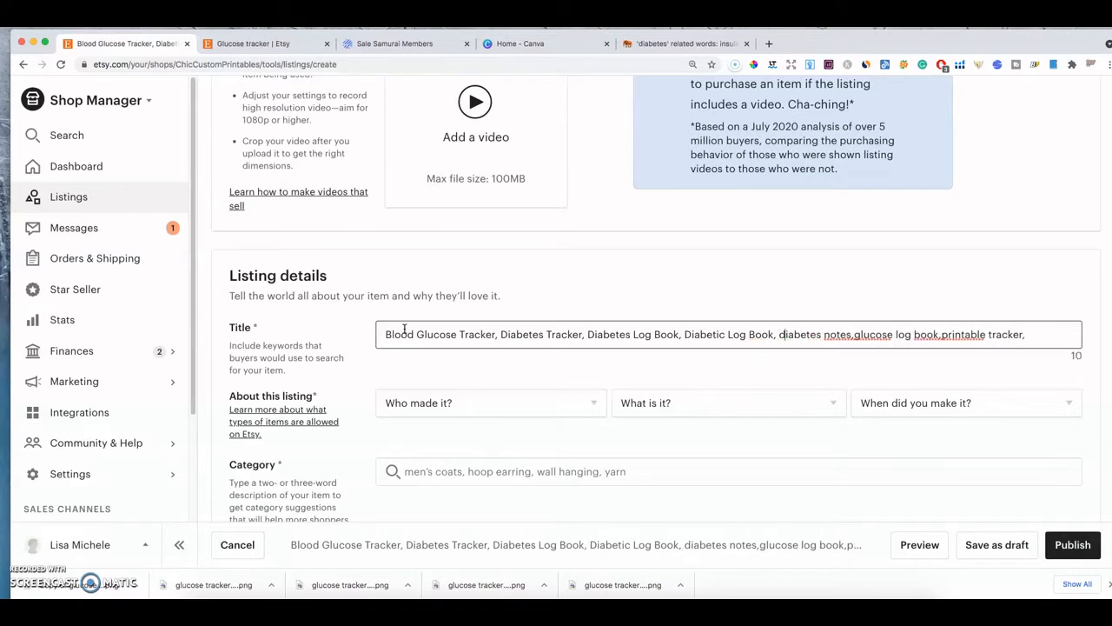
- Capitalise the fifth title phrase as "Diabetes Notes"
text(D)
key(Delete)
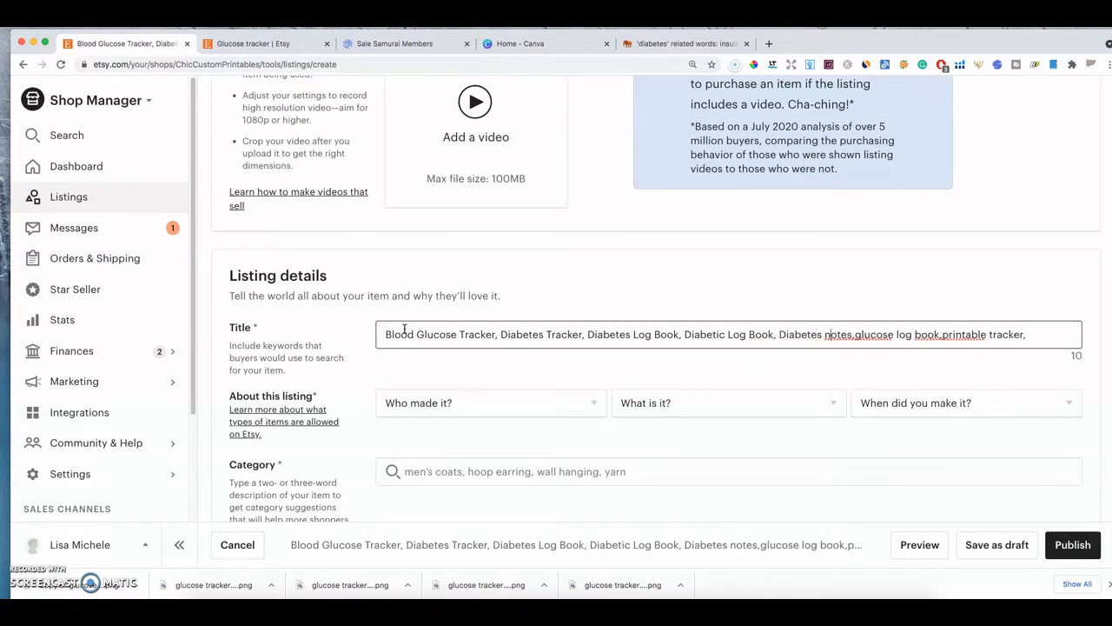
text(N)
key(Delete)
key(Right)
key(Right)
key(Right)
key(Right)
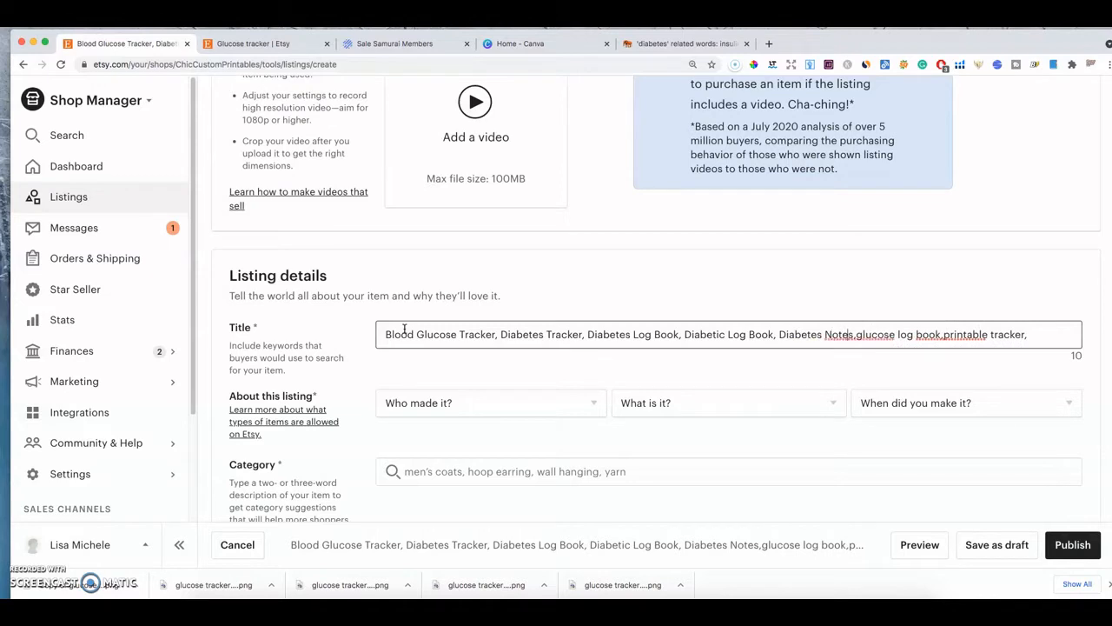
- Capitalise the sixth title phrase as "Glucose Log Book", with a space after the comma before it
text(G)
key(Delete)
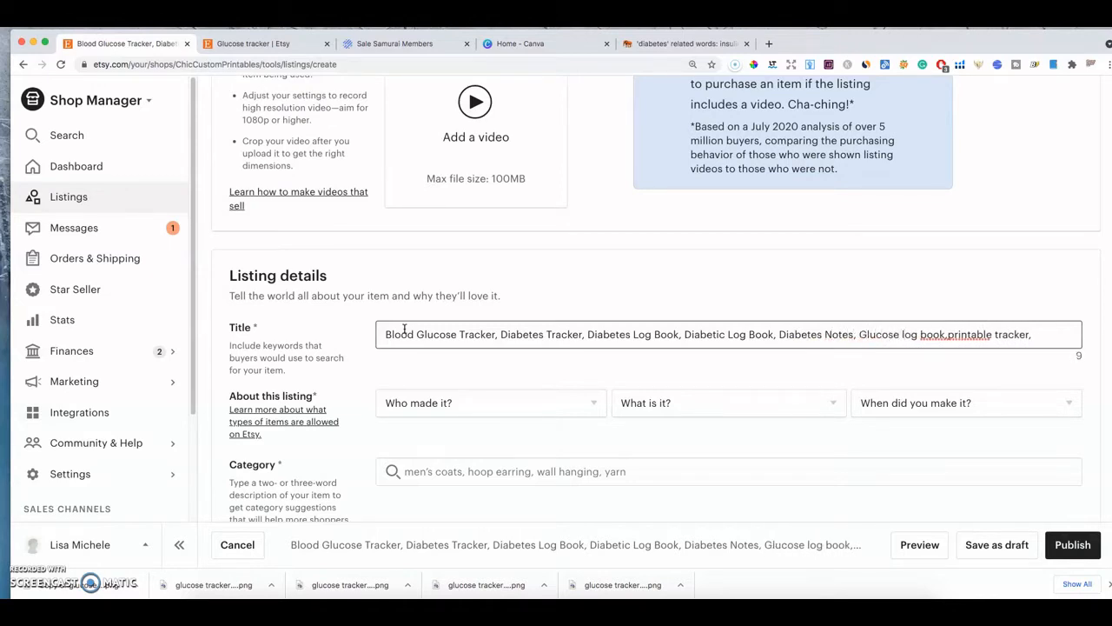
text(L)
key(Delete)
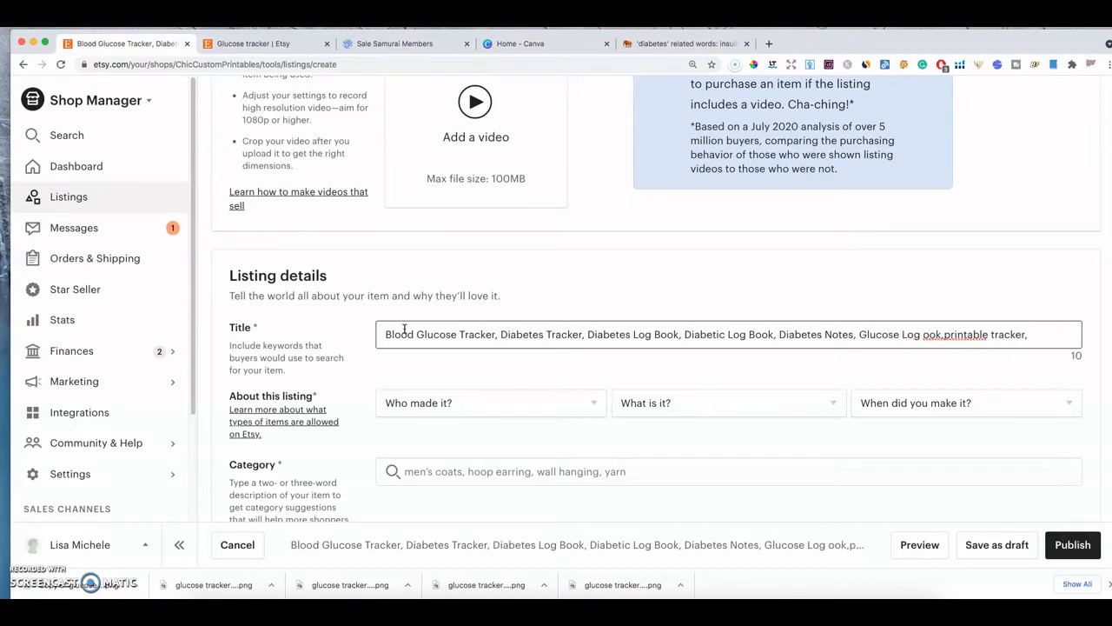
text(B)
key(Delete)
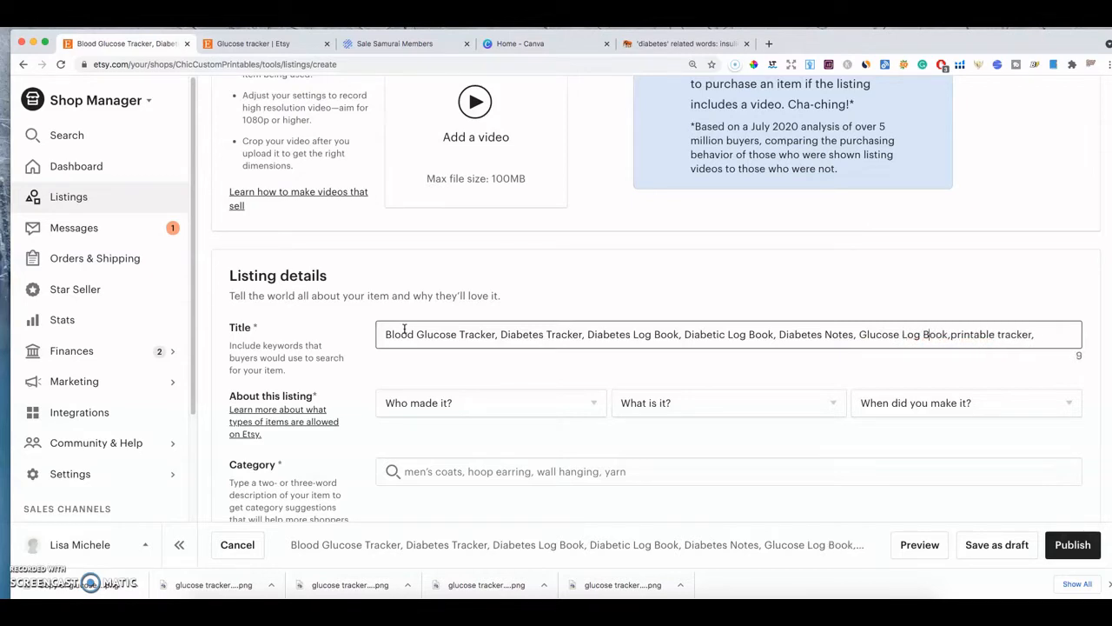
- Capitalise the last title phrase as "Printable Tracker", add a space before it and remove the trailing comma
text(,)
key(Right)
text(P)
key(Delete)
text(T)
key(Delete)
- Copy the complete listing title and paste it into the empty description
click(429, 333)
click(525, 337)
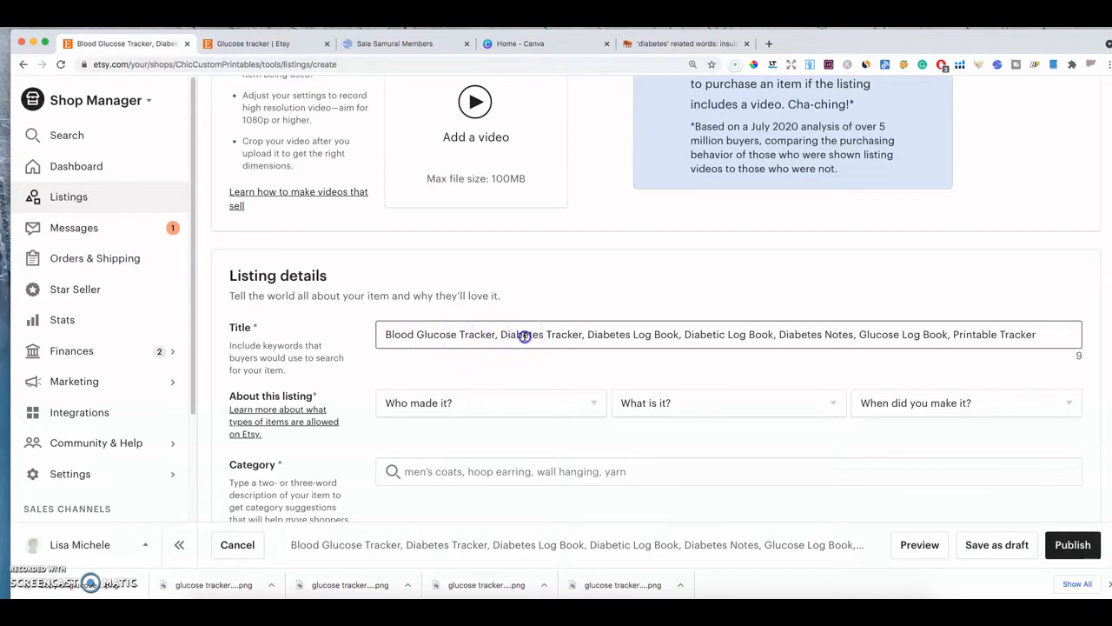
triple_click(524, 336)
right_click(525, 337)
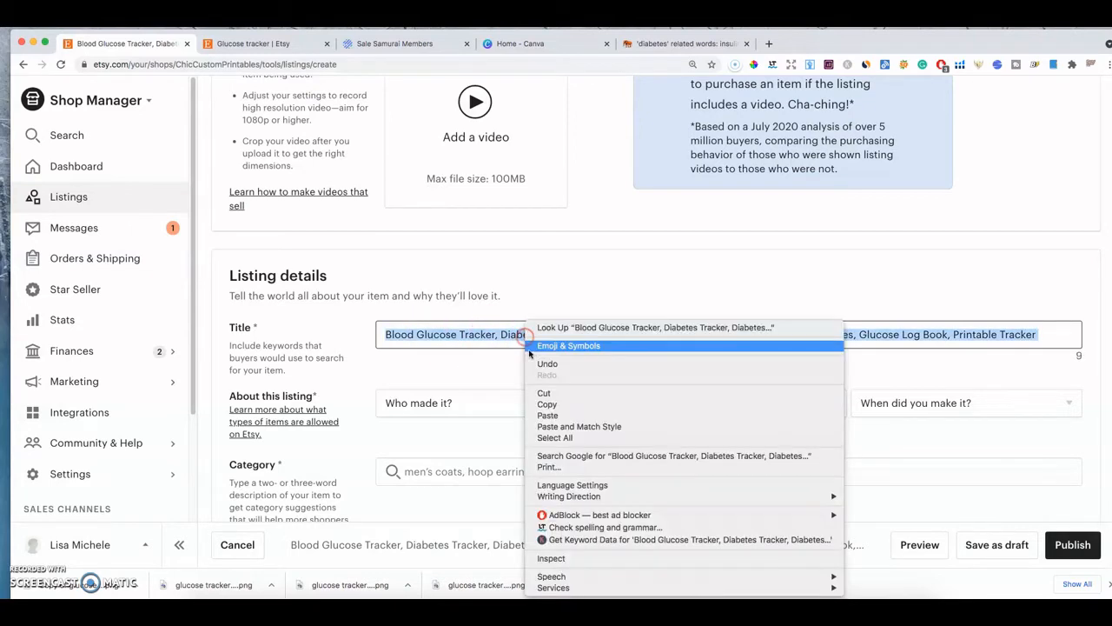
click(581, 406)
scroll(578, 402, up, 3)
scroll(565, 400, down, 8)
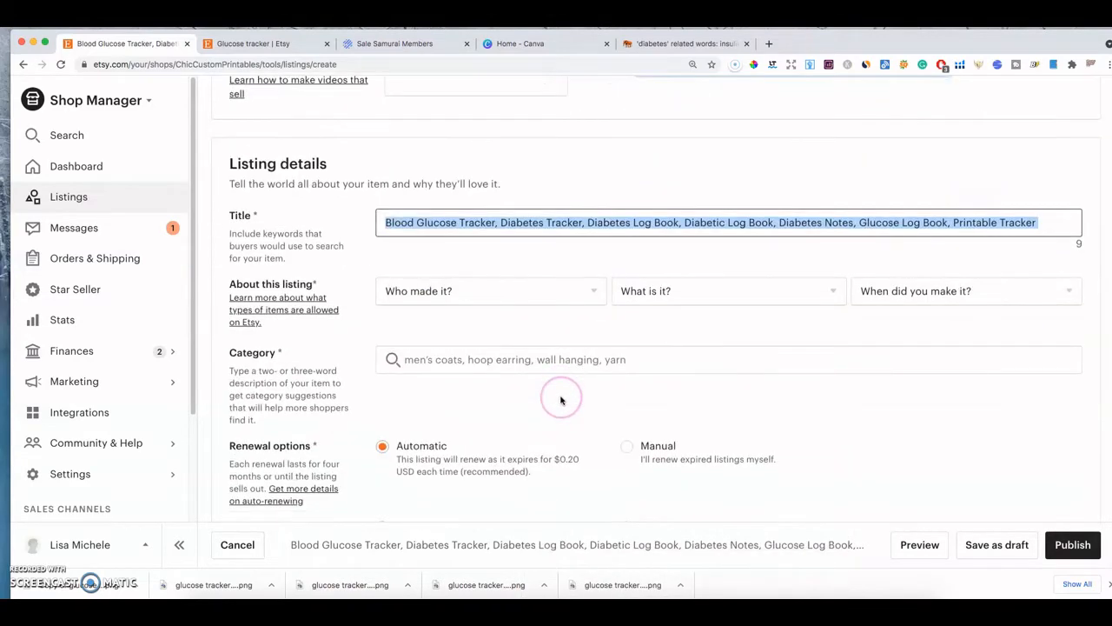
scroll(560, 400, down, 2)
click(480, 376)
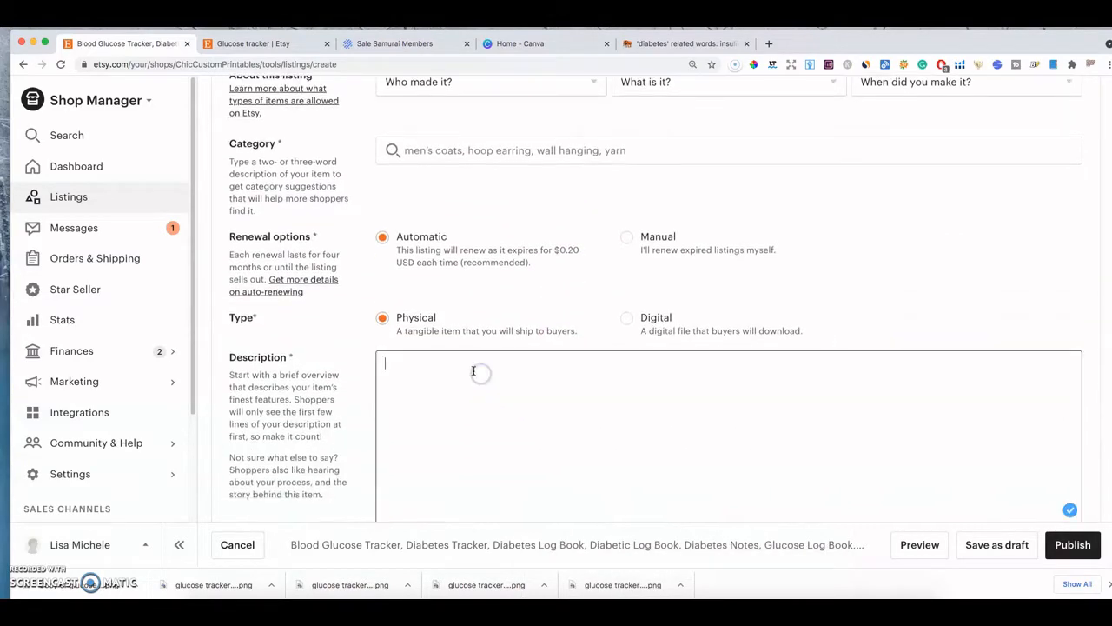
right_click(474, 374)
click(497, 445)
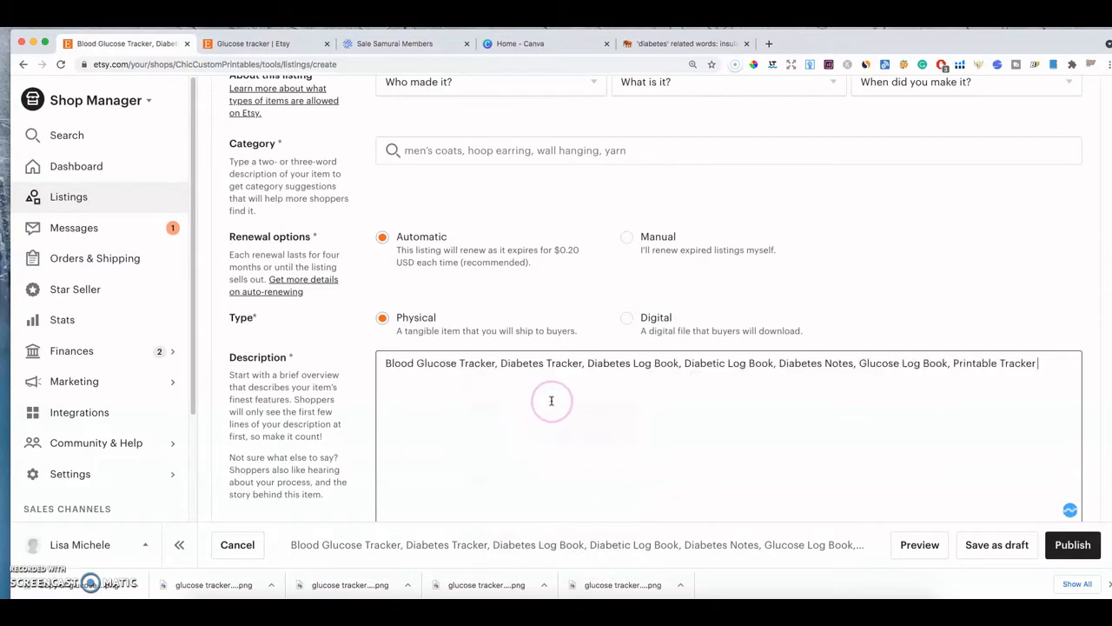
- Set the listing type to Digital and start a new line after the keyword text in the description
click(626, 315)
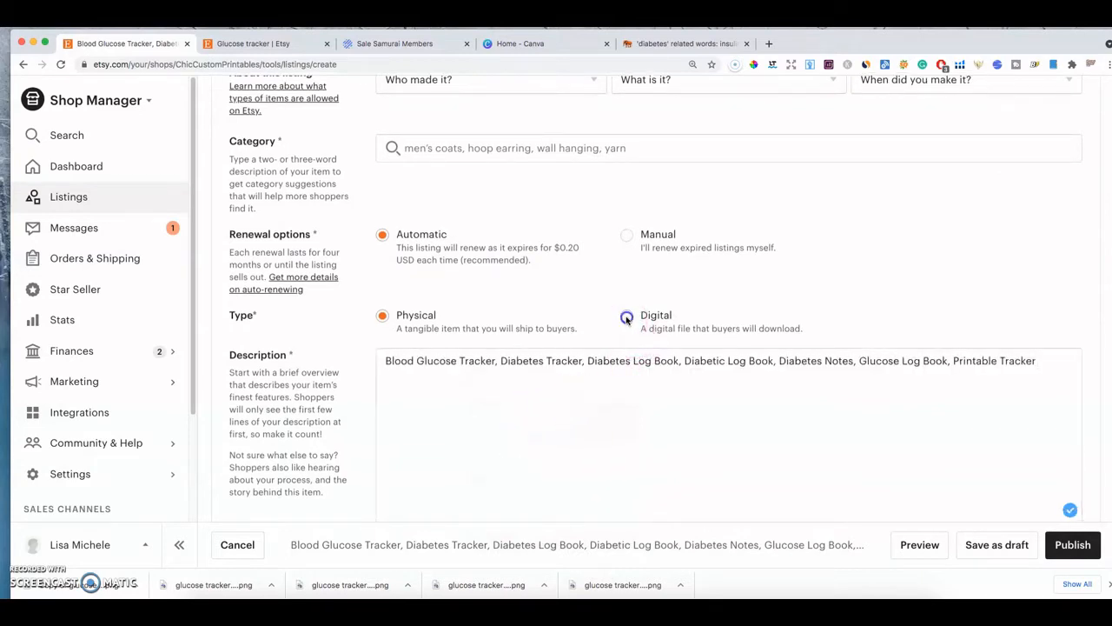
click(579, 359)
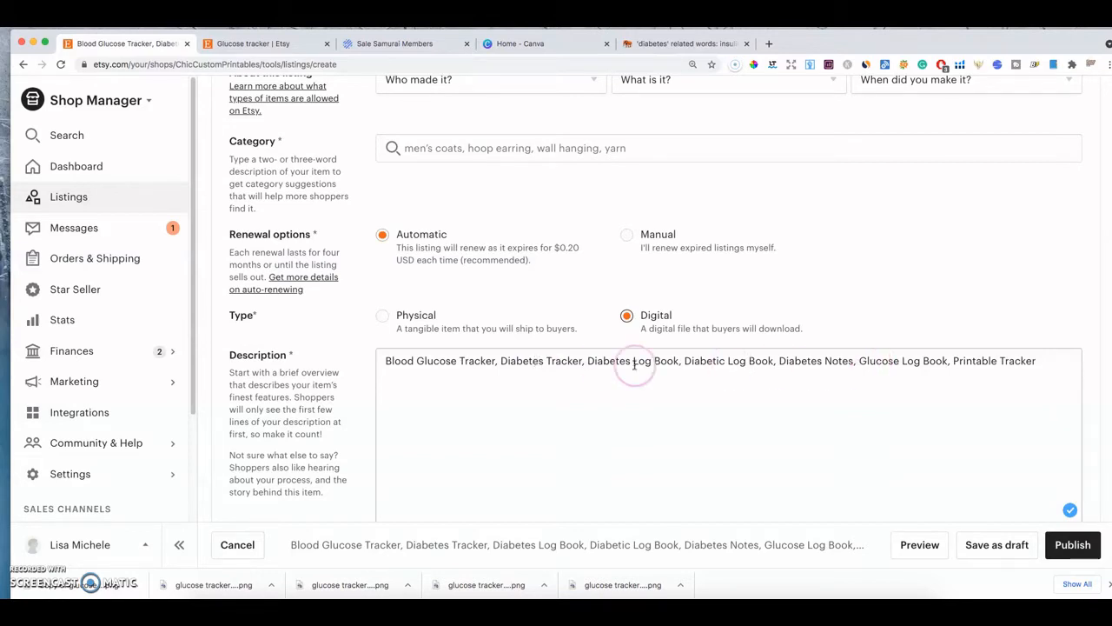
click(1051, 364)
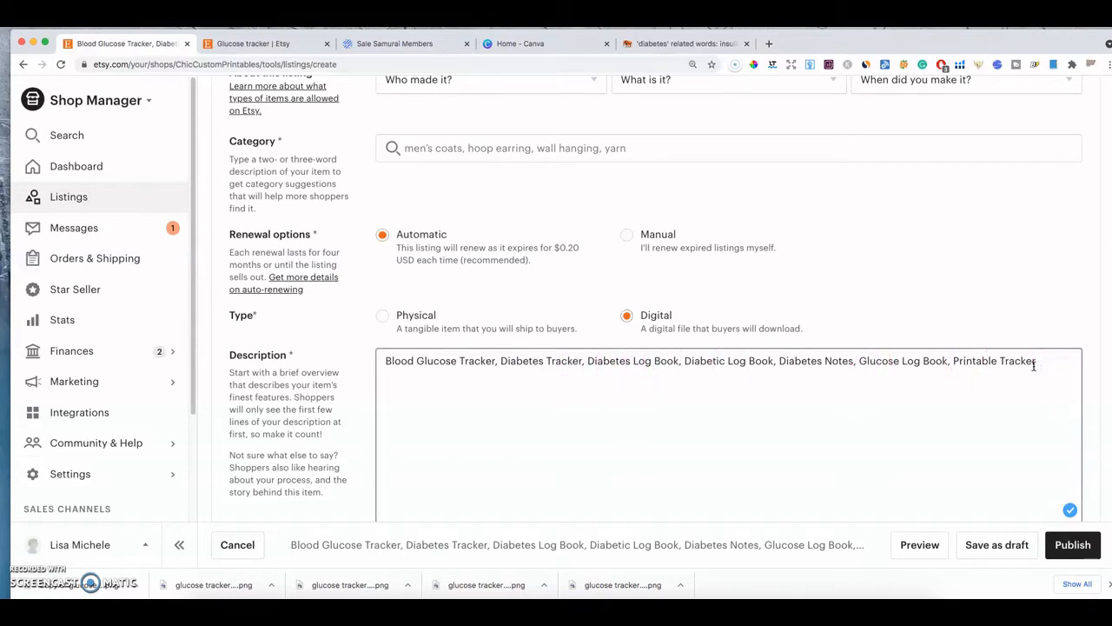
key(Return)
- Fill in the details about the listing as made by "I did", "A finished product" and "Made To Order"
scroll(951, 354, up, 7)
scroll(949, 354, down, 4)
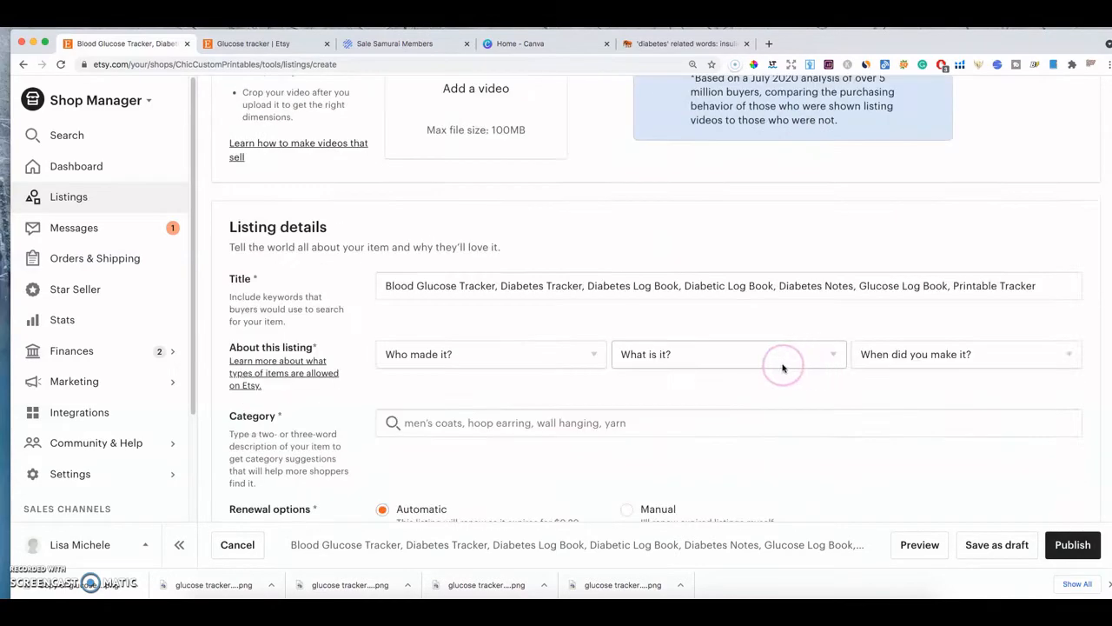
click(591, 347)
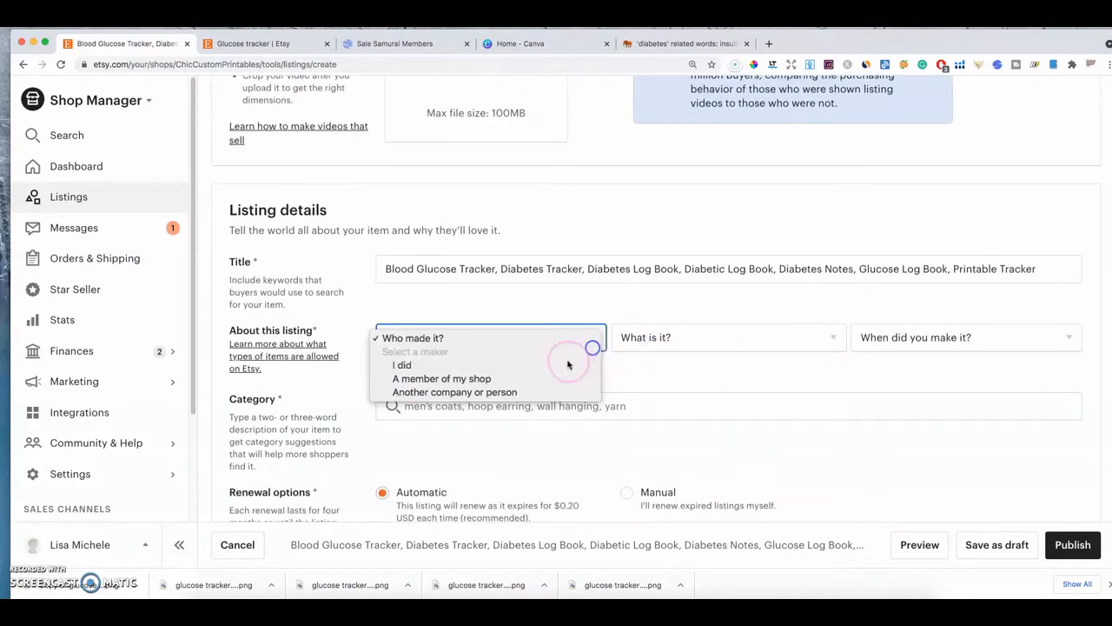
click(565, 362)
click(663, 337)
click(658, 364)
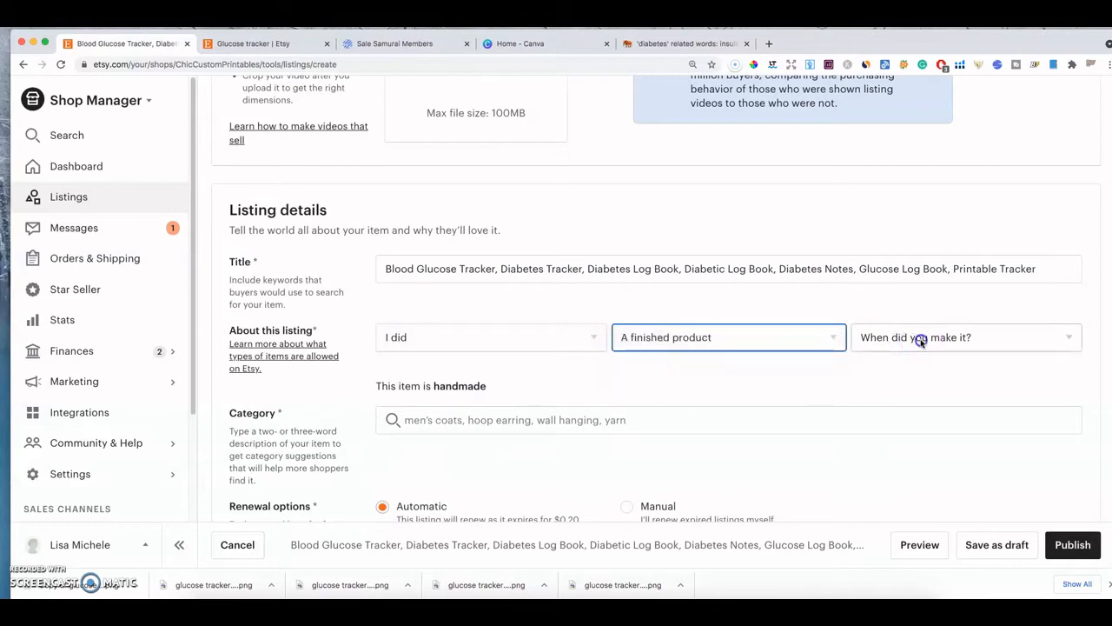
click(921, 337)
click(898, 363)
scroll(564, 443, down, 1)
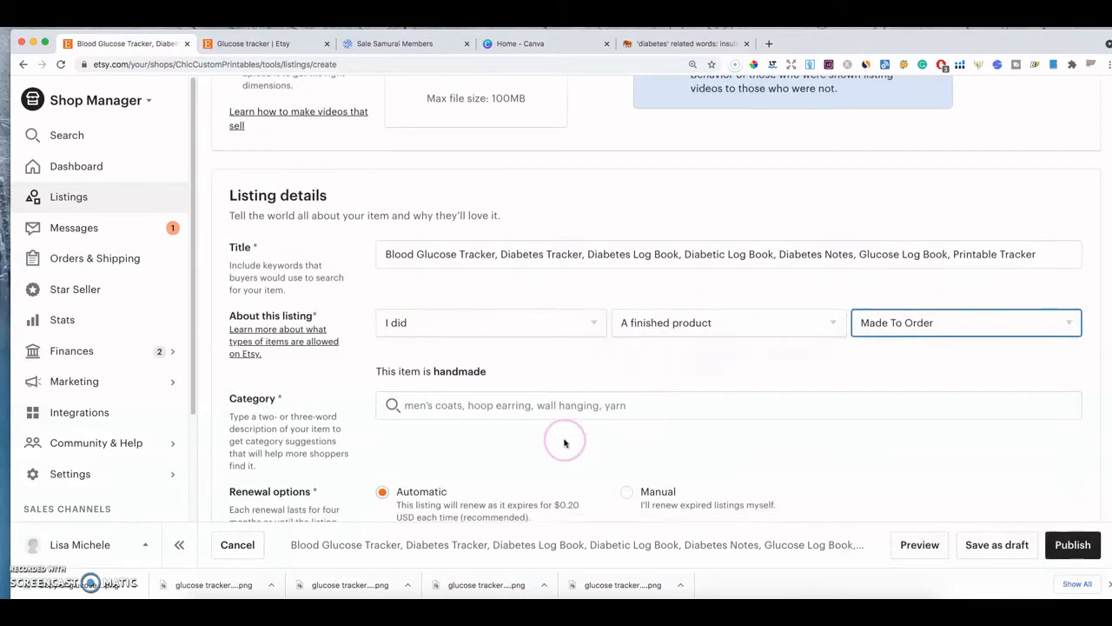
click(510, 395)
click(436, 443)
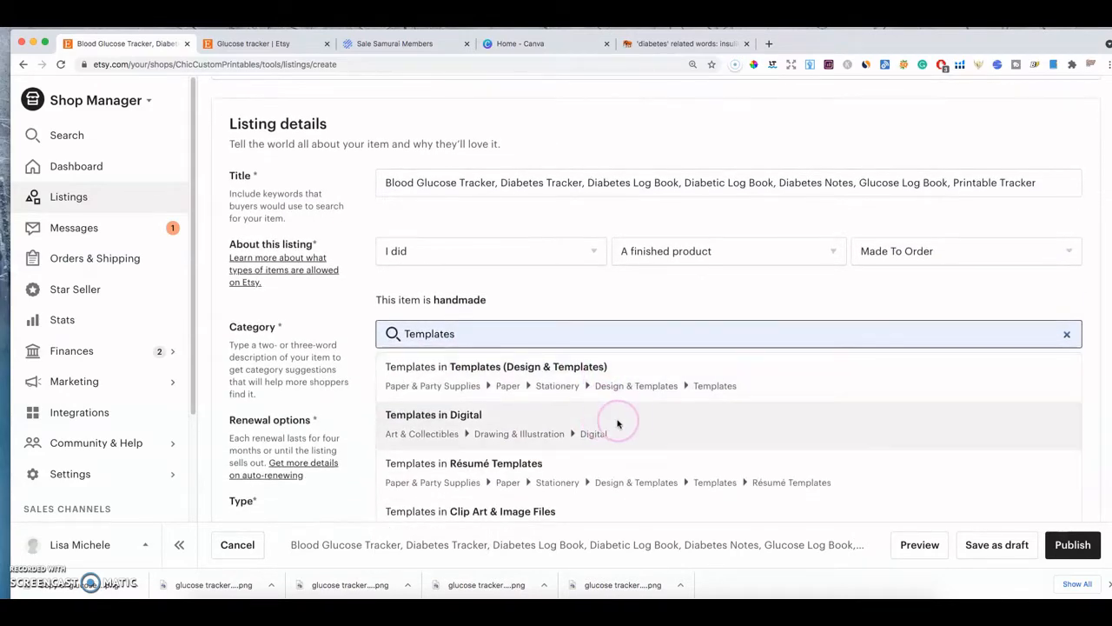
scroll(665, 422, down, 3)
drag(456, 200, 397, 201)
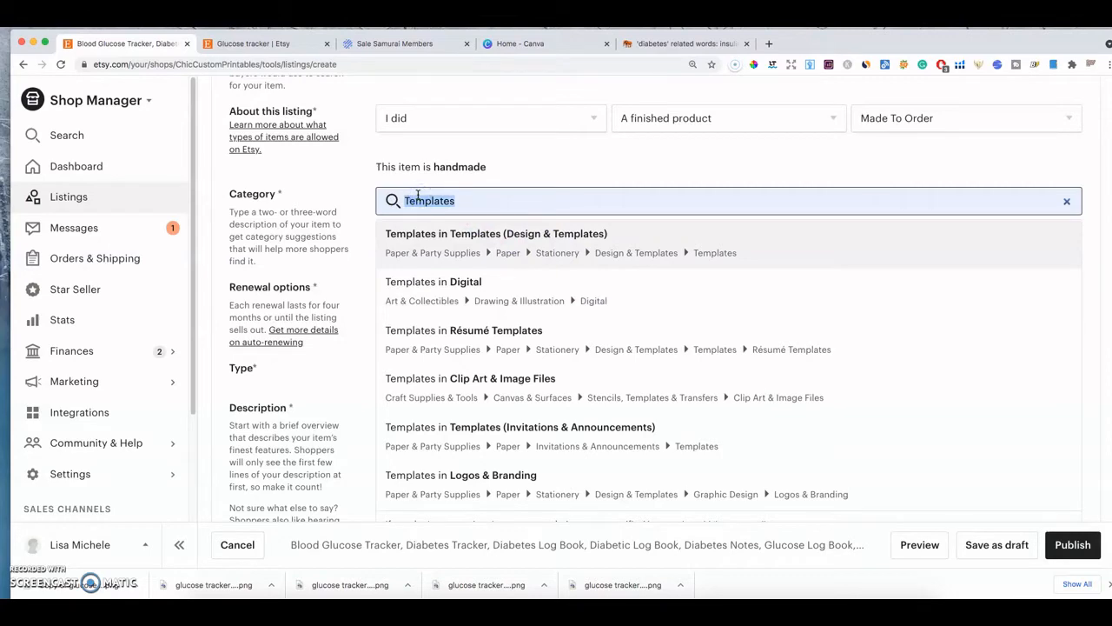
text(tea)
key(BackSpace)
key(BackSpace)
key(BackSpace)
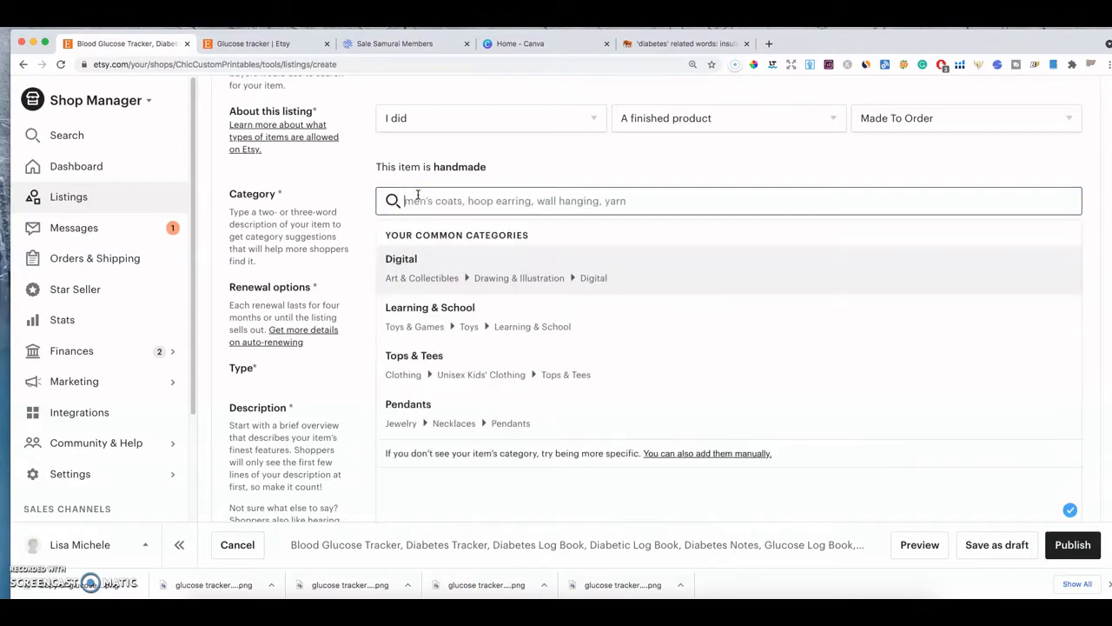
- Search the categories for "health" and choose Journals & Notebooks under Blank Books as the listing's category
text(health)
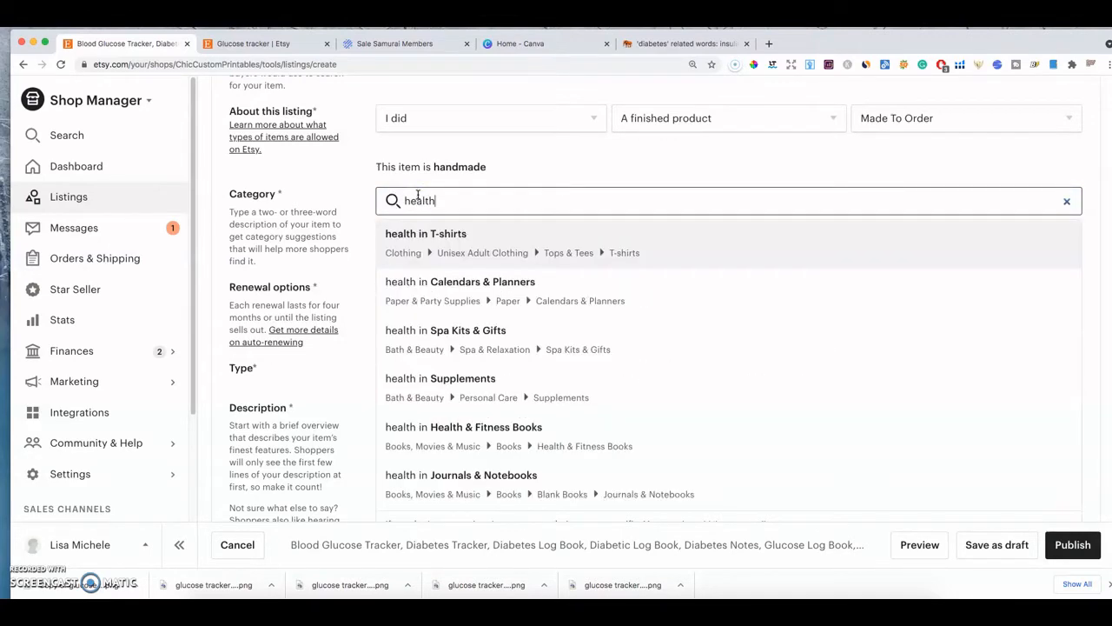
scroll(550, 408, down, 3)
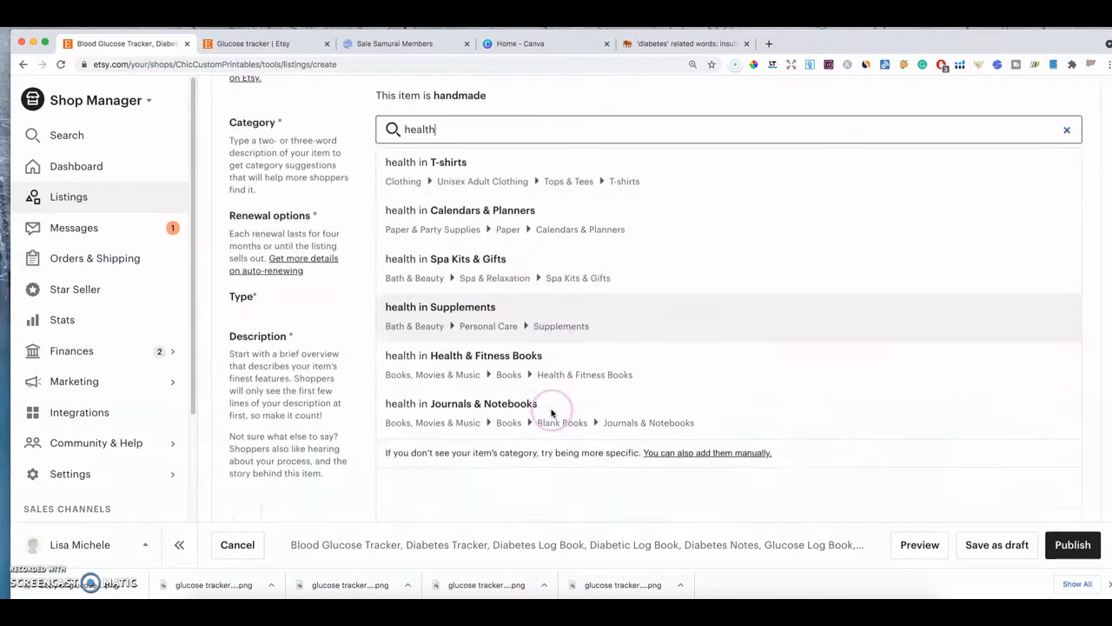
click(539, 386)
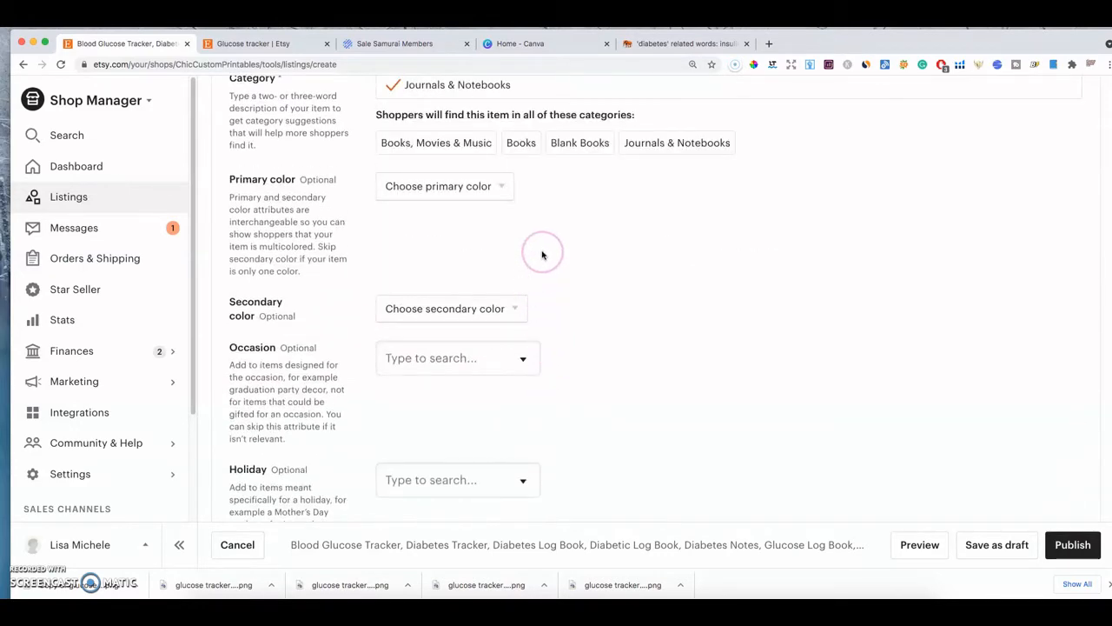
scroll(548, 312, down, 12)
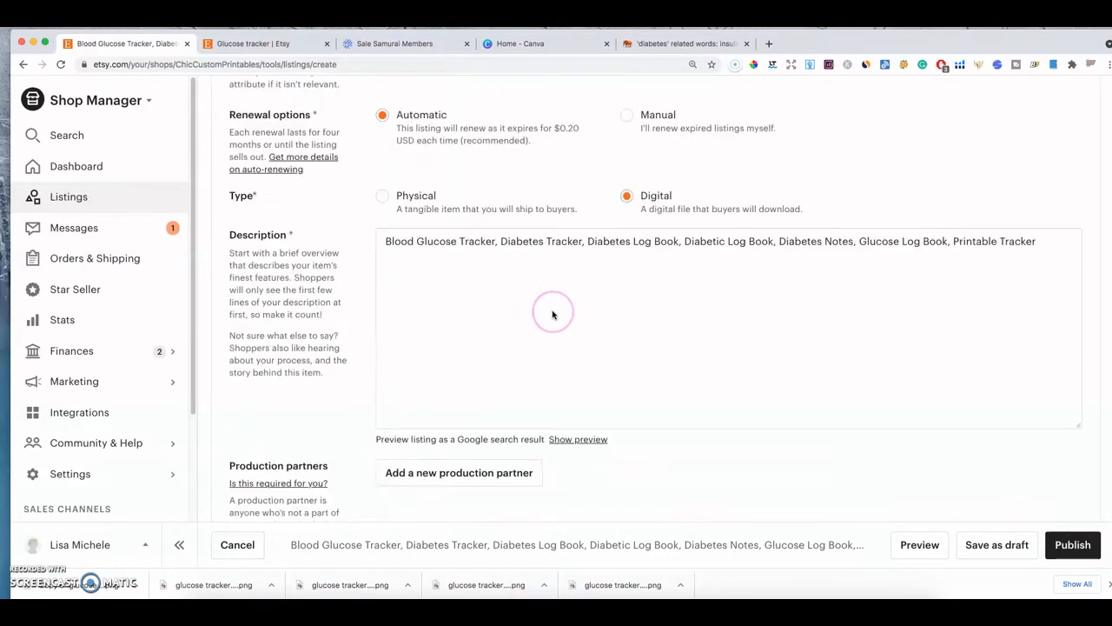
scroll(552, 311, down, 6)
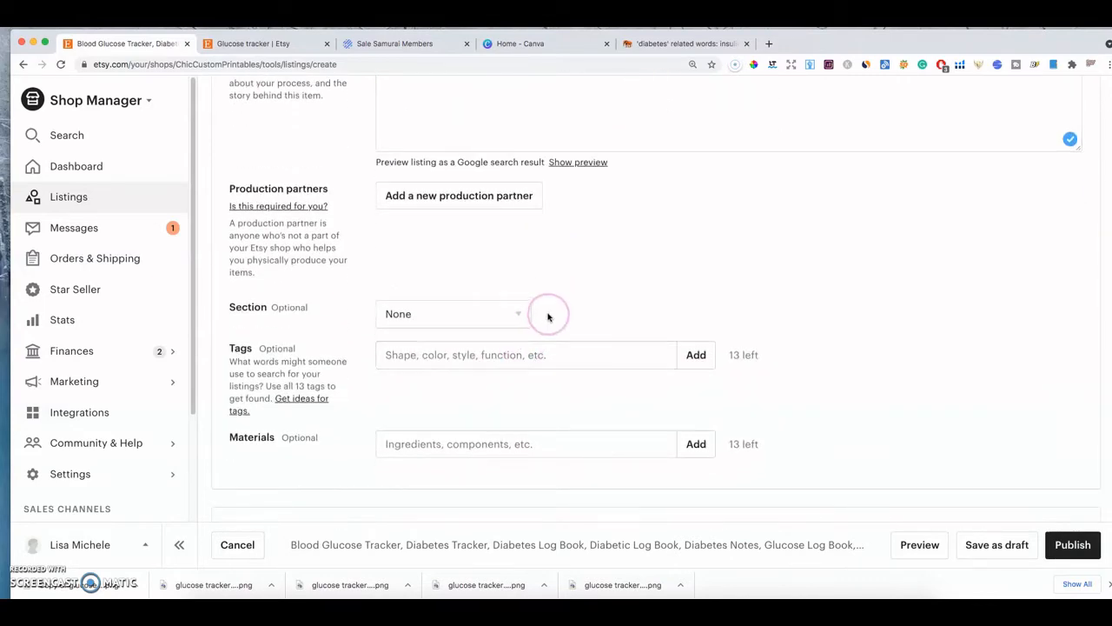
scroll(735, 258, up, 20)
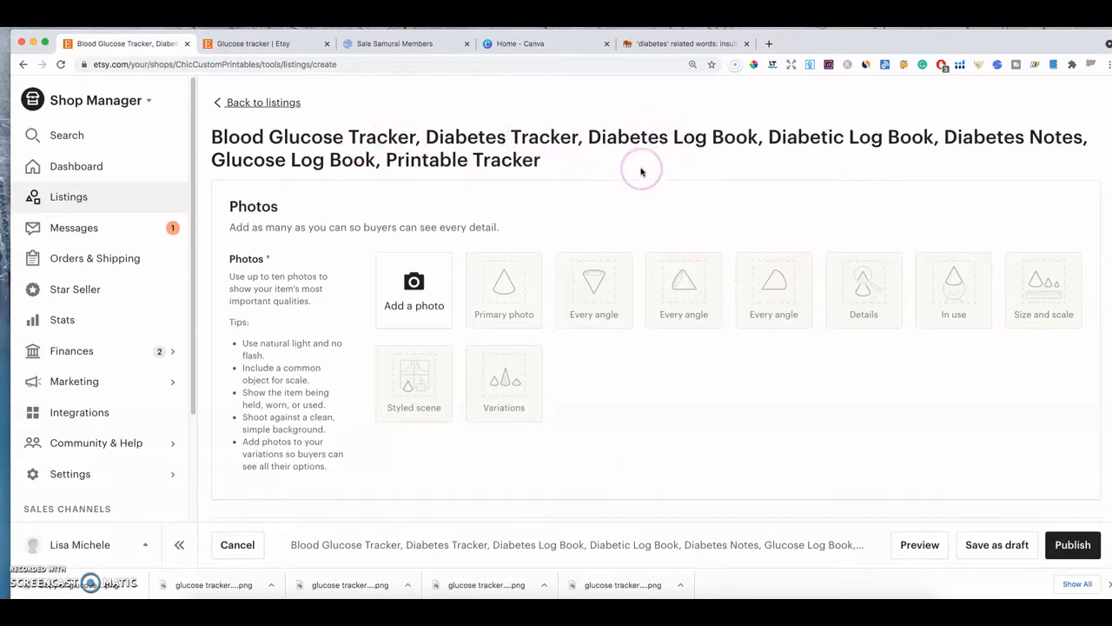
- Add "blood glucose" as the listing's first tag, shortening the phrase "blood glucose tracker"
scroll(616, 248, down, 10)
scroll(581, 350, down, 10)
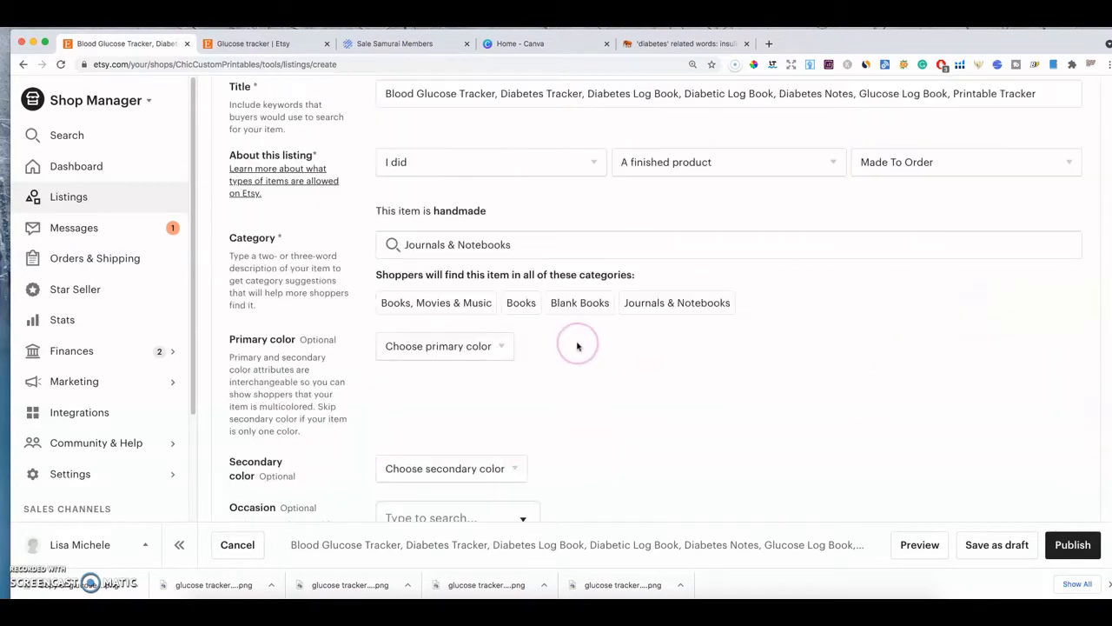
scroll(581, 338, down, 8)
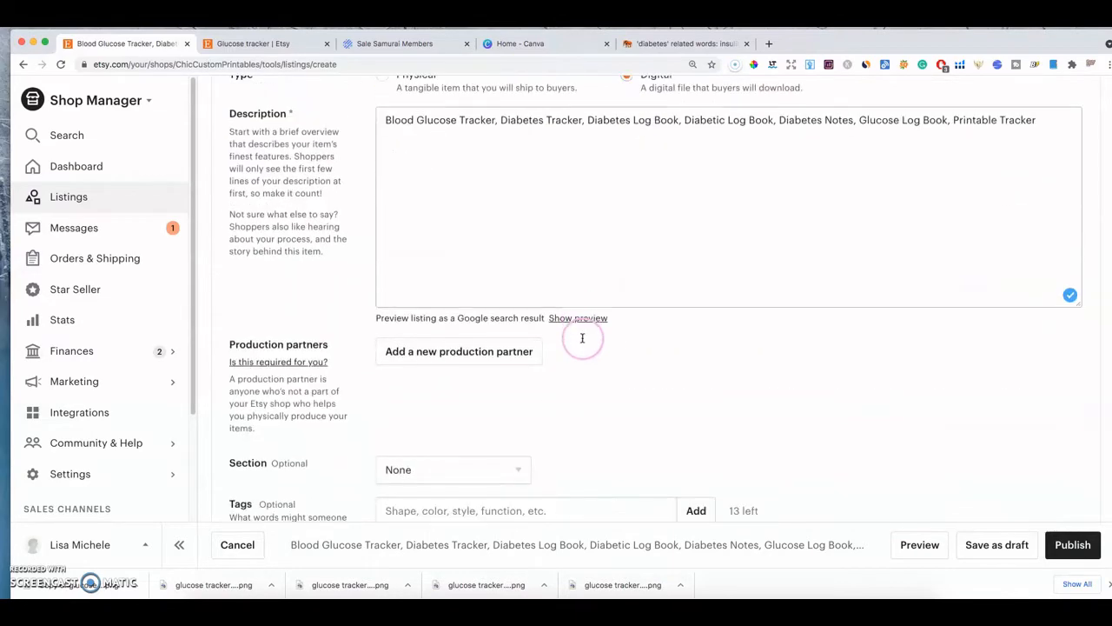
scroll(597, 337, up, 15)
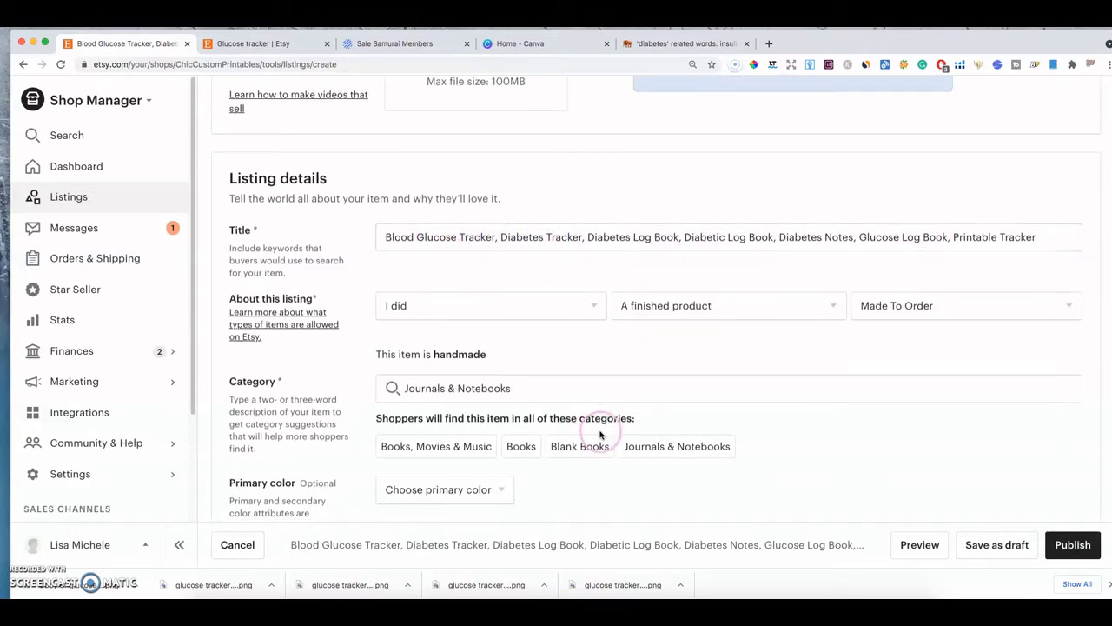
scroll(600, 426, down, 15)
click(527, 359)
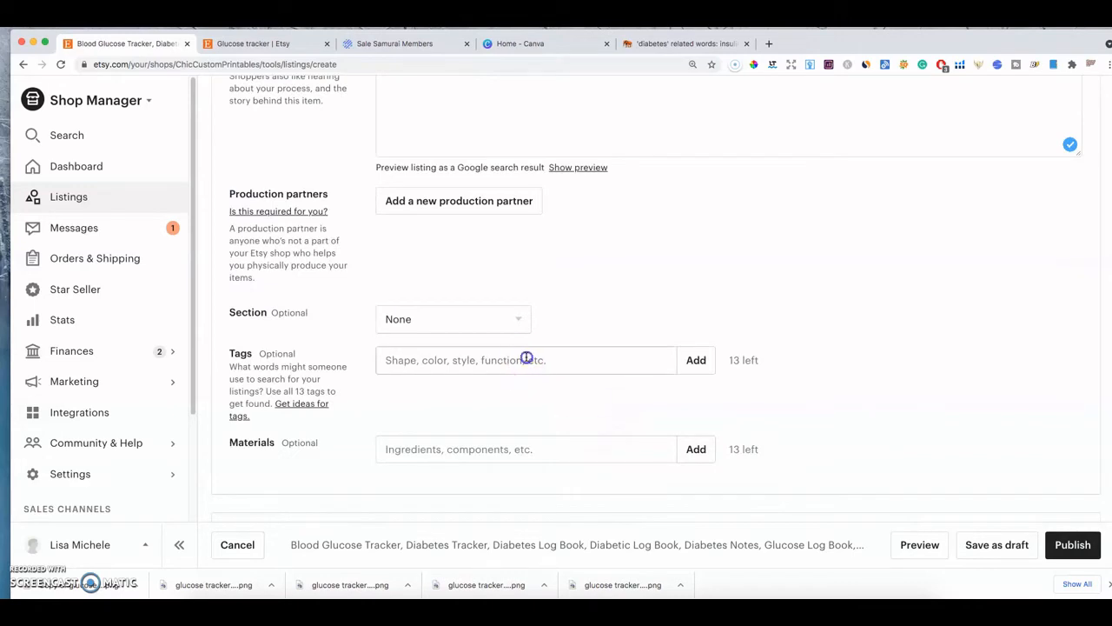
text(blood glucose tracker)
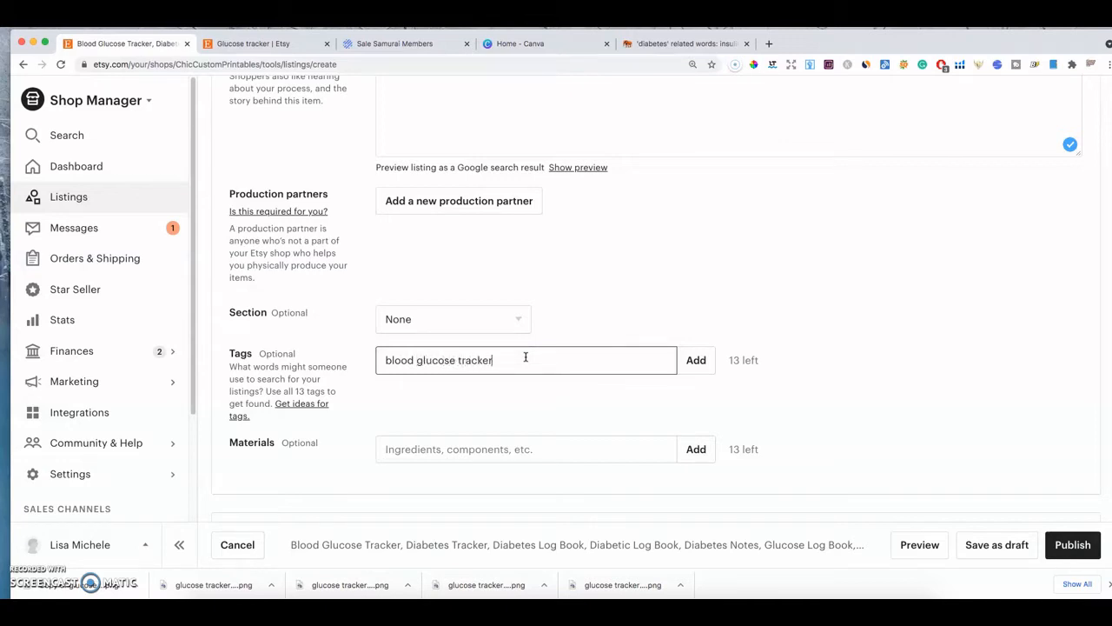
key(Return)
key(BackSpace)
key(Return)
- Add "Glucose tracker" as a second tag of the listing
text(Gl)
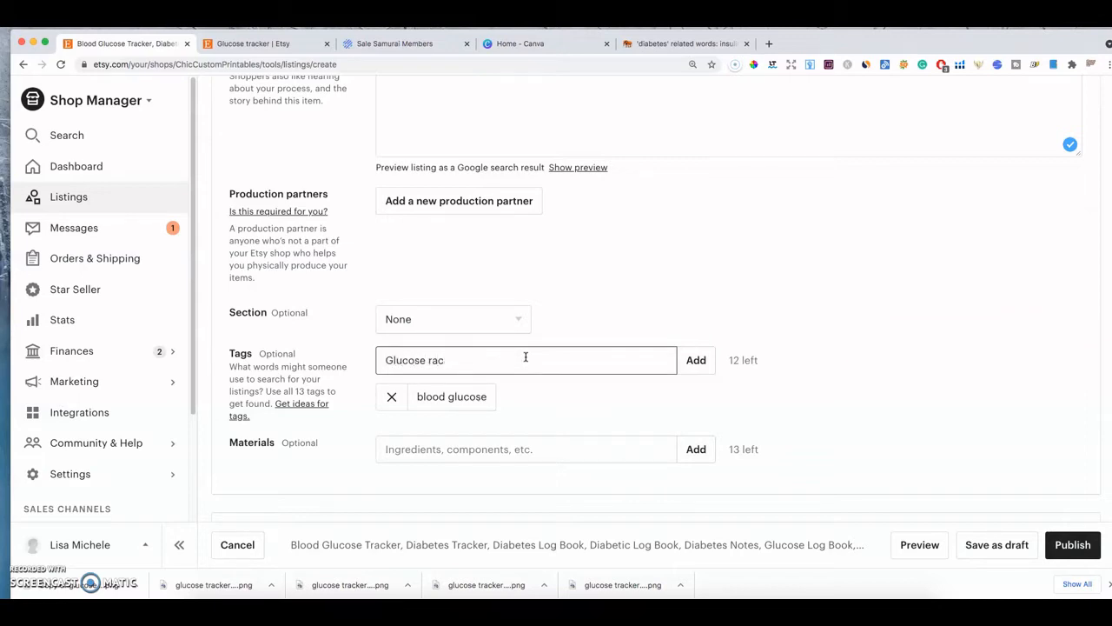
text(ucose tracker)
key(Return)
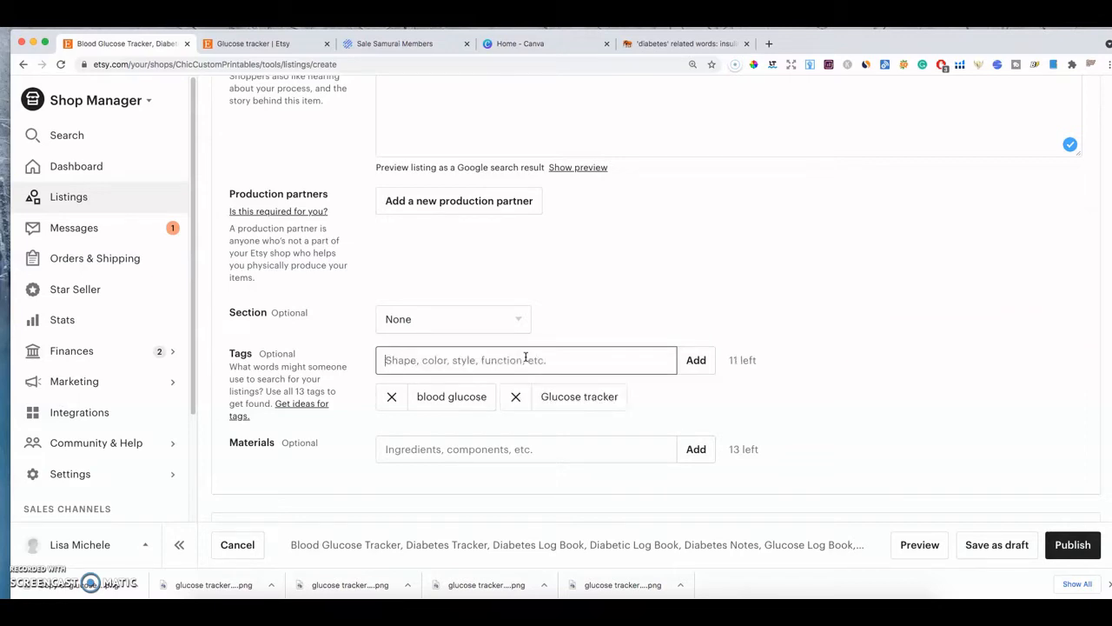
- Check the keywords in the listing title and add "diabetes tracker" as a tag
scroll(513, 355, down, 4)
scroll(521, 354, up, 10)
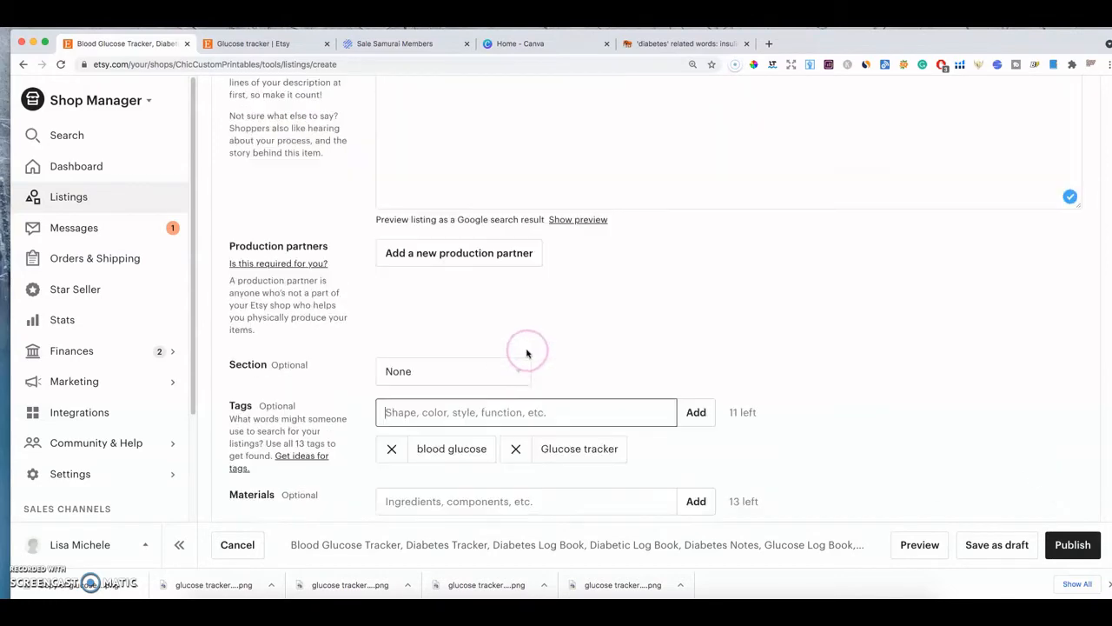
scroll(531, 356, up, 10)
scroll(613, 405, down, 15)
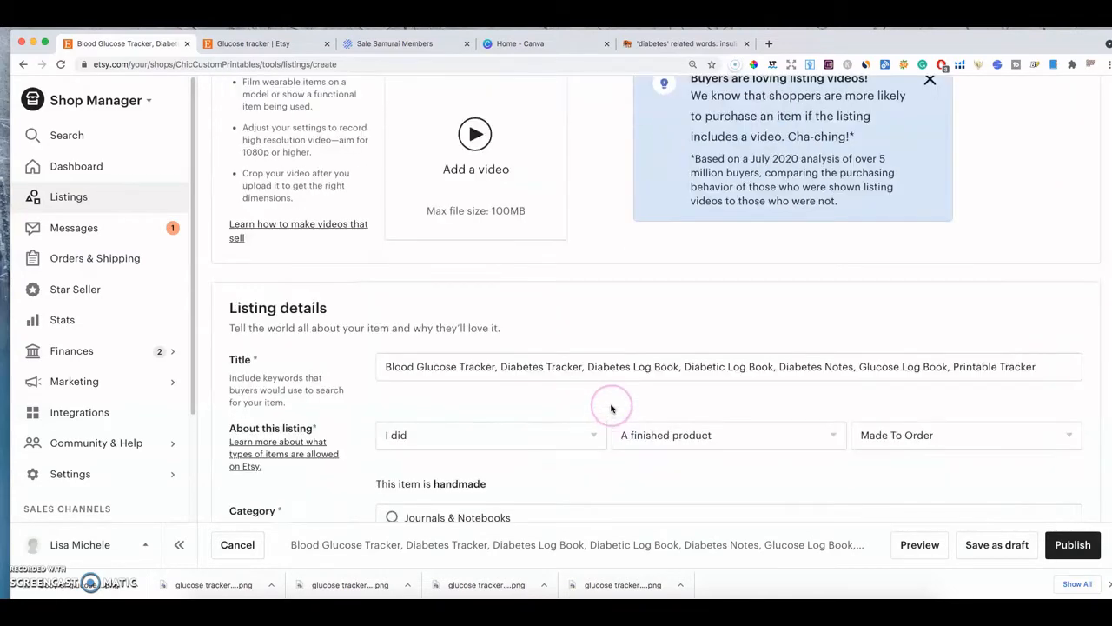
scroll(607, 405, down, 5)
click(492, 236)
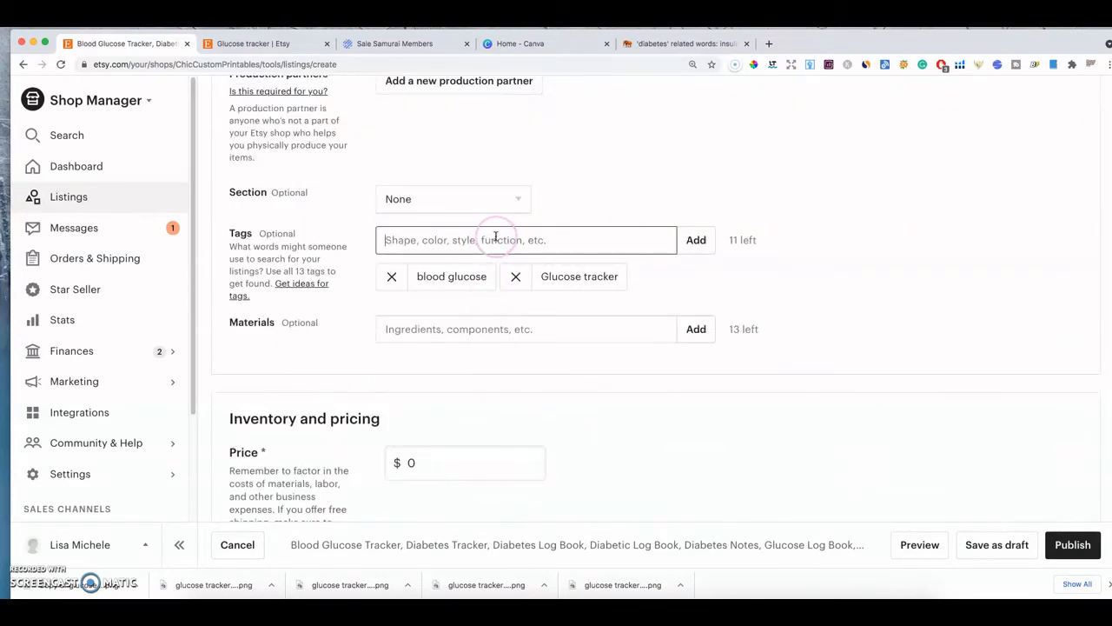
text(diabetes tracker)
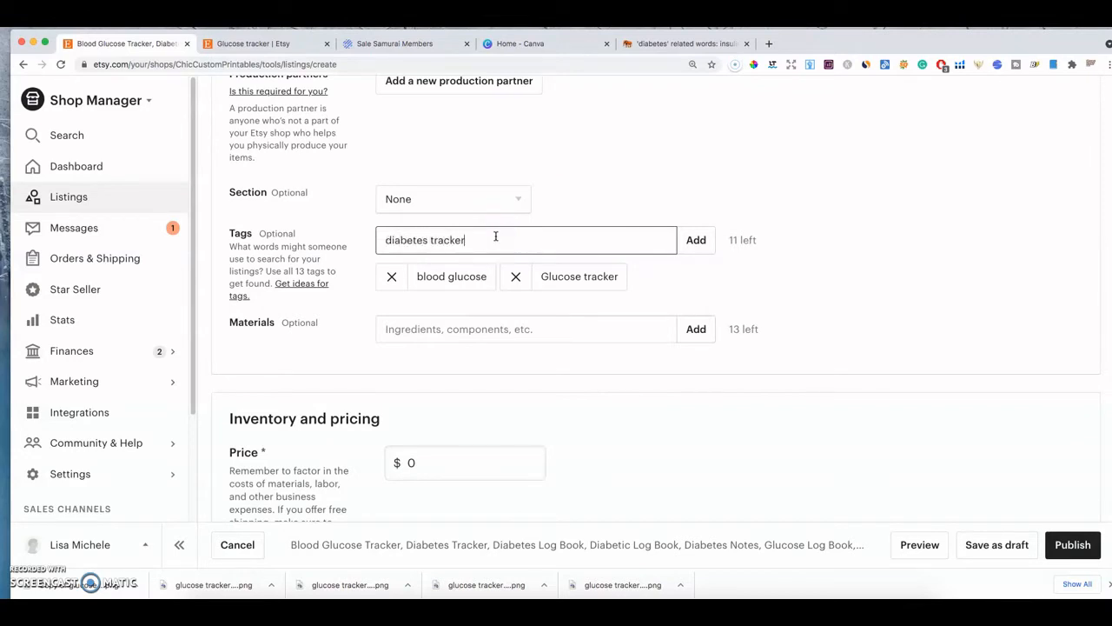
key(Return)
- Replace "Diabetic Log Book" with "Diabetic Journal" in the listing title
scroll(521, 234, up, 10)
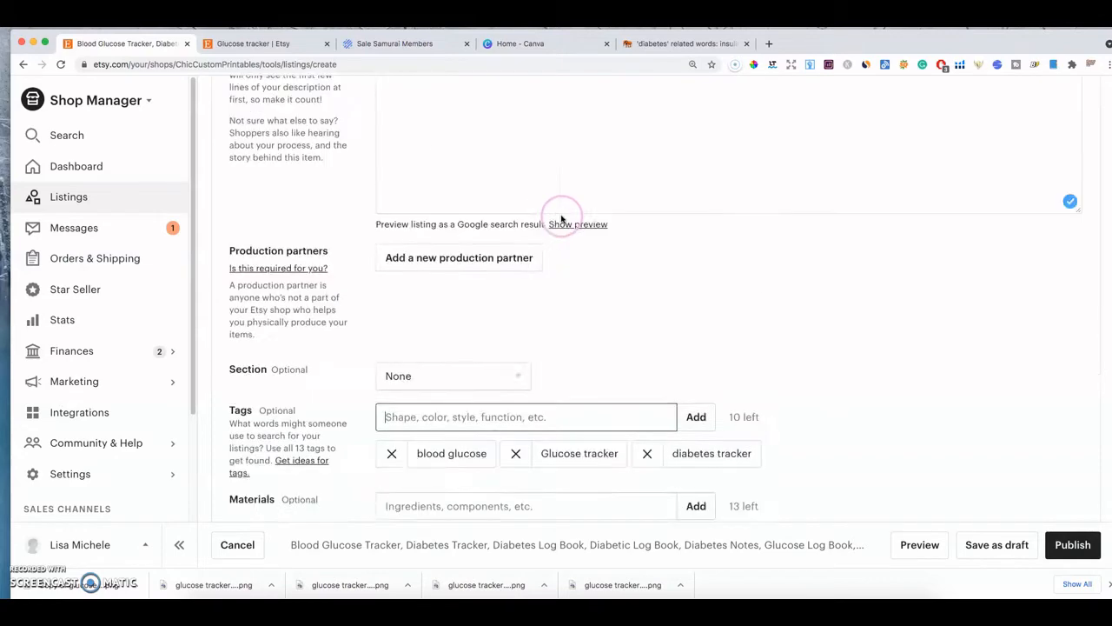
scroll(666, 372, down, 5)
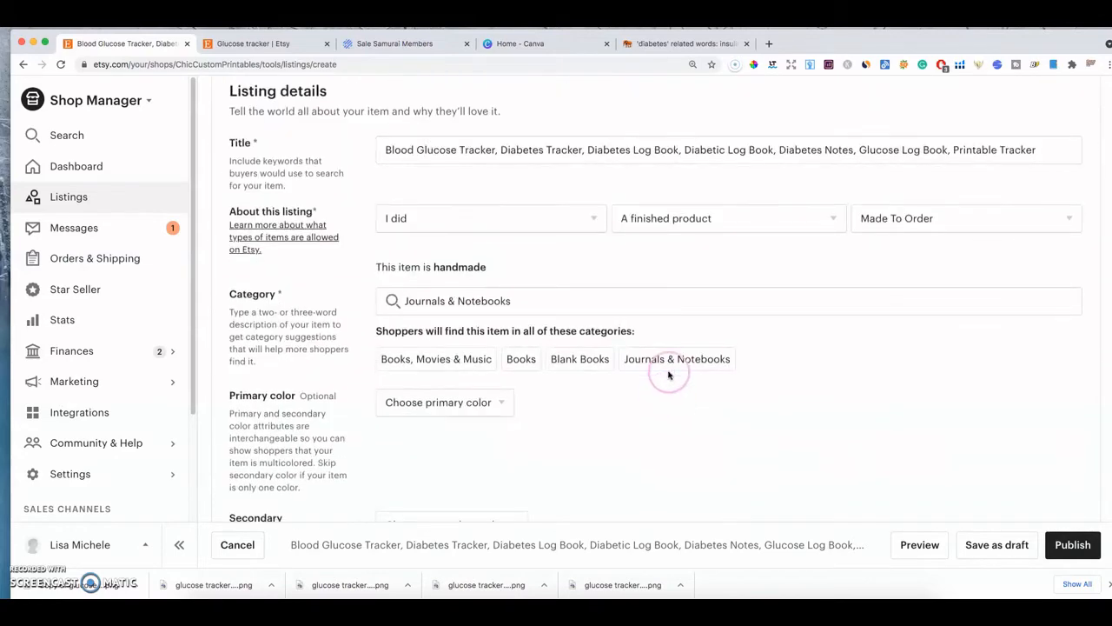
triple_click(773, 150)
click(773, 149)
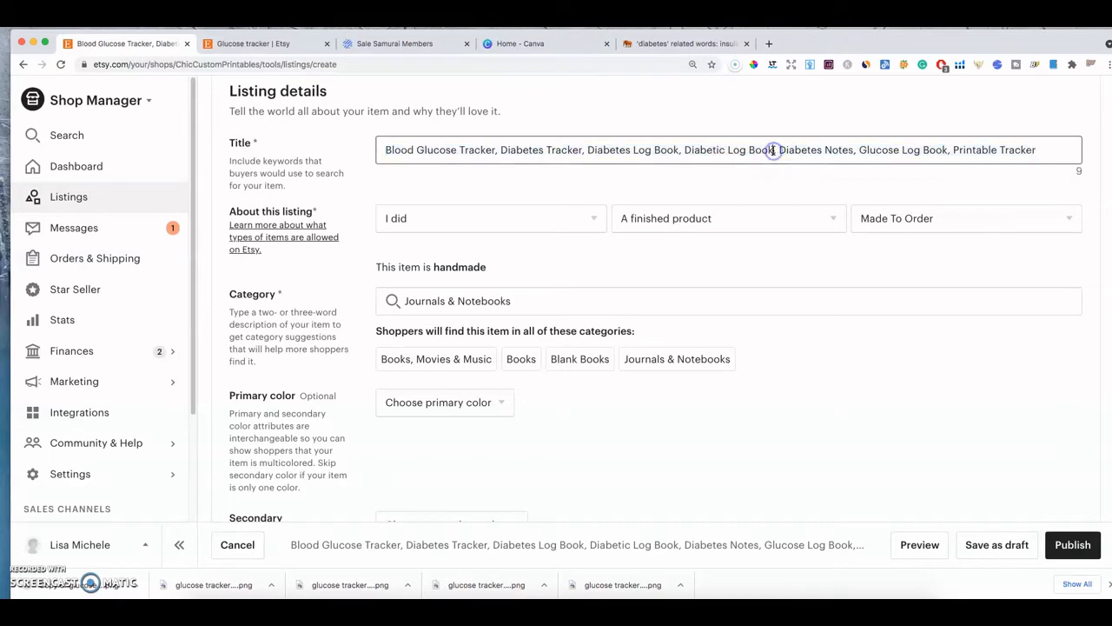
key(BackSpace)
key(BackSpace)
key(BackSpace)
key(BackSpace)
key(BackSpace)
key(BackSpace)
key(BackSpace)
key(BackSpace)
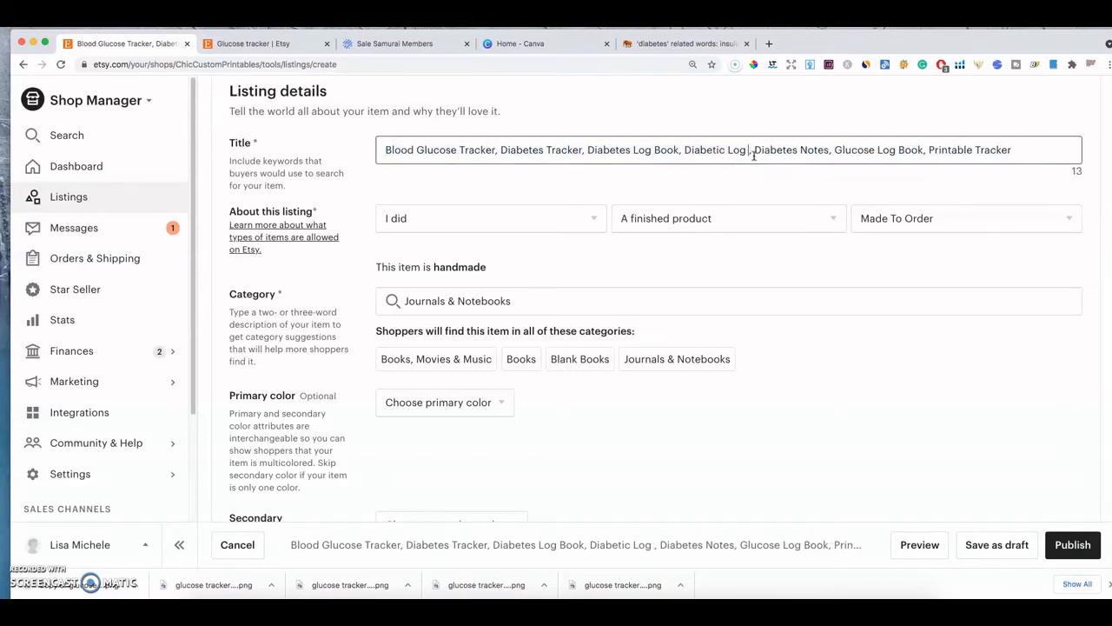
text(Journal)
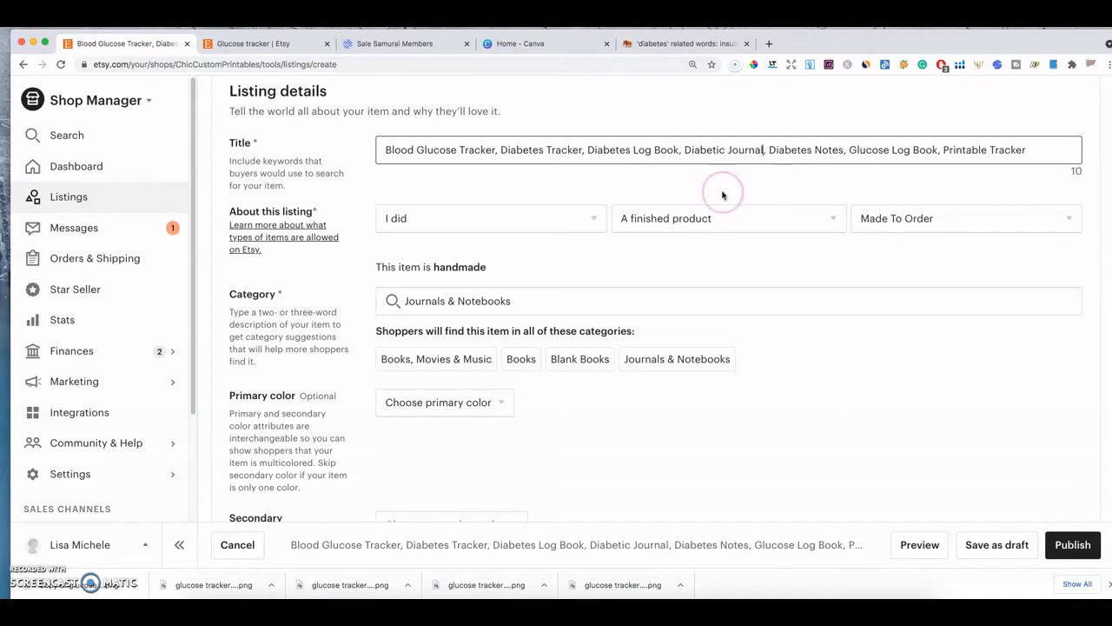
- Add "diabetes log book" to the listing's tags
scroll(561, 268, down, 15)
scroll(538, 299, down, 2)
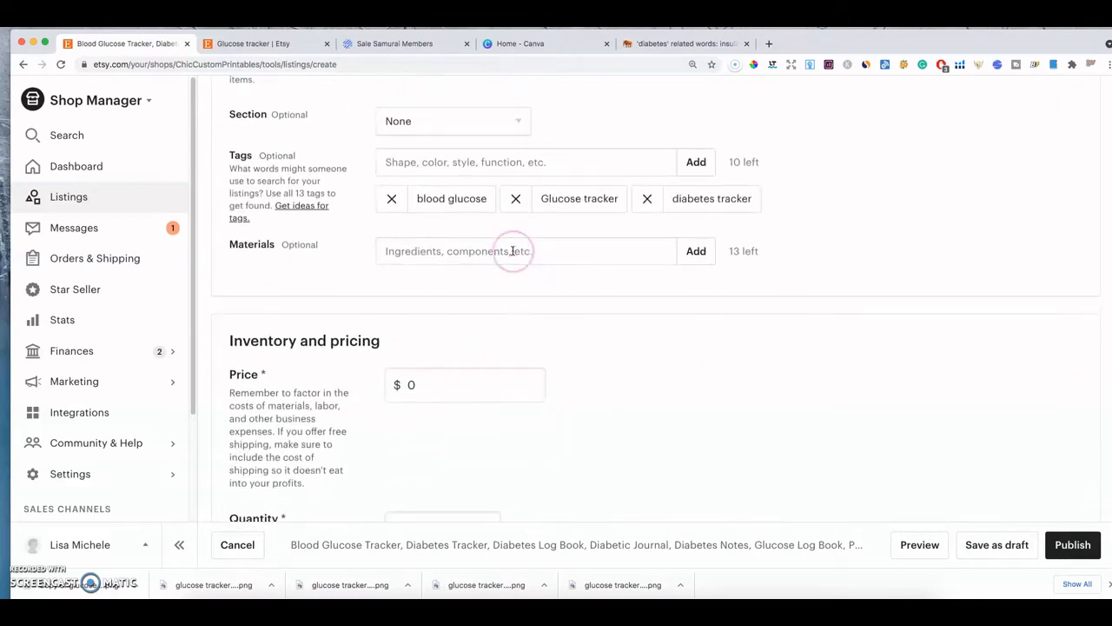
click(442, 159)
text(diabetes log book)
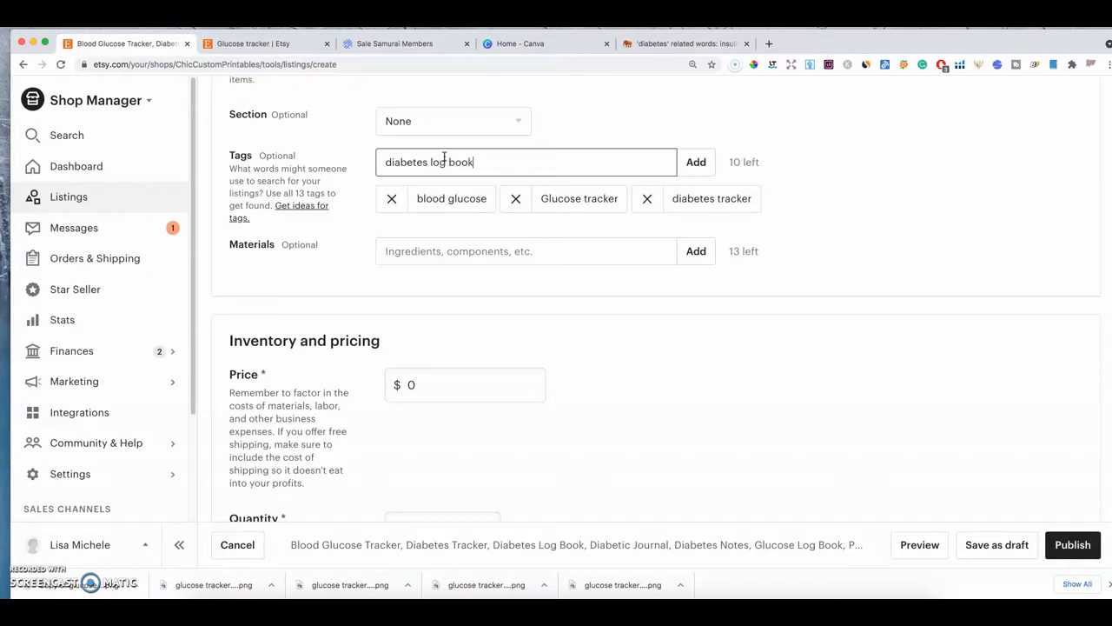
key(Return)
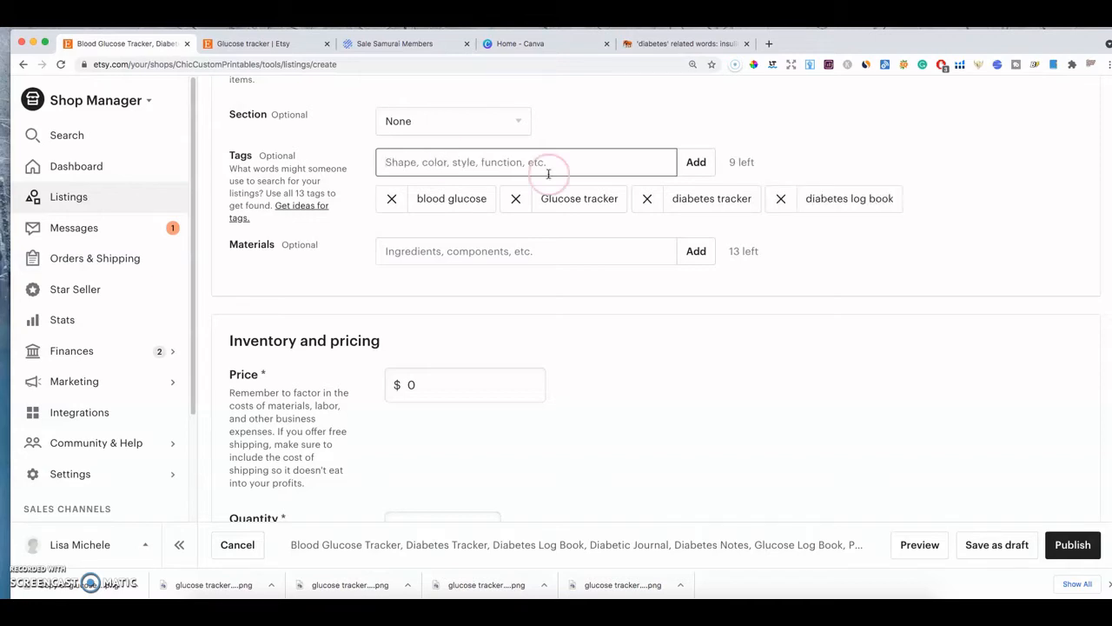
- Check the remaining keywords in the title and add "diabetes notes" to the listing's tags
scroll(608, 182, up, 3)
scroll(711, 323, up, 10)
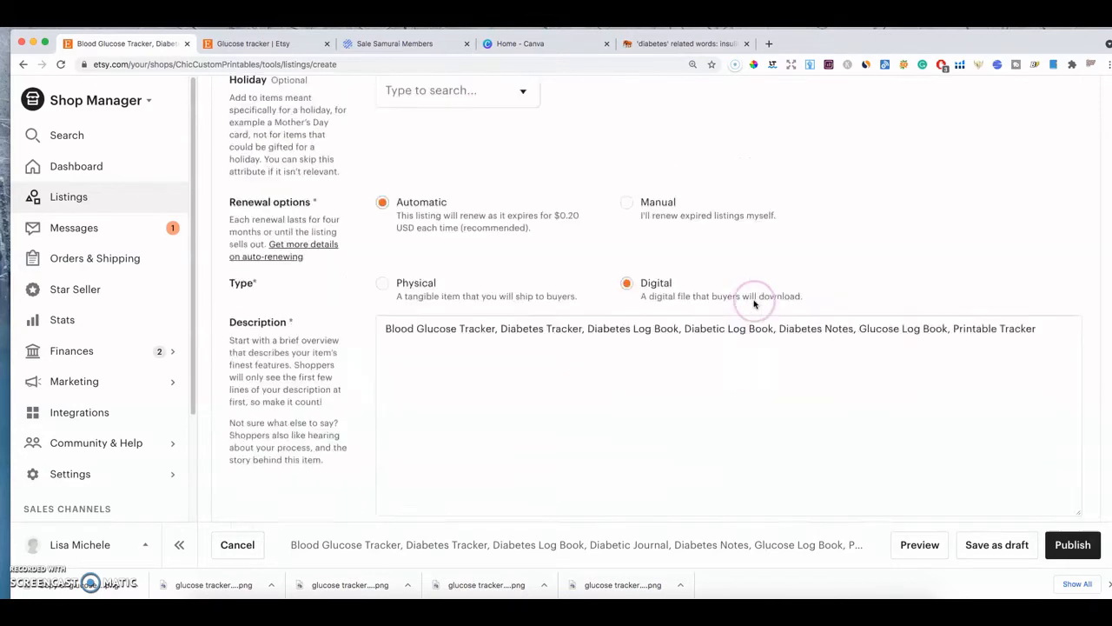
scroll(757, 299, down, 5)
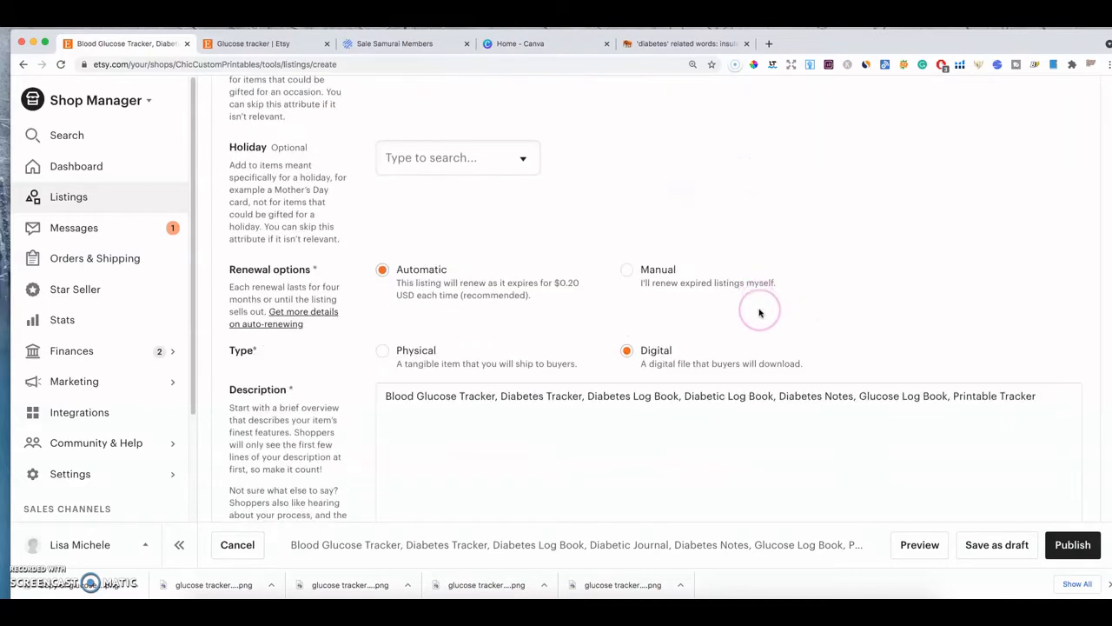
scroll(742, 355, down, 1)
click(739, 371)
scroll(737, 349, up, 15)
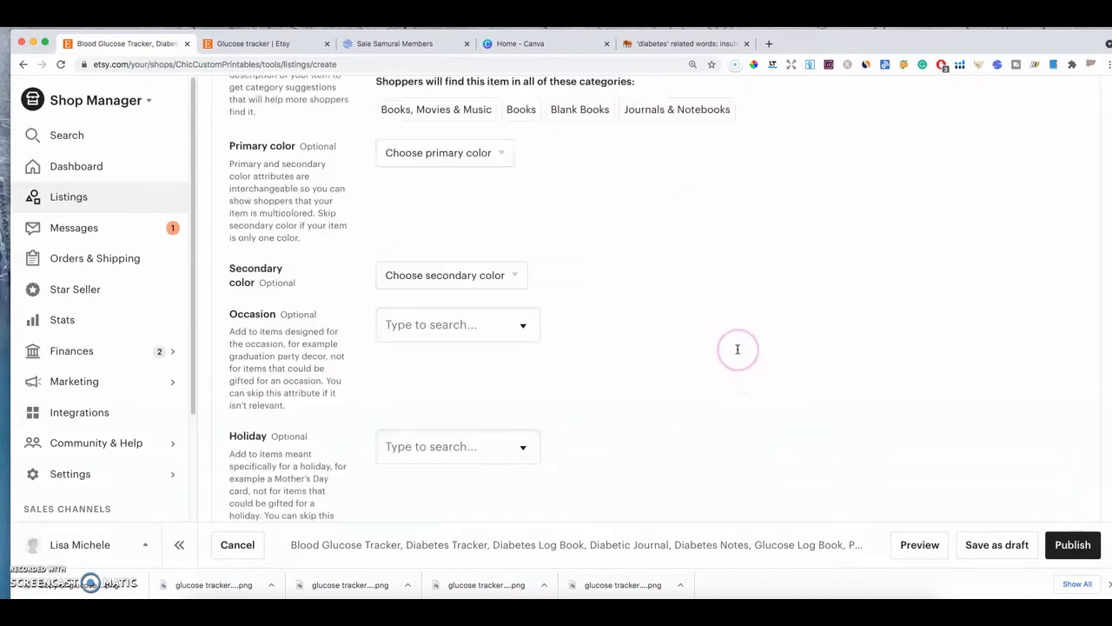
scroll(765, 389, down, 1)
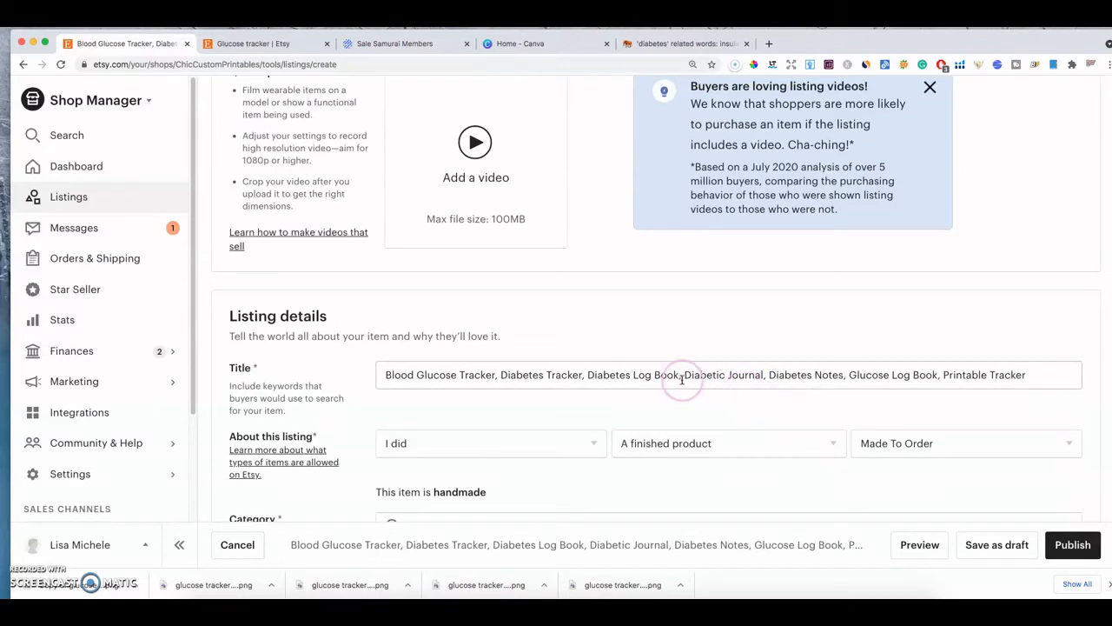
scroll(677, 374, down, 14)
scroll(678, 380, down, 9)
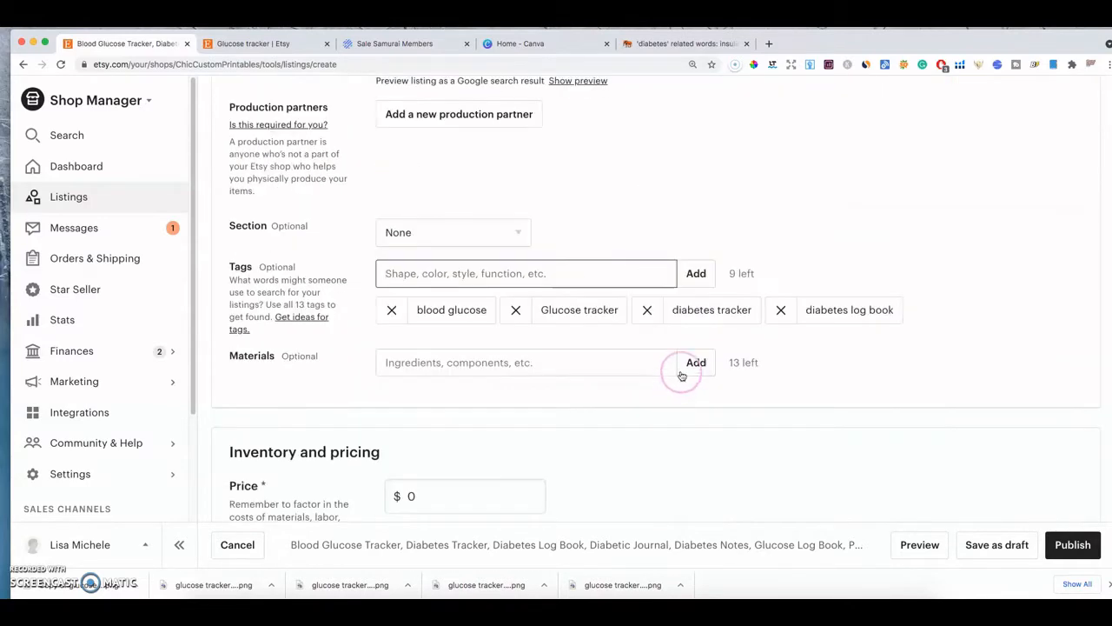
click(518, 272)
text(diabetes)
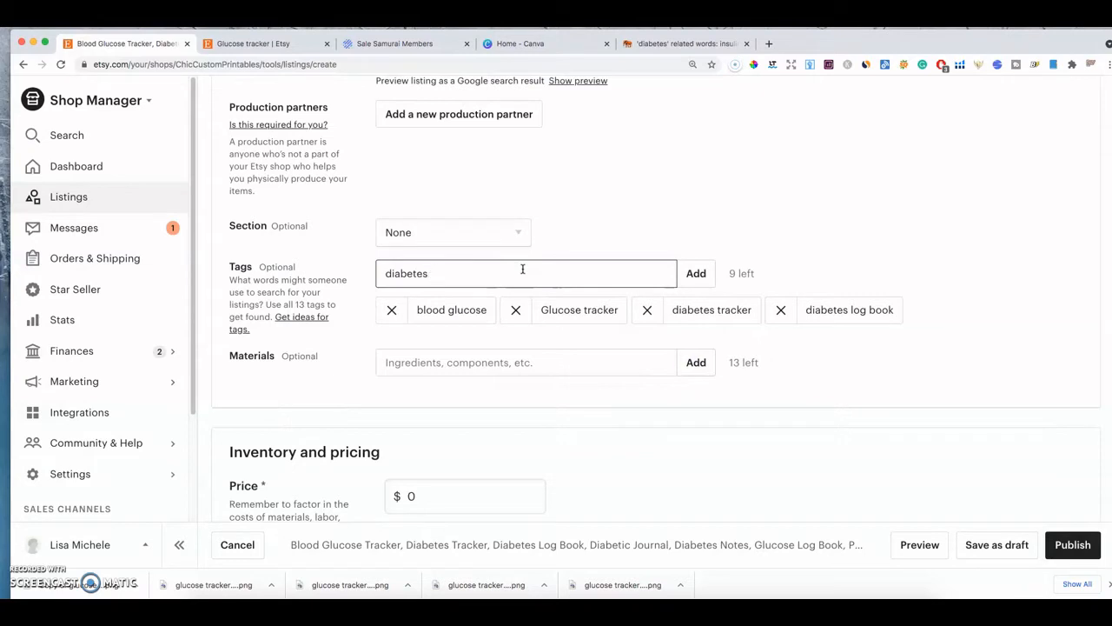
text( notes)
key(Return)
- Add the tags "glucose log" and "printable tracker" to the listing
text(glucose log)
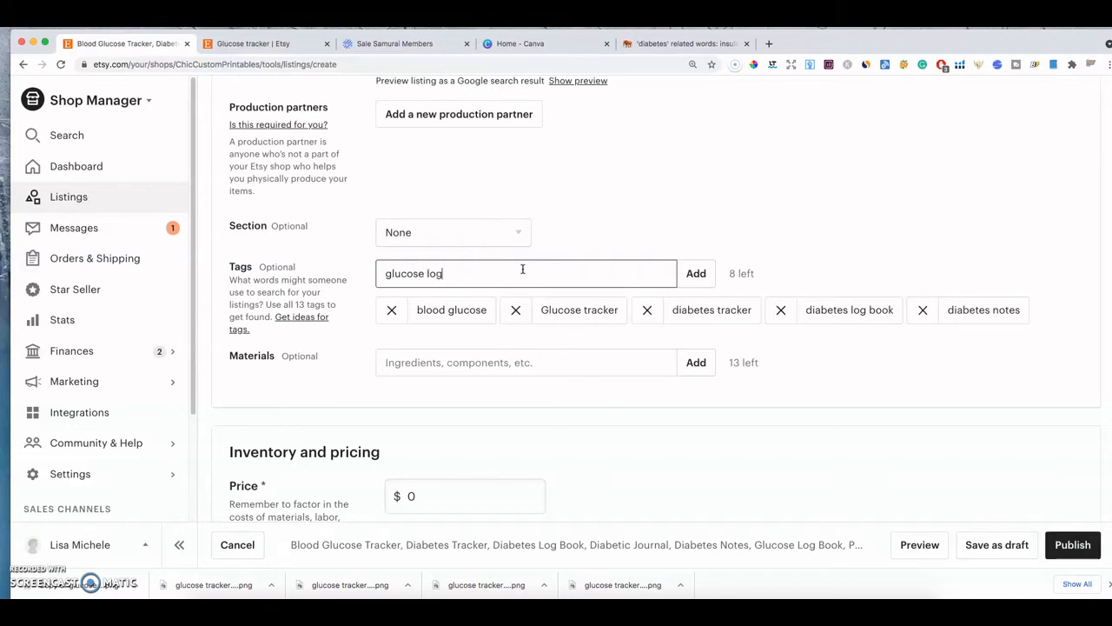
key(Return)
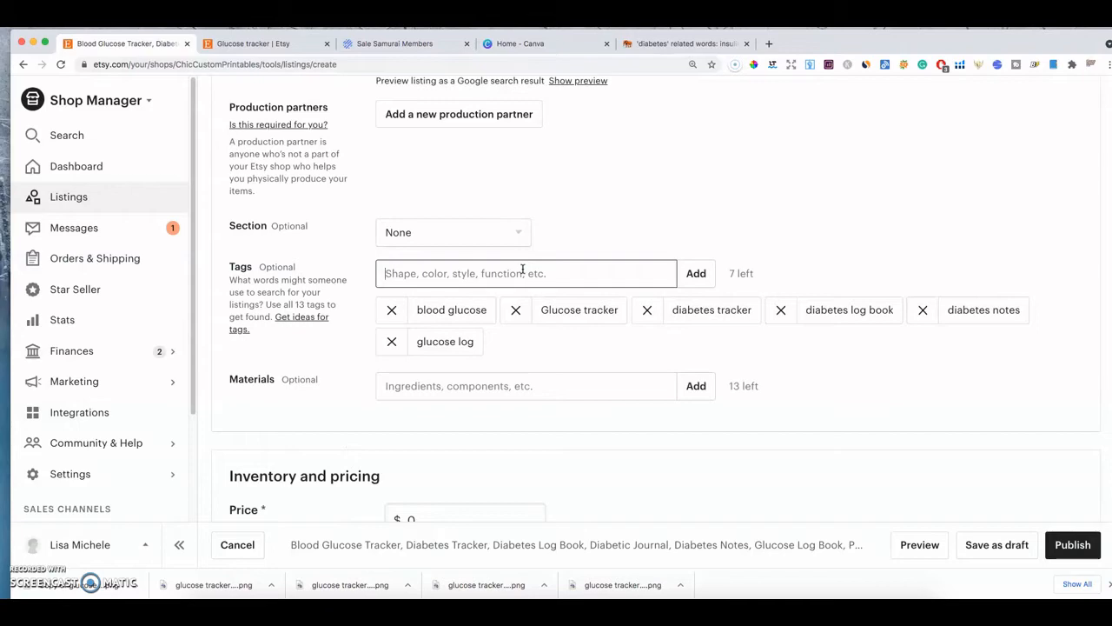
scroll(591, 269, up, 10)
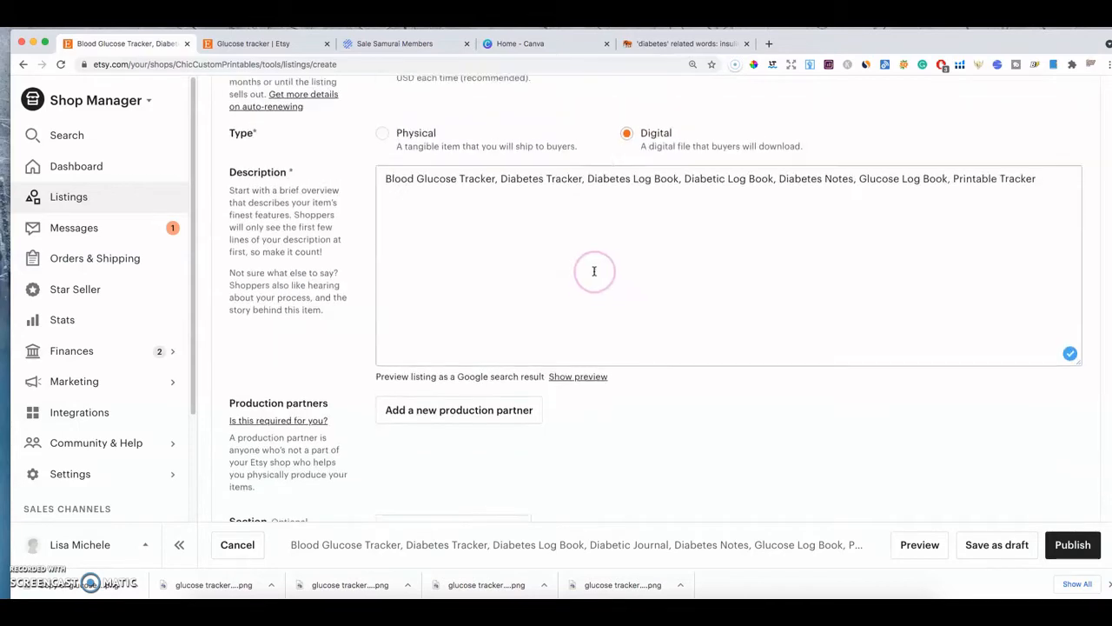
scroll(578, 278, down, 10)
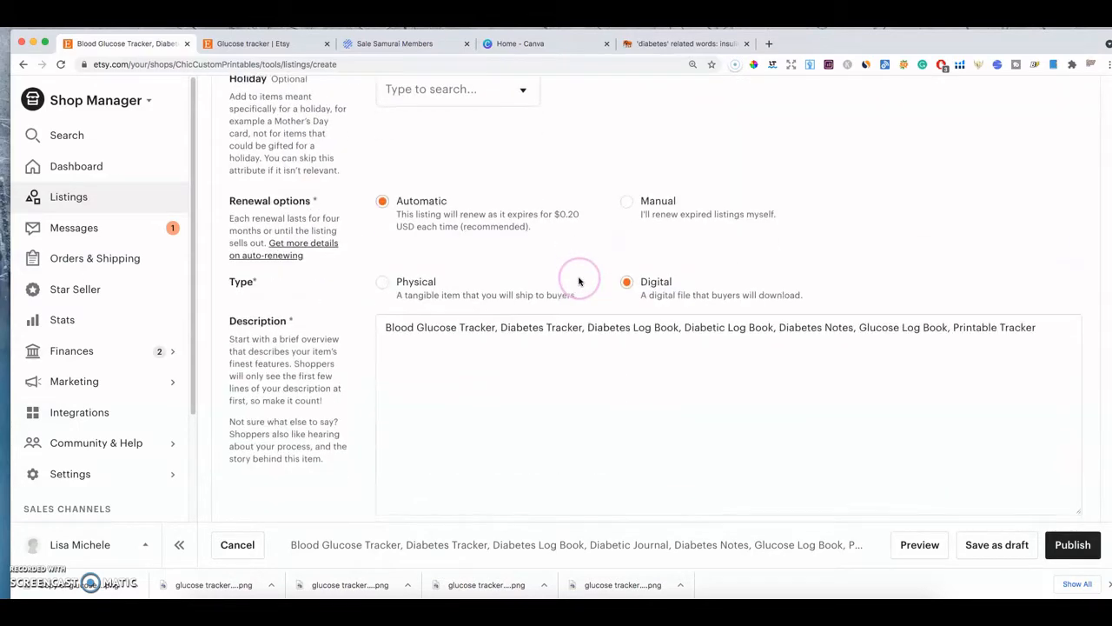
scroll(573, 282, up, 1)
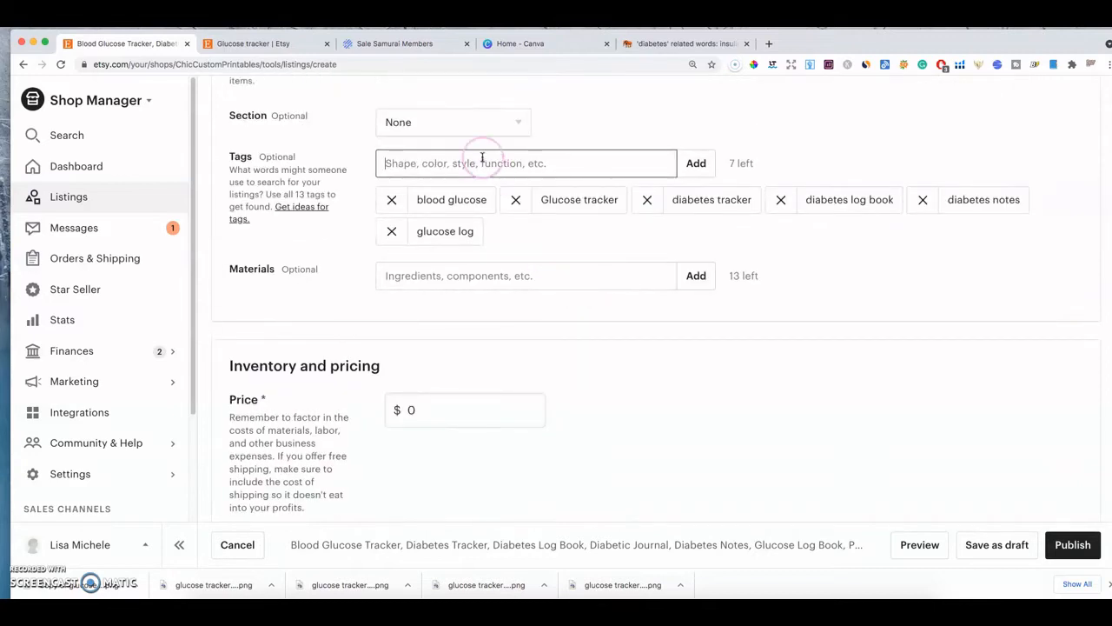
text(pi)
key(Return)
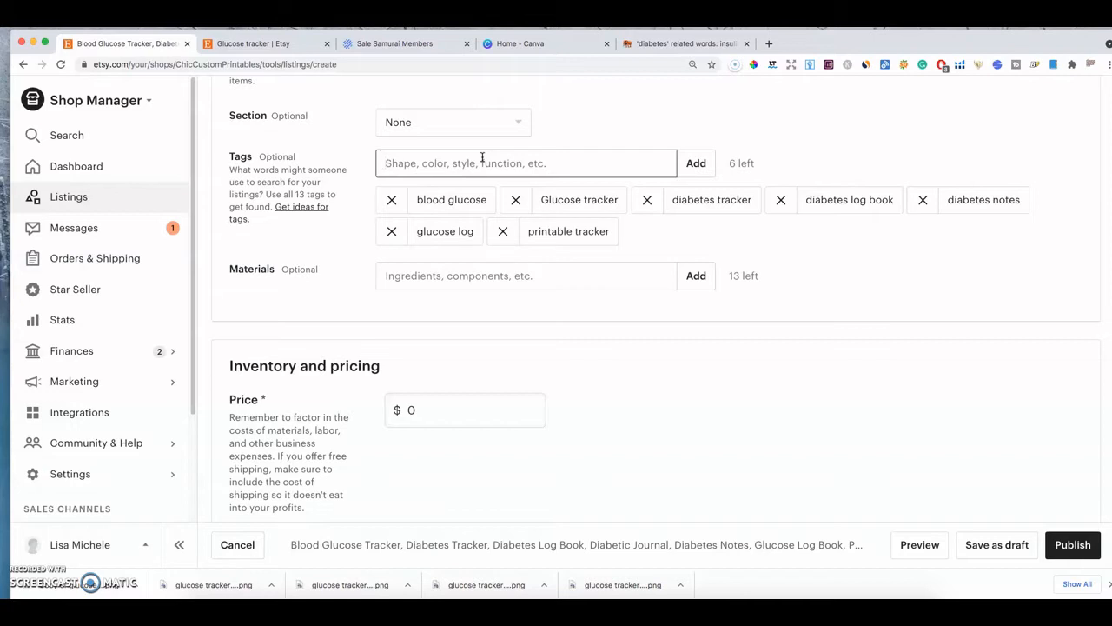
- Add the tags "type 2 diabetes" and "diabetic" to the listing
text(type 2 diabetes)
key(Return)
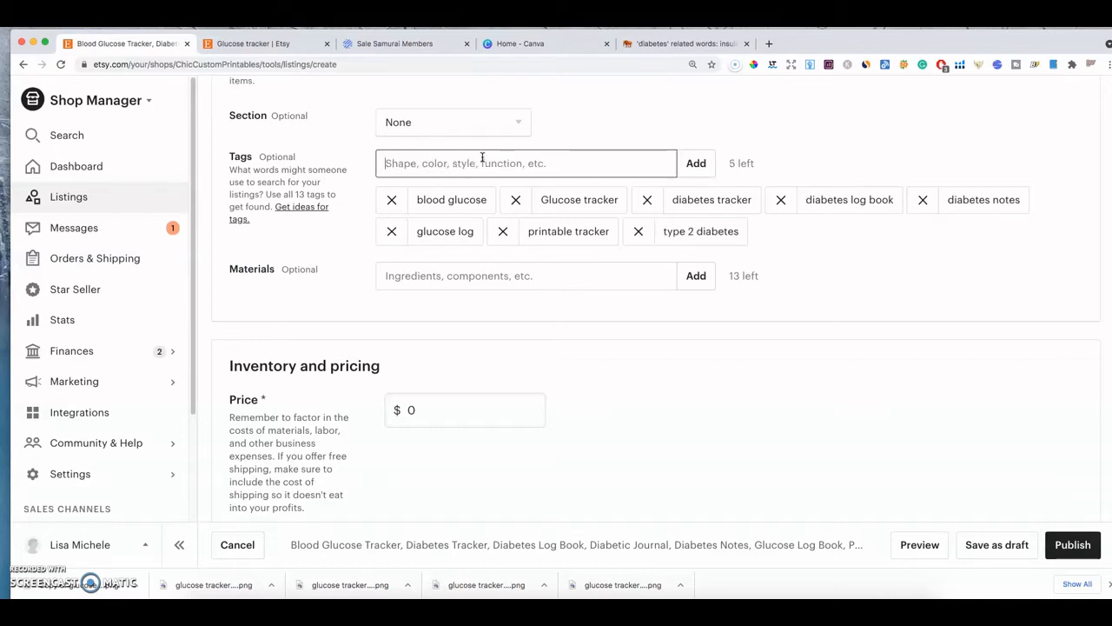
text(diabetic)
key(Return)
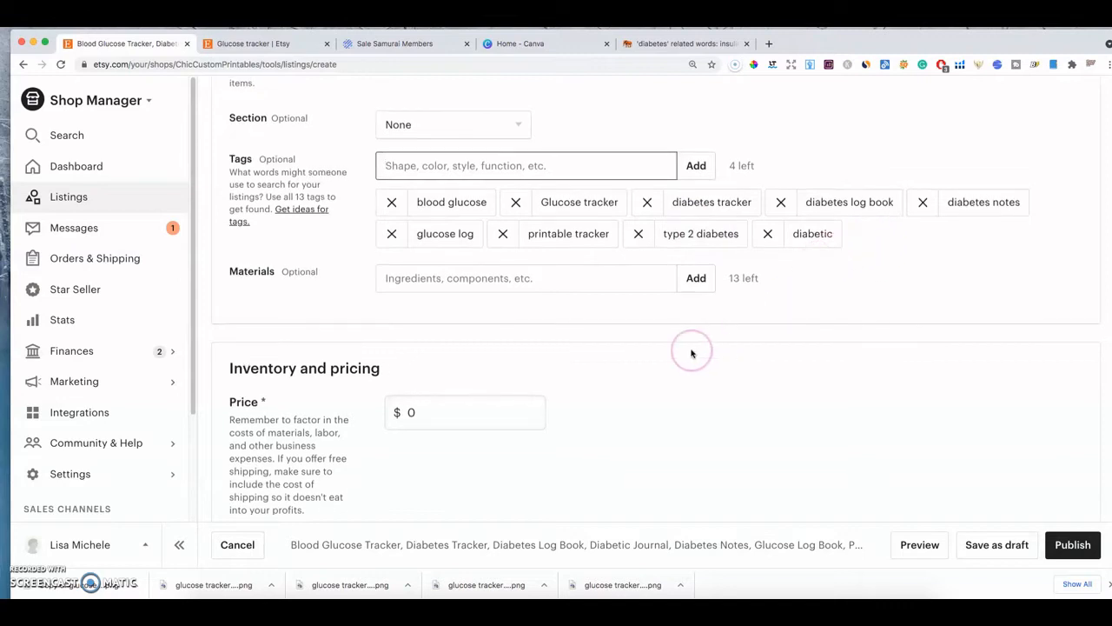
- Set the listing's price to $1.00
click(407, 411)
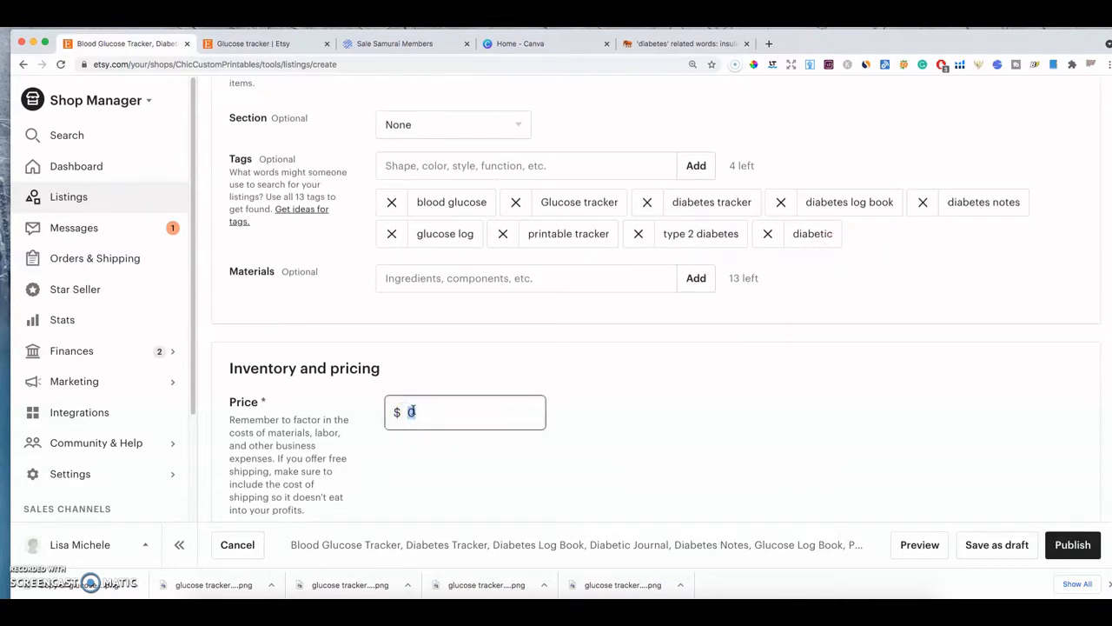
text(1.00)
click(566, 382)
scroll(576, 382, up, 5)
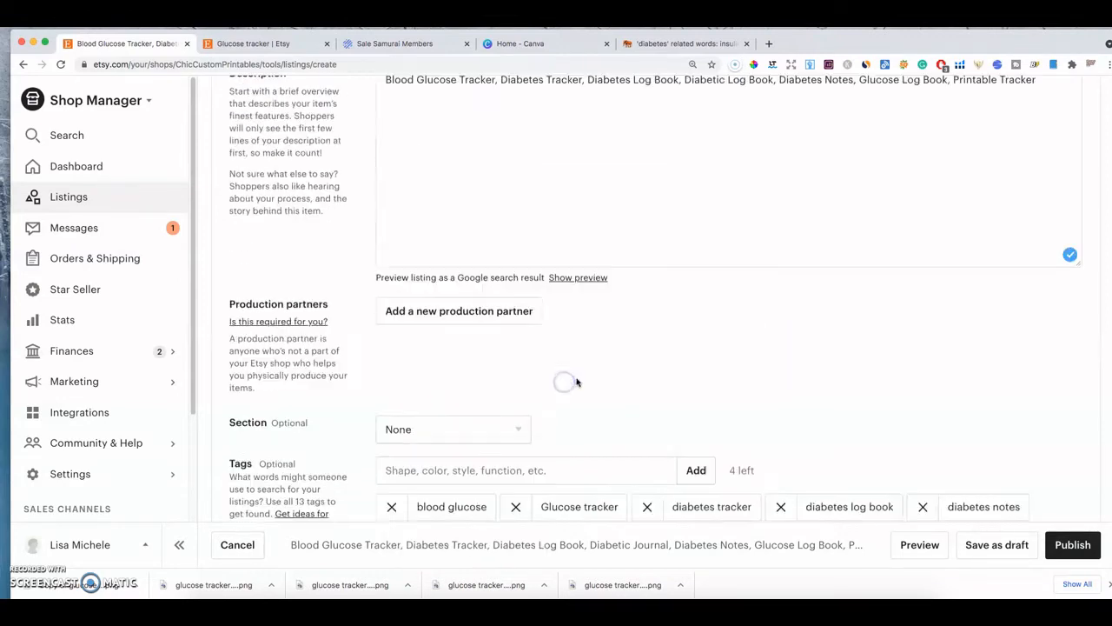
- Review the sections of the listing form from description to digital files and dismiss the Adobe Flash Player update window
scroll(576, 382, down, 10)
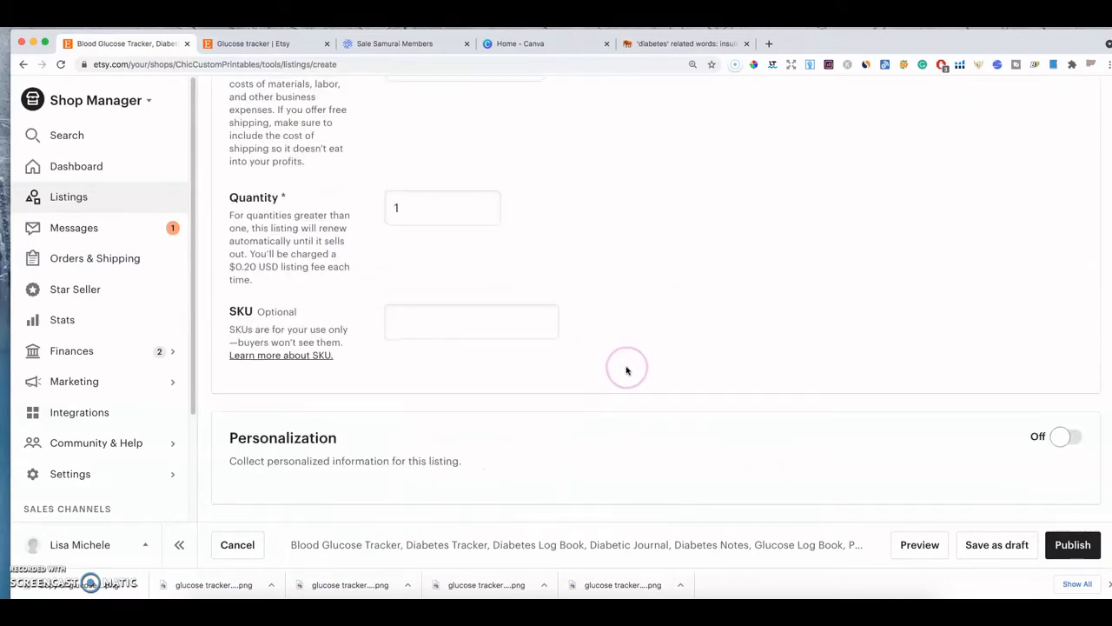
scroll(627, 370, up, 2)
click(673, 369)
scroll(675, 369, down, 4)
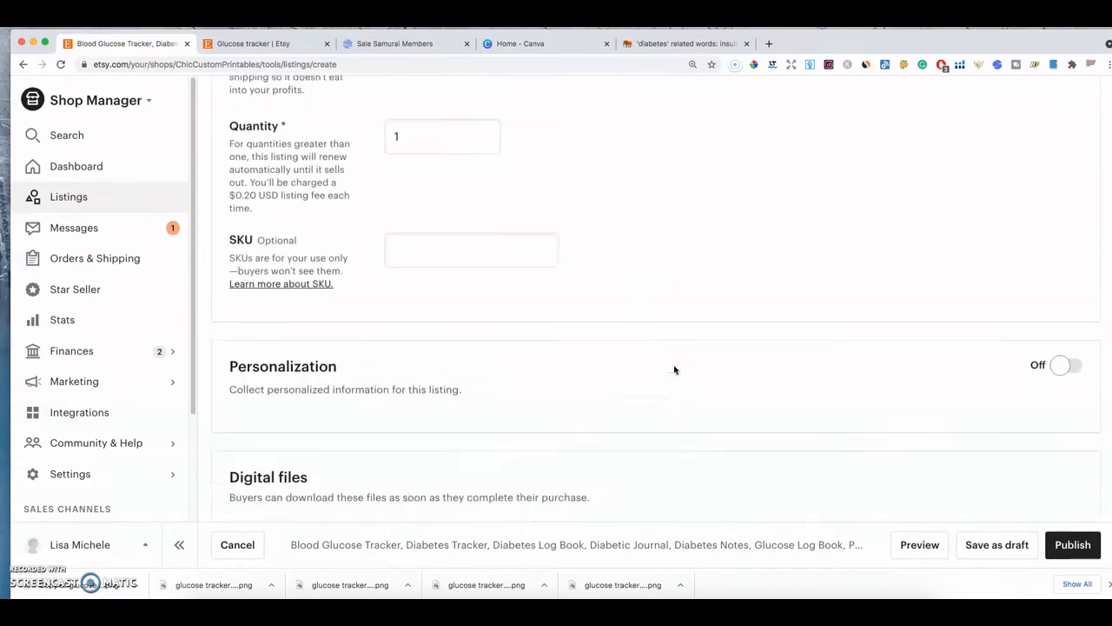
scroll(674, 369, down, 3)
scroll(673, 367, up, 6)
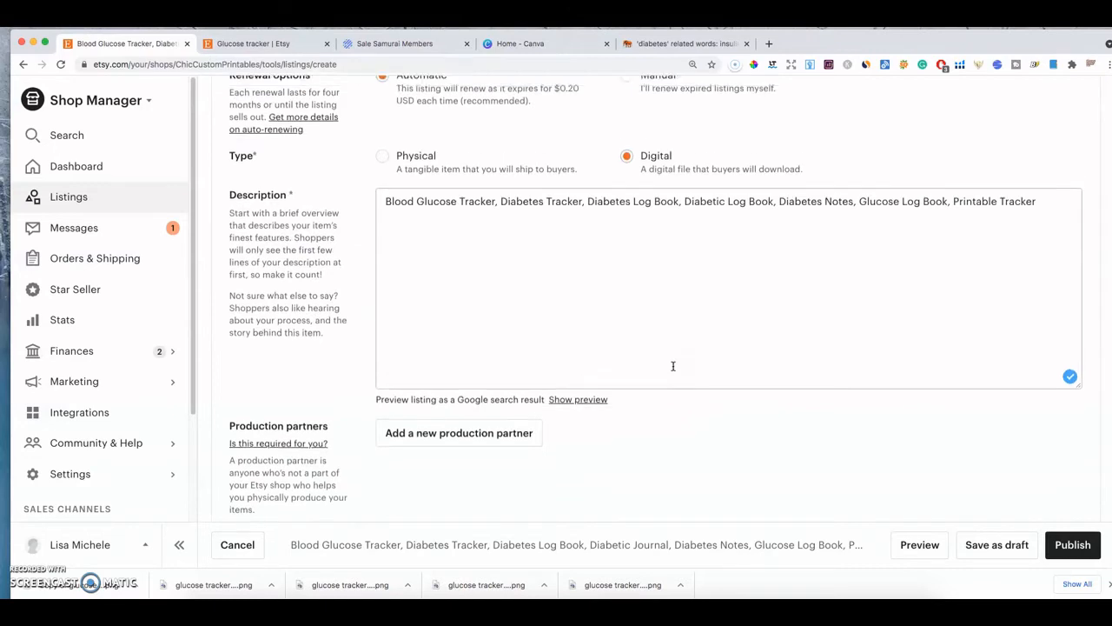
scroll(673, 365, down, 5)
click(547, 337)
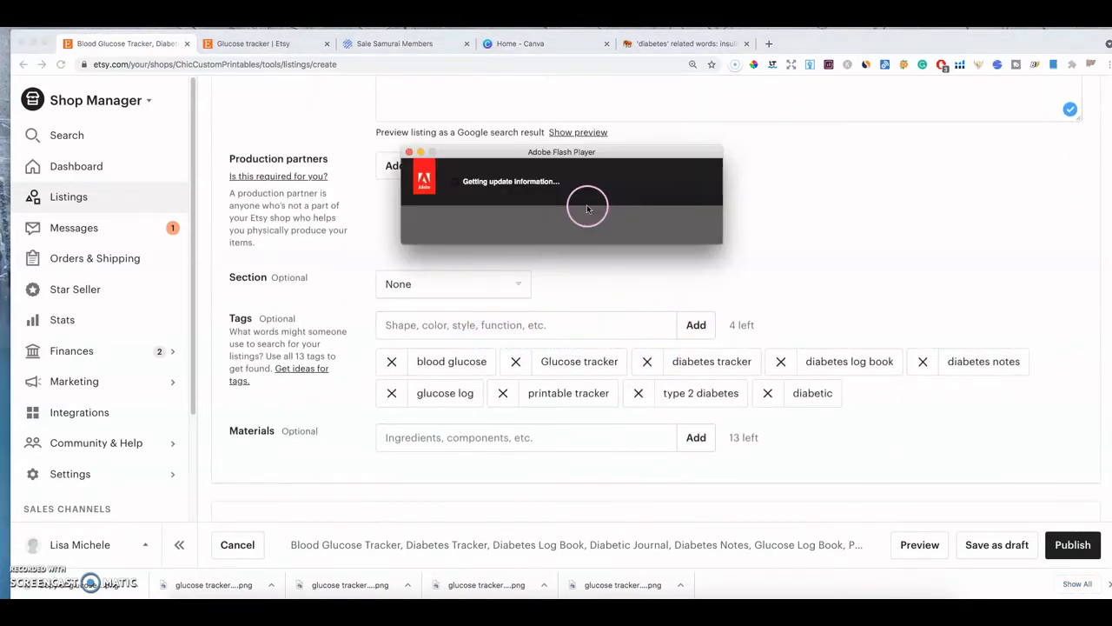
click(409, 152)
- Switch to Sale Samurai and run a basic keyword search for "blood sugar"
click(437, 50)
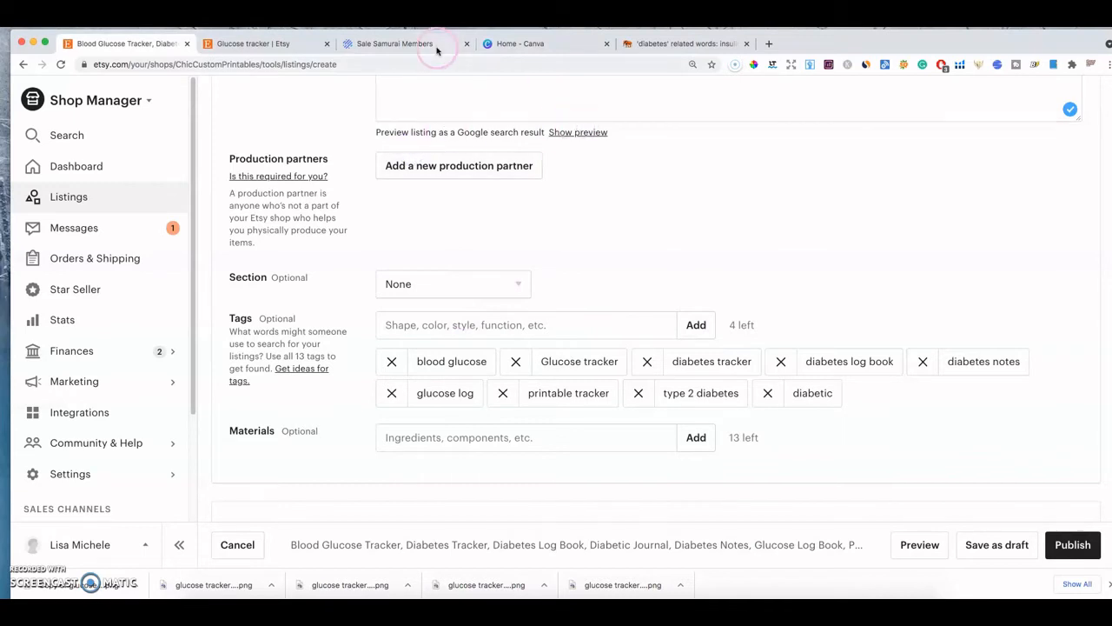
click(434, 45)
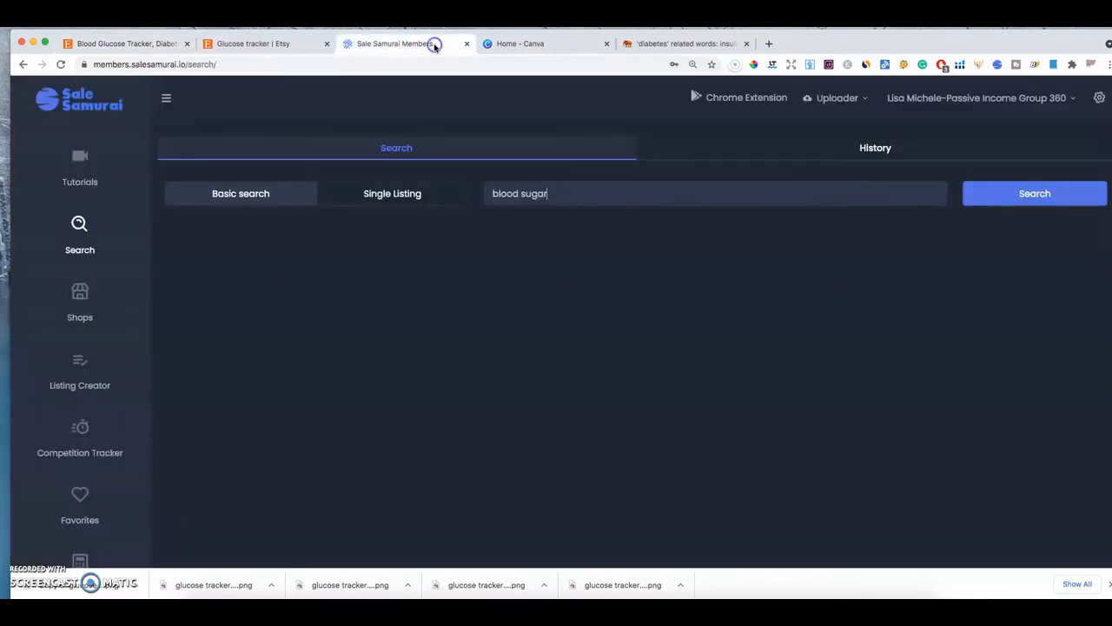
drag(823, 42, 821, 47)
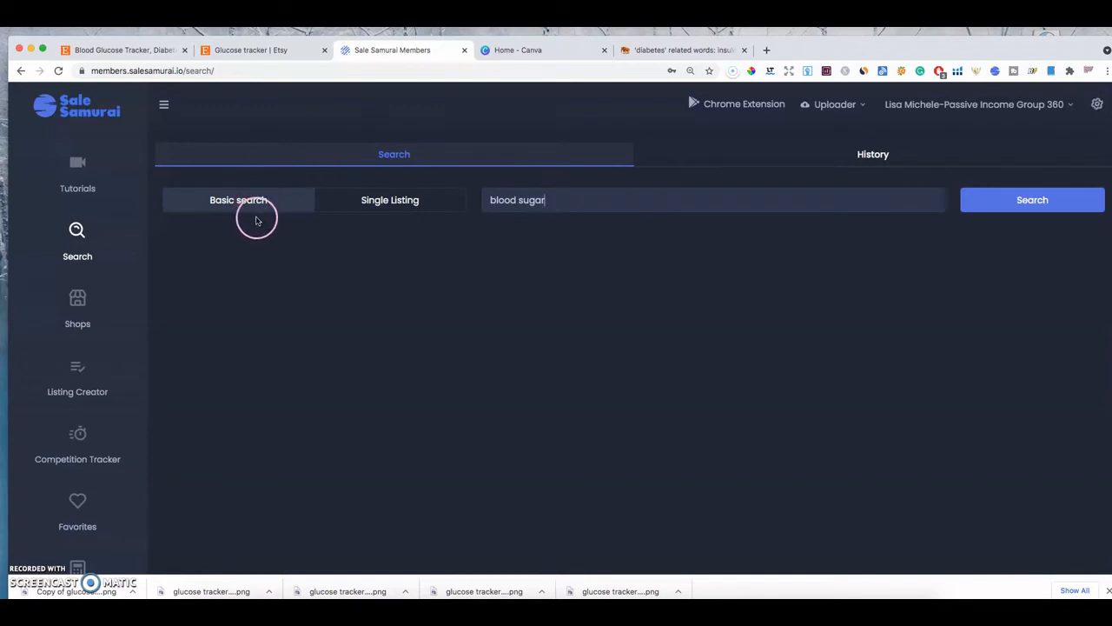
click(555, 200)
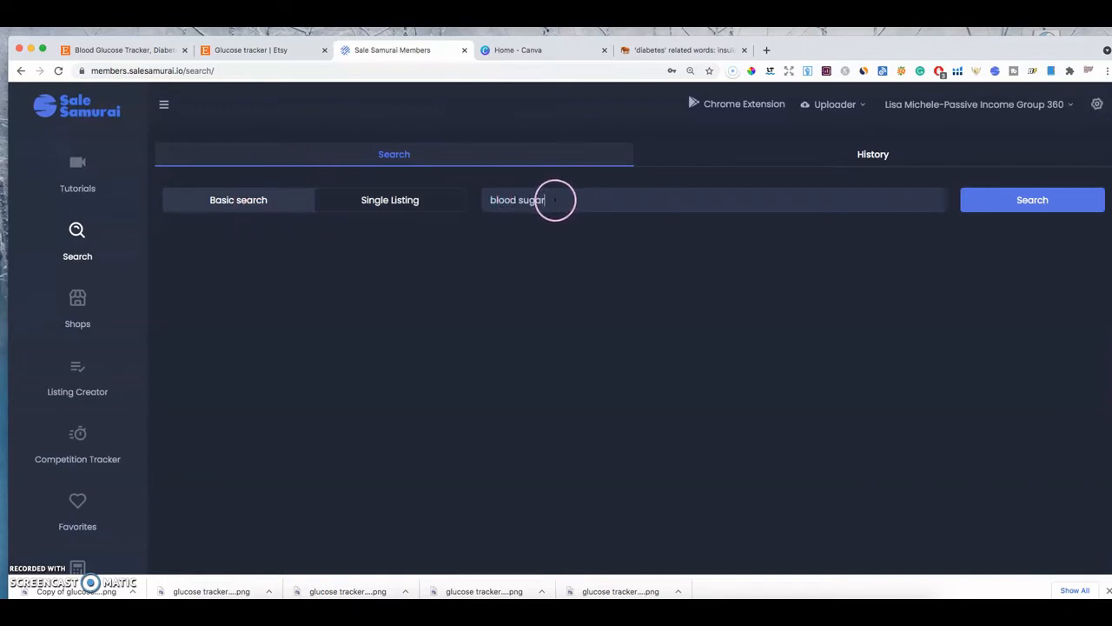
click(976, 198)
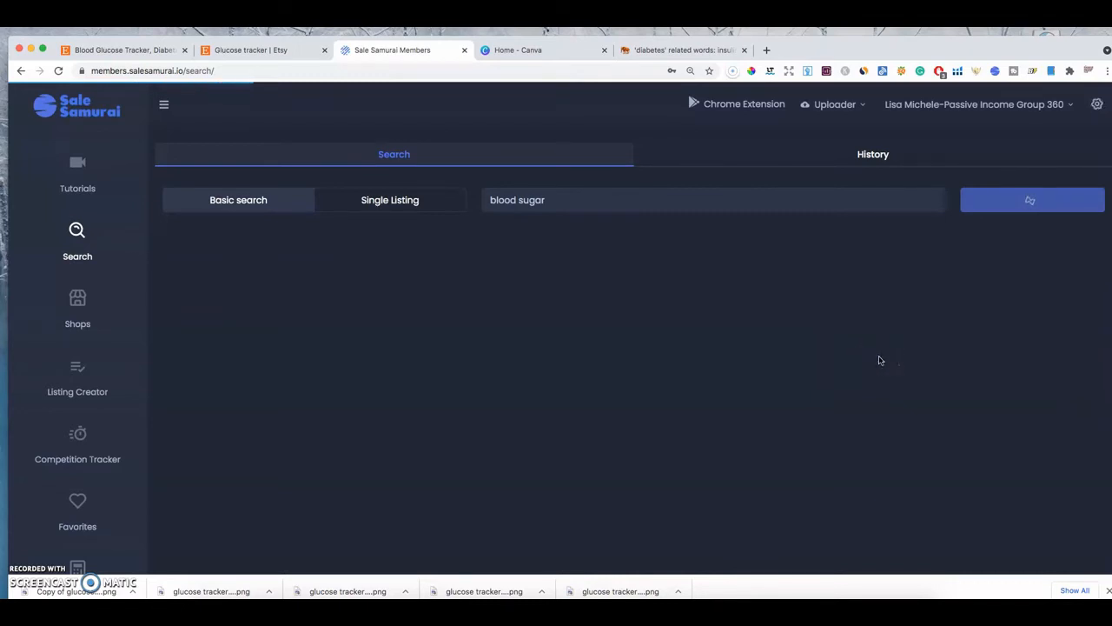
click(857, 285)
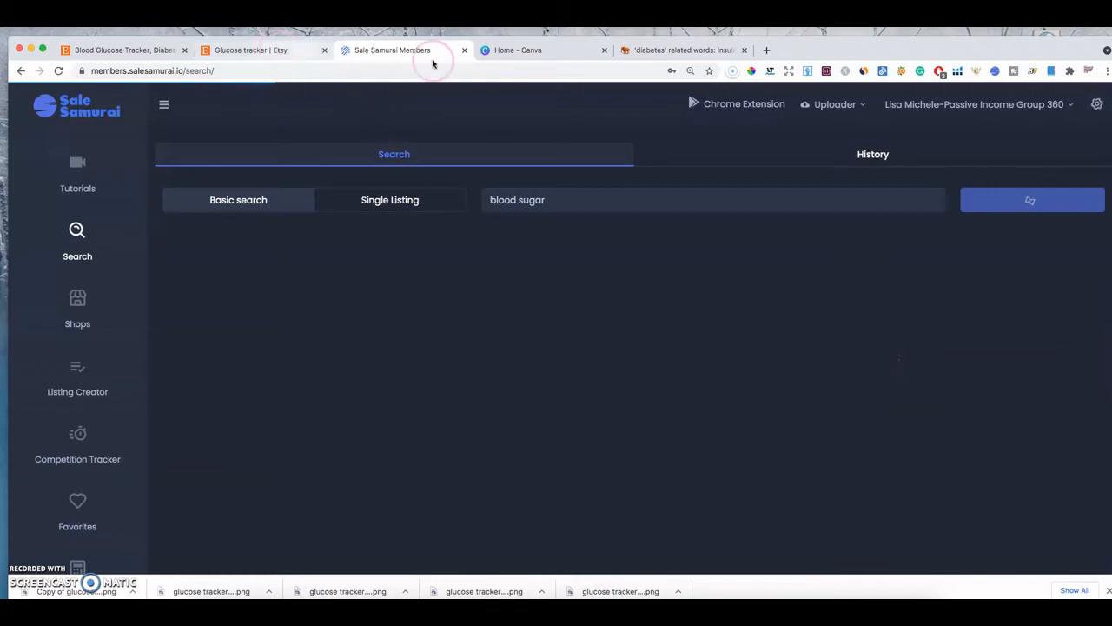
- Return to the Etsy listing form and check which tags are already entered
click(228, 50)
click(153, 51)
click(516, 332)
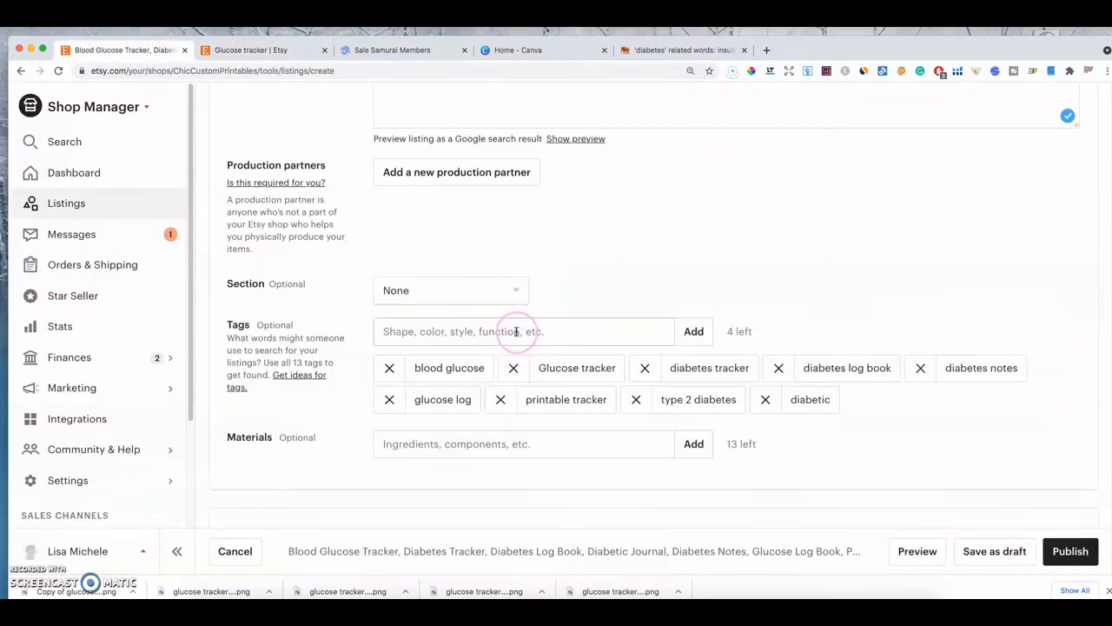
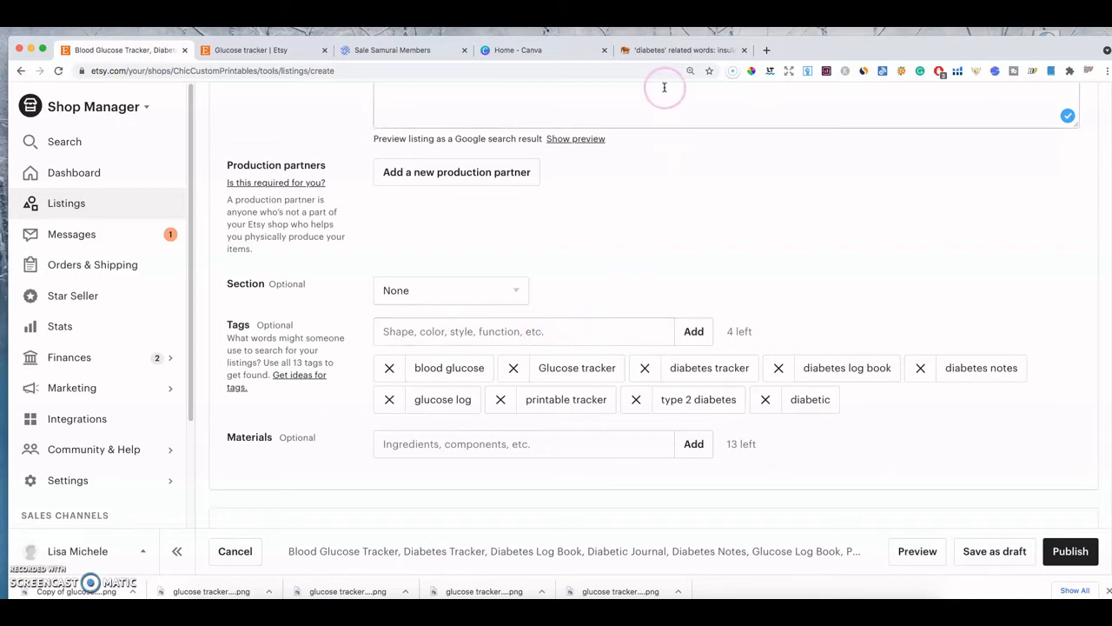
- Examine the "blood sugar" results in Sale Samurai, including the tags, keyword suggestions and competing listings
click(427, 50)
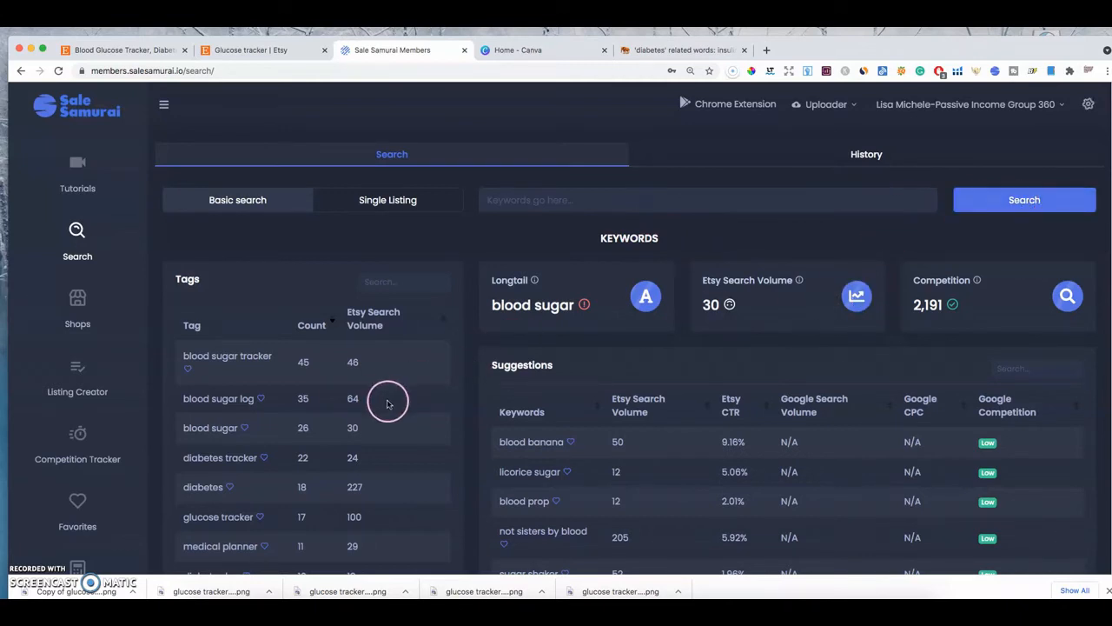
scroll(713, 413, down, 1)
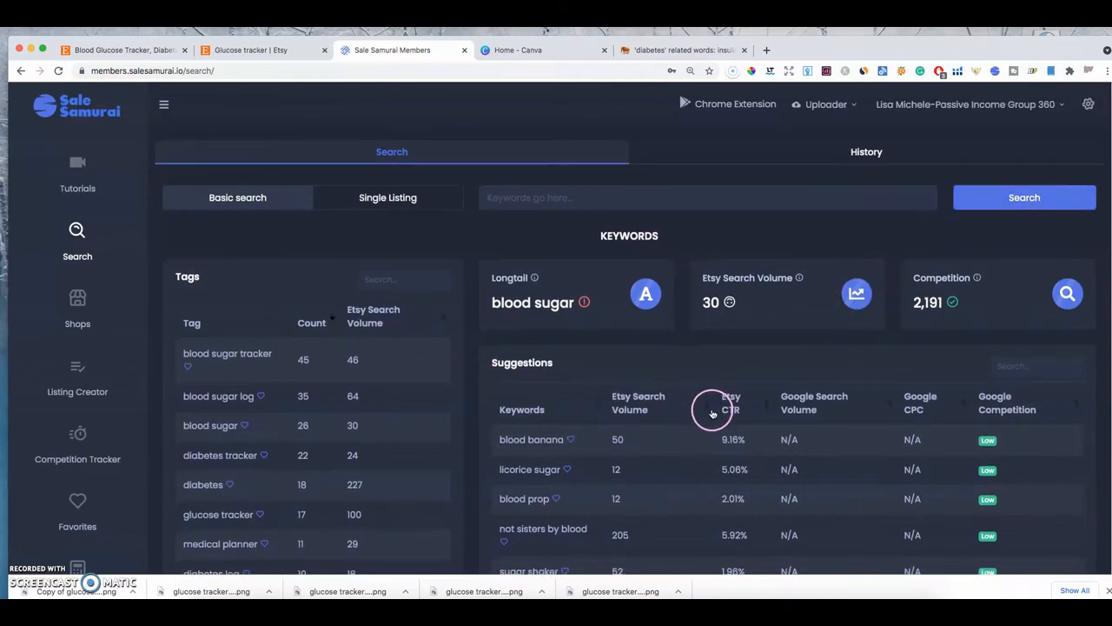
scroll(713, 414, down, 2)
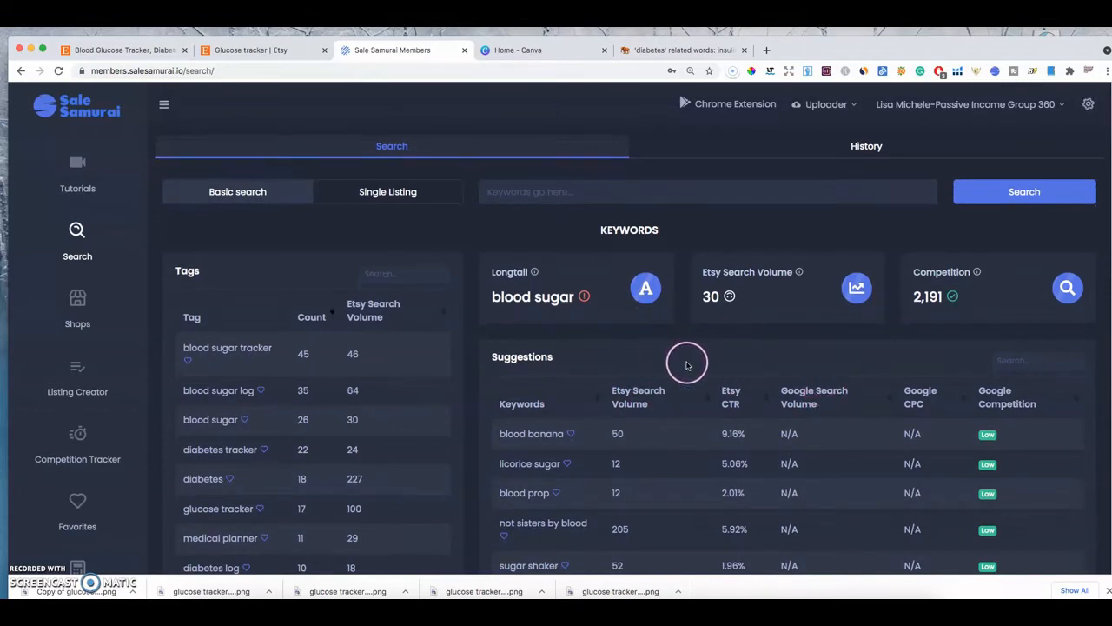
scroll(751, 382, down, 5)
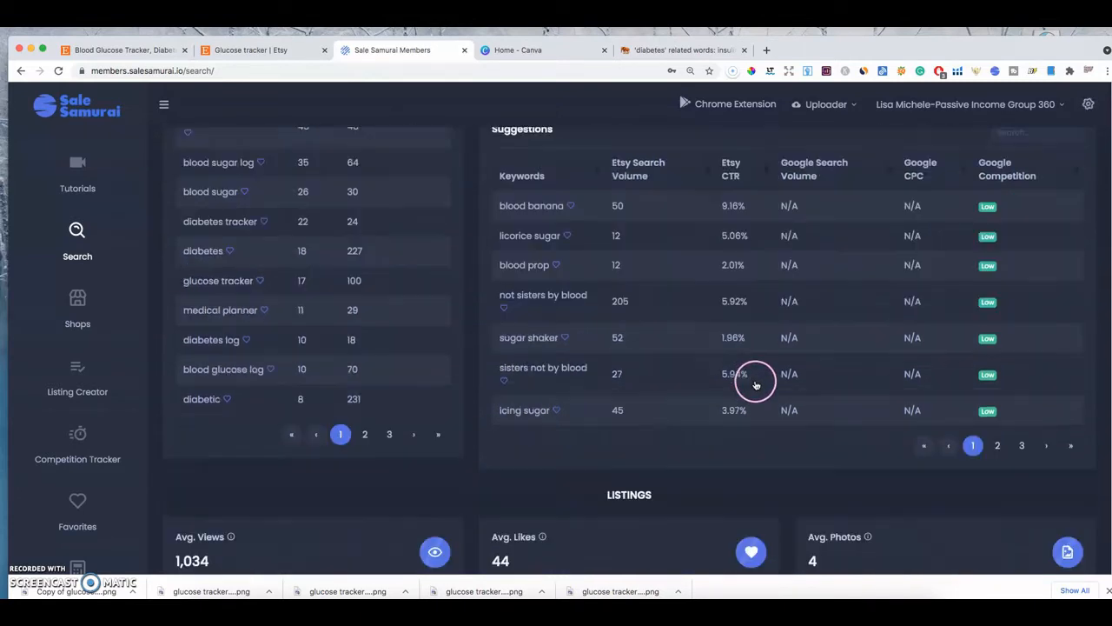
scroll(713, 365, down, 5)
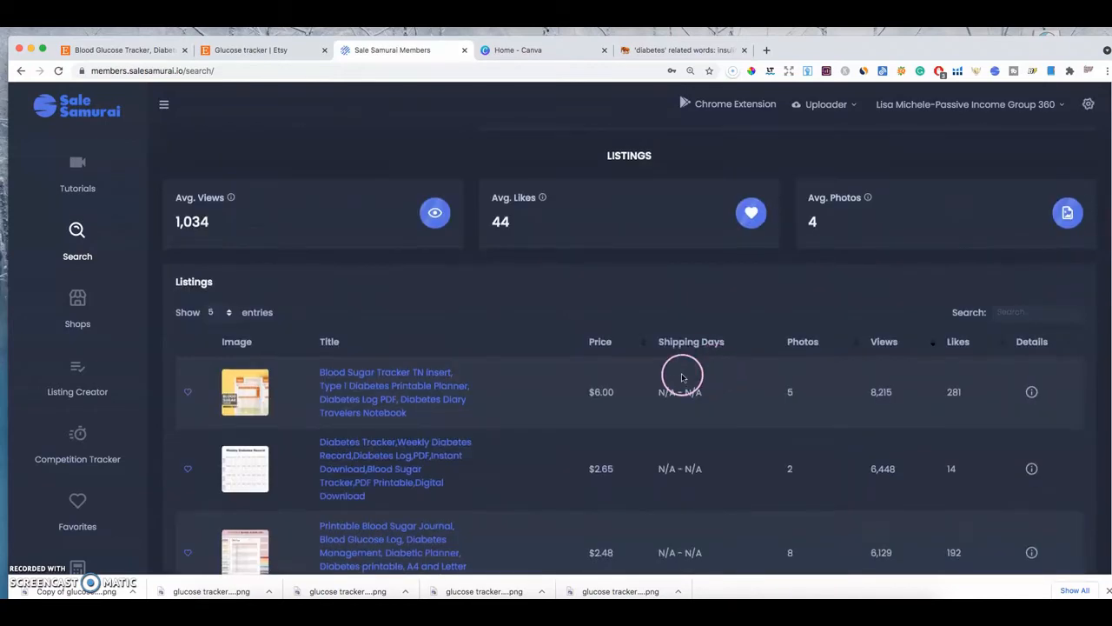
scroll(479, 253, down, 5)
scroll(374, 192, up, 1)
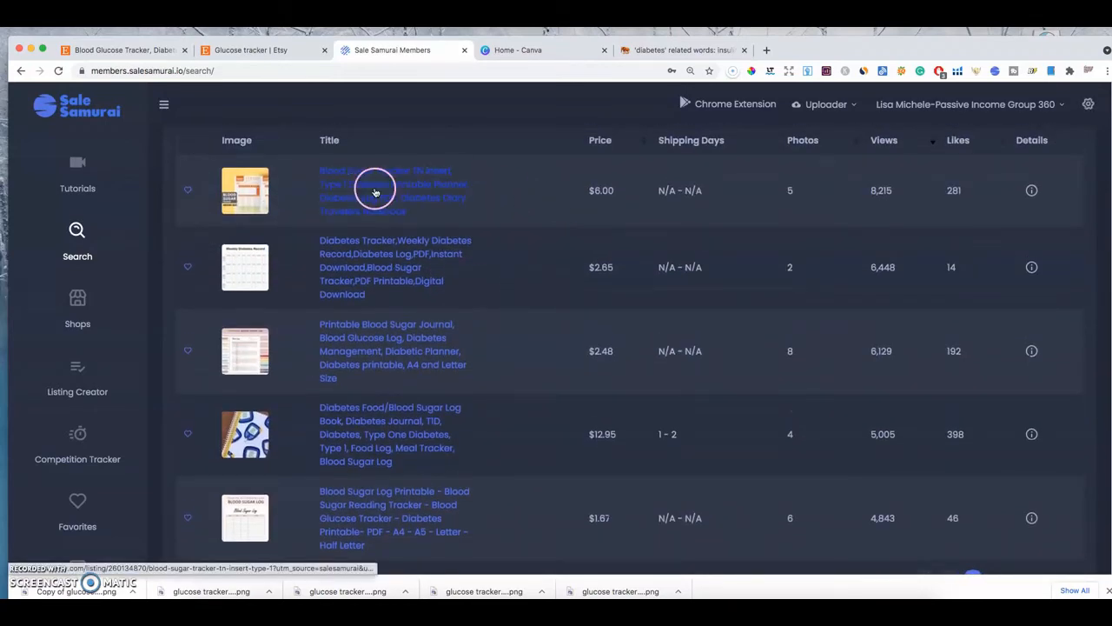
scroll(802, 287, up, 2)
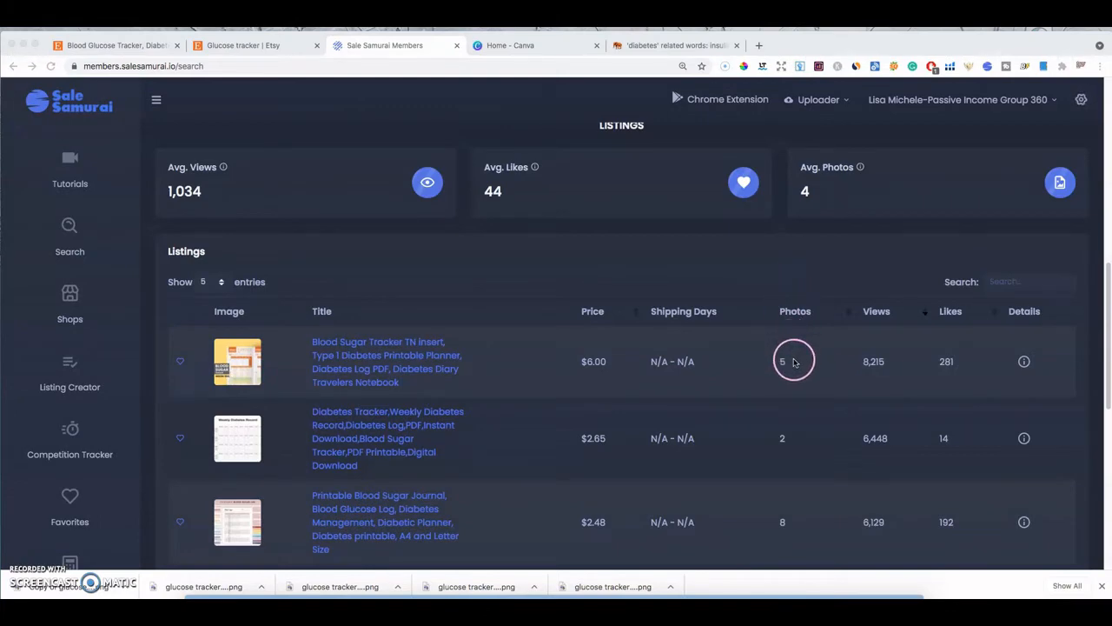
scroll(793, 361, down, 3)
scroll(799, 357, up, 3)
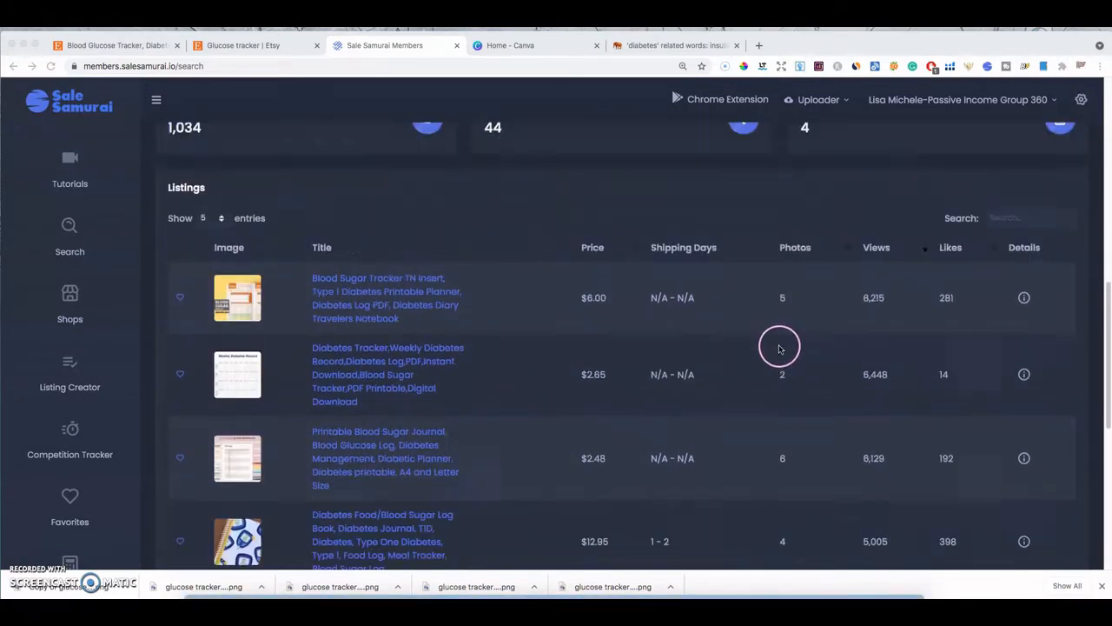
scroll(715, 375, down, 2)
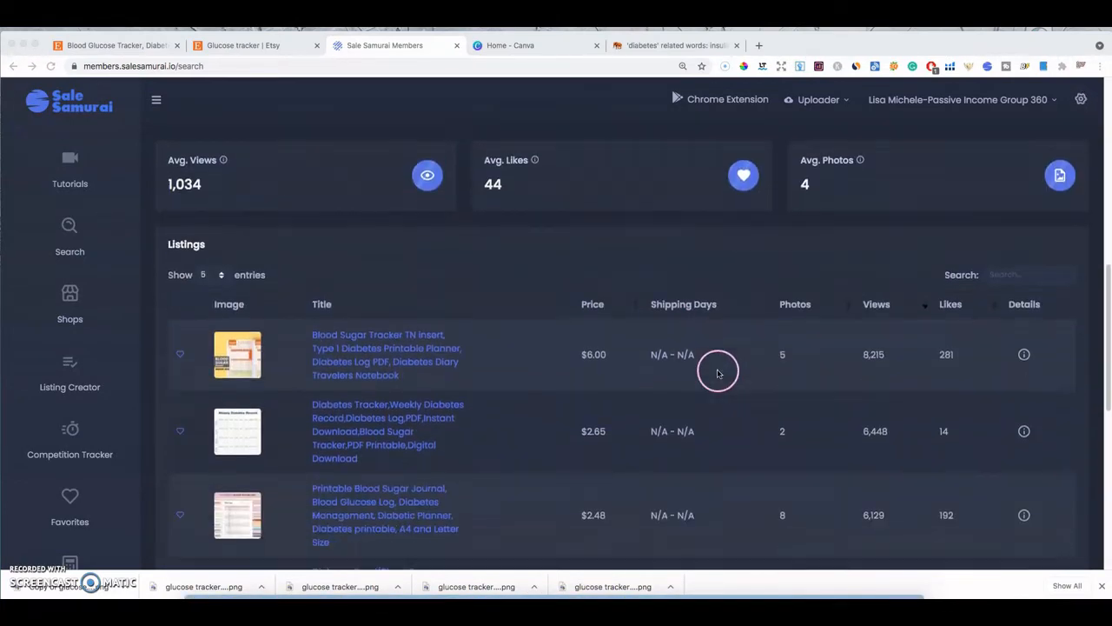
- Open the details of the "Blood Sugar Tracker TN Insert" listing and expand its full description
click(1024, 344)
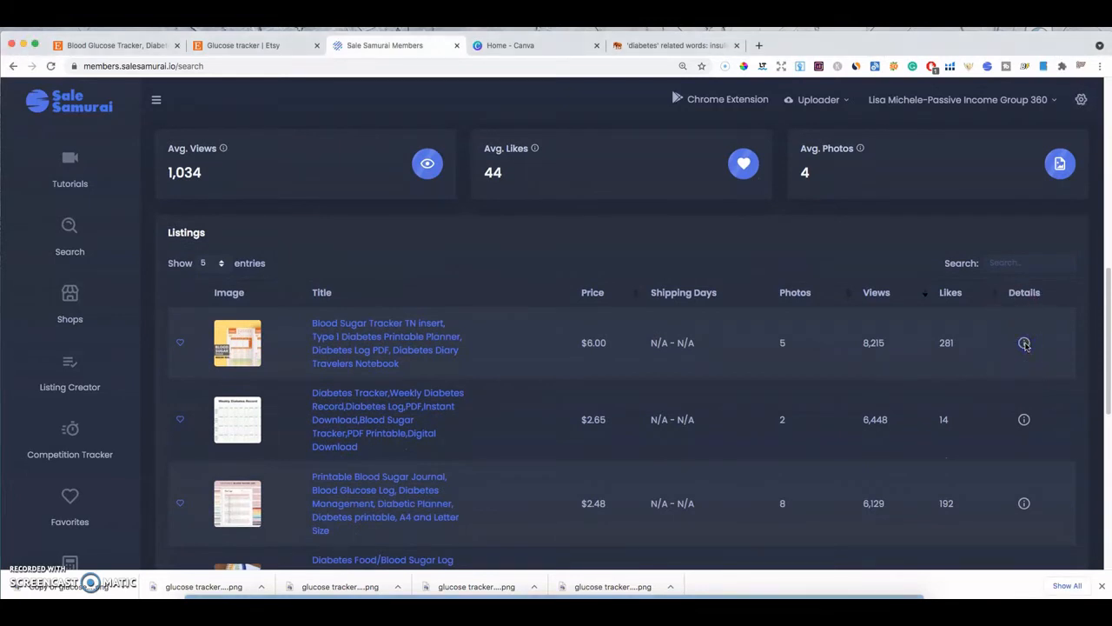
click(1025, 344)
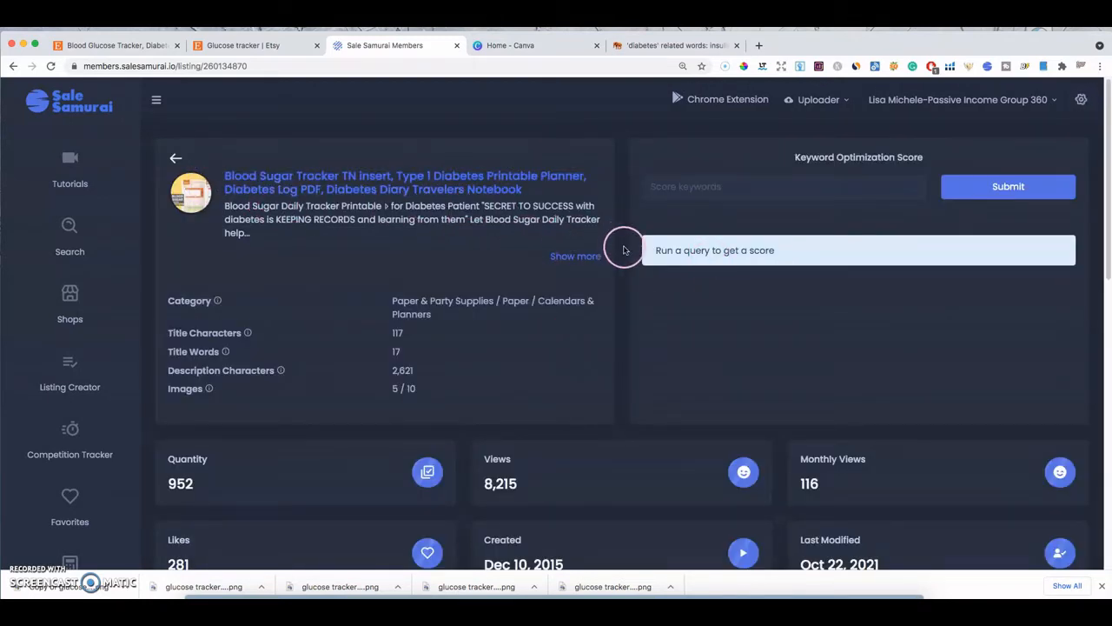
click(574, 255)
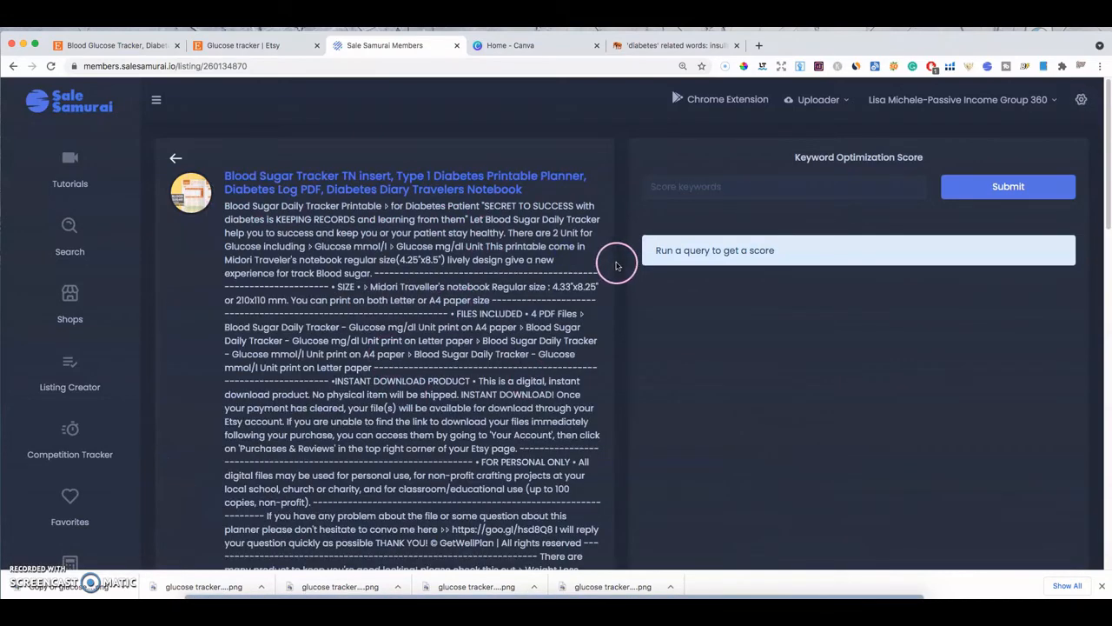
- Read through the competing listing's description and examine the search volume and CTR of its tags
scroll(425, 184, down, 1)
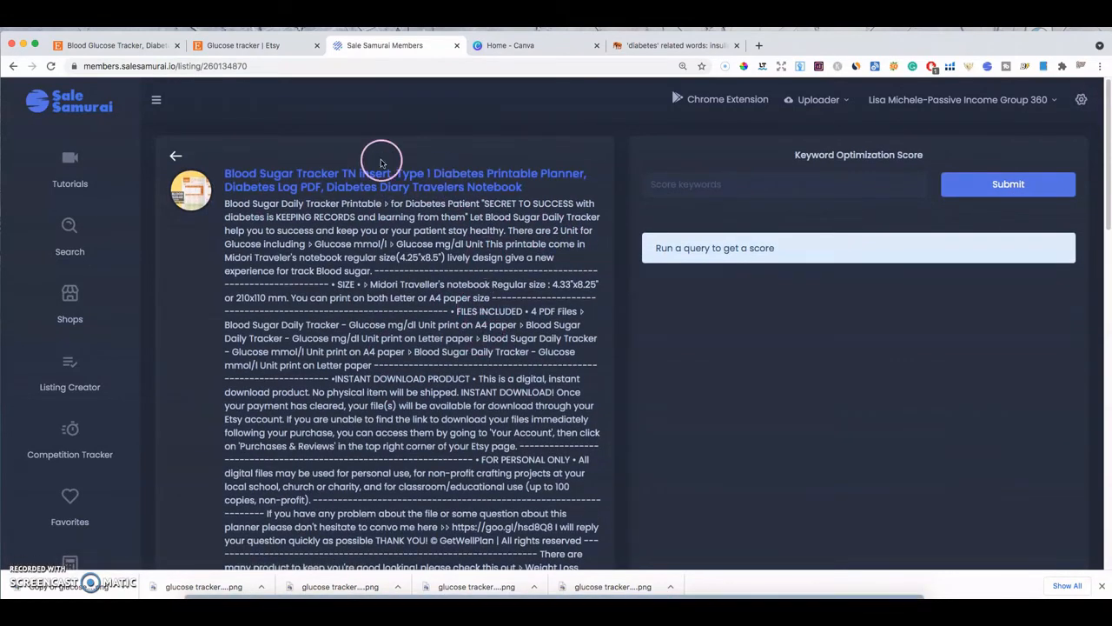
scroll(487, 293, down, 5)
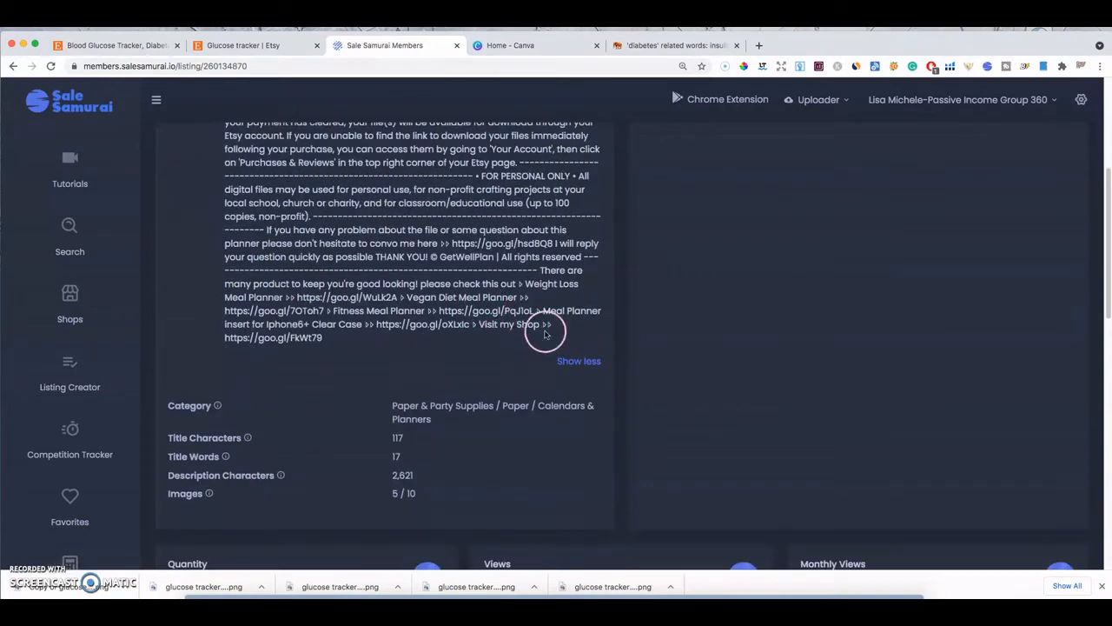
scroll(576, 355, down, 9)
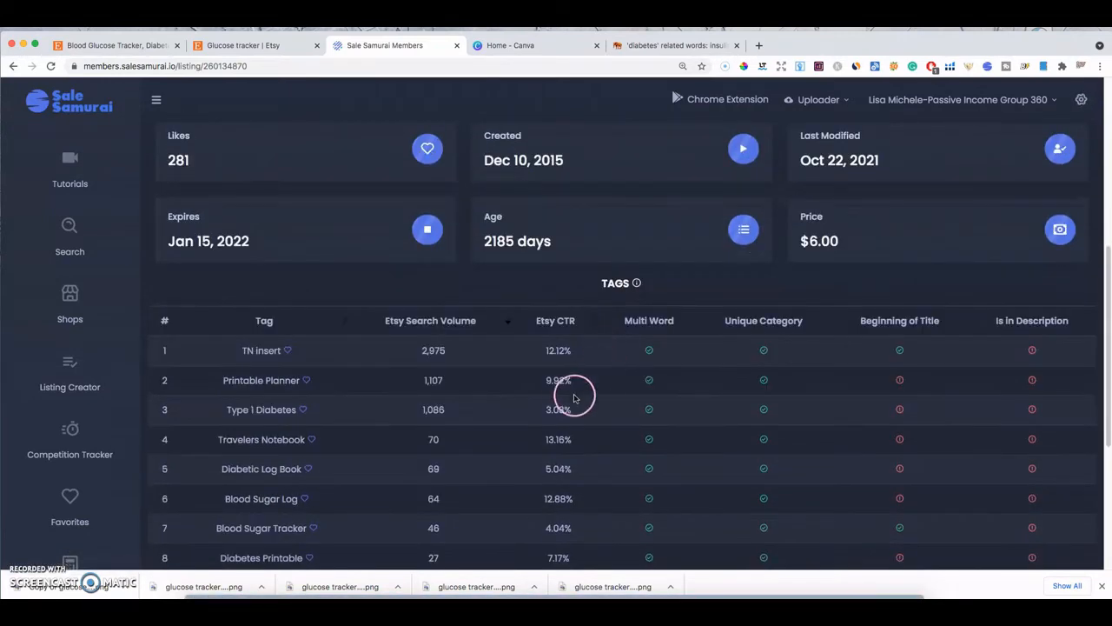
scroll(409, 318, down, 1)
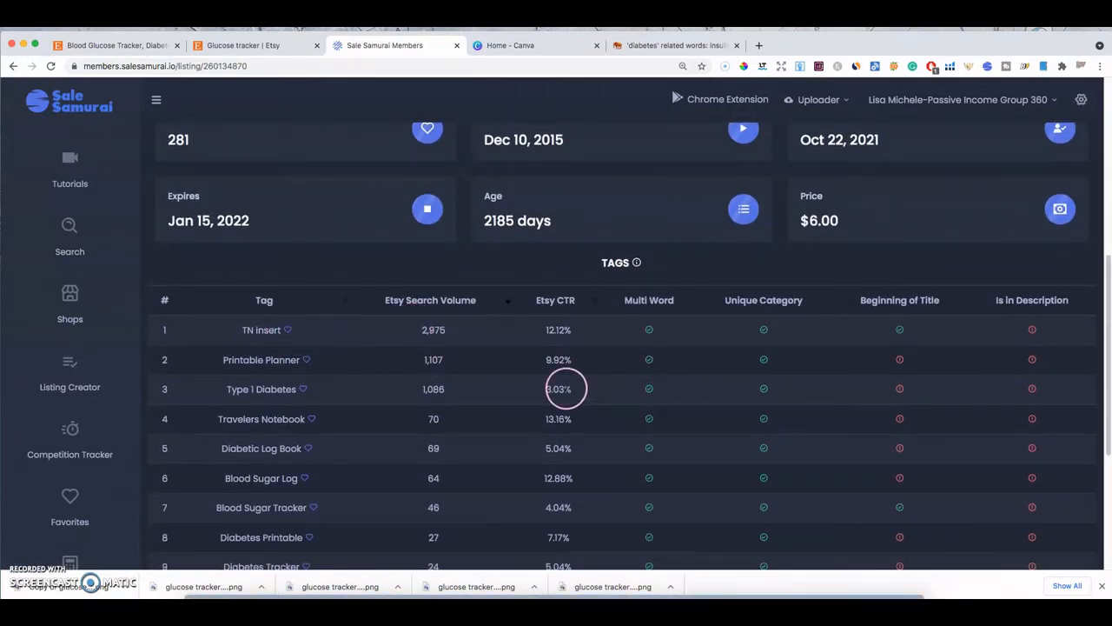
scroll(565, 388, down, 3)
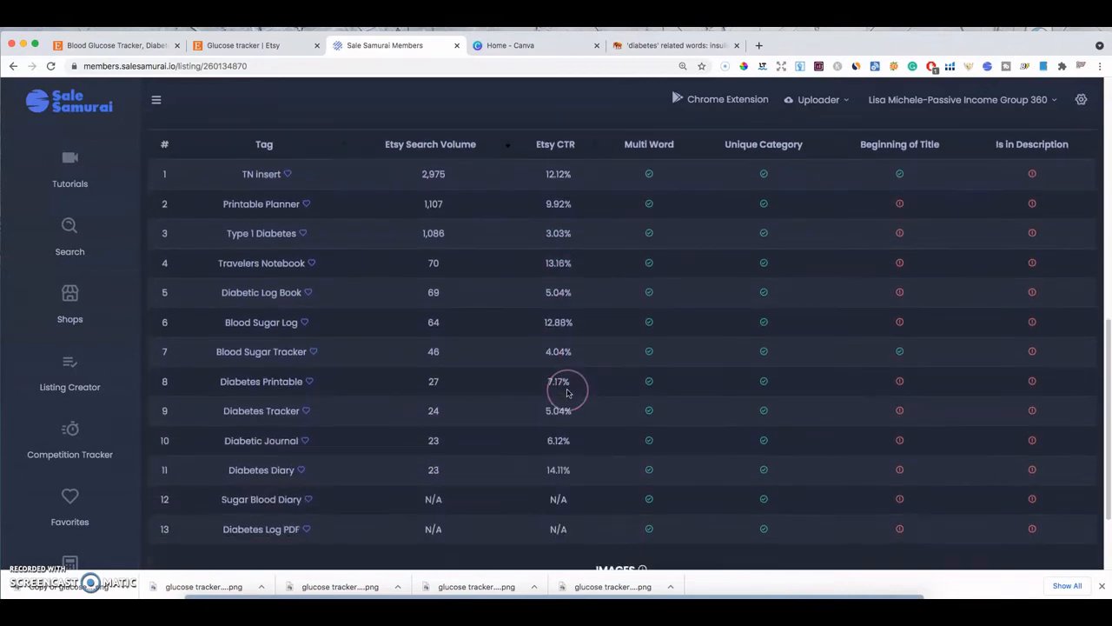
scroll(568, 393, up, 1)
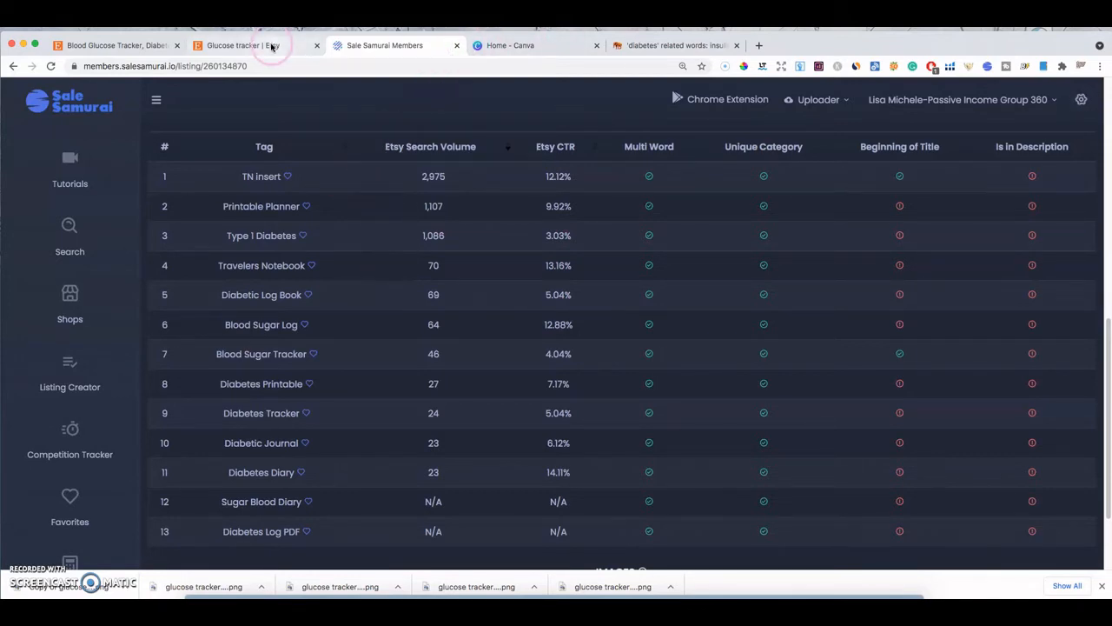
- Compare the listing's tags with the competitor's tag table in Sale Samurai and add the tag "type 1 diabetes" to the Etsy listing
click(113, 45)
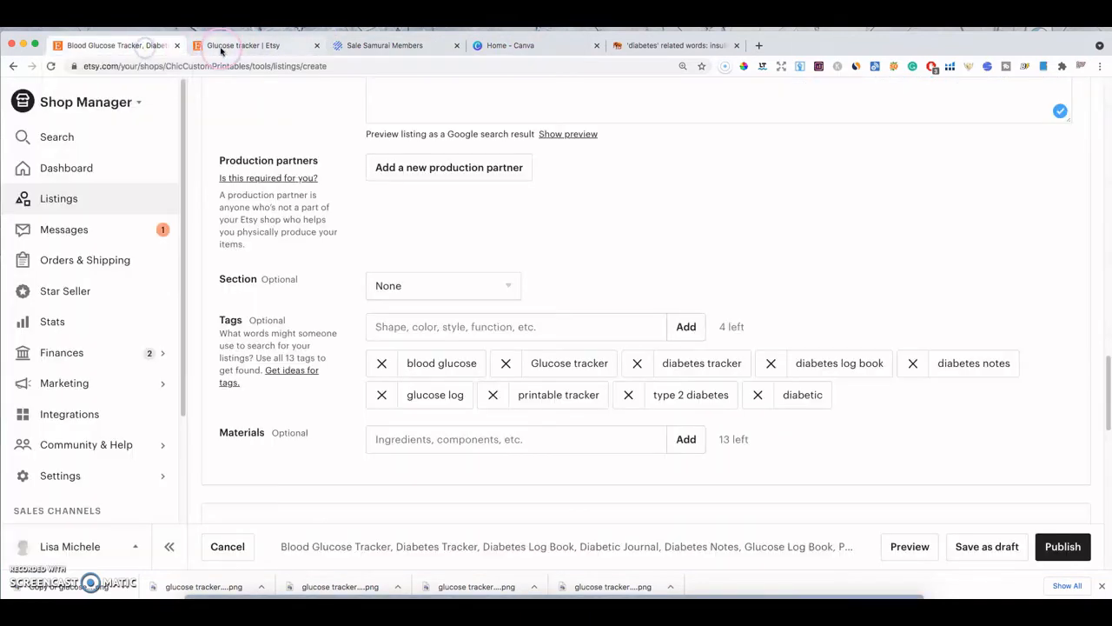
click(391, 45)
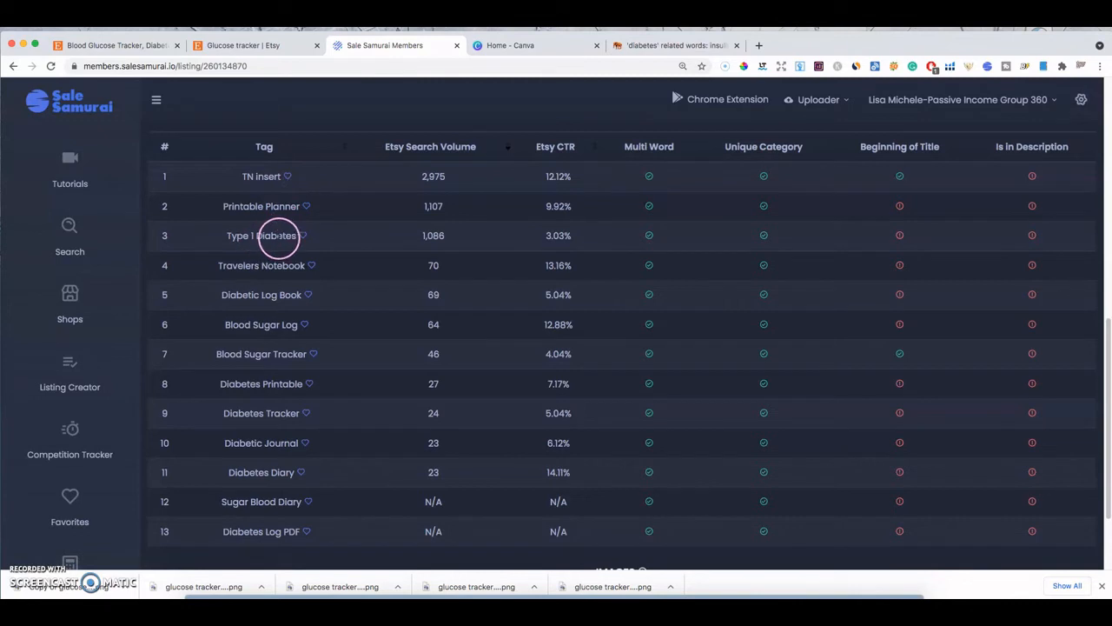
click(157, 46)
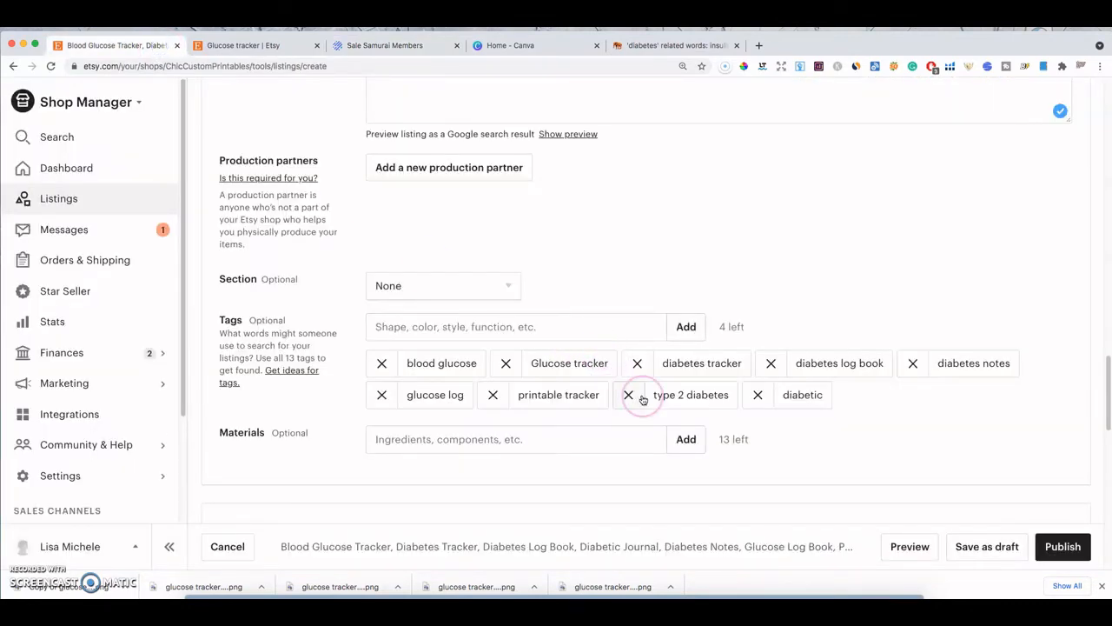
click(476, 328)
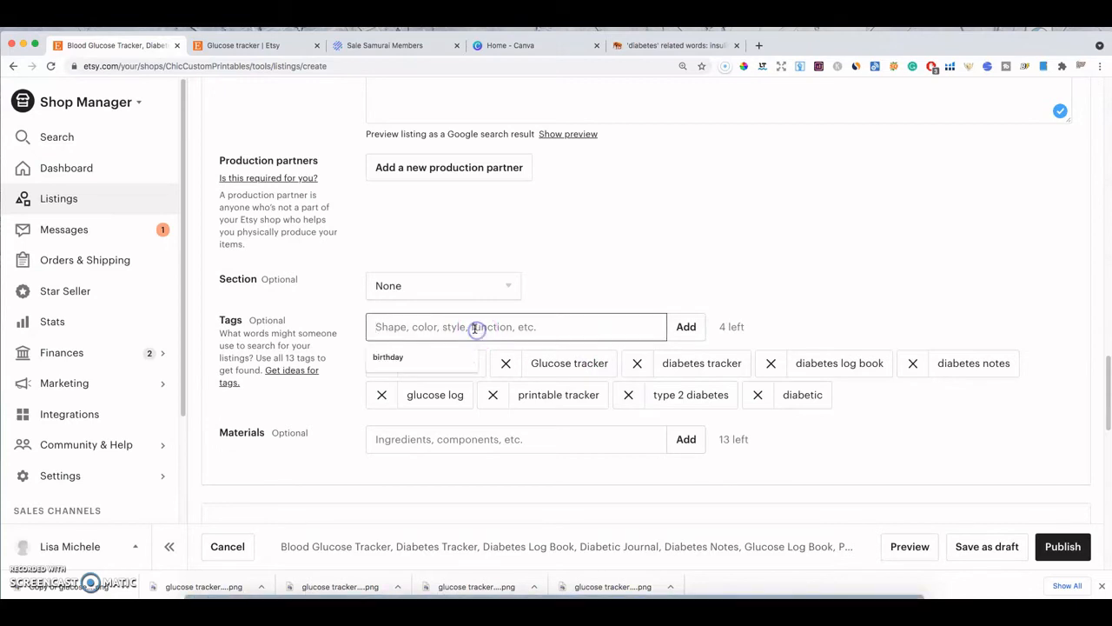
text(type 1 diabetes)
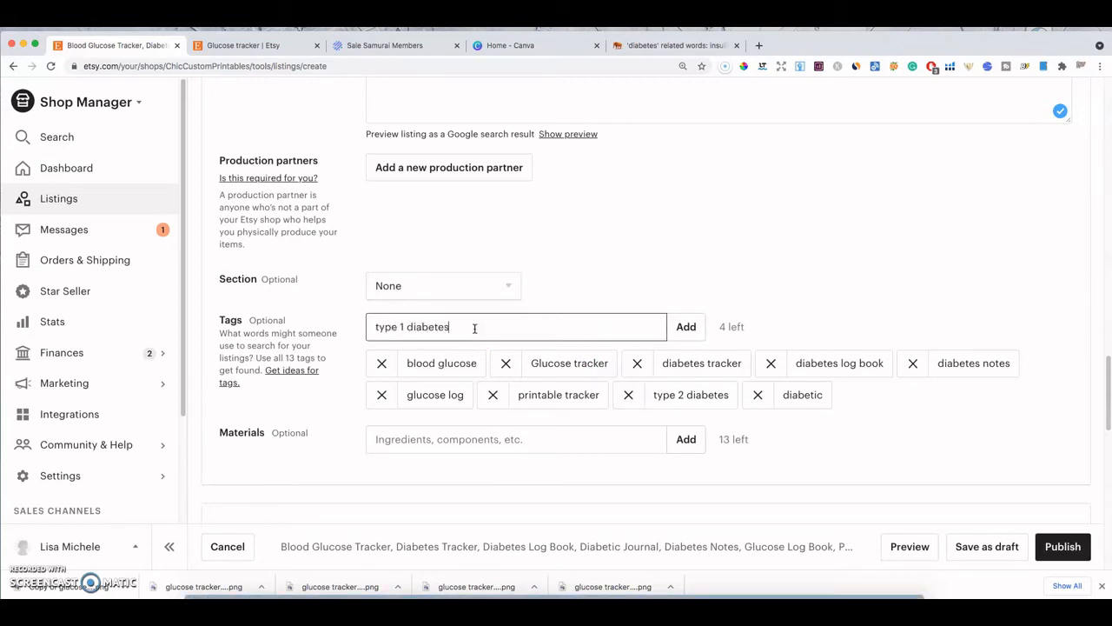
key(Return)
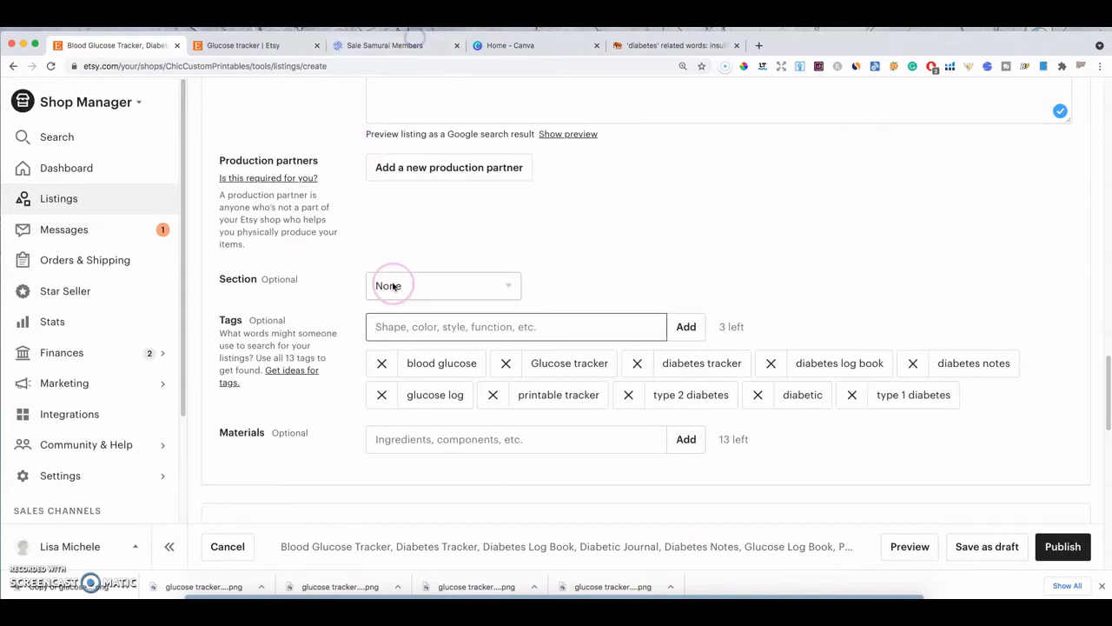
- Check the competitor's tags again and enter "diabetic log book" as a further tag in the Etsy listing form
click(388, 47)
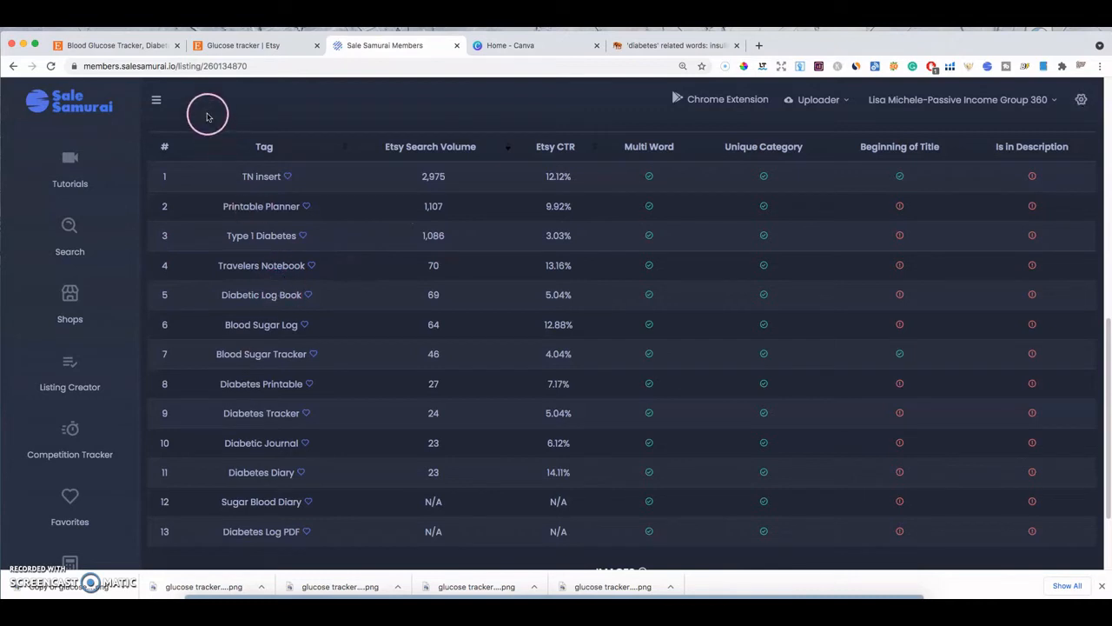
click(125, 45)
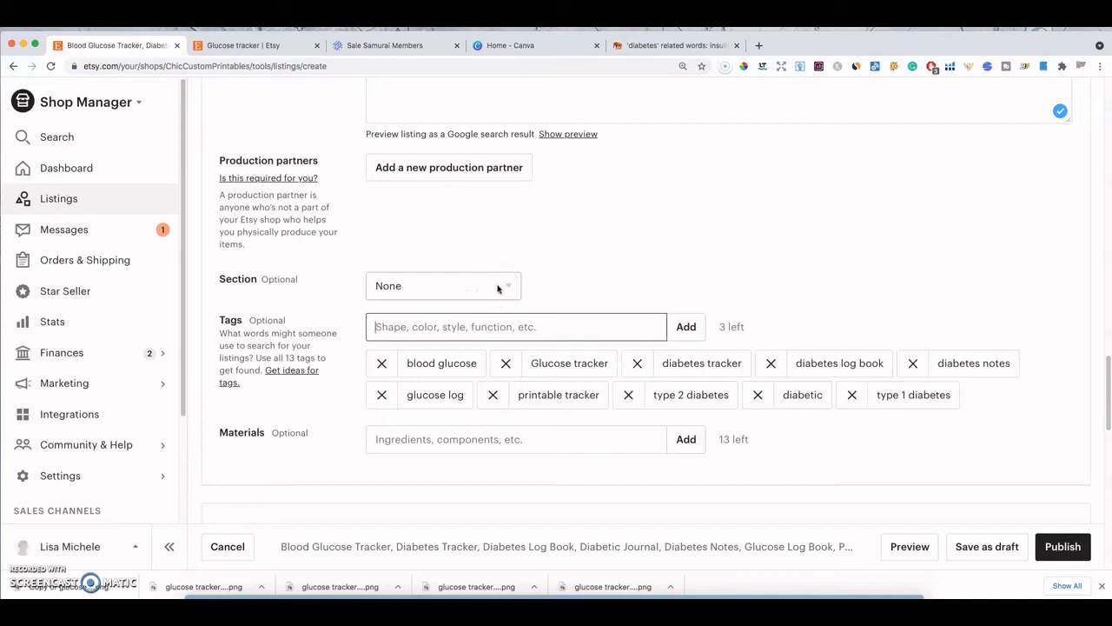
text(ia)
key(BackSpace)
key(BackSpace)
text(diabetic log book)
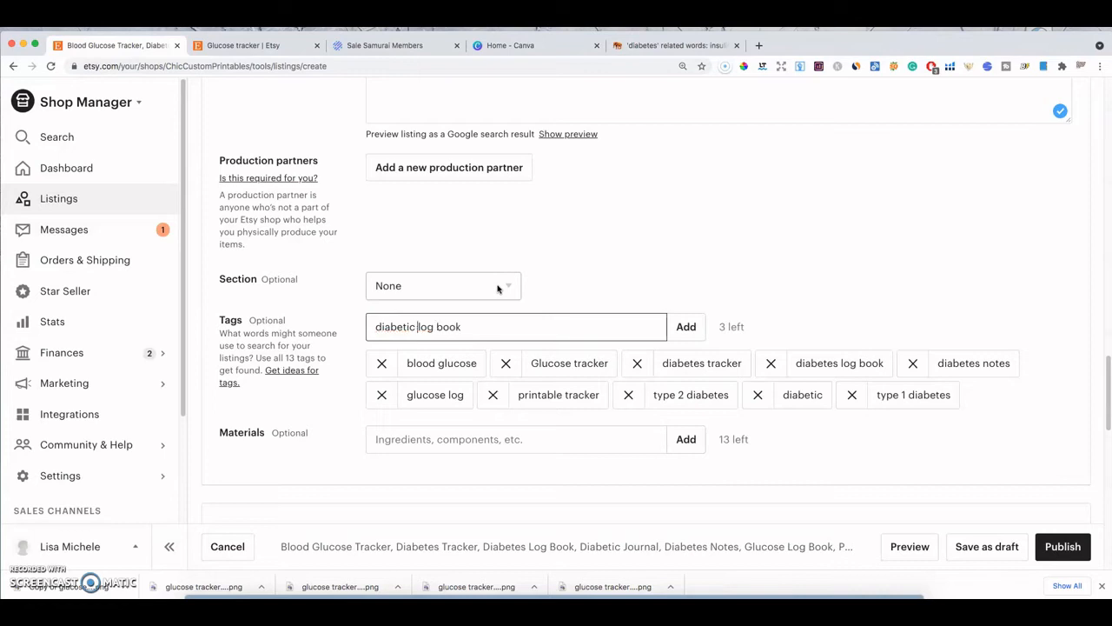
- Look over the competing listing's details and tag search volumes in Sale Samurai for more tag ideas
click(404, 43)
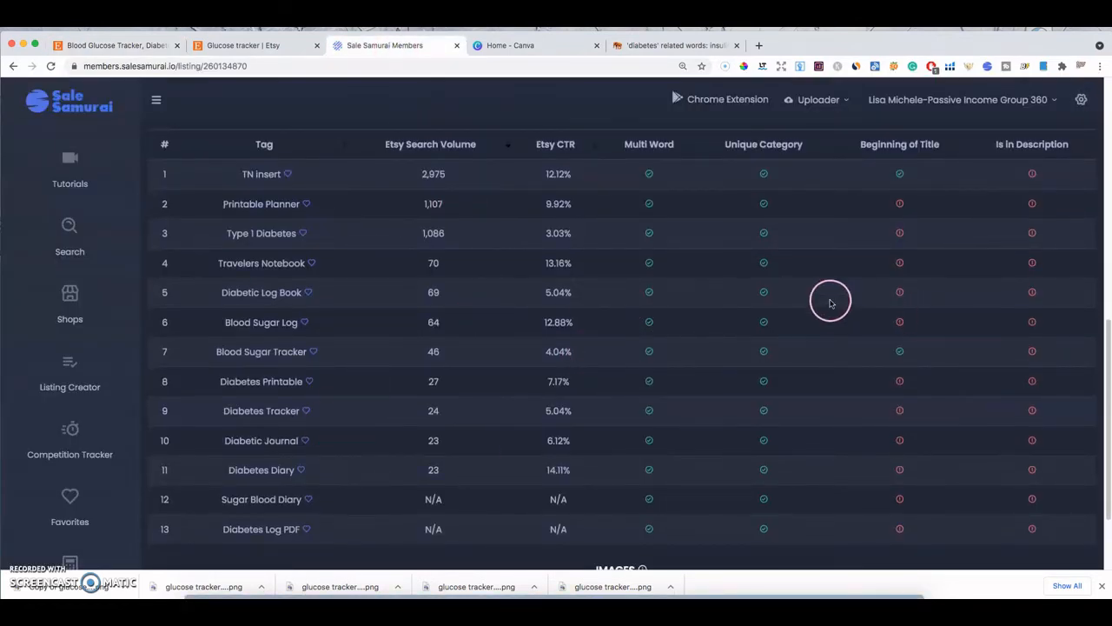
scroll(812, 300, up, 10)
scroll(643, 248, up, 1)
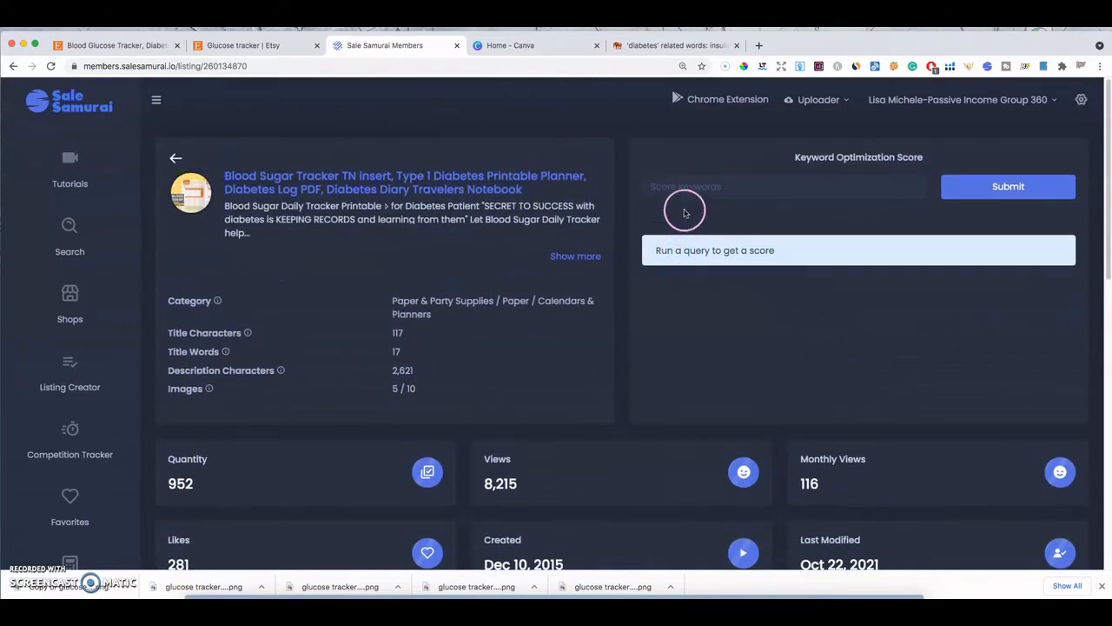
scroll(689, 255, down, 3)
scroll(690, 256, down, 3)
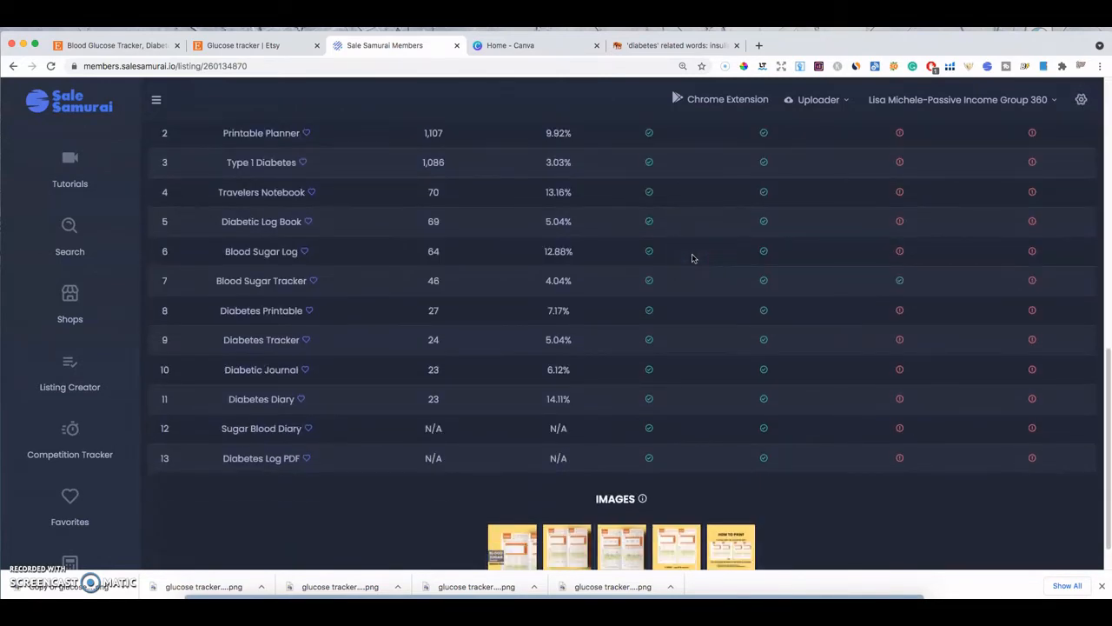
scroll(605, 290, down, 2)
scroll(611, 290, up, 3)
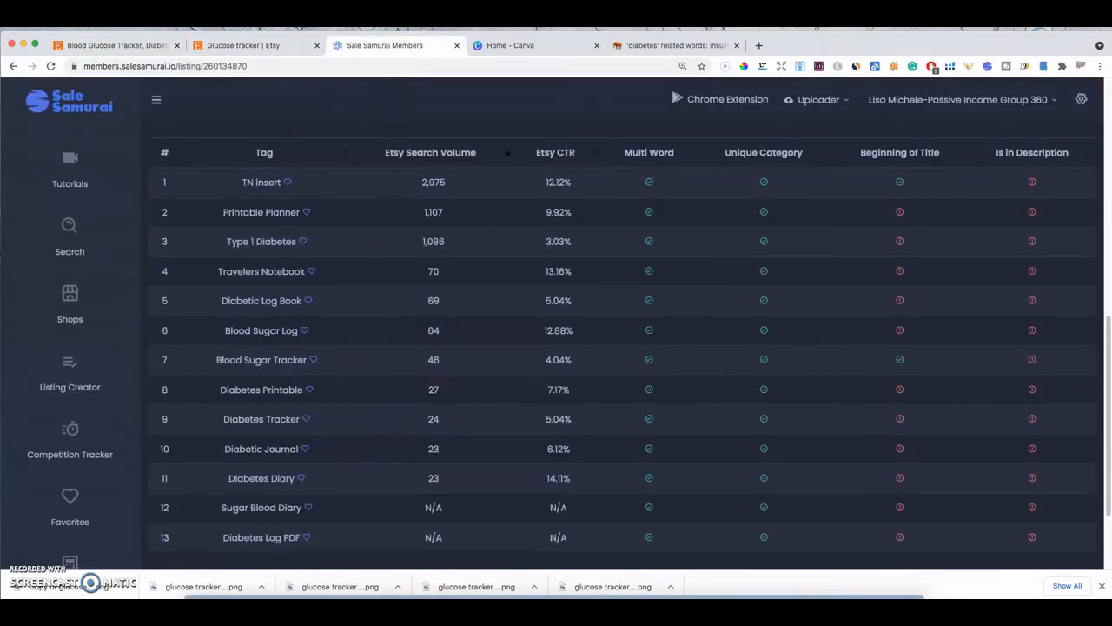
- Return to the Etsy listing form, add the entered "diabetic log book" tag and then the tag "blood sugar tracker"
click(117, 47)
click(686, 326)
click(558, 329)
text(blood)
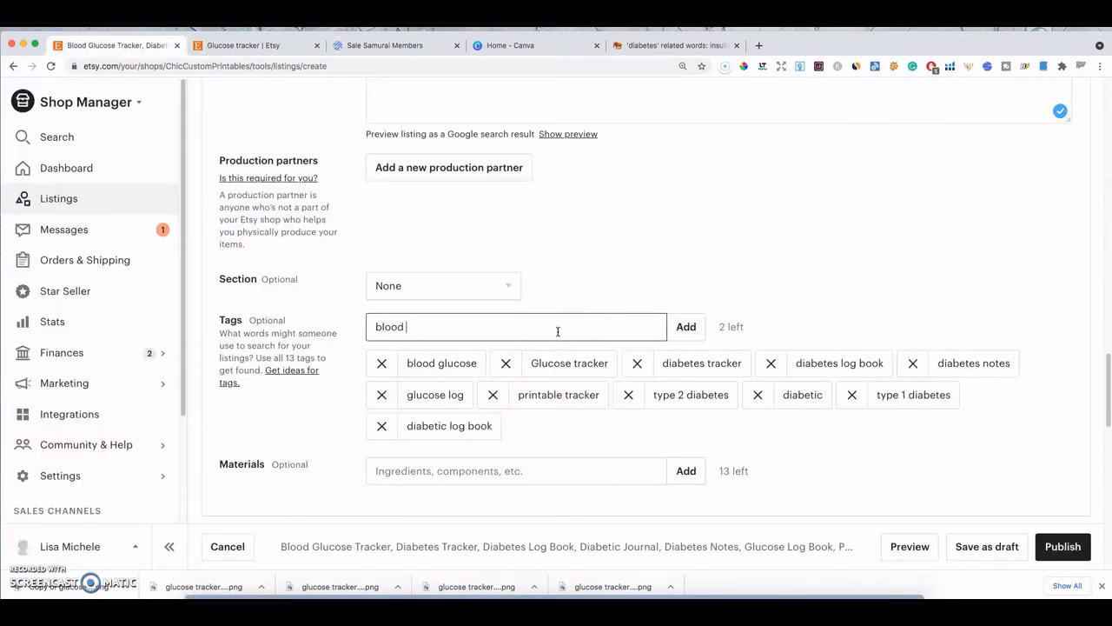
text( sugar tracker)
key(Return)
- Check the competitor's tags in Sale Samurai and add "diabetes printable" as the last tag of the Etsy listing
click(404, 45)
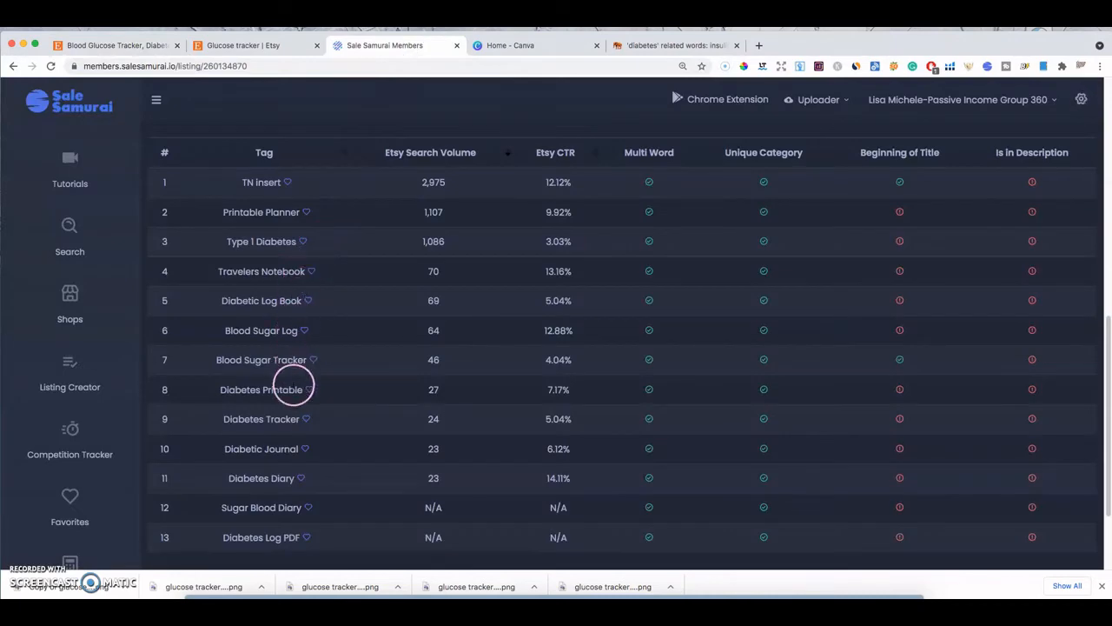
click(121, 46)
text(diabetes )
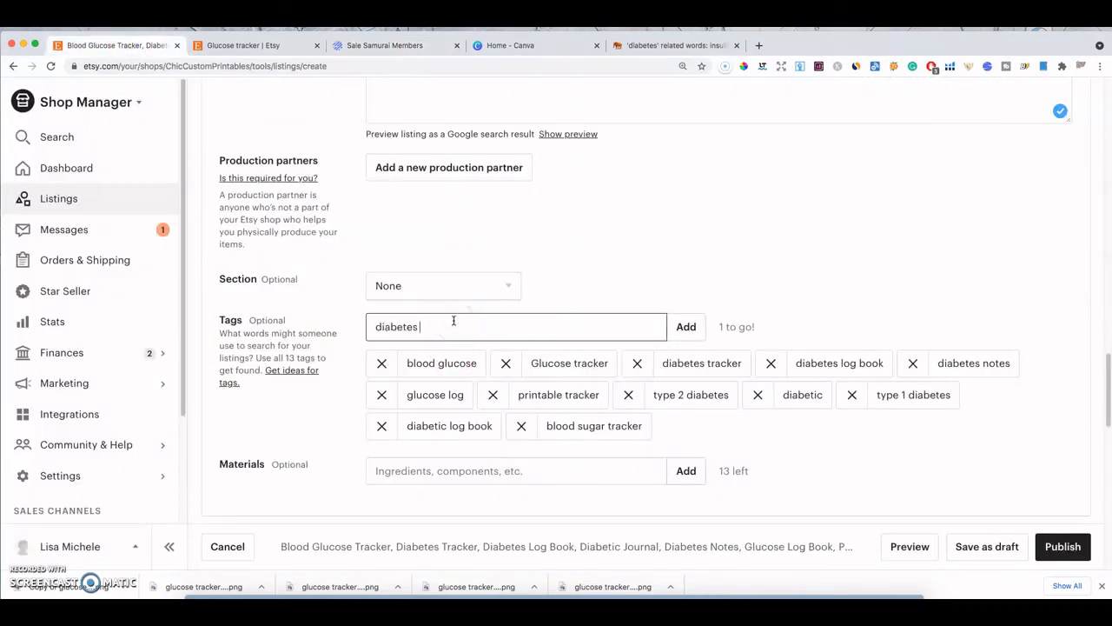
text(printable)
key(Return)
- Complete the listing description with the tracker's purpose, instant download note, no-refund policy and US Letter Size (8.5 x 11)
scroll(452, 322, up, 4)
click(463, 318)
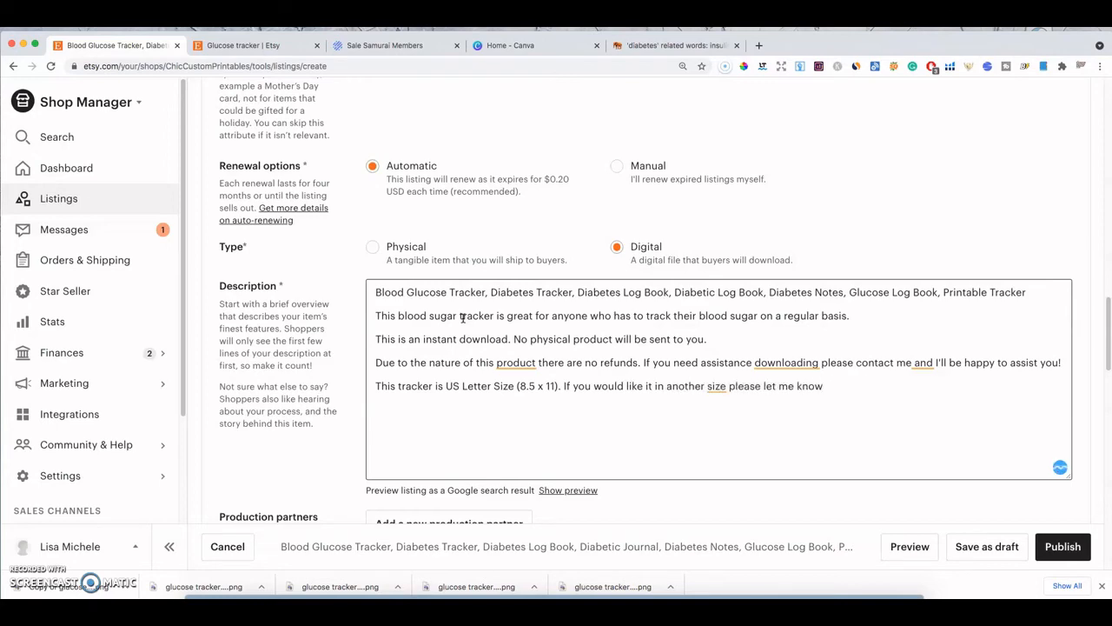
- Upload the five downloaded glucose tracker mockup PNG images as the listing's photos
scroll(451, 316, up, 15)
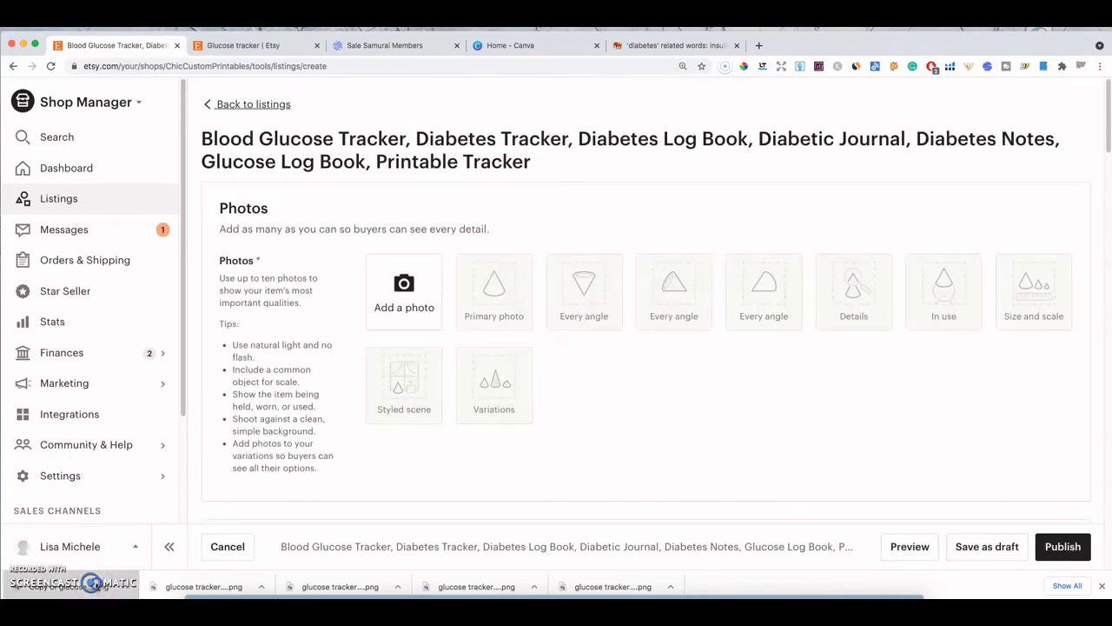
drag(423, 287, 409, 291)
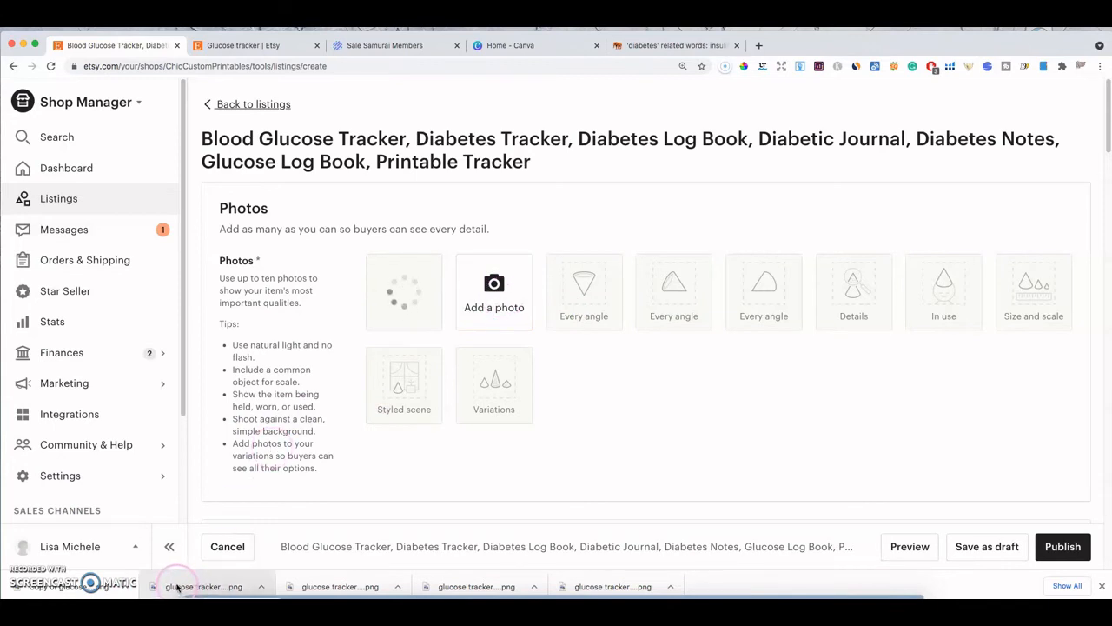
drag(177, 588, 496, 288)
drag(343, 587, 587, 287)
drag(476, 587, 676, 295)
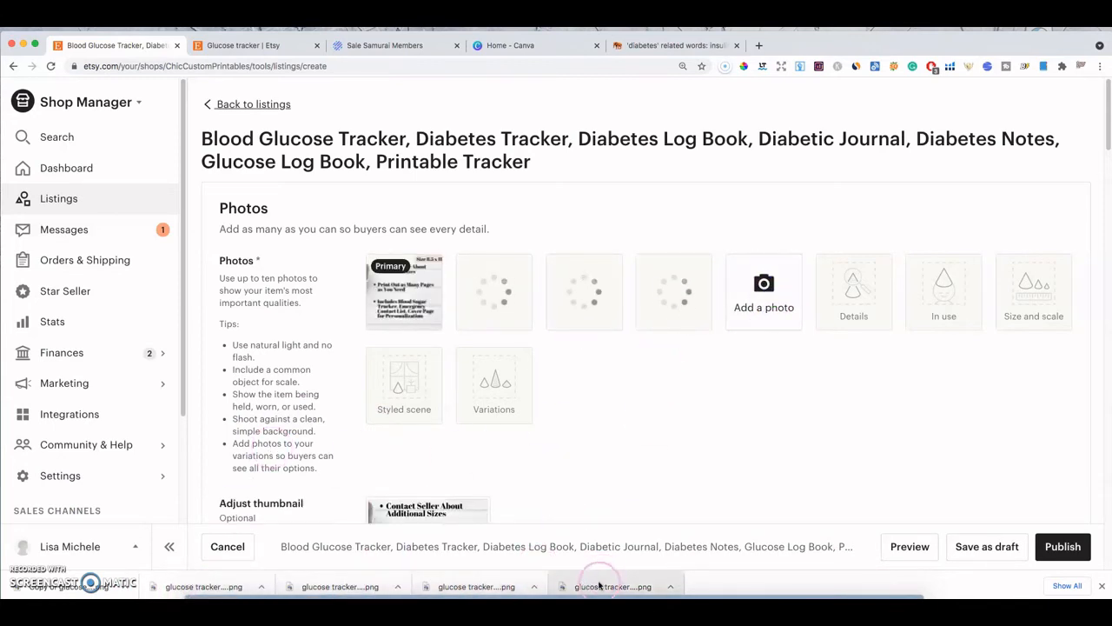
drag(598, 586, 765, 300)
- Upload "Glucose tracker.pdf" from Downloads as the listing's digital file
scroll(704, 395, down, 3)
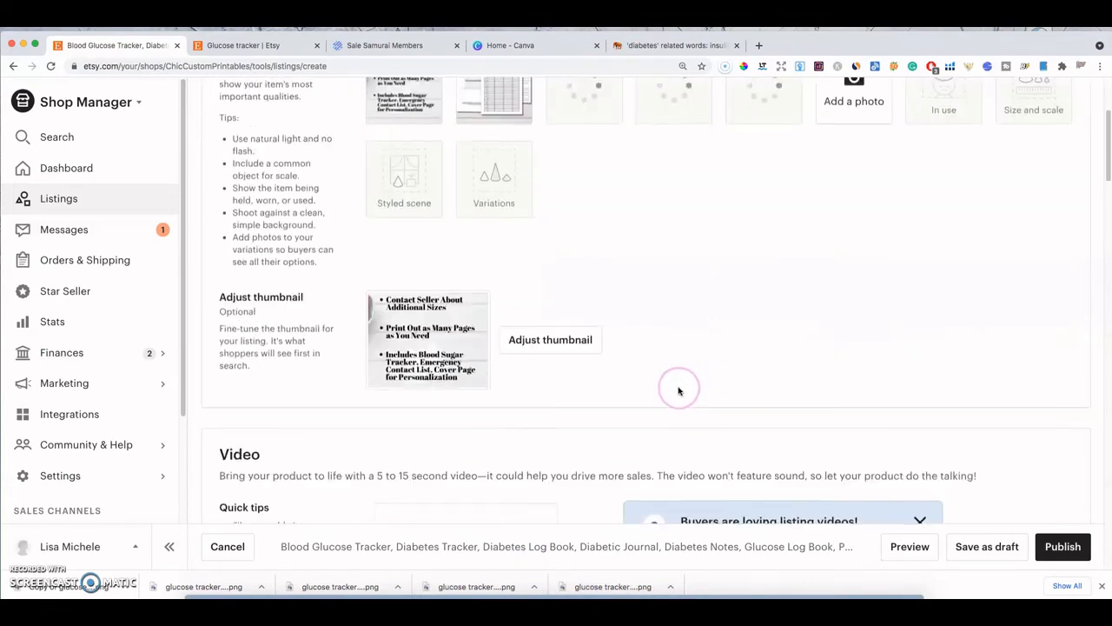
scroll(679, 391, down, 20)
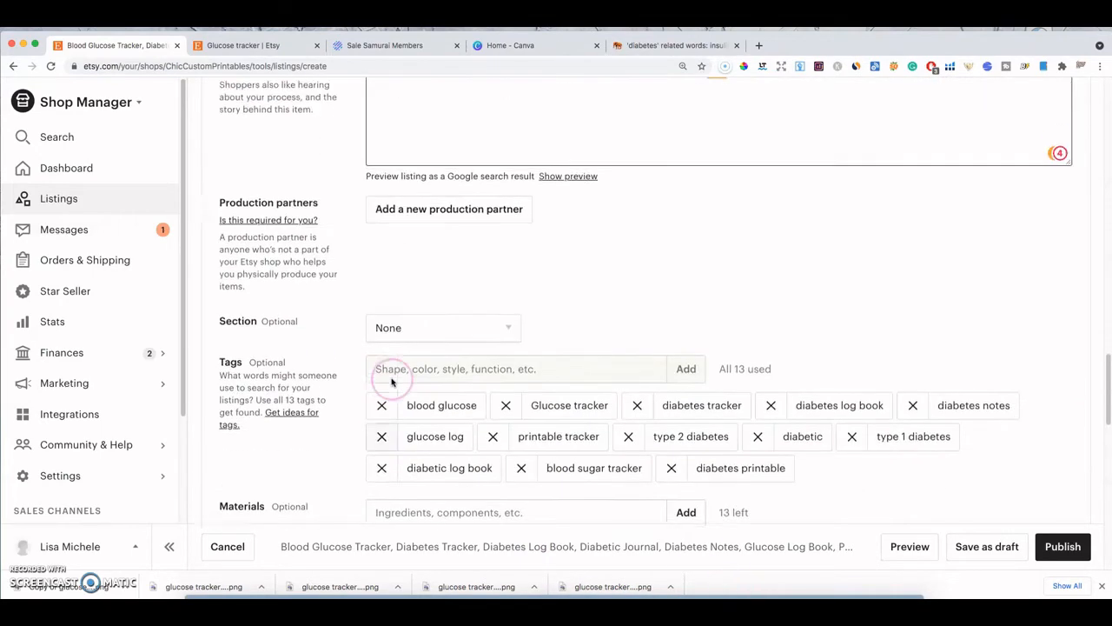
scroll(605, 487, down, 10)
click(417, 248)
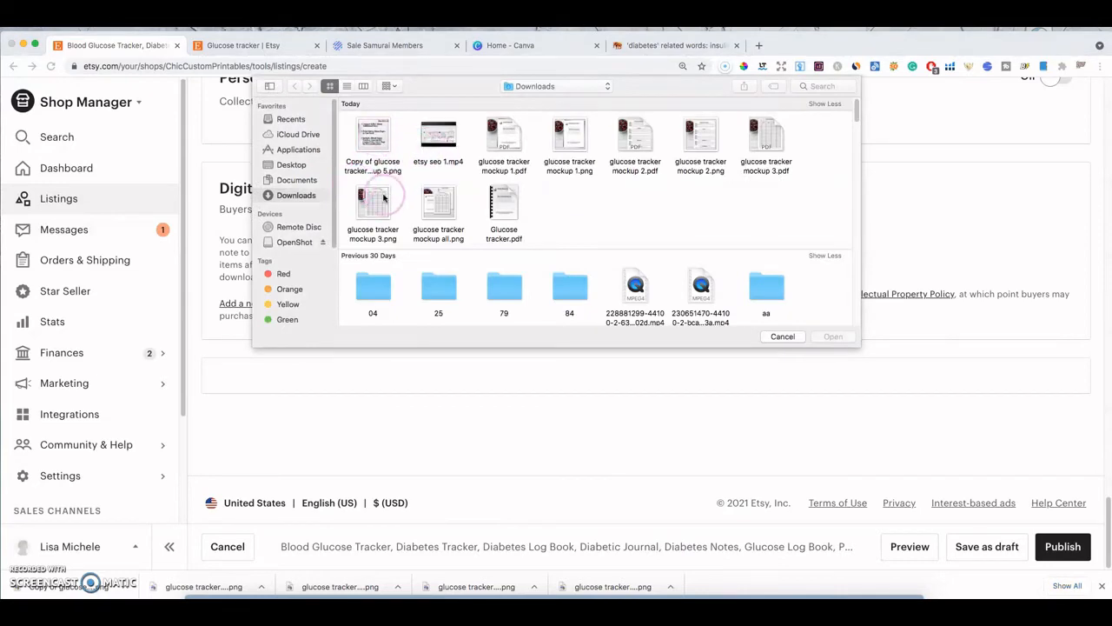
click(504, 209)
click(832, 336)
- Move the second photo to the first position so that it becomes the listing's primary photo
scroll(579, 315, up, 15)
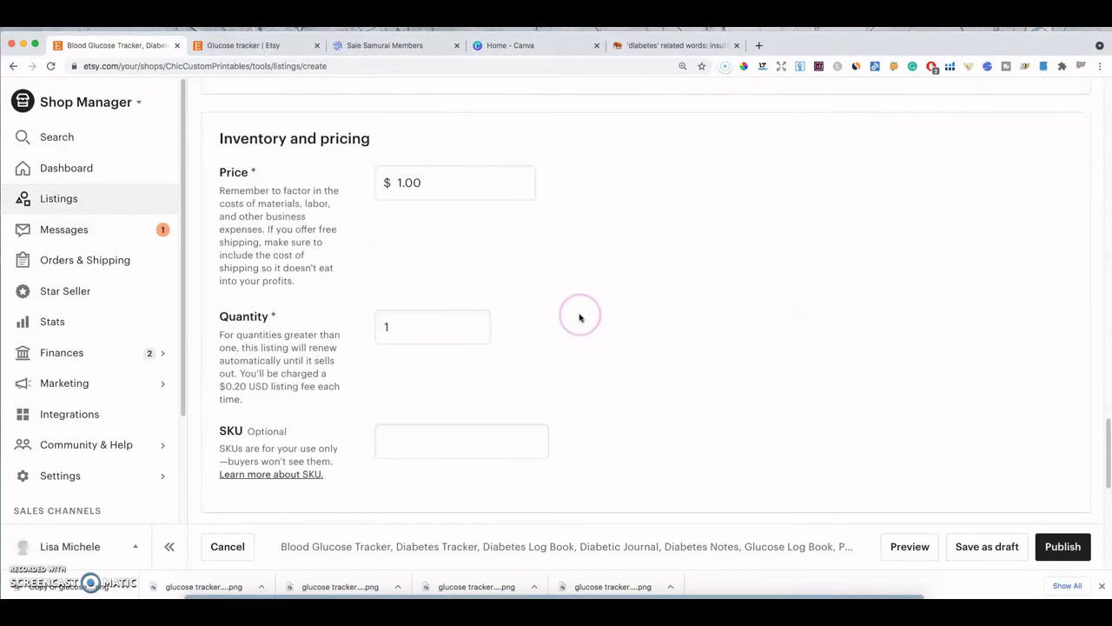
scroll(580, 318, up, 10)
drag(502, 290, 412, 276)
- Choose a primary and a secondary color for the listing
scroll(576, 494, down, 15)
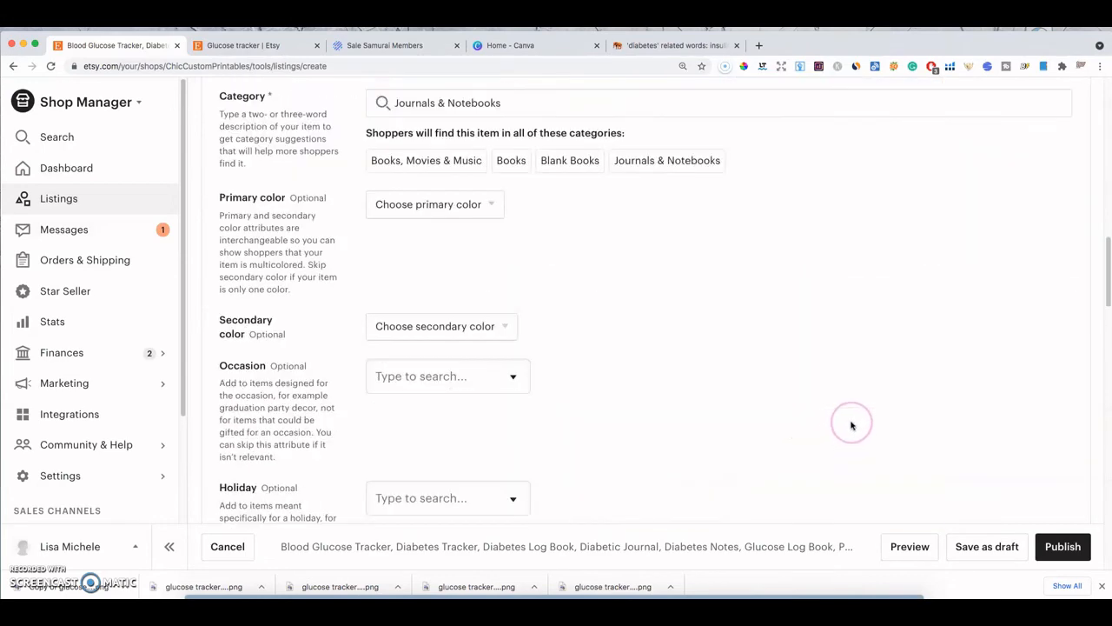
click(482, 205)
click(464, 459)
click(495, 328)
click(484, 368)
- Create a new shop section titled "Health Trackers" and assign the listing to it
scroll(665, 372, down, 15)
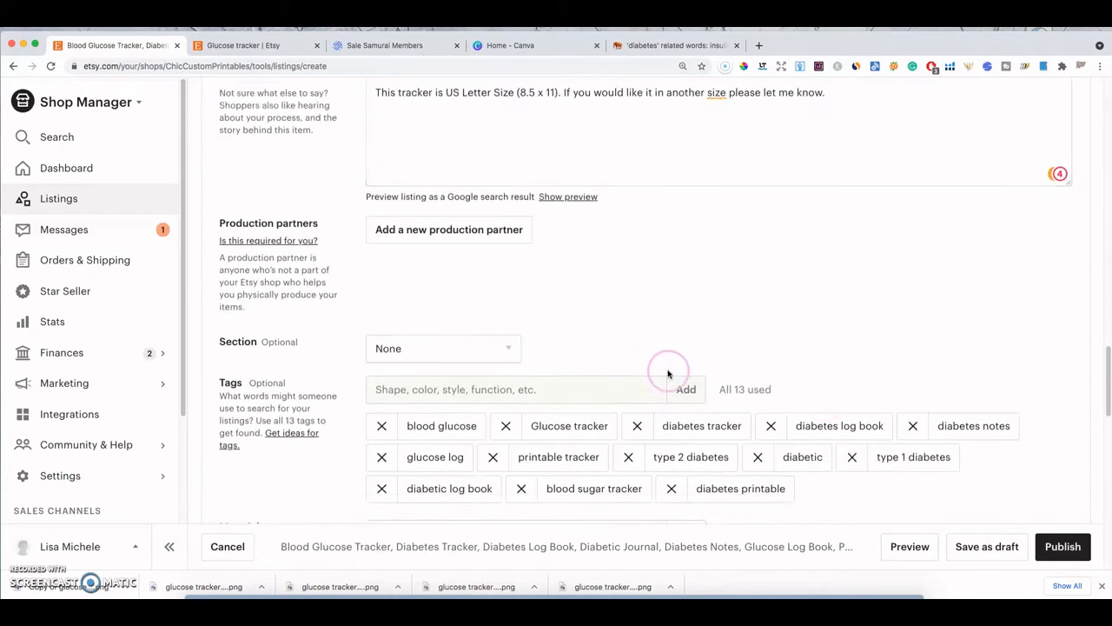
click(443, 277)
click(462, 328)
text(G)
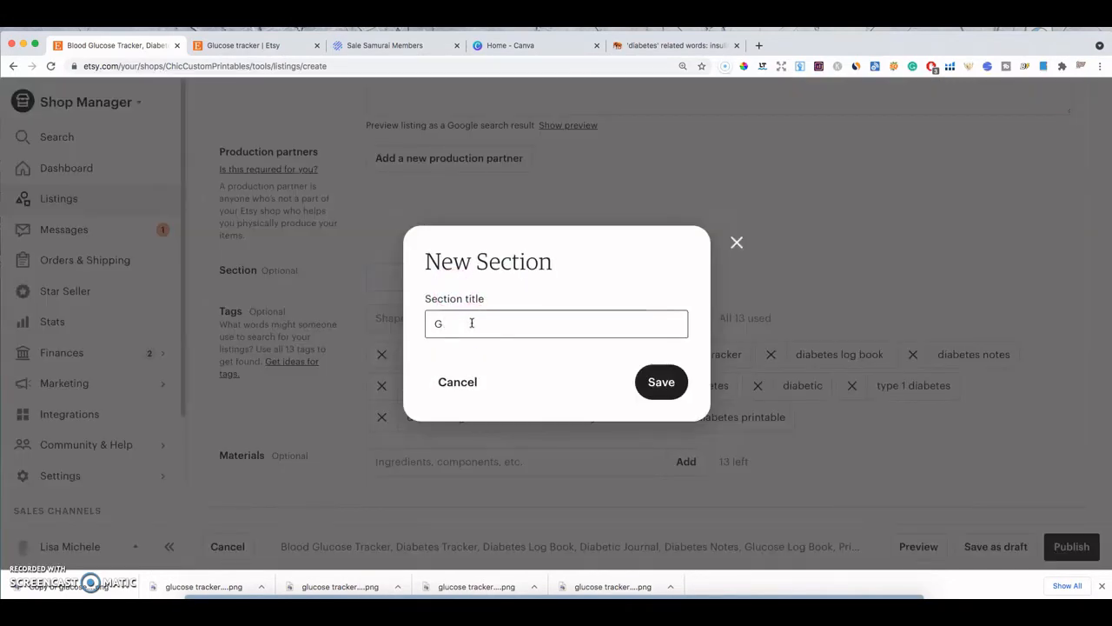
text(ealth Trackers)
click(660, 383)
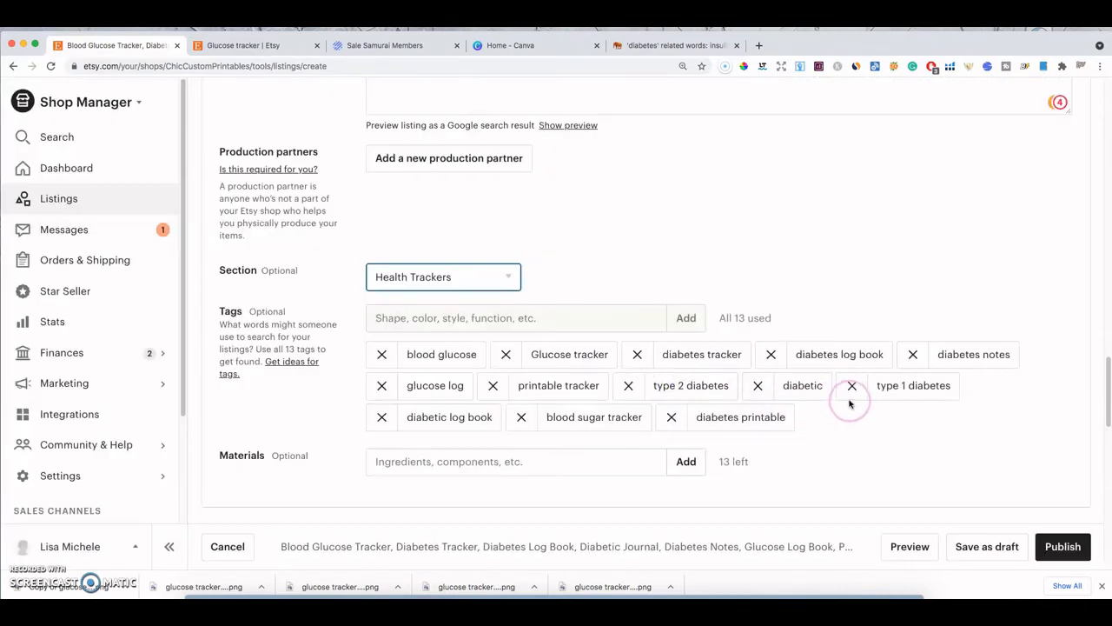
- Publish the blood glucose tracker listing and confirm the publication
scroll(848, 397, down, 10)
click(1071, 545)
click(715, 399)
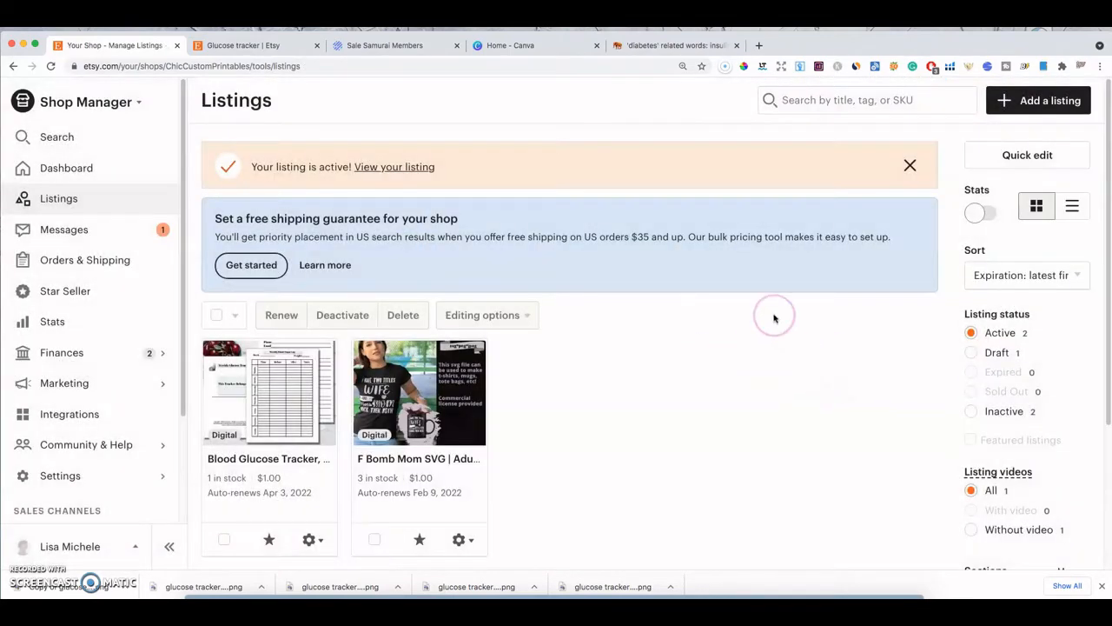
- Switch to the "glucose tracker" search results, reload them, and look through the first page for the newly published listing
click(254, 46)
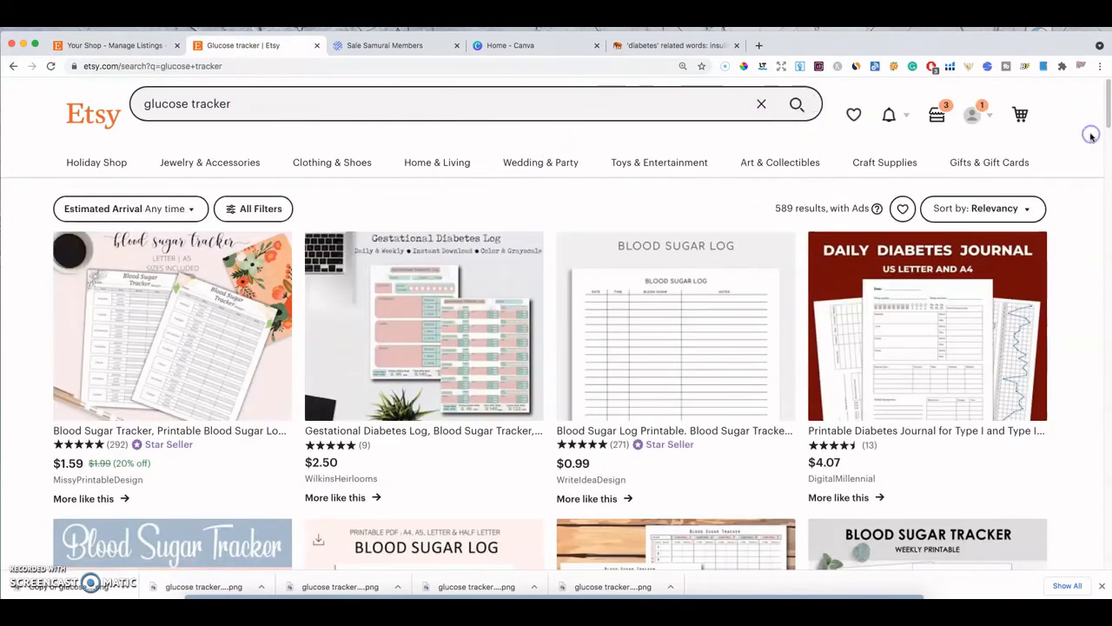
click(51, 66)
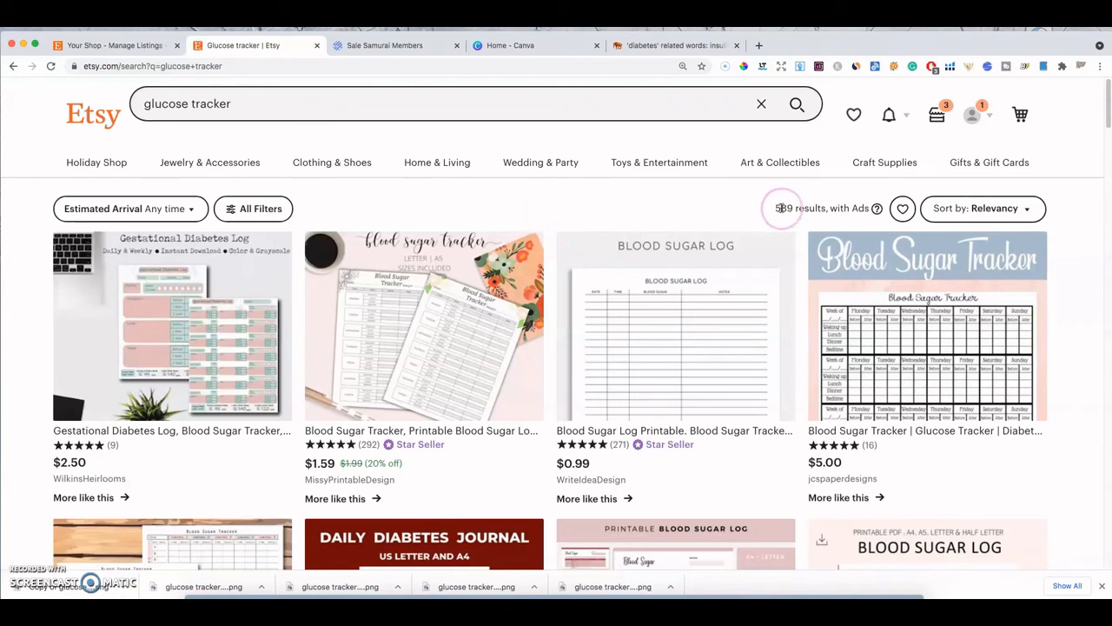
click(161, 45)
click(243, 45)
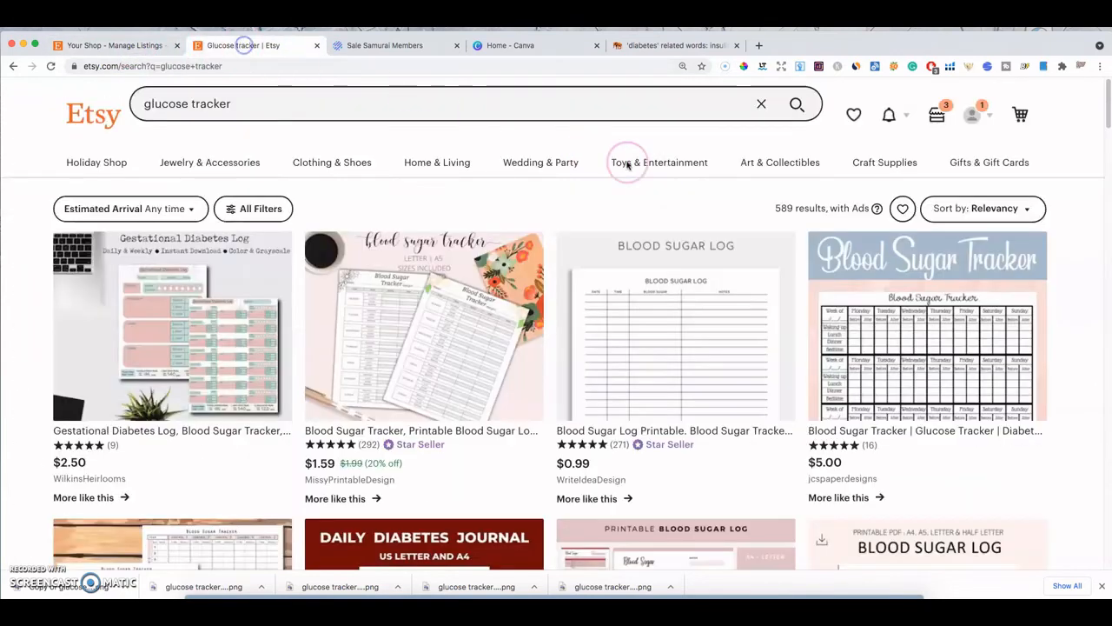
scroll(502, 247, down, 1)
scroll(502, 247, down, 5)
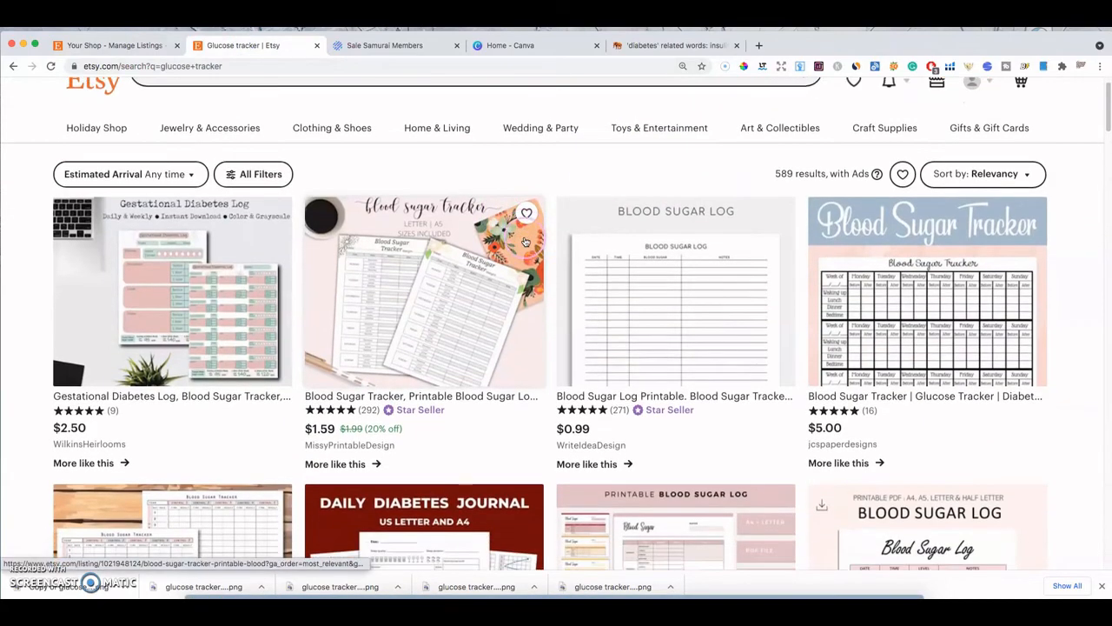
click(528, 245)
scroll(540, 243, down, 5)
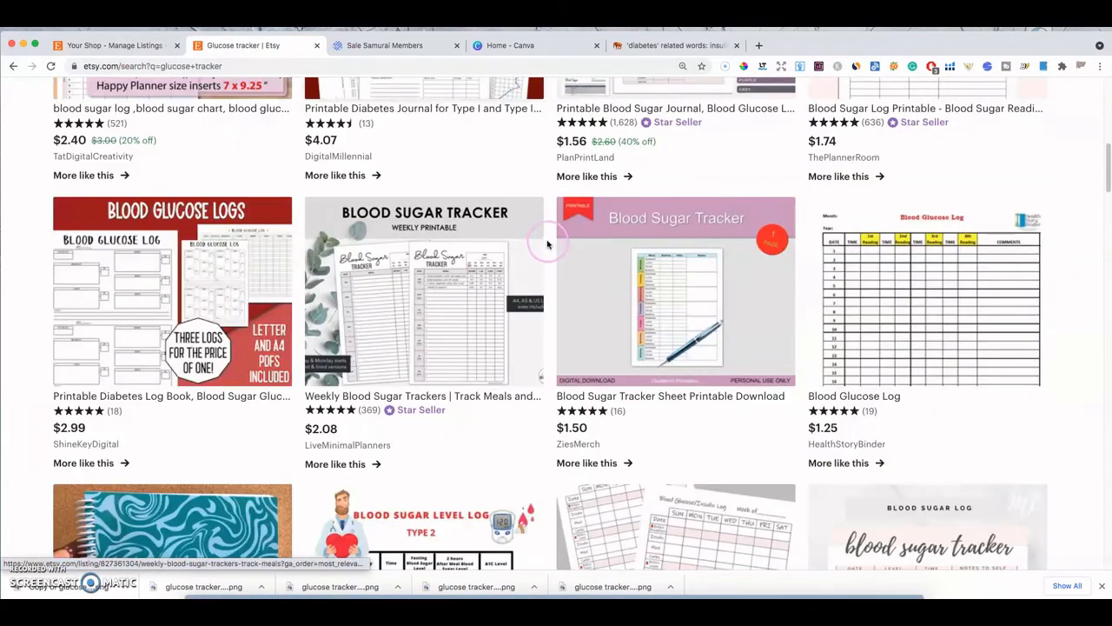
scroll(556, 252, down, 8)
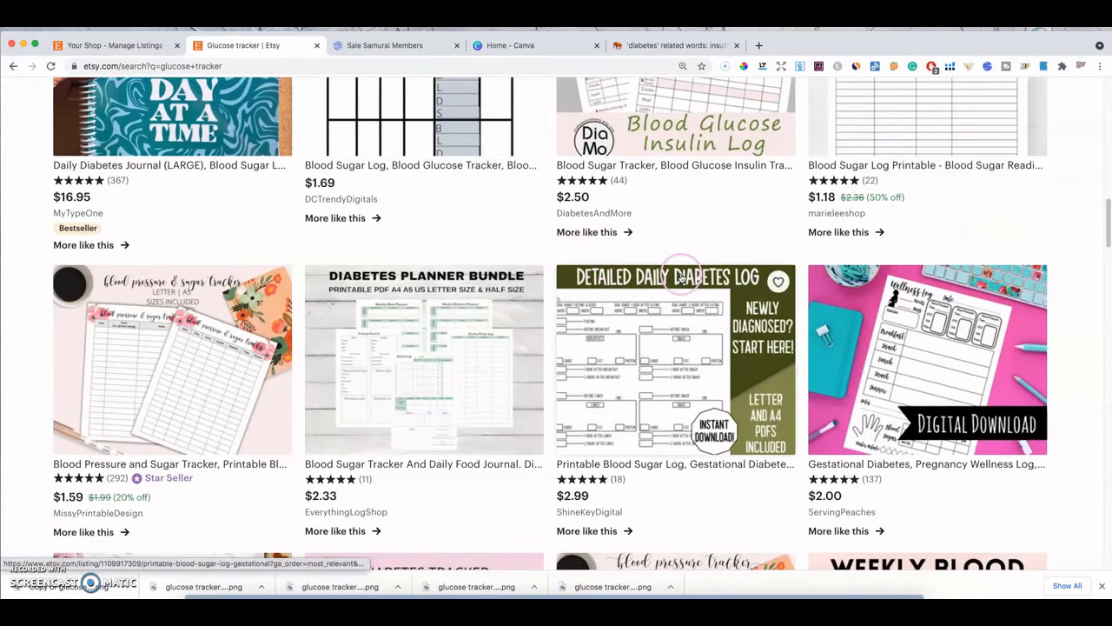
scroll(582, 265, down, 6)
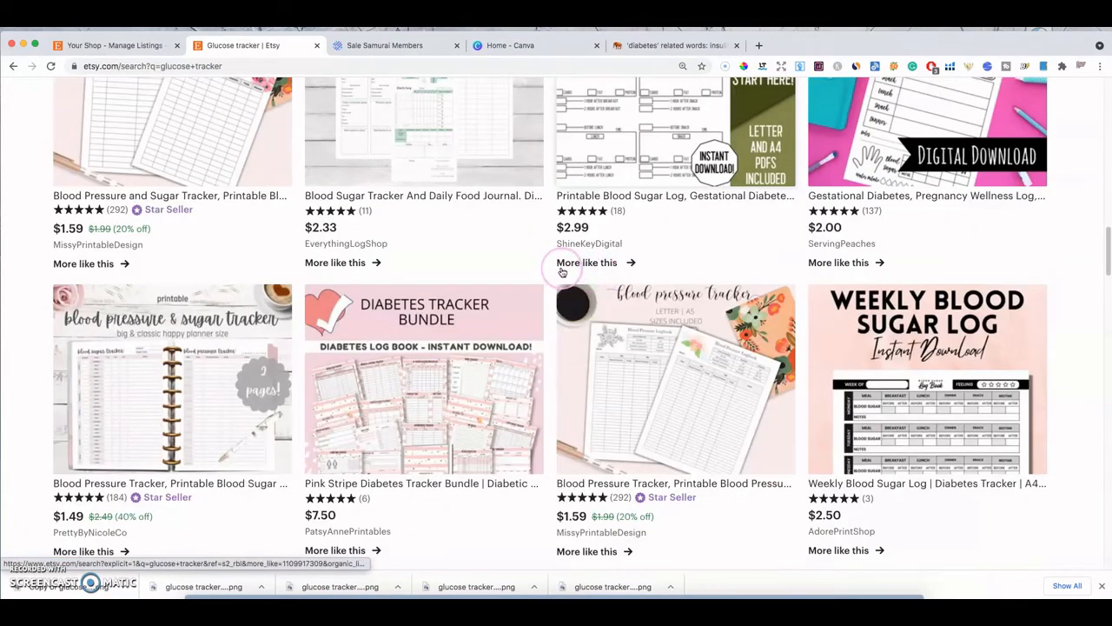
scroll(561, 272, down, 5)
scroll(564, 272, down, 6)
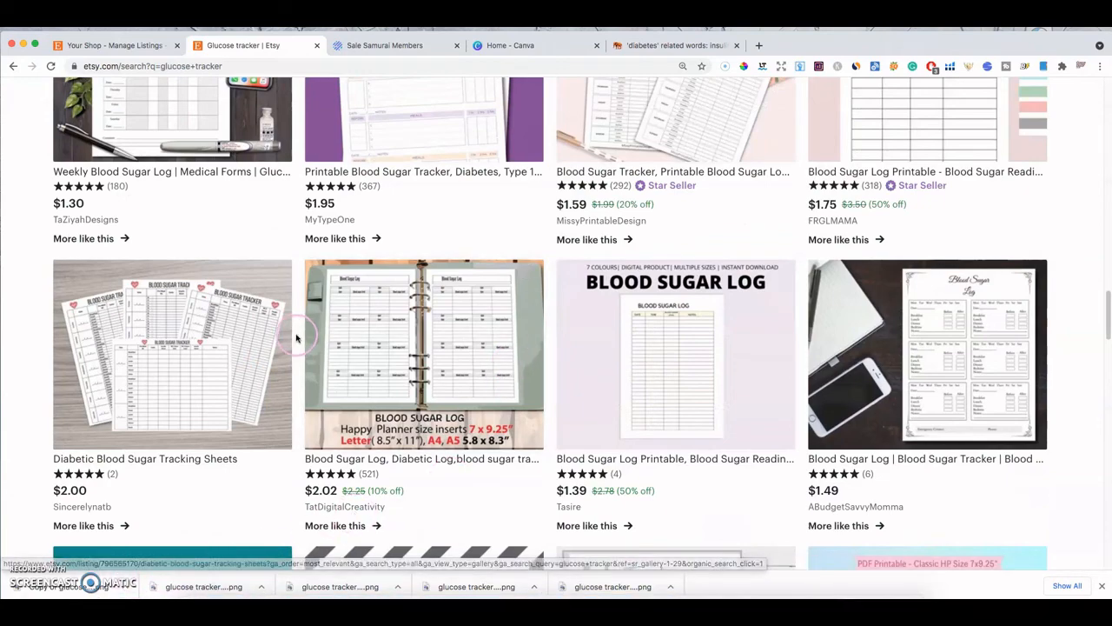
scroll(296, 337, up, 6)
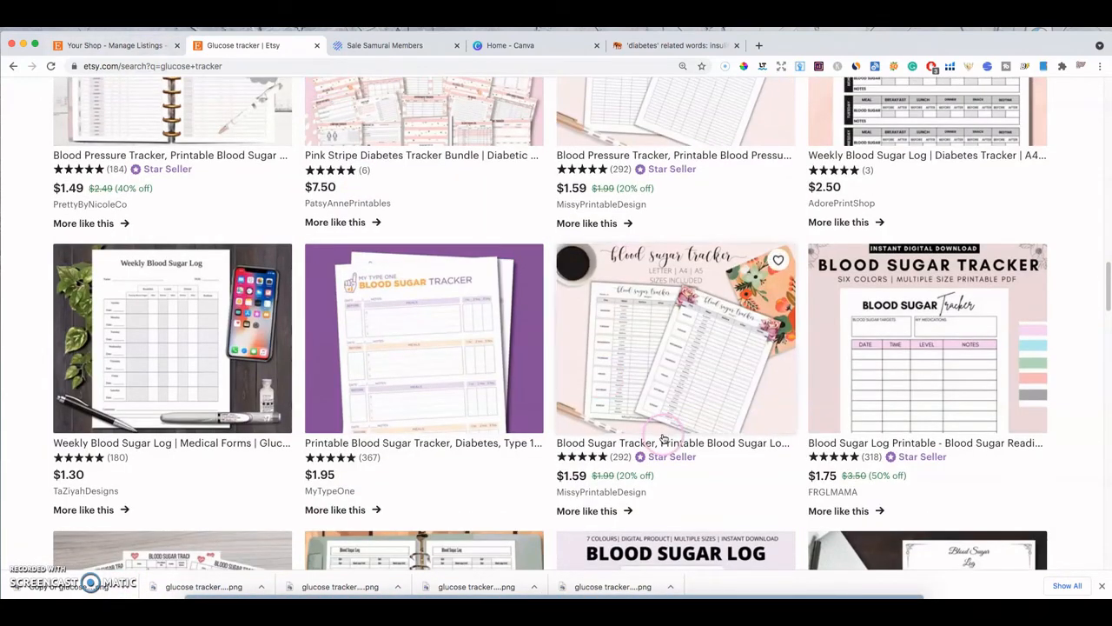
scroll(656, 438, down, 6)
scroll(570, 431, down, 6)
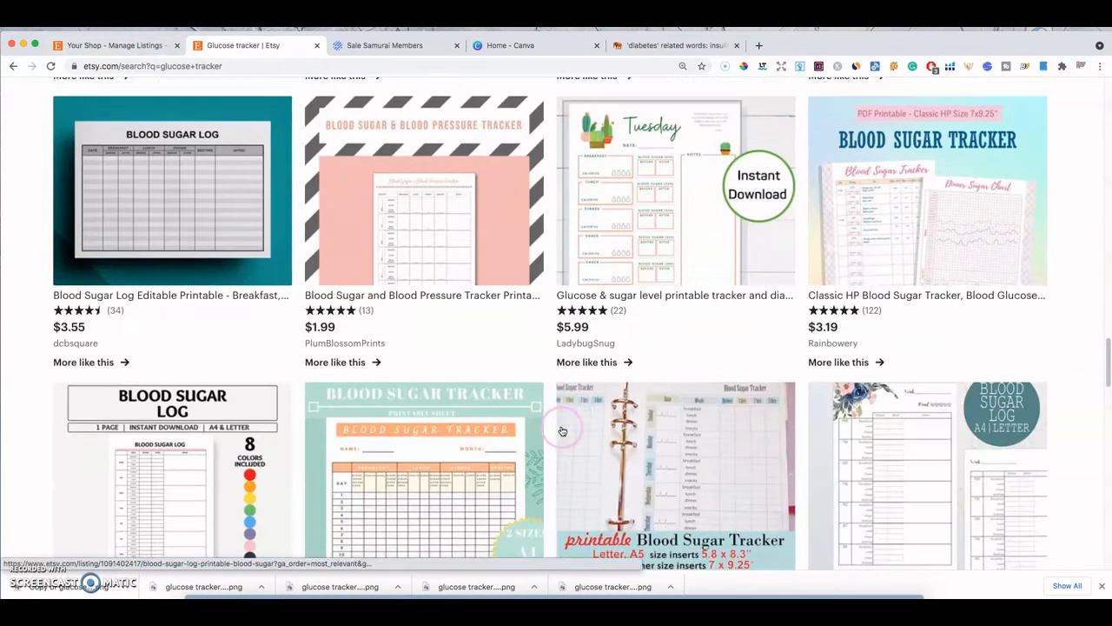
scroll(582, 404, down, 6)
scroll(585, 398, up, 15)
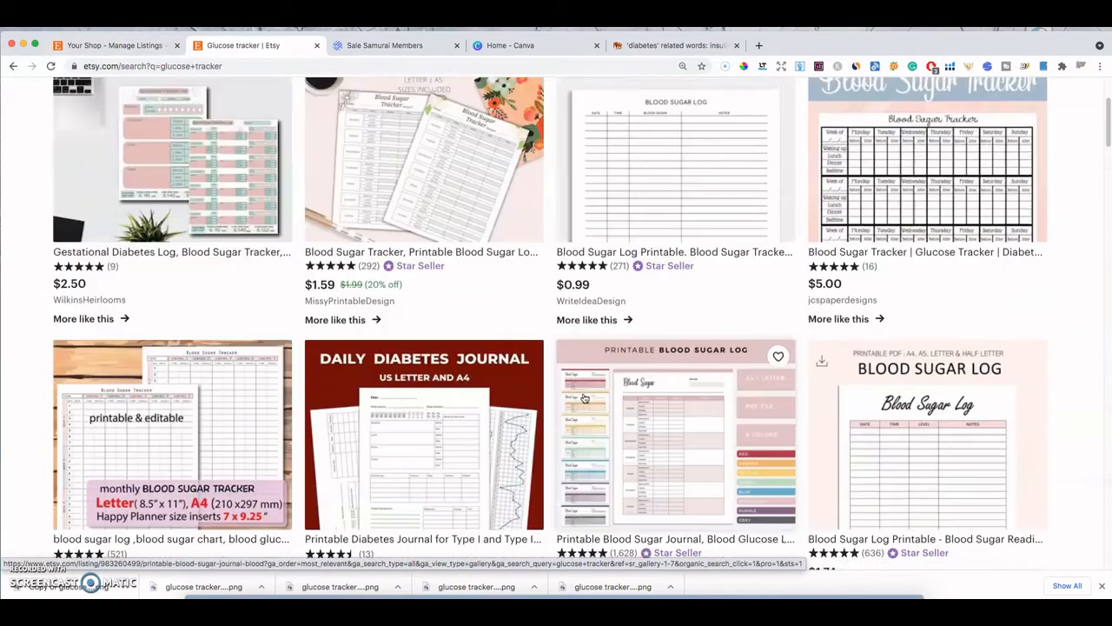
- Reload the search results, view the downloaded glucose tracker mockup 5 and mockup all images, and close both previews
click(52, 67)
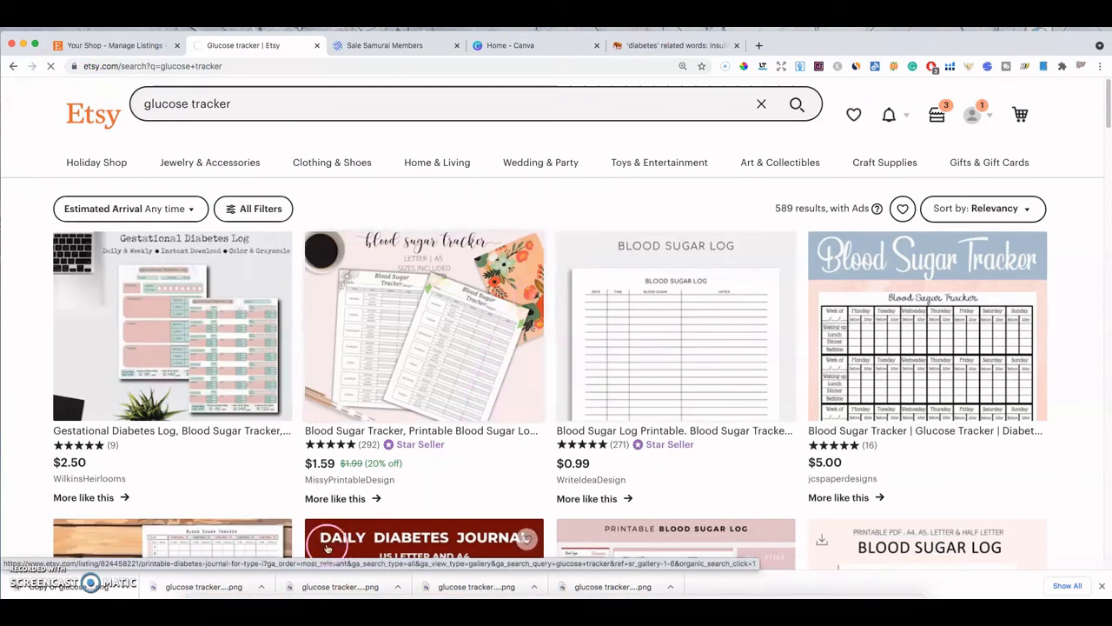
click(70, 586)
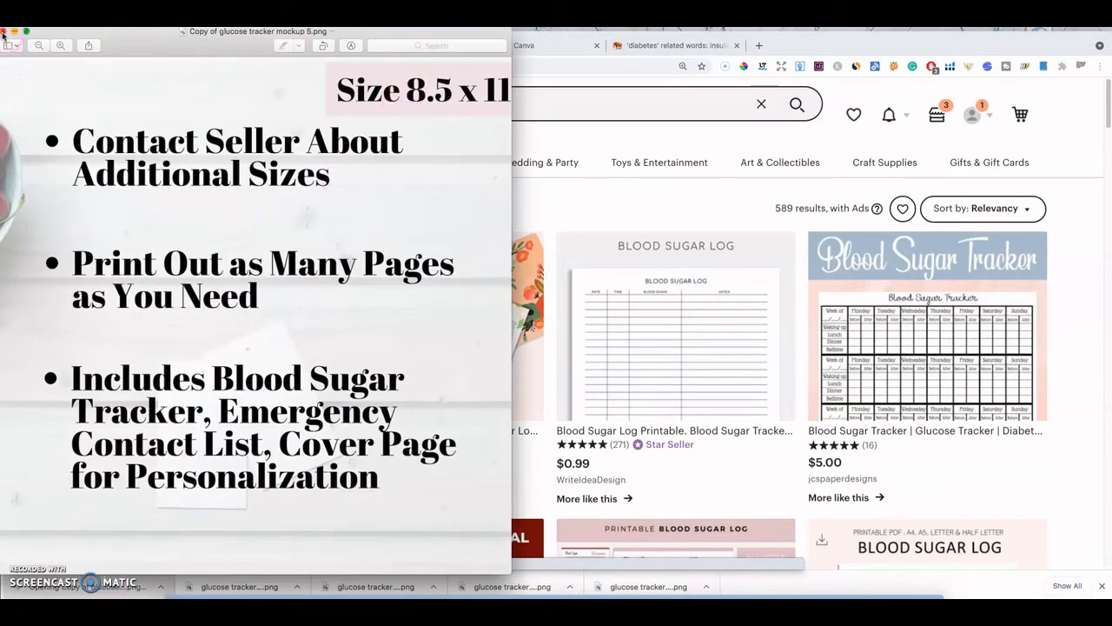
click(3, 32)
click(209, 587)
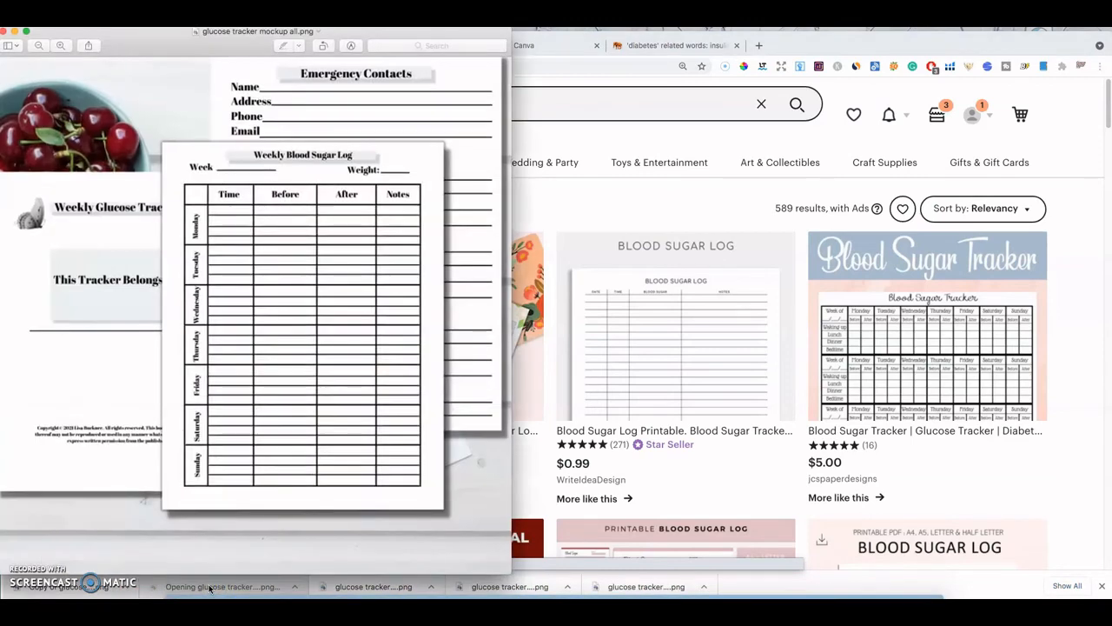
click(4, 33)
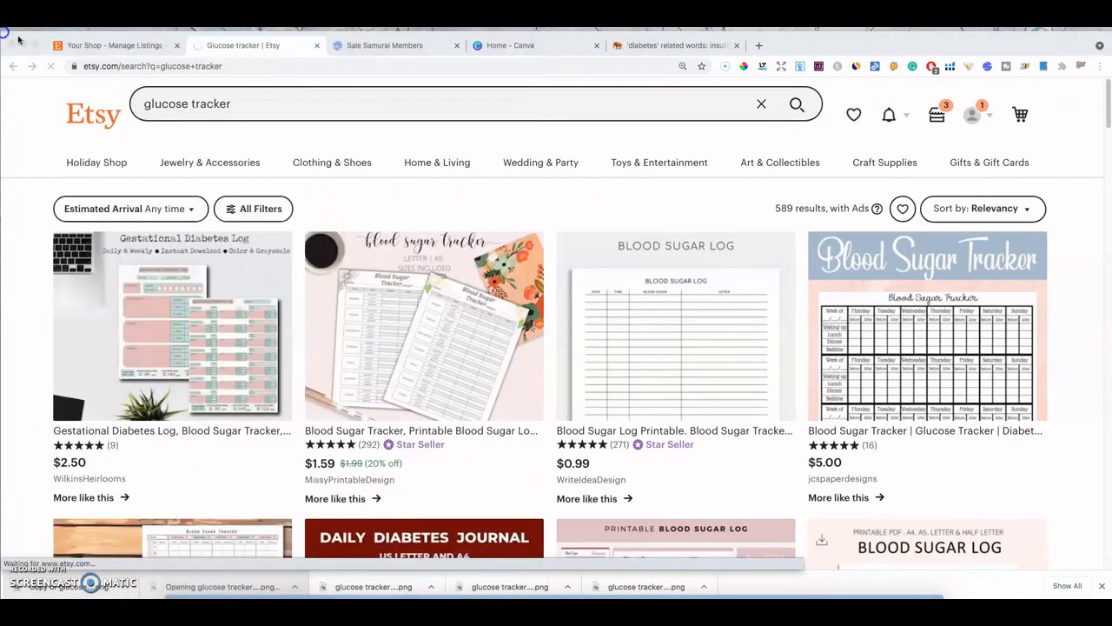
click(590, 295)
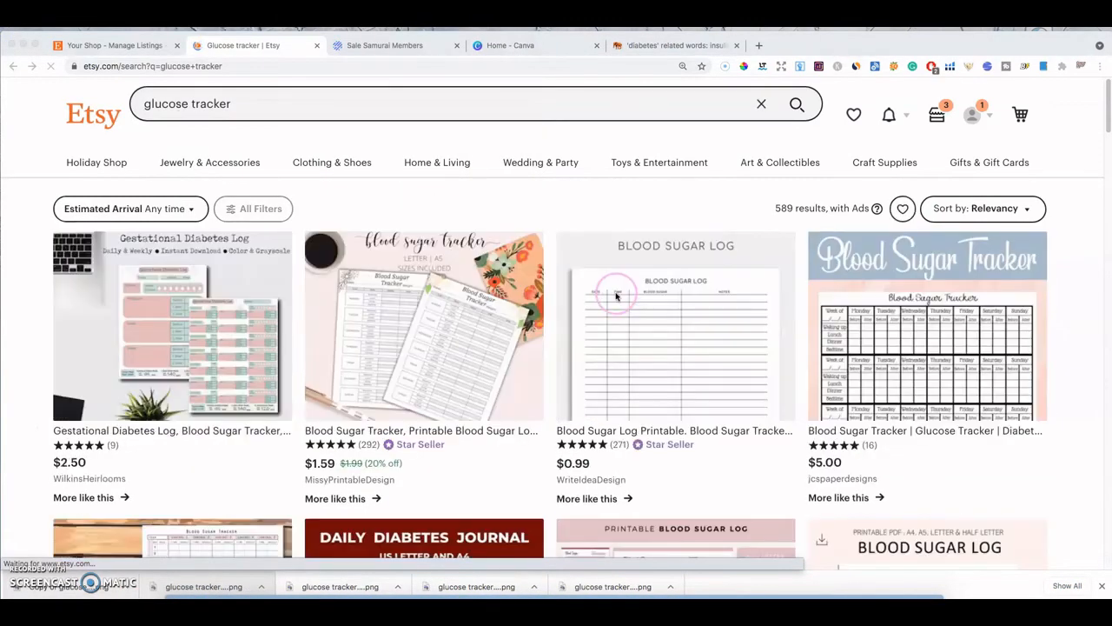
- Look through the reloaded first page of "glucose tracker" results again for the shop's own listing
scroll(635, 297, down, 10)
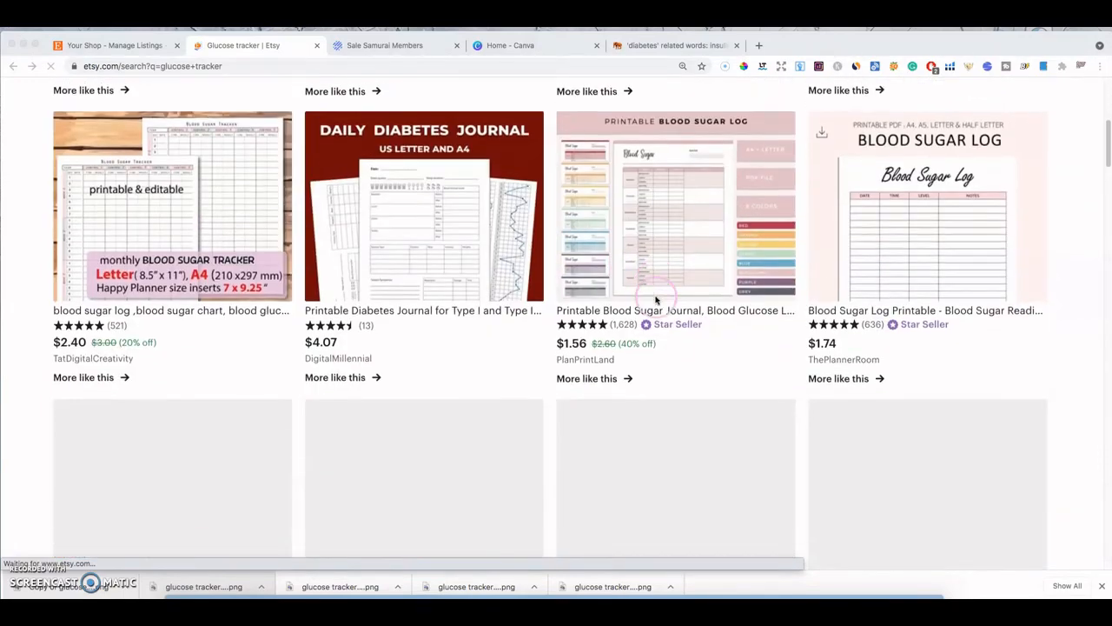
click(660, 297)
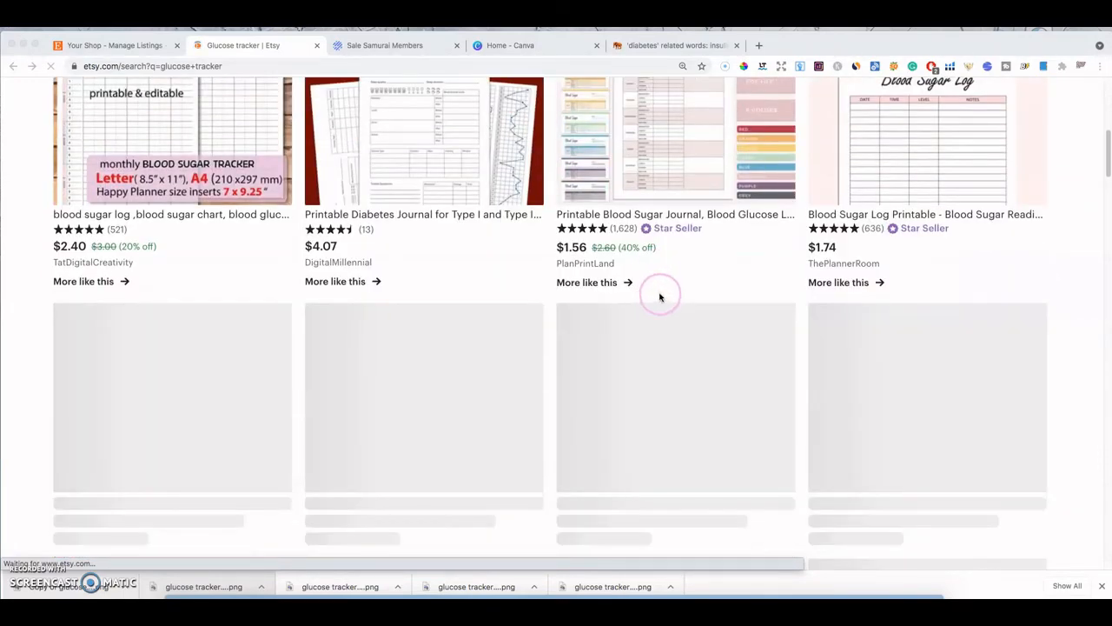
scroll(659, 329, down, 6)
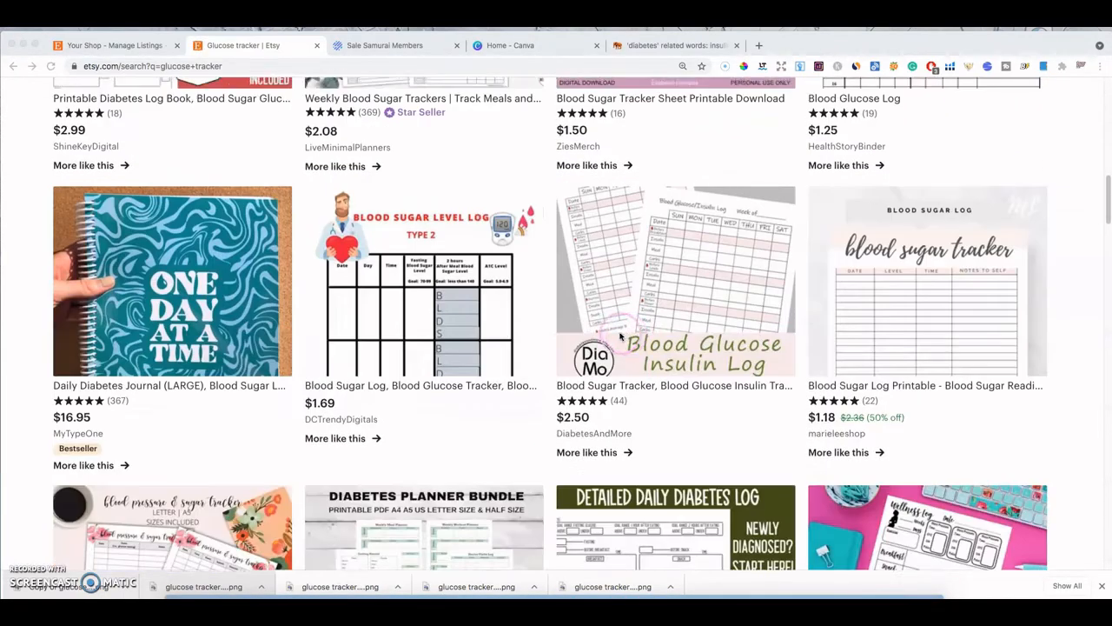
scroll(628, 332, down, 10)
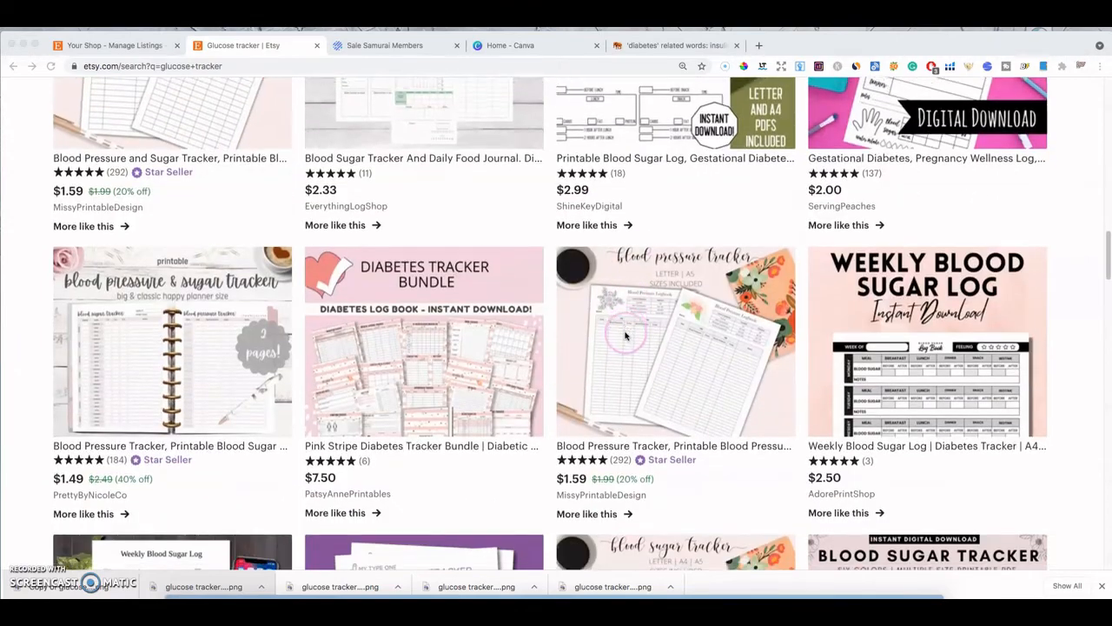
scroll(627, 335, down, 10)
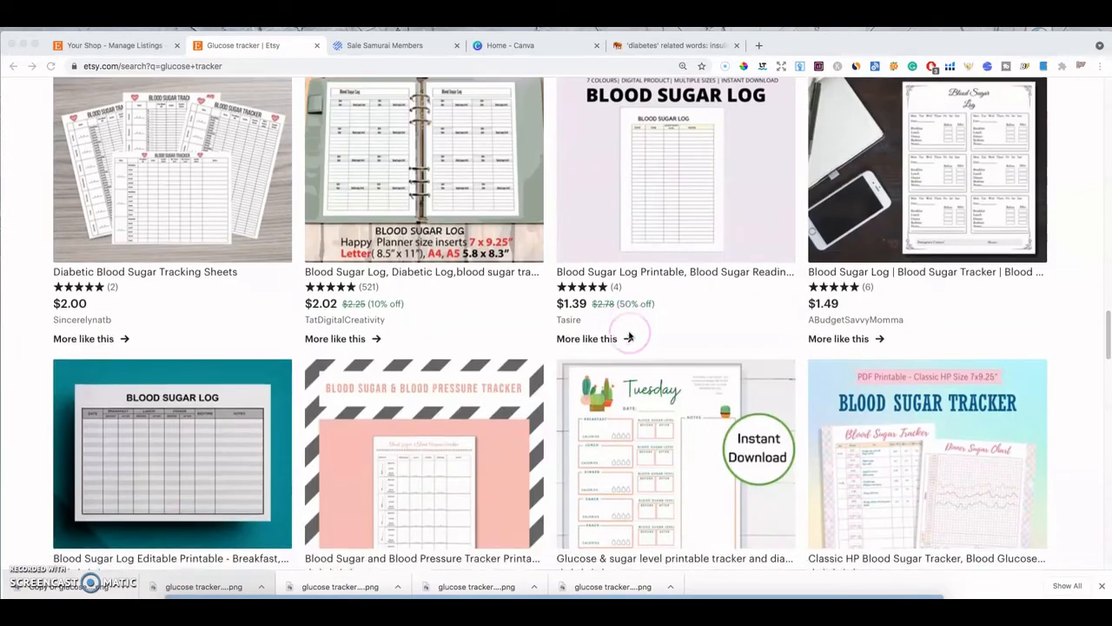
scroll(629, 337, down, 8)
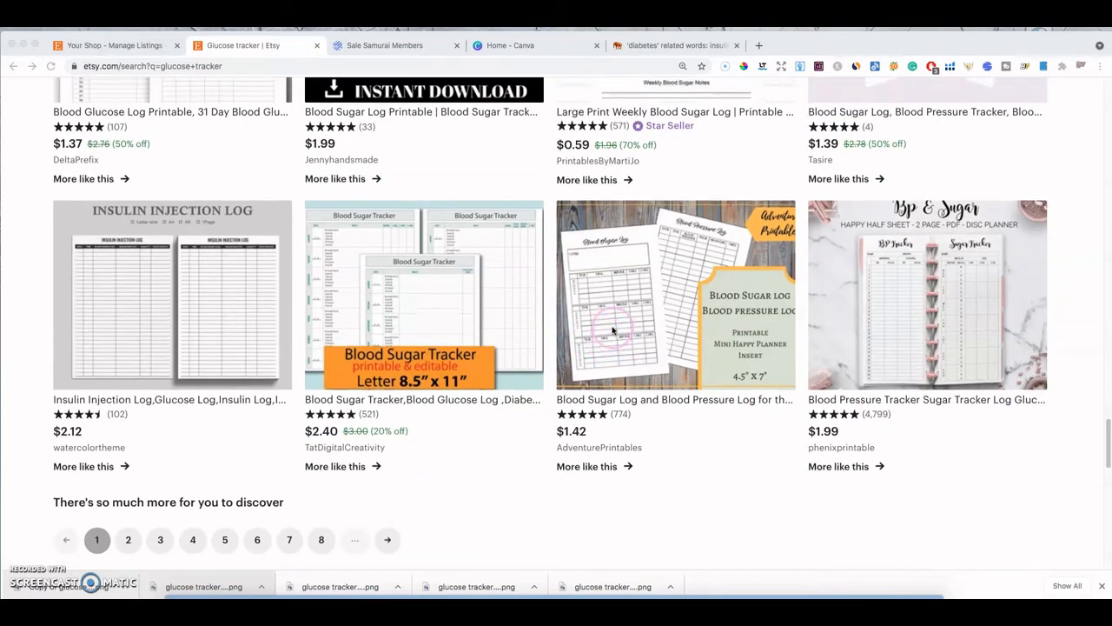
scroll(614, 330, up, 10)
scroll(613, 327, up, 10)
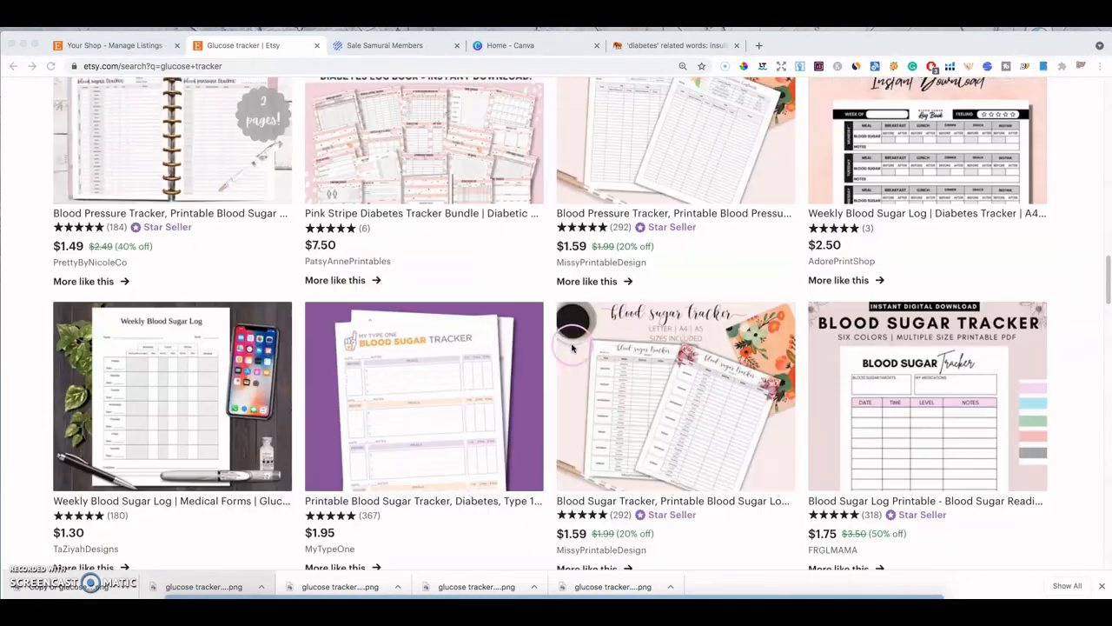
scroll(549, 366, up, 15)
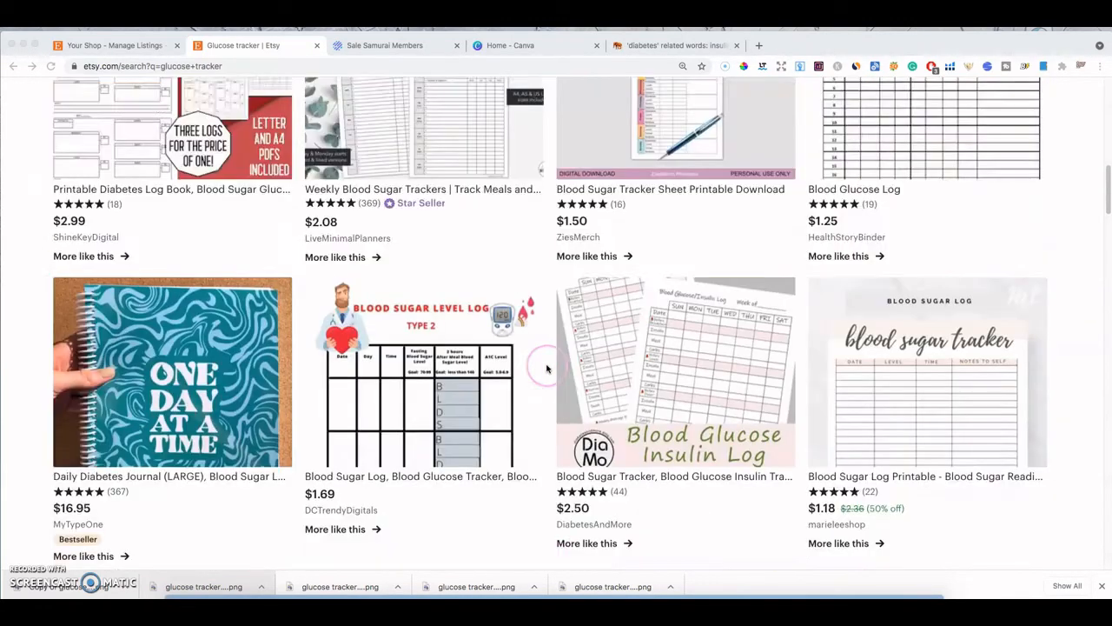
scroll(545, 368, up, 3)
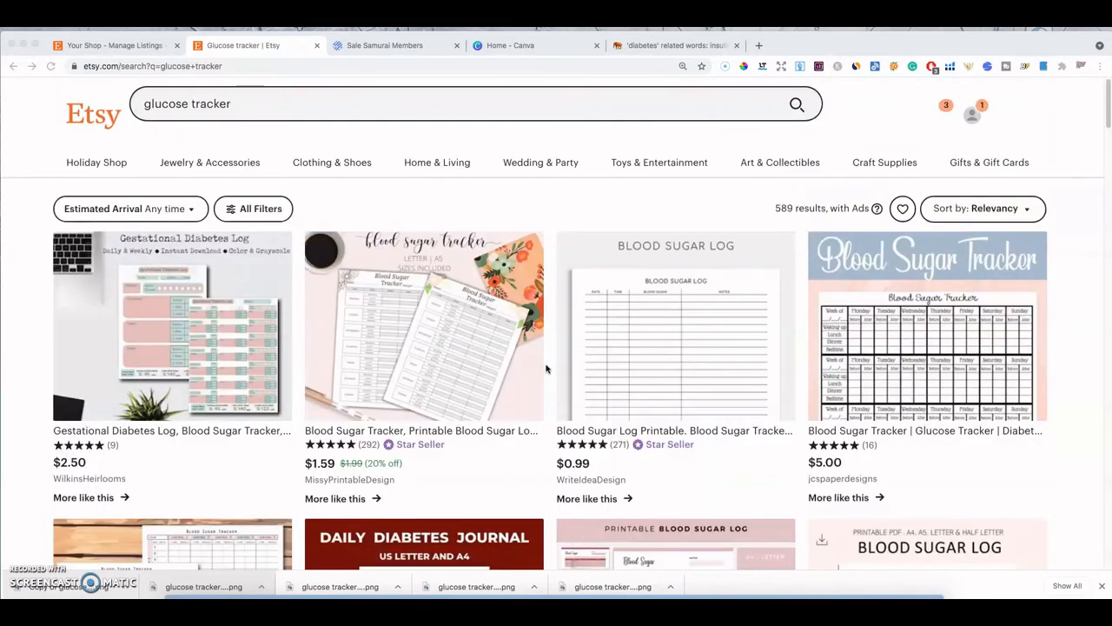
- View the Etsy search suggestions for "diabetes tracker" and dismiss them
click(618, 227)
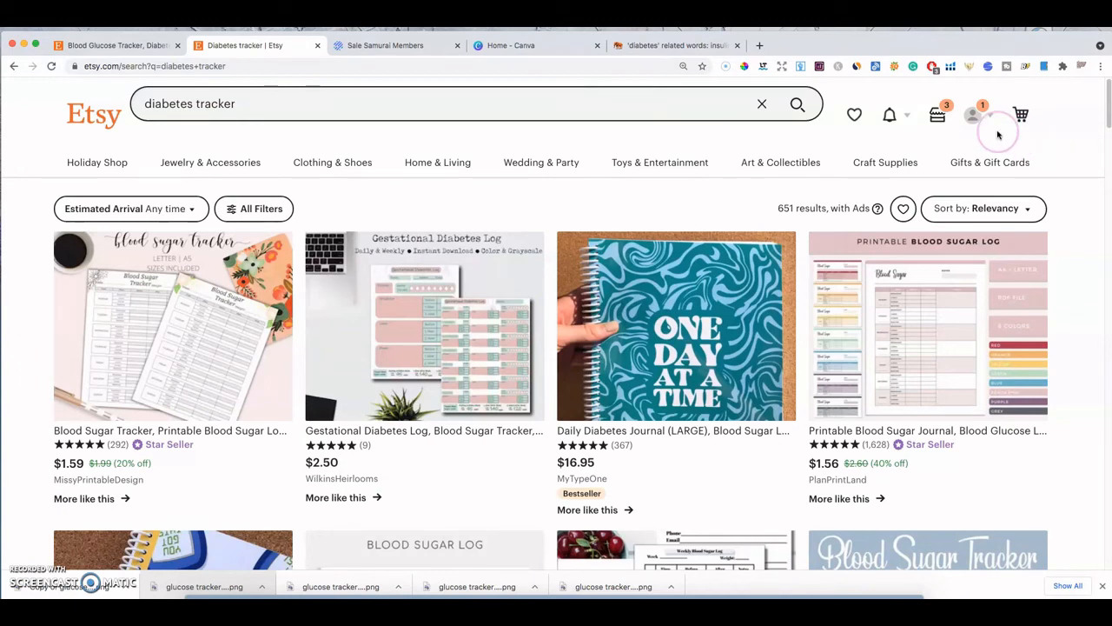
click(987, 131)
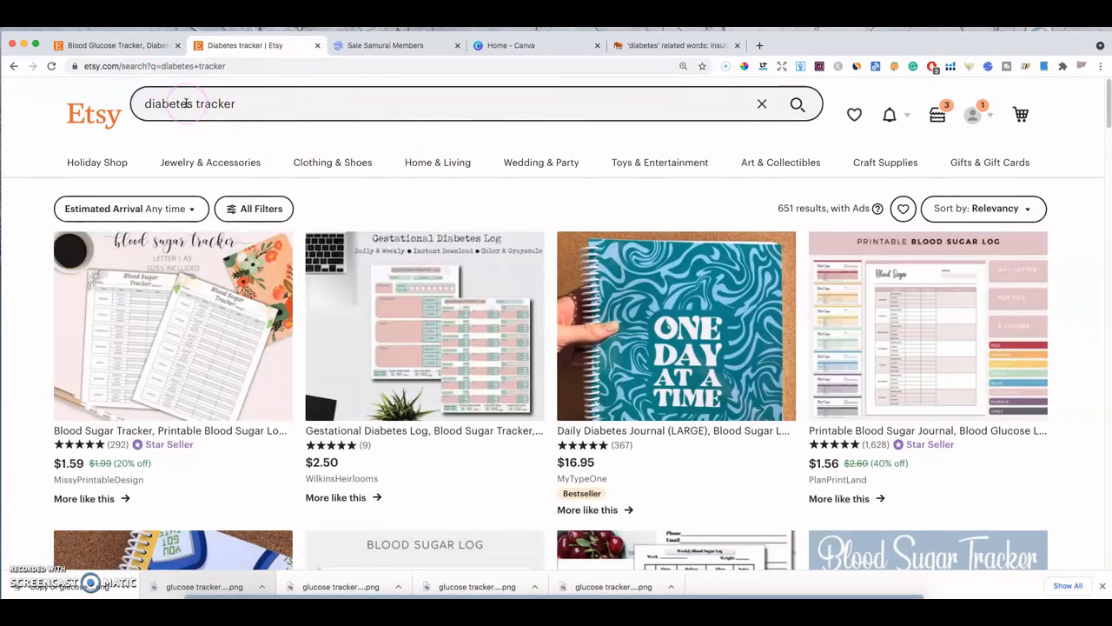
click(241, 104)
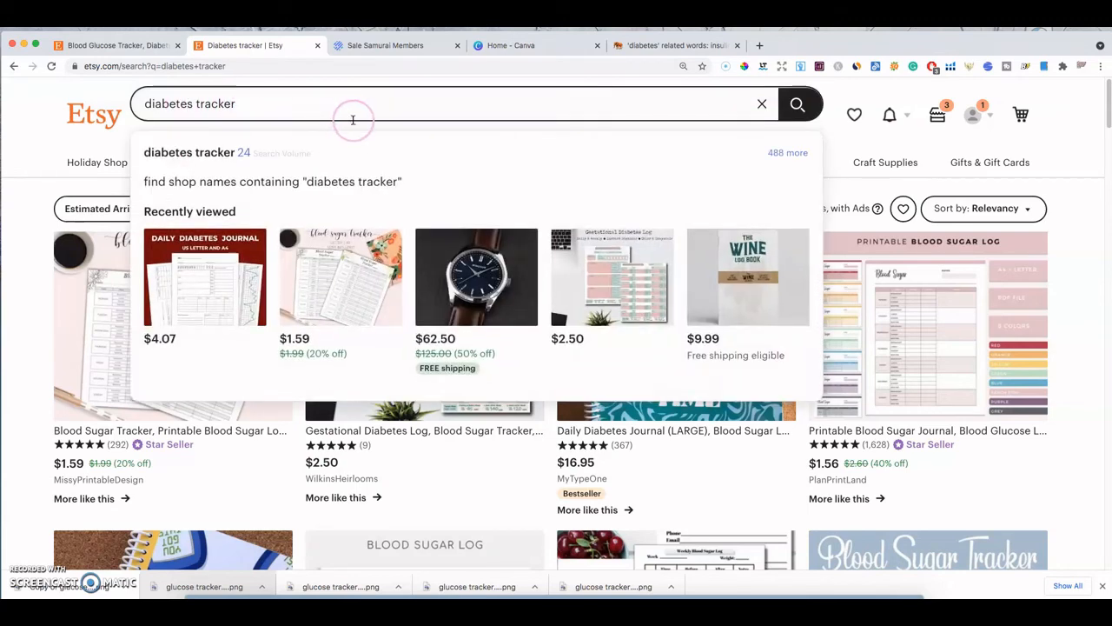
click(53, 119)
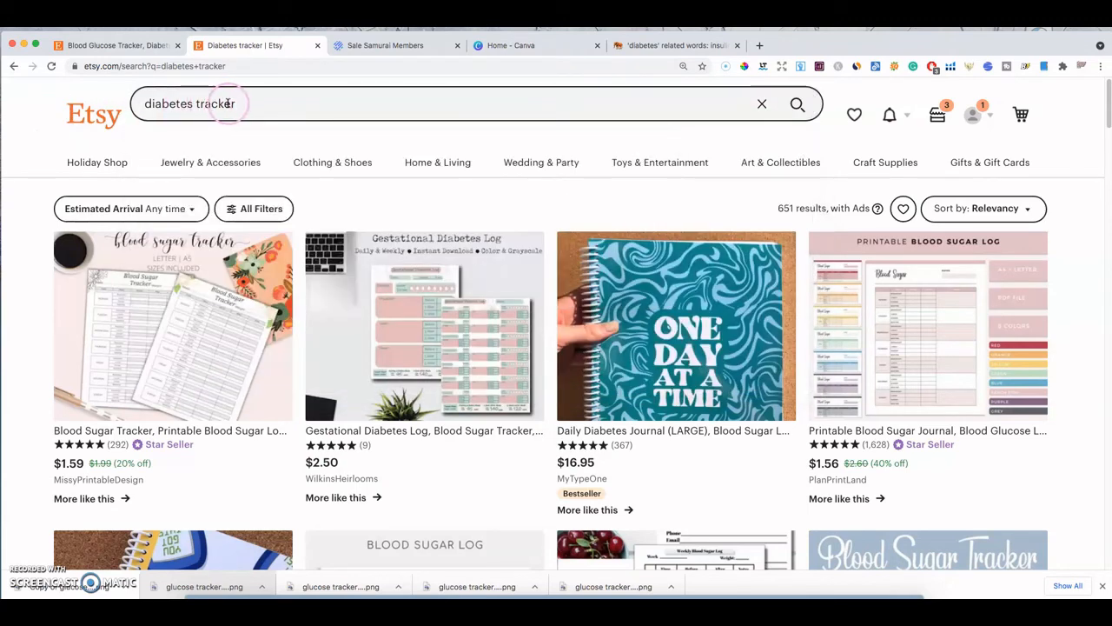
- Review the tags of the published blood glucose tracker in its listing editor
click(149, 45)
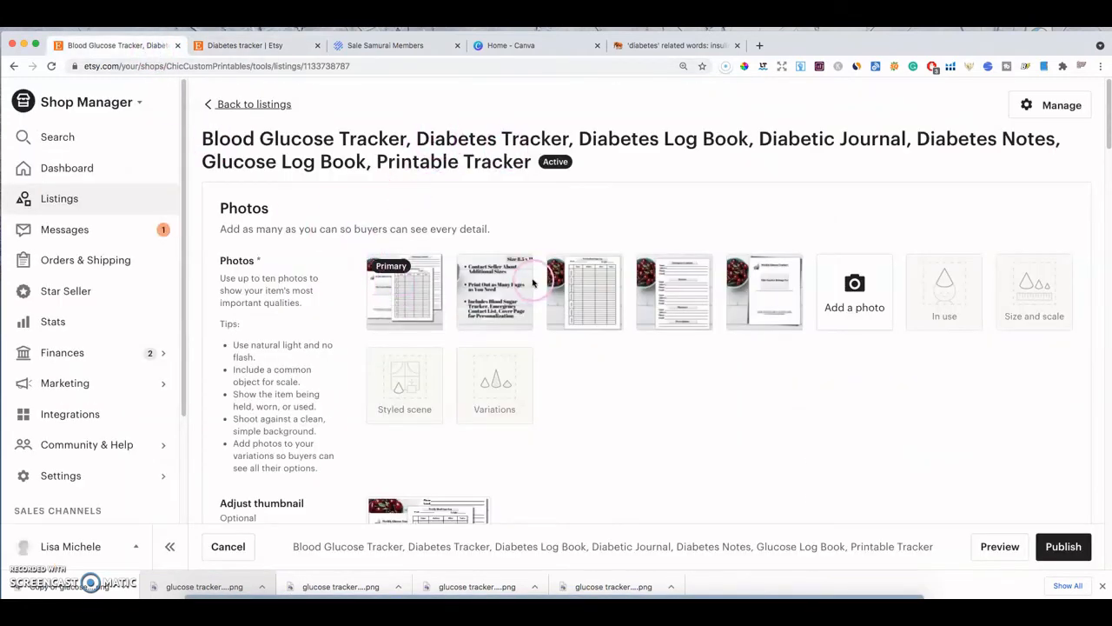
scroll(574, 252, down, 20)
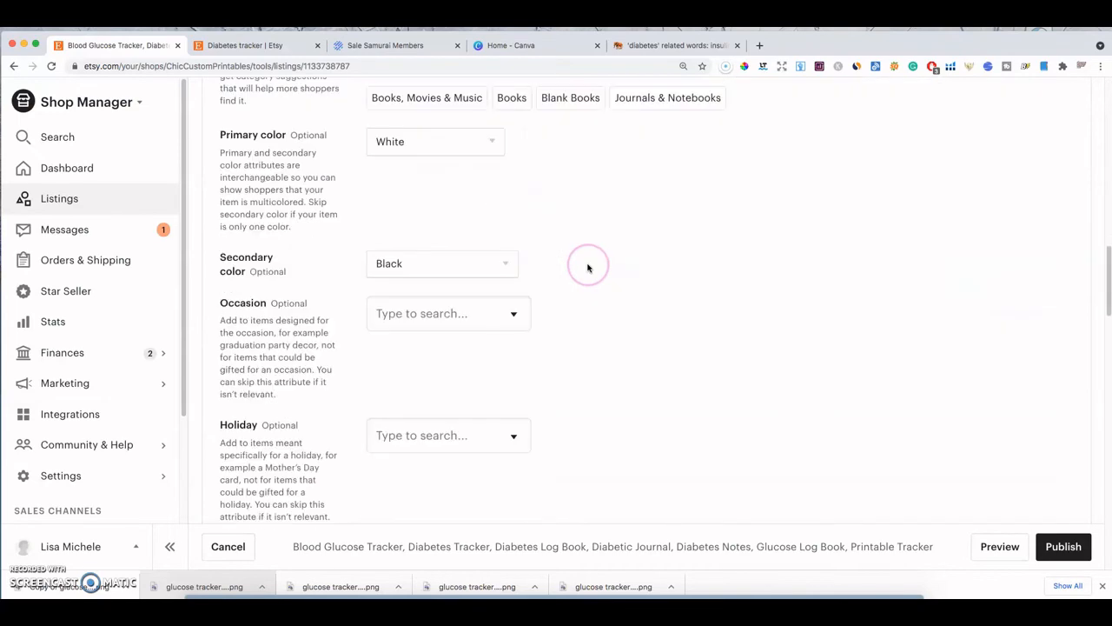
scroll(587, 266, down, 5)
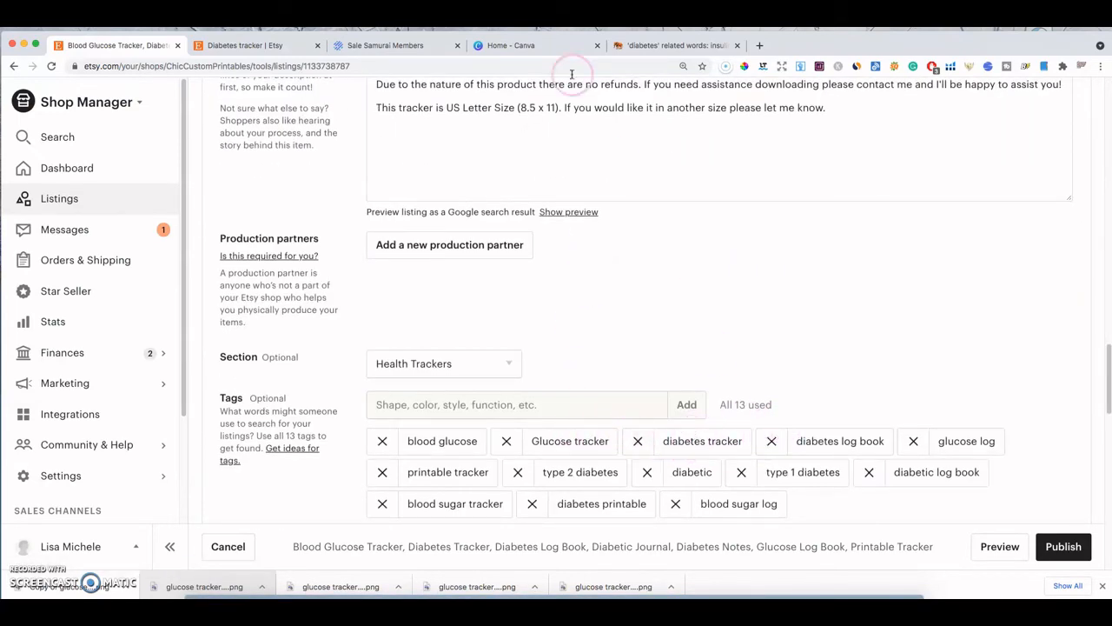
- Return to the "diabetes tracker" search results and check where the shop's own blood glucose tracker is placed
click(282, 45)
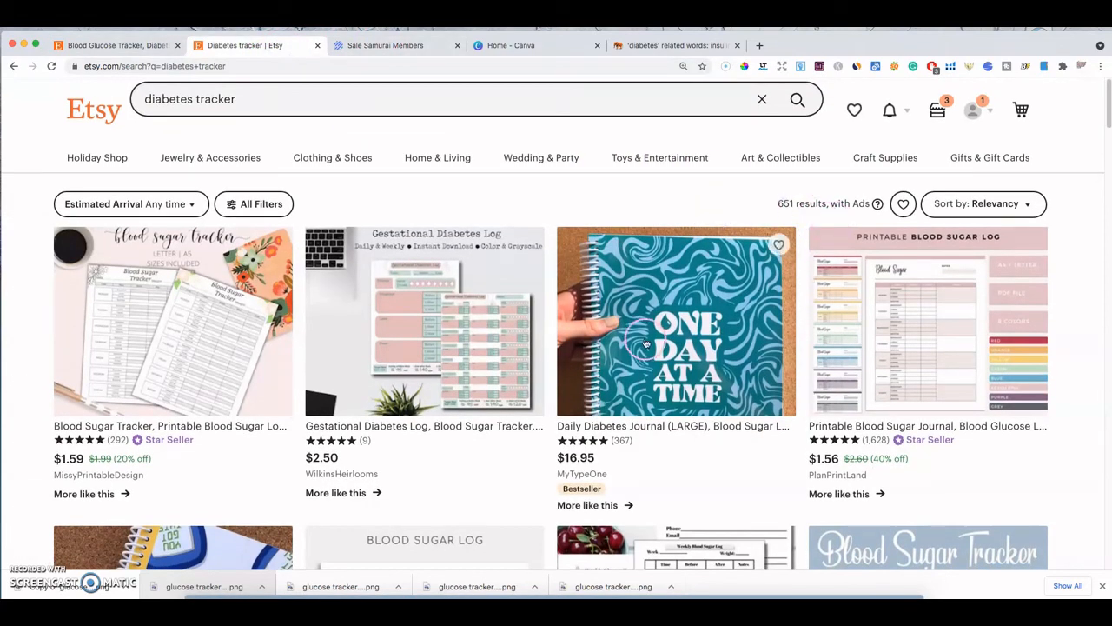
scroll(646, 333, down, 4)
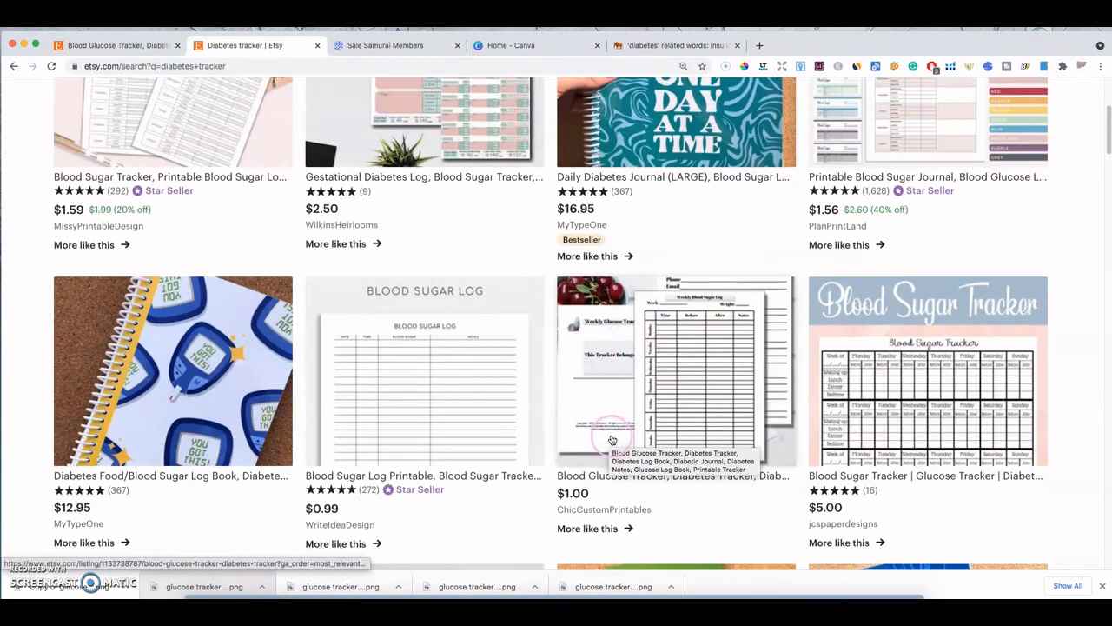
scroll(650, 420, up, 2)
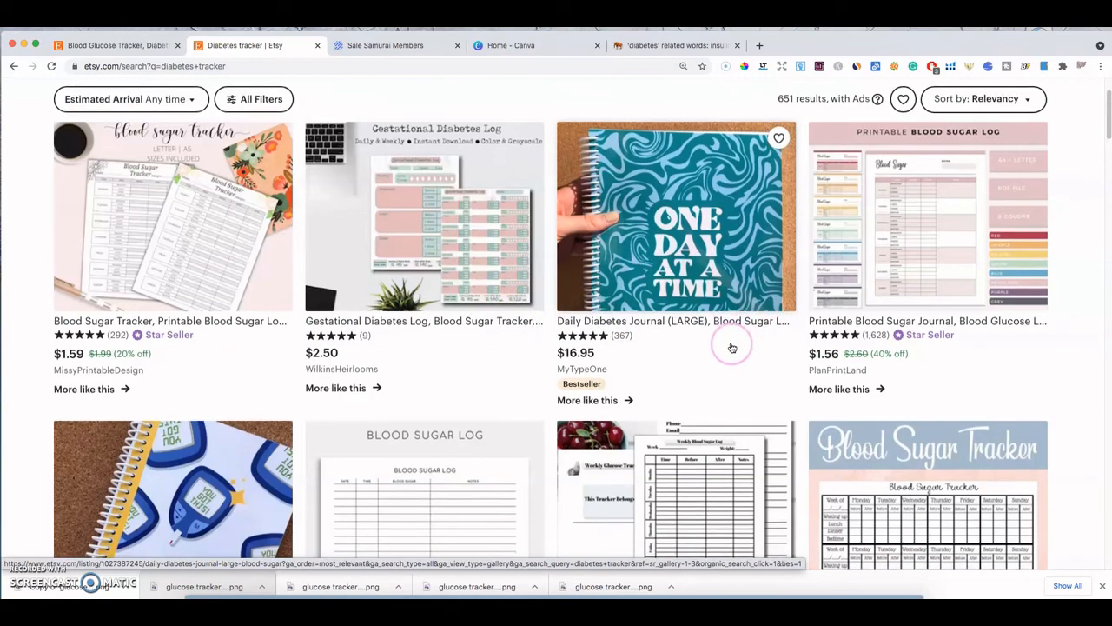
- Examine the competing listings around the shop's blood glucose tracker on the first page of "diabetes tracker" results
scroll(735, 342, down, 2)
scroll(735, 343, down, 4)
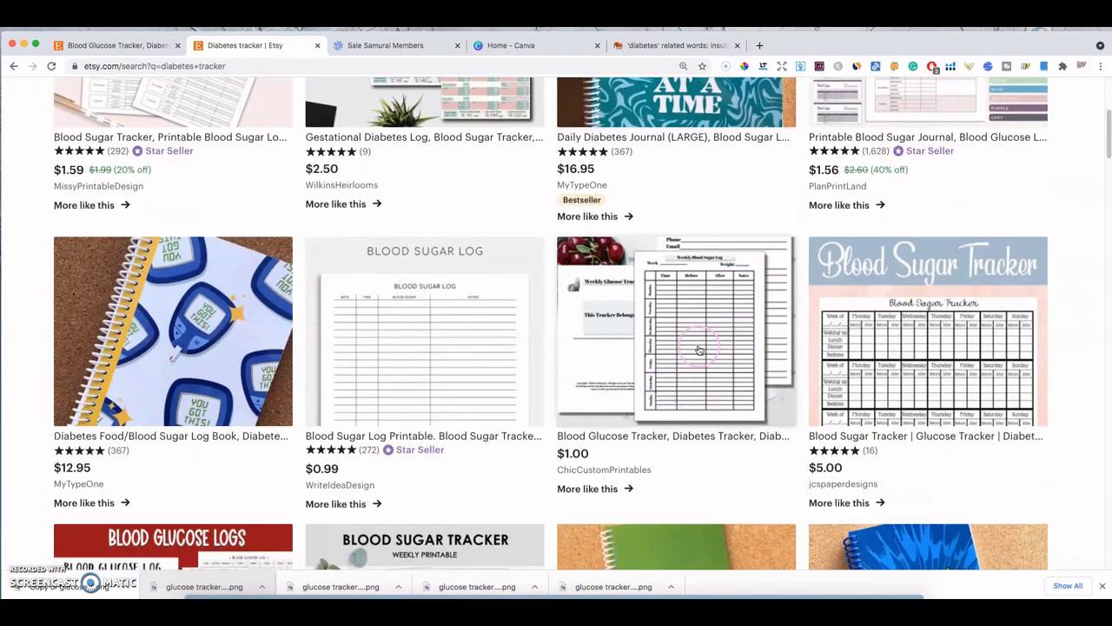
scroll(648, 352, up, 4)
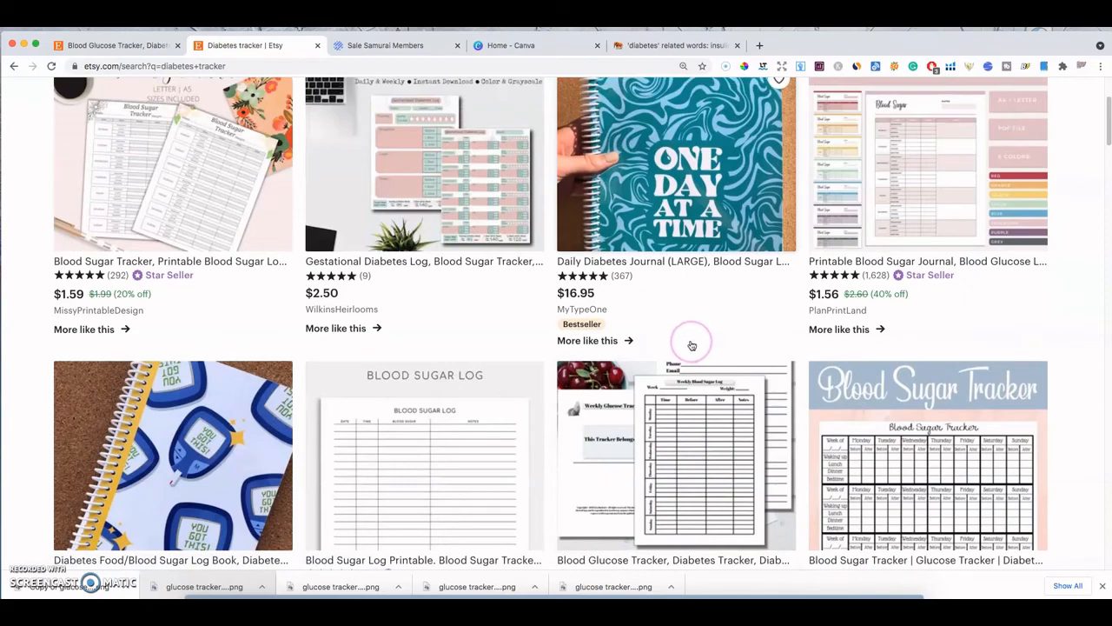
scroll(702, 345, up, 3)
scroll(692, 342, down, 1)
scroll(692, 342, down, 20)
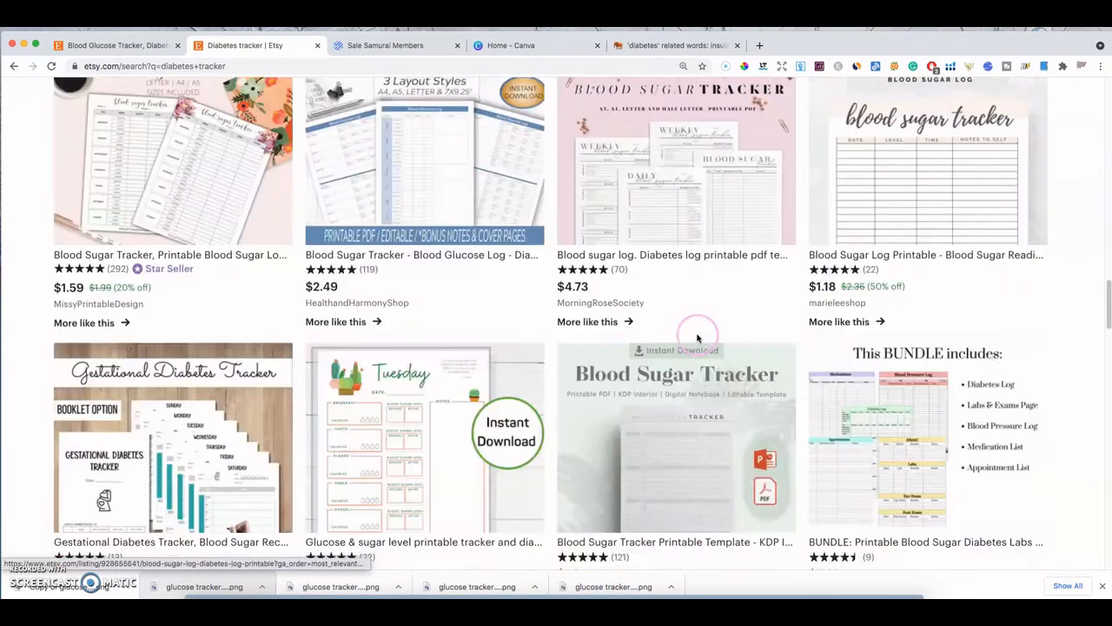
scroll(696, 340, up, 10)
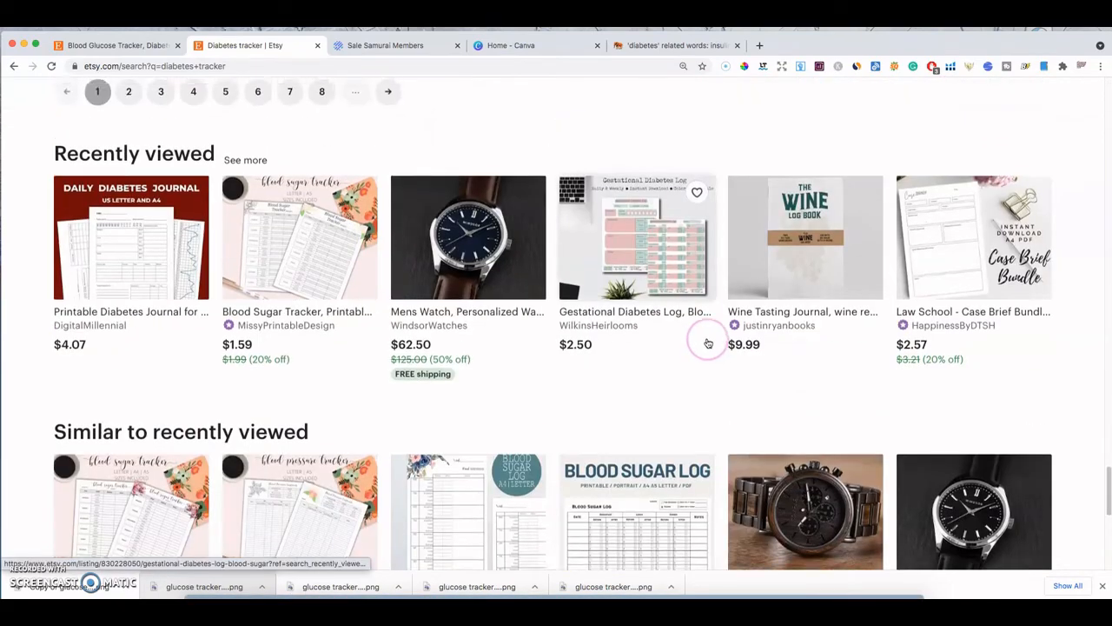
scroll(704, 339, up, 12)
scroll(692, 325, up, 15)
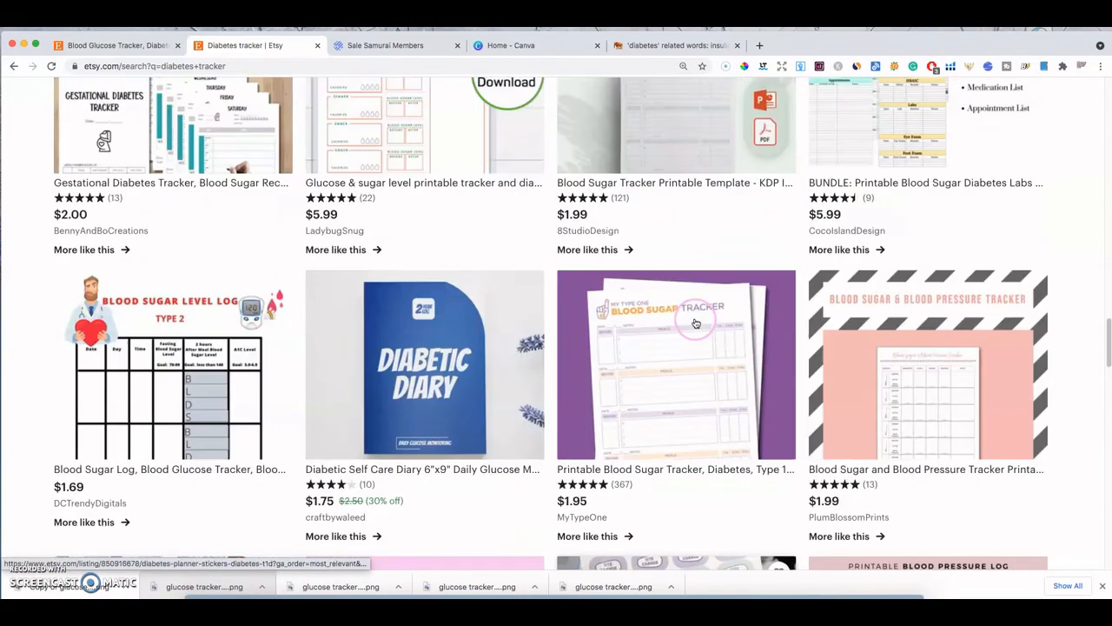
scroll(695, 323, up, 10)
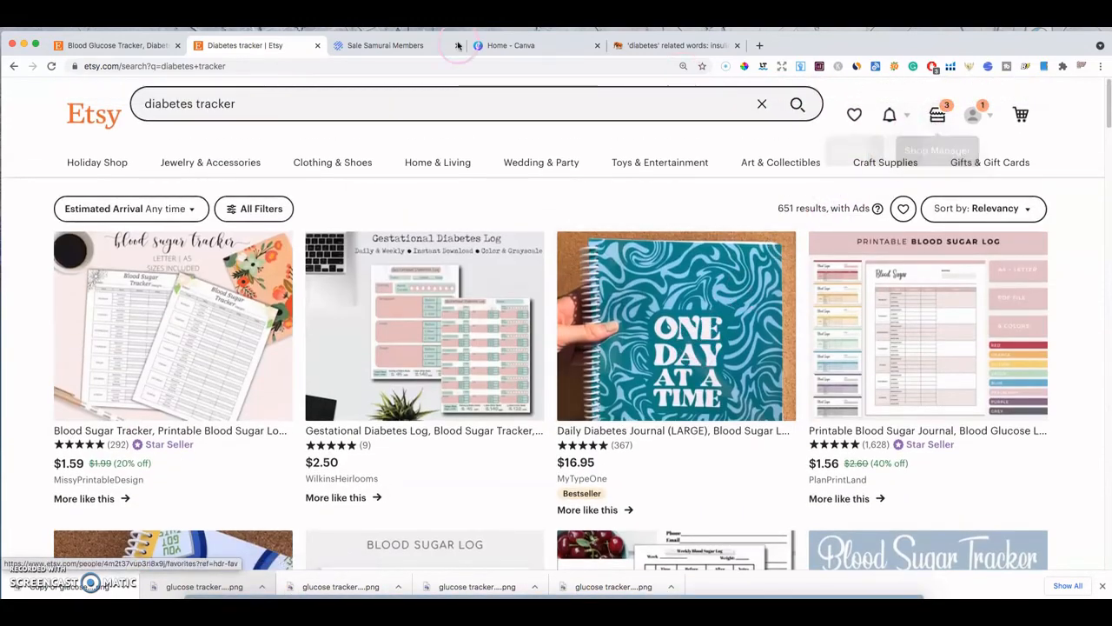
- Review the shop's active listings in Shop Manager and go back to the dashboard's stats overview
click(937, 114)
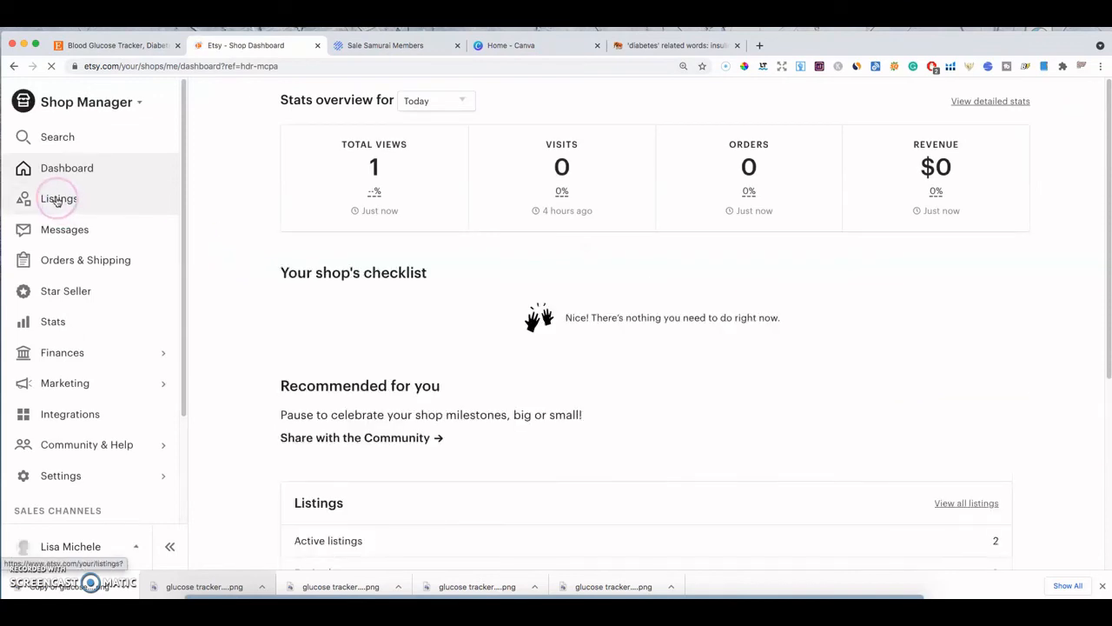
click(56, 200)
click(496, 209)
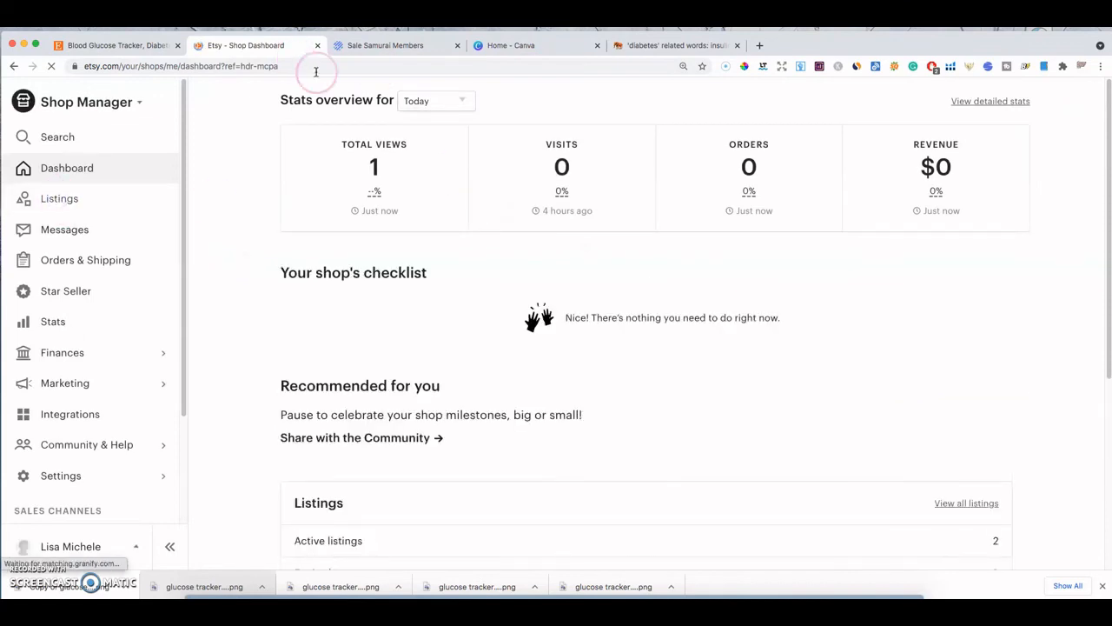
click(66, 203)
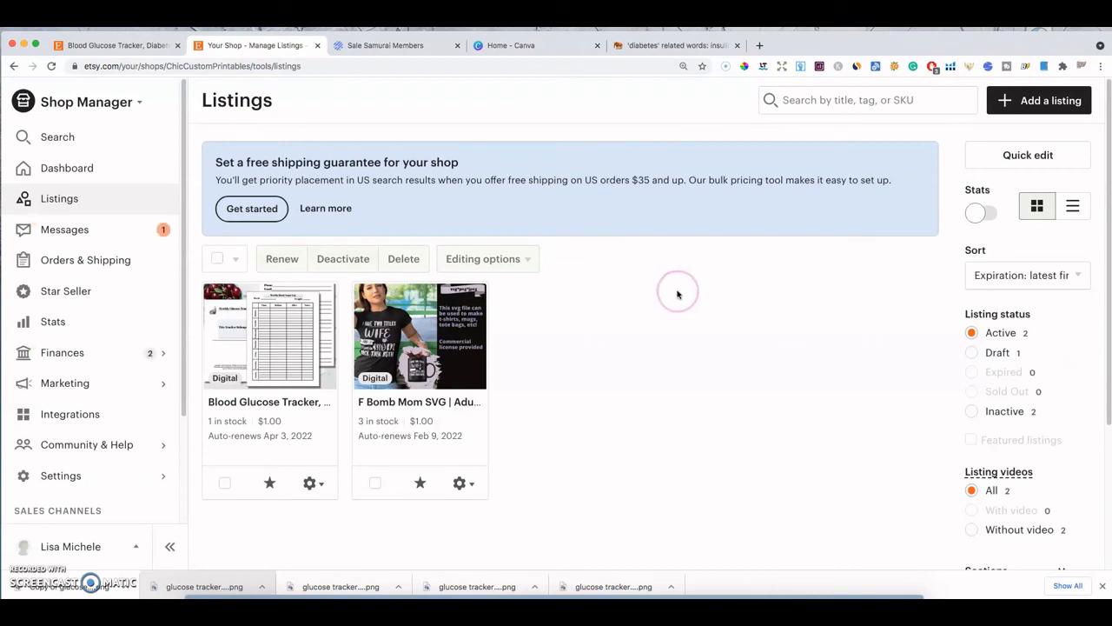
click(53, 146)
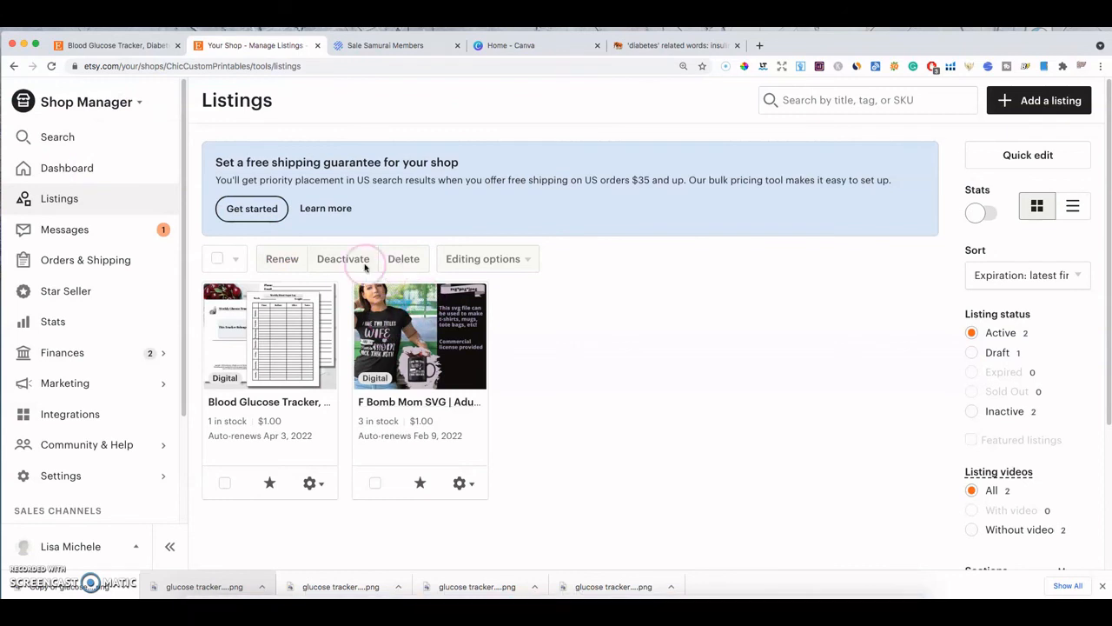
click(73, 168)
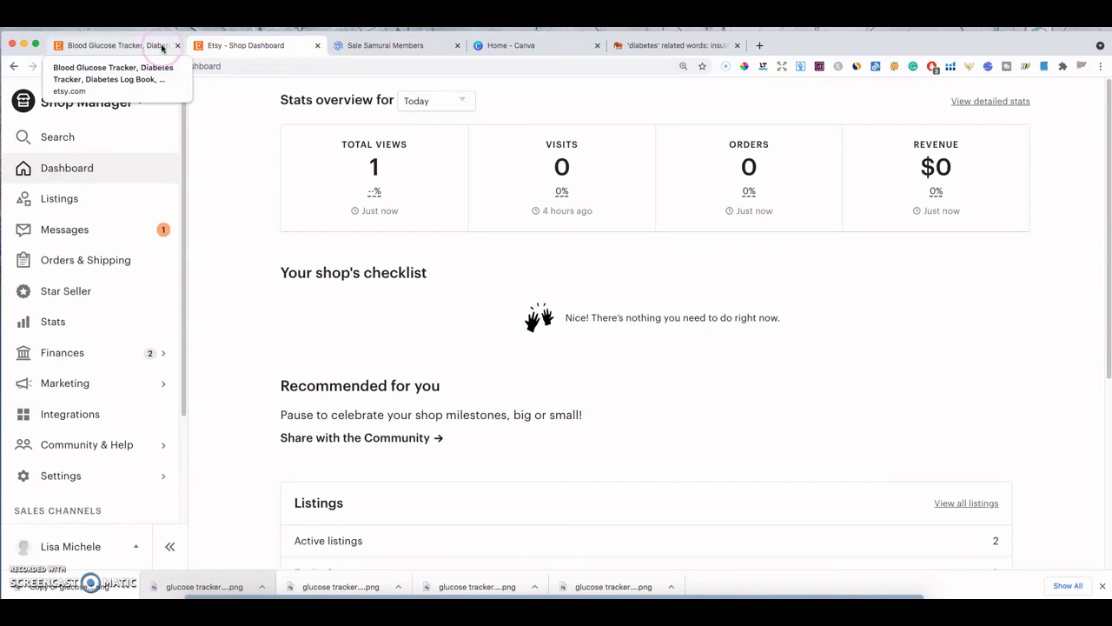
- Exit the blood glucose tracker's listing editor, discarding any unpublished changes, and return to the shop dashboard
click(150, 48)
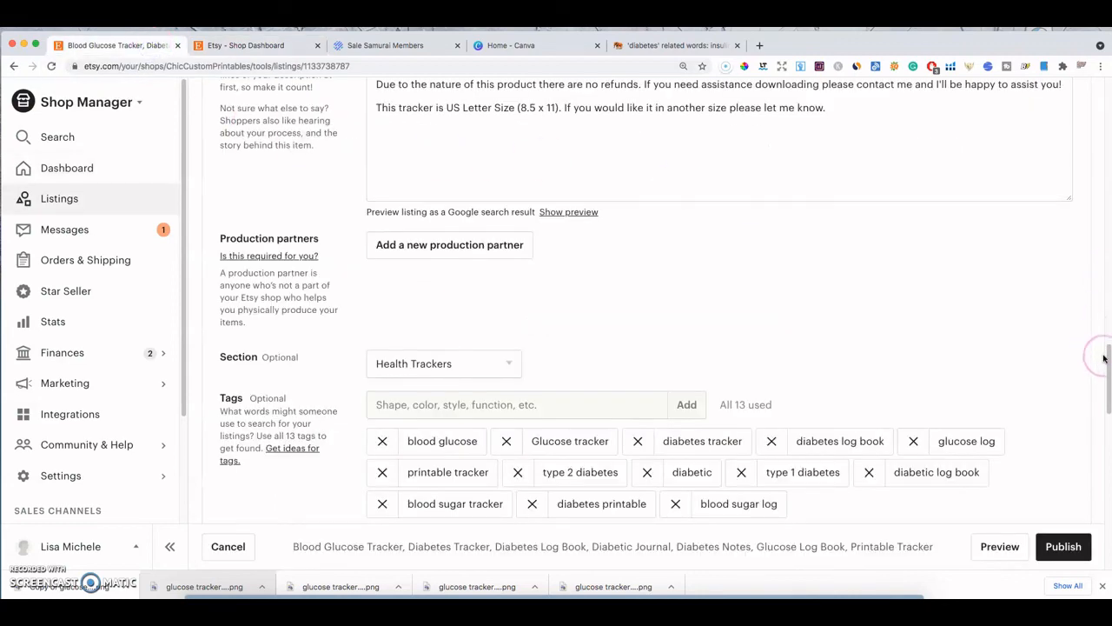
drag(1107, 363, 1100, 96)
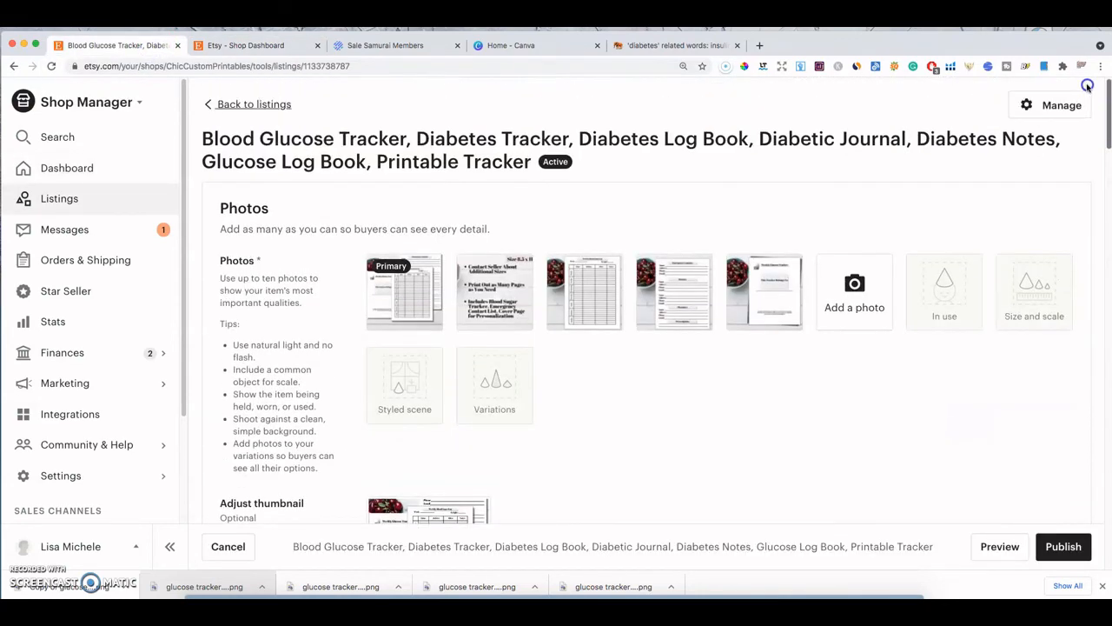
click(251, 106)
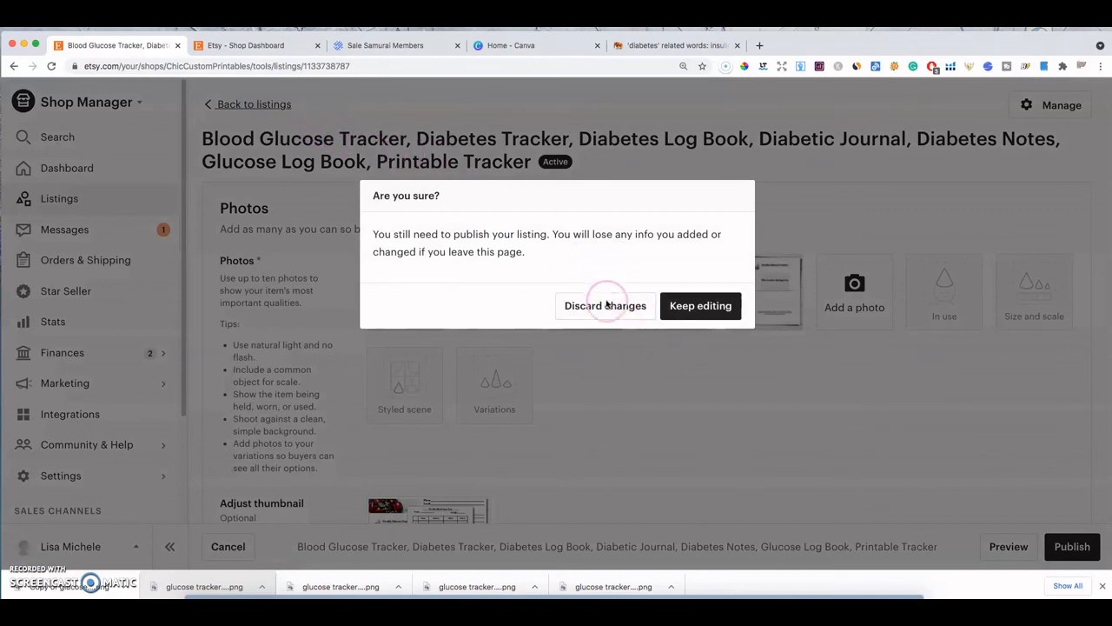
click(614, 307)
click(252, 47)
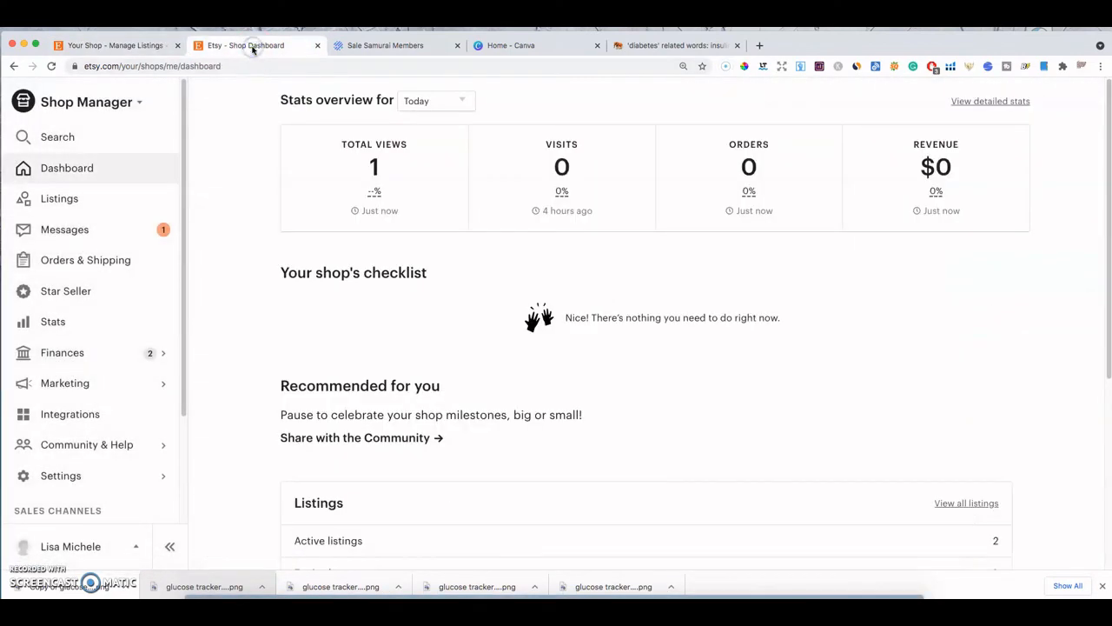